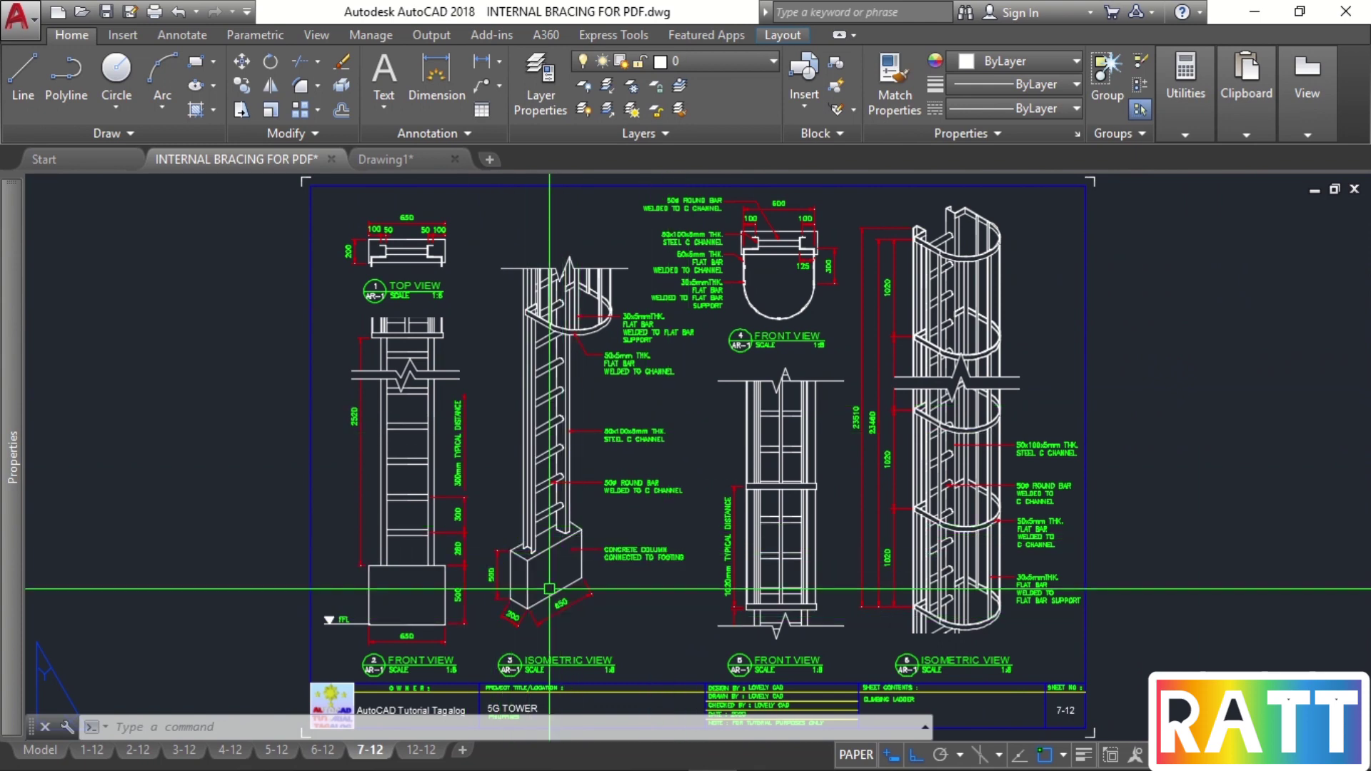
In Drawing1, draw a 650 x 200 rectangle as the outline of the ladder's top view.
scroll(416, 258, "up", 6)
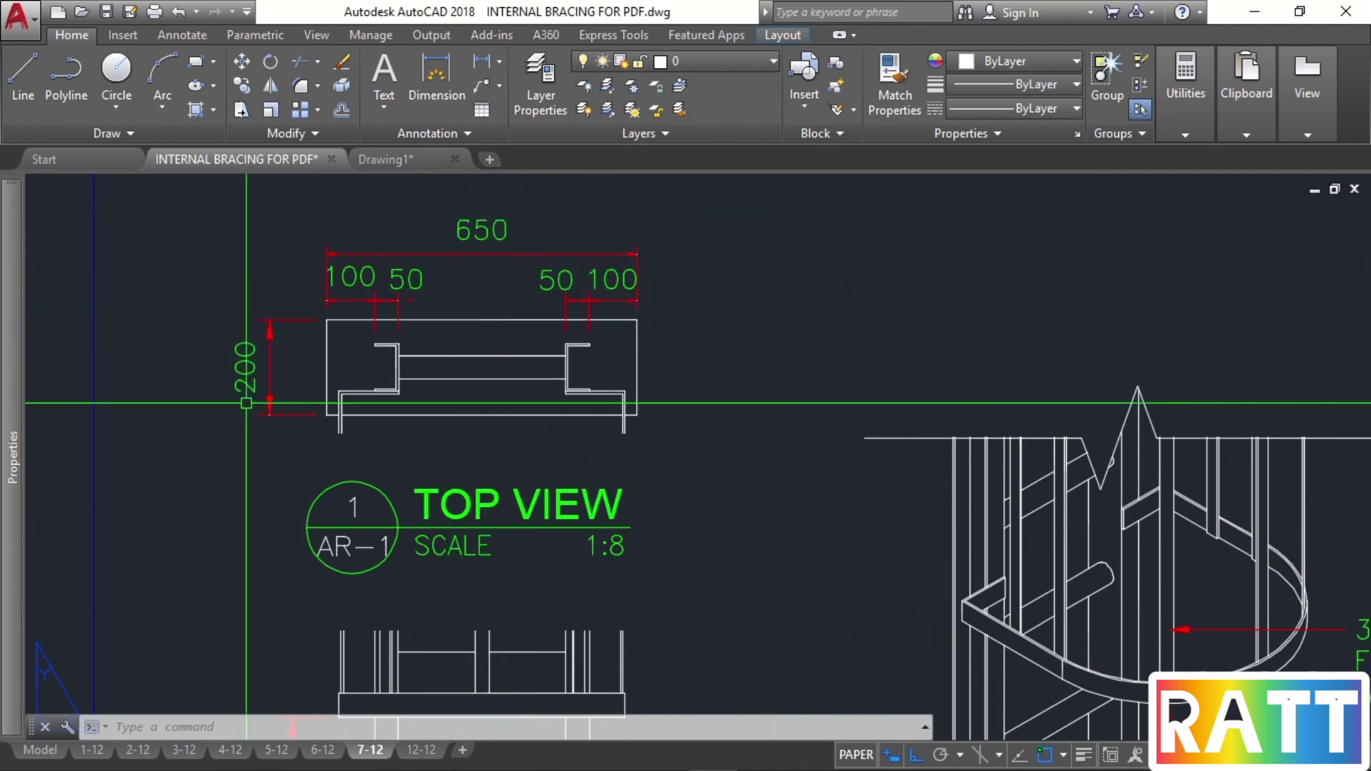
left_click(401, 163)
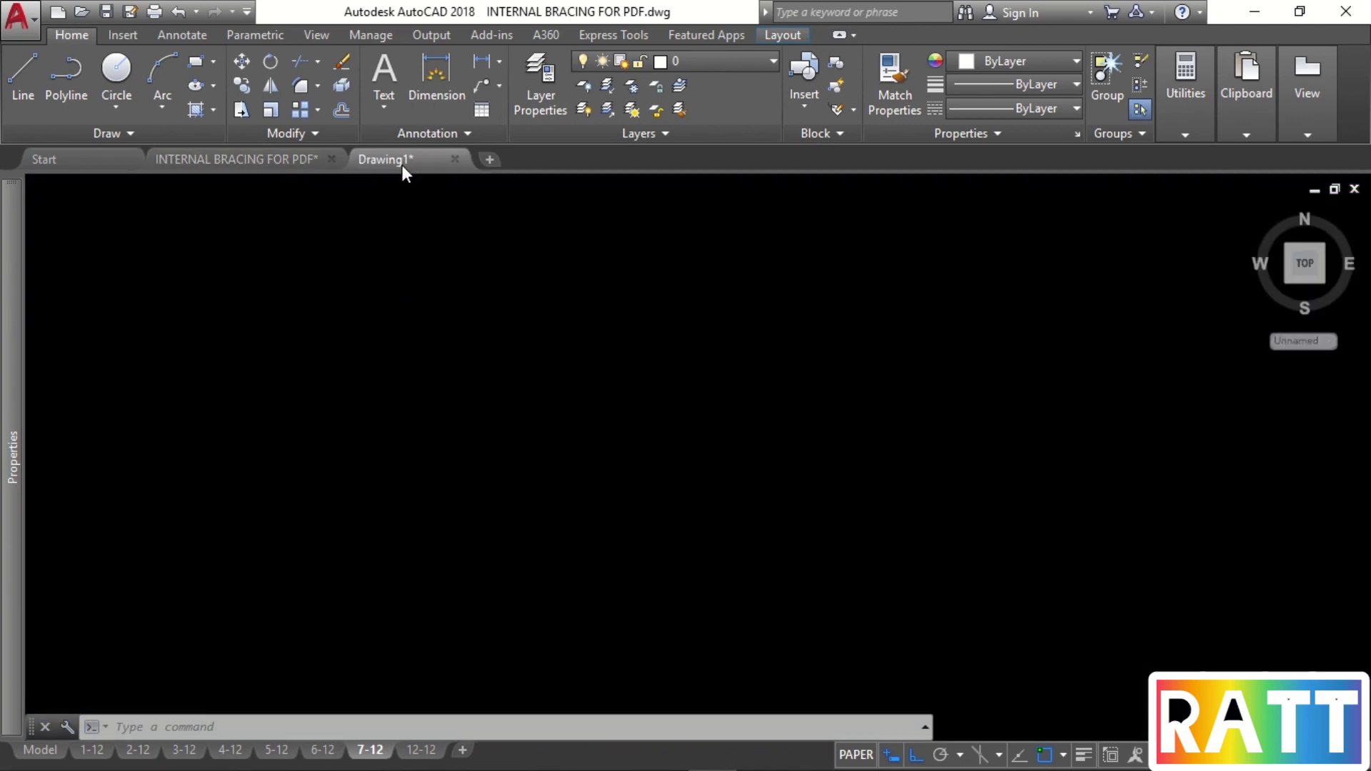
type("REC")
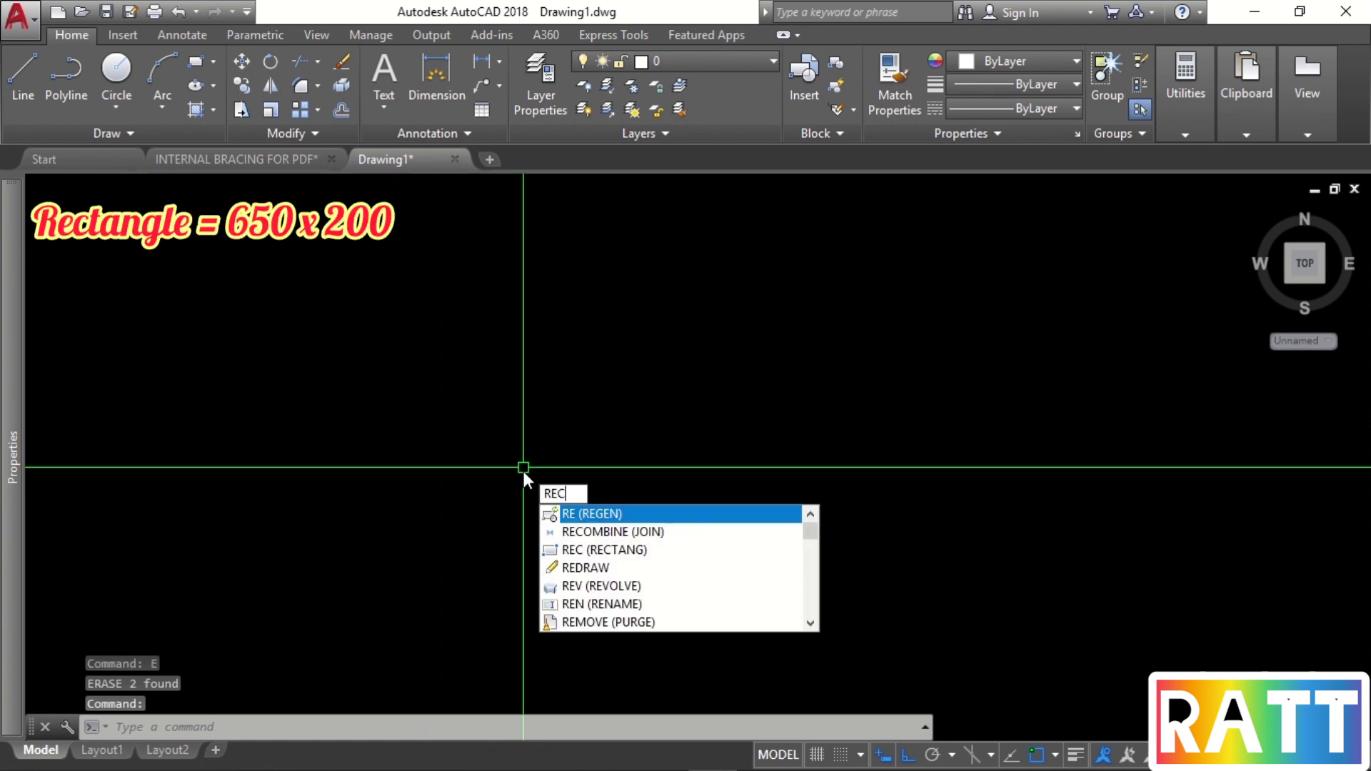
key("Return")
left_click(390, 585)
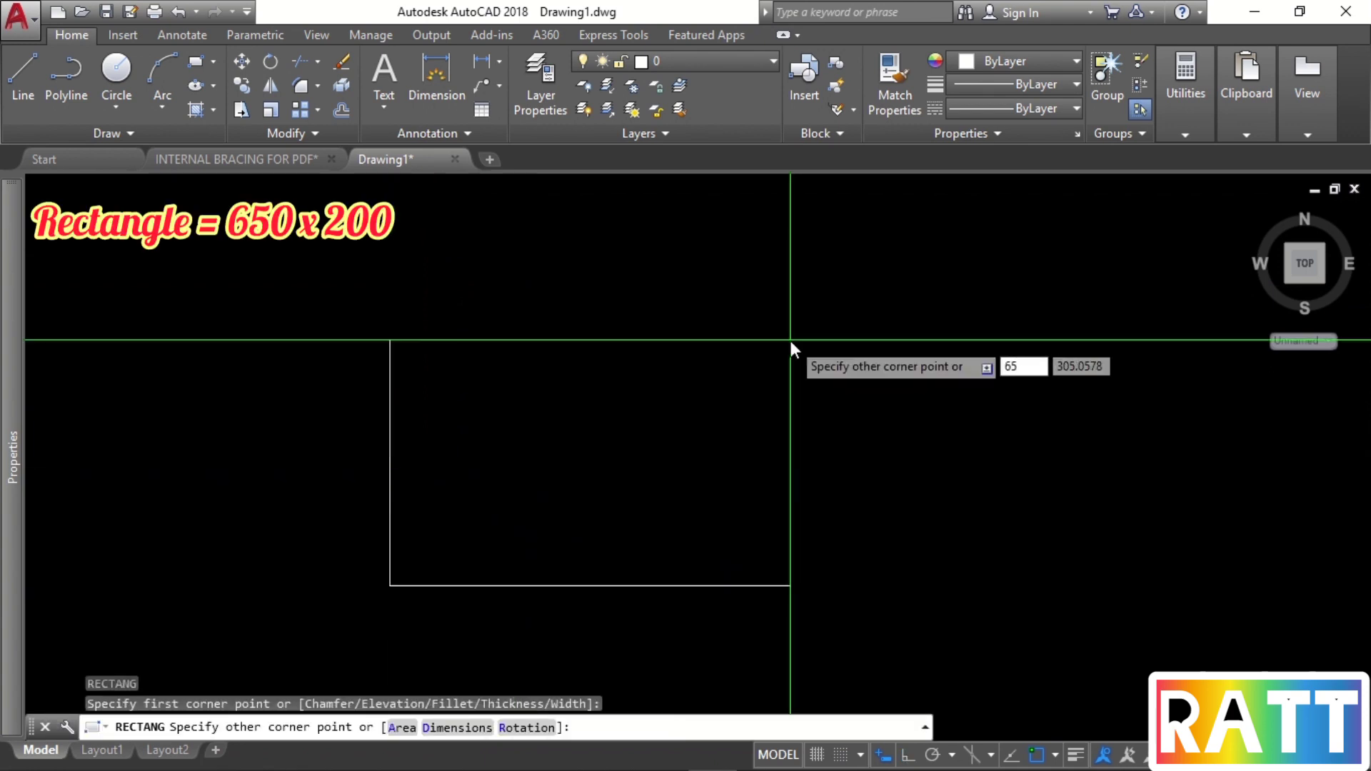
type("200")
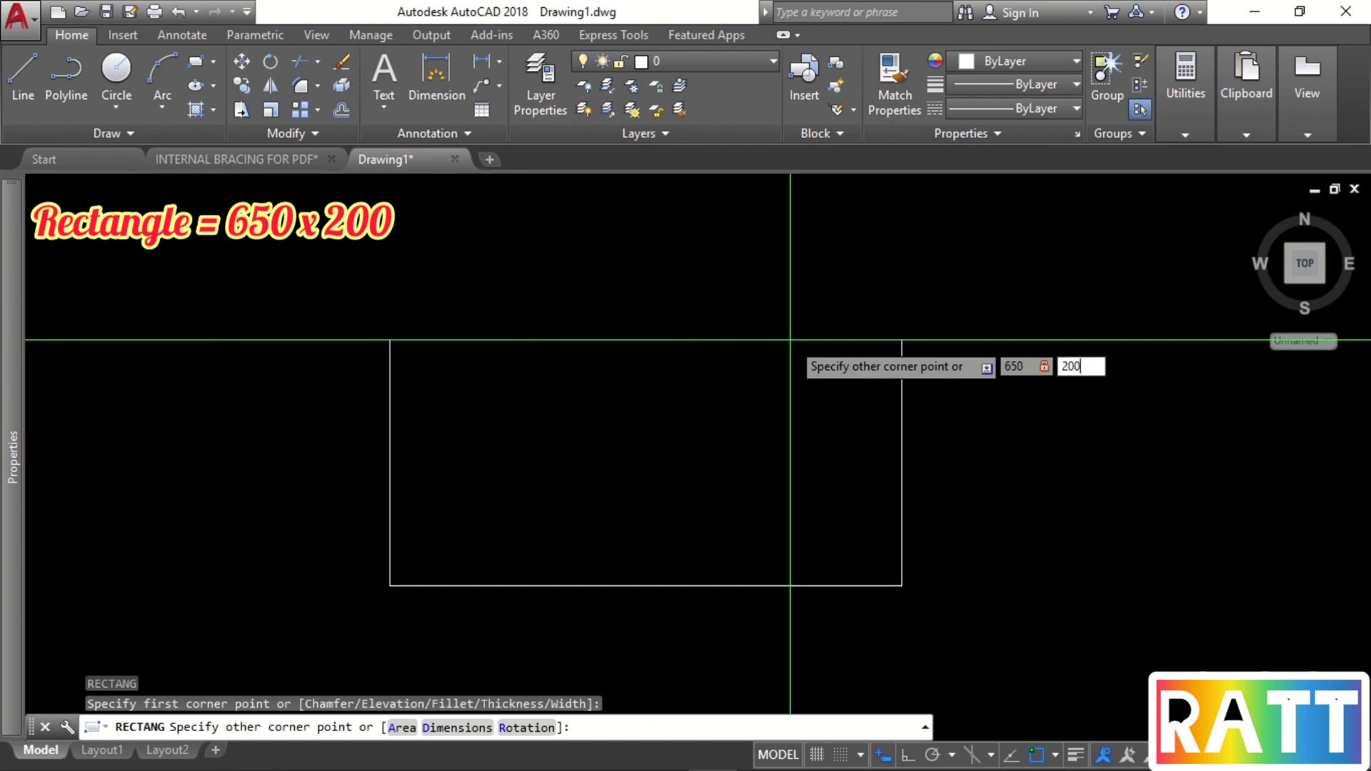
key("Return")
middle_click_drag(674, 539, 679, 502)
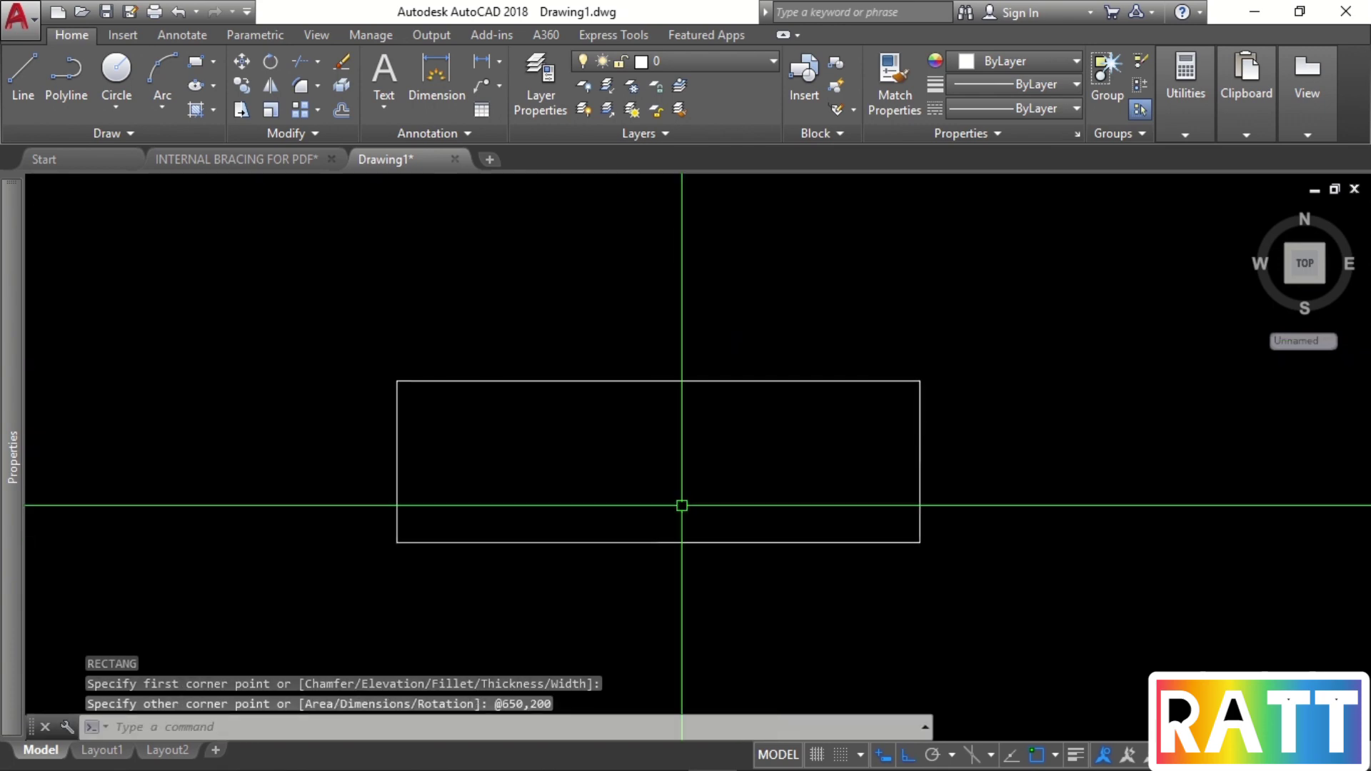
Check the steel C channel's size note beside view 4 in the INTERNAL BRACING FOR PDF drawing.
left_click(259, 161)
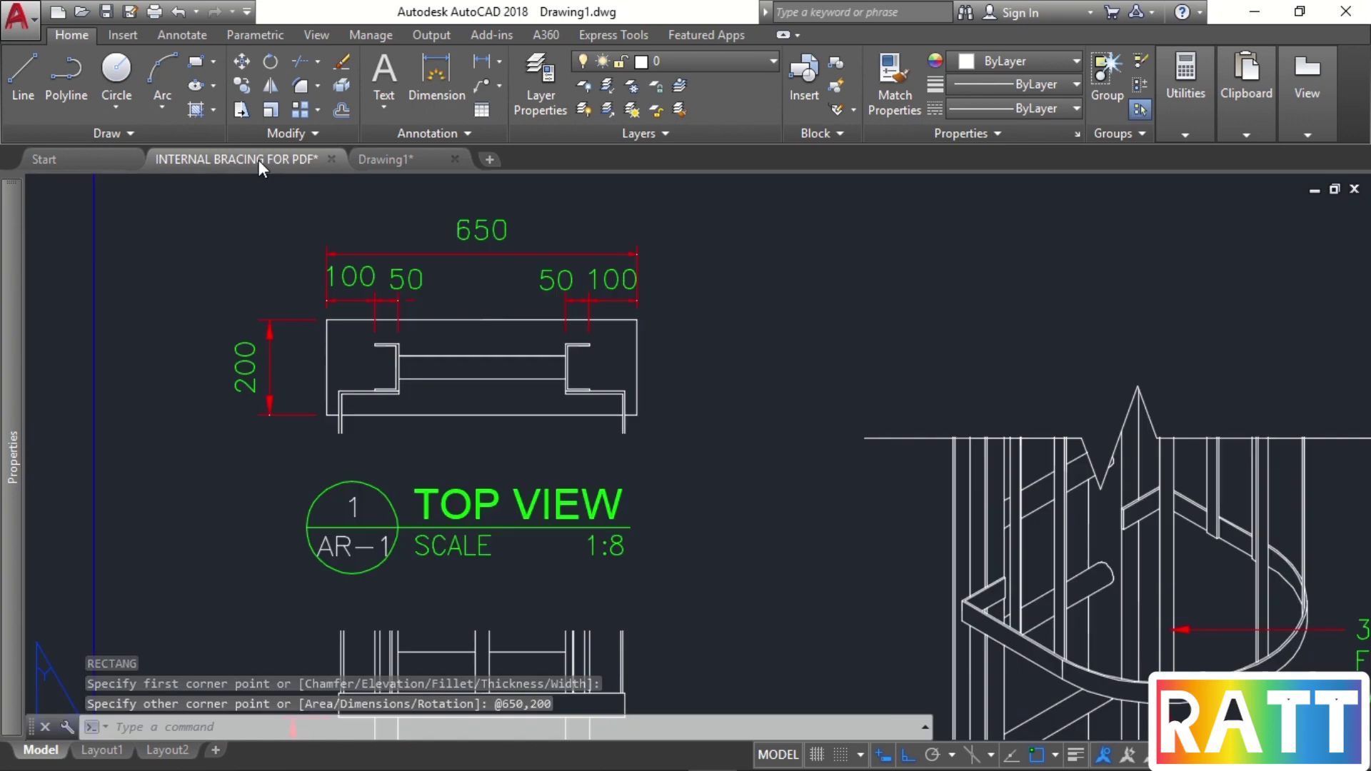
middle_click_drag(1019, 371, 405, 444)
middle_click_drag(936, 407, 670, 444)
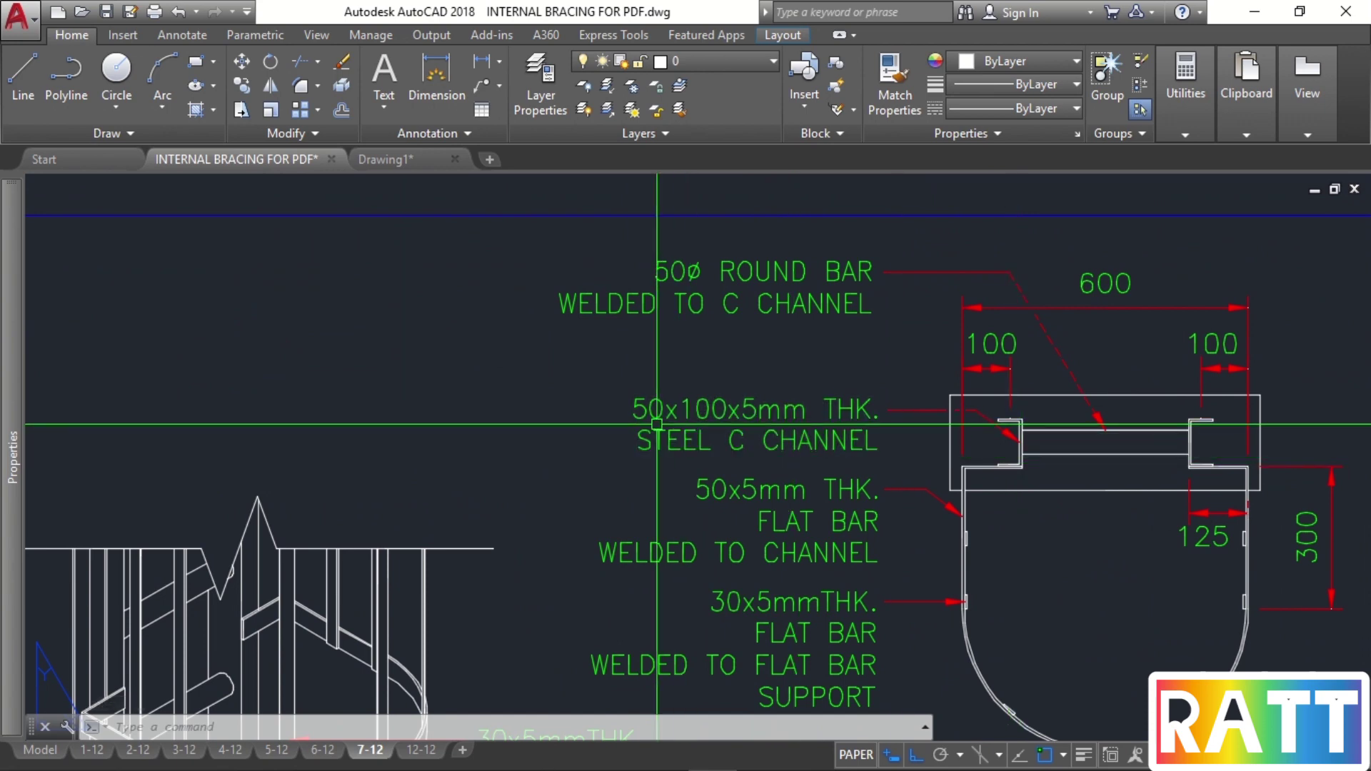
scroll(657, 424, "up", 2)
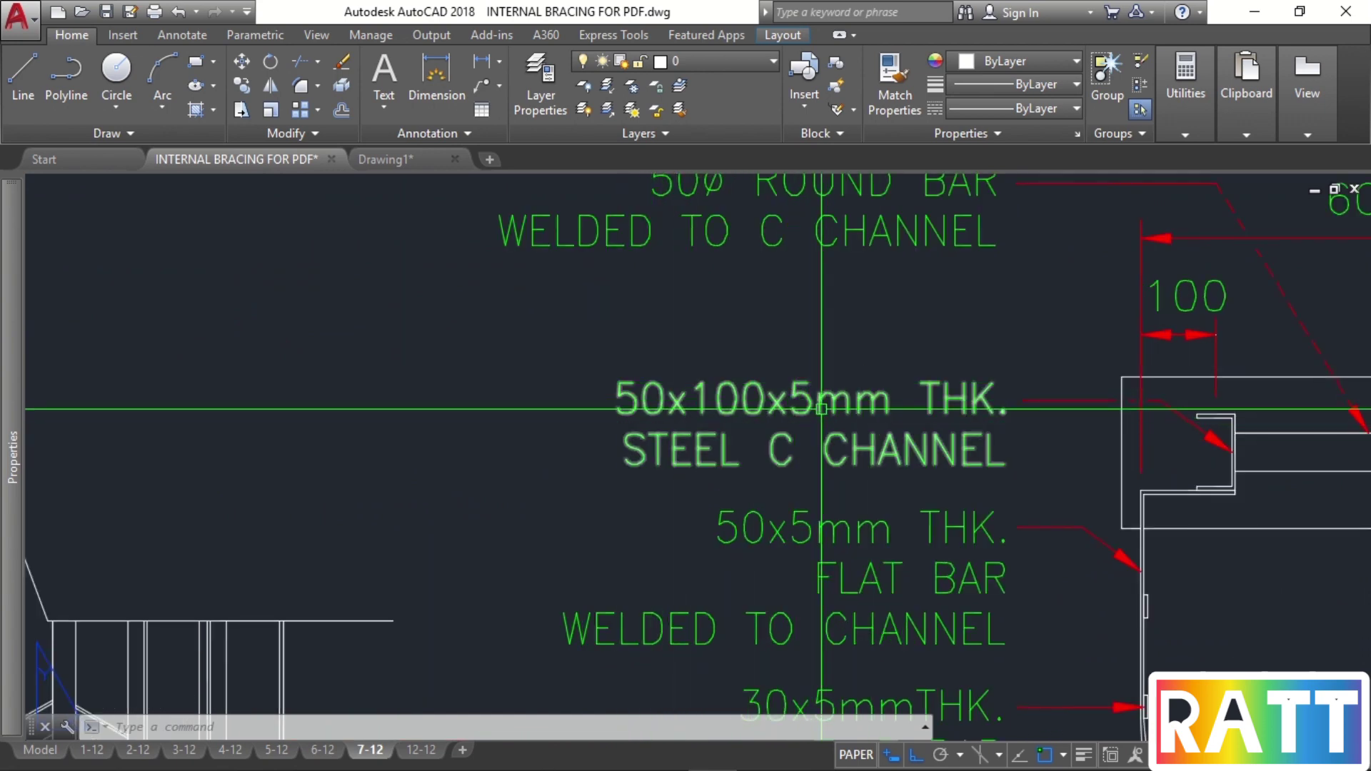
scroll(451, 281, "down", 5)
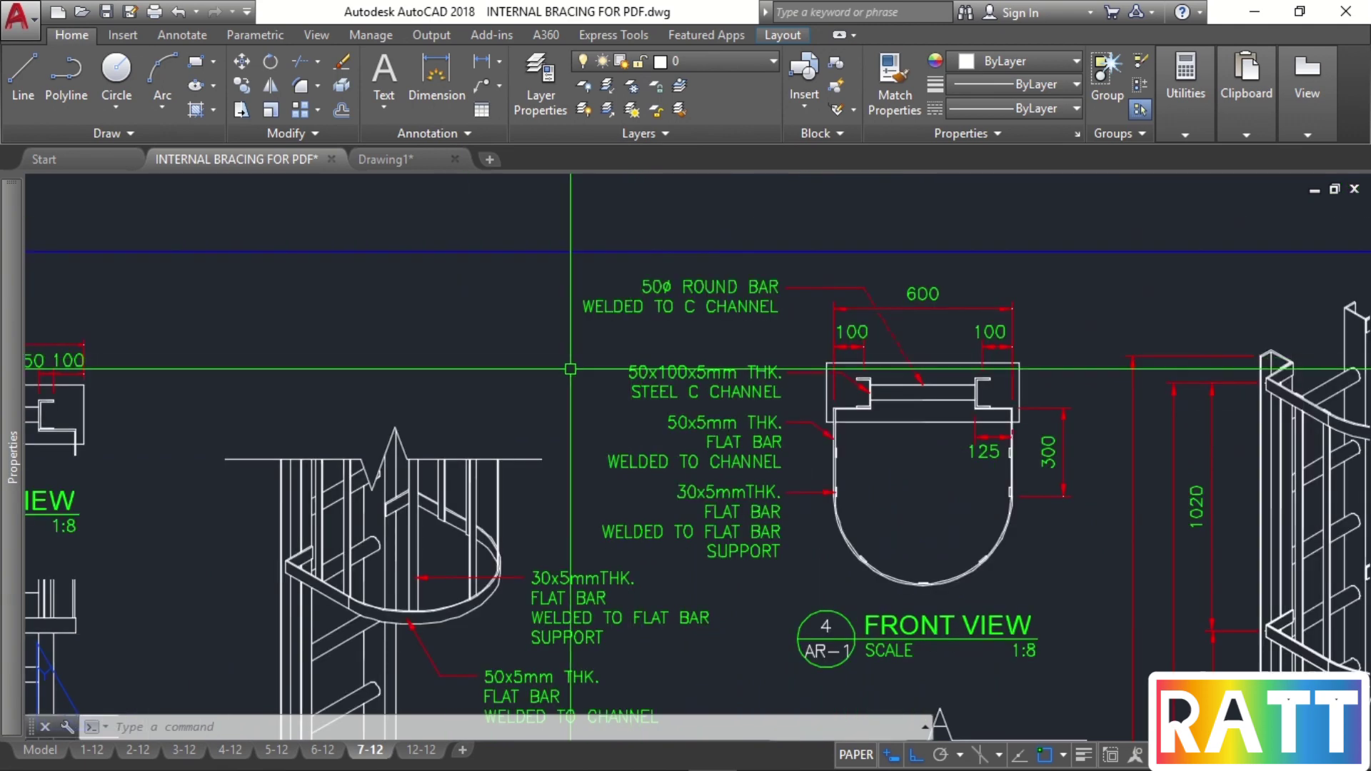
In Drawing1, draw an open polyline inside the rectangle running 50 right, 100 down and 50 back left.
left_click(387, 161)
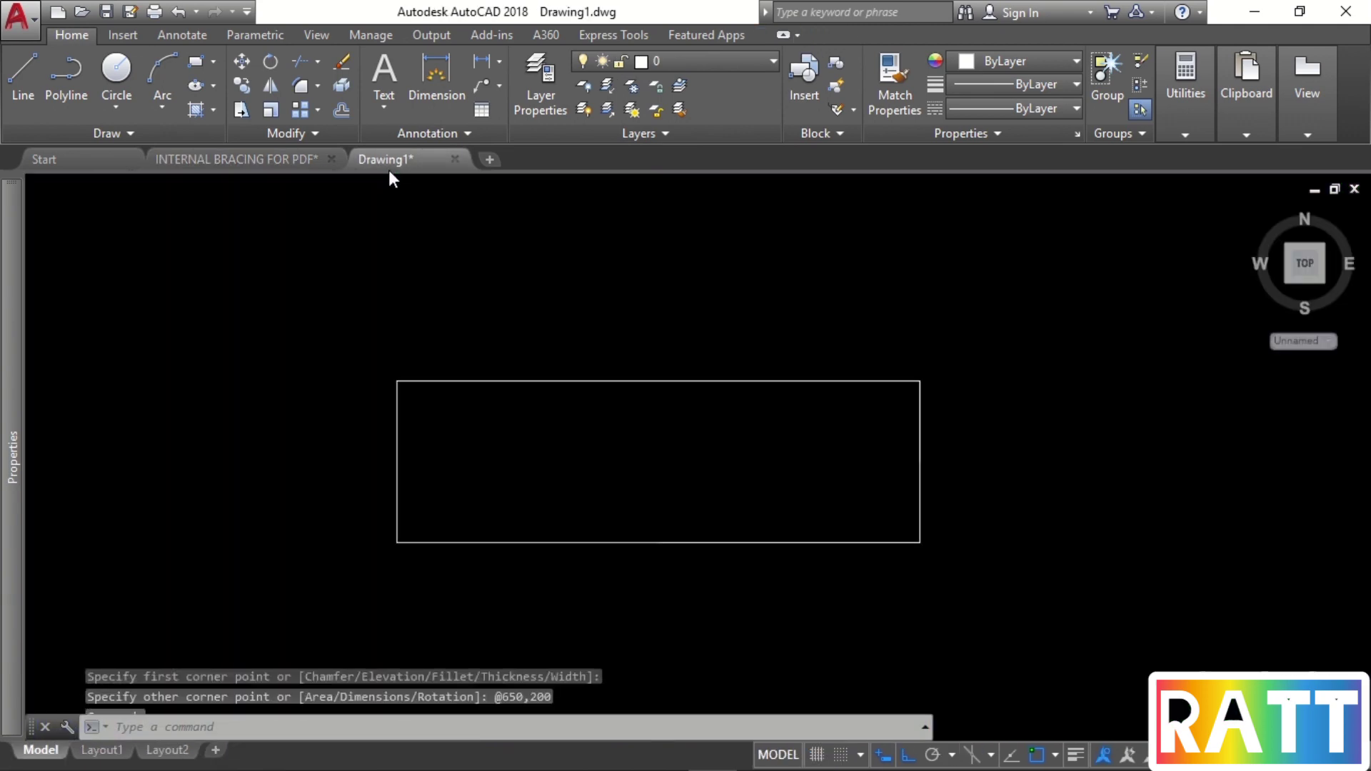
type("P")
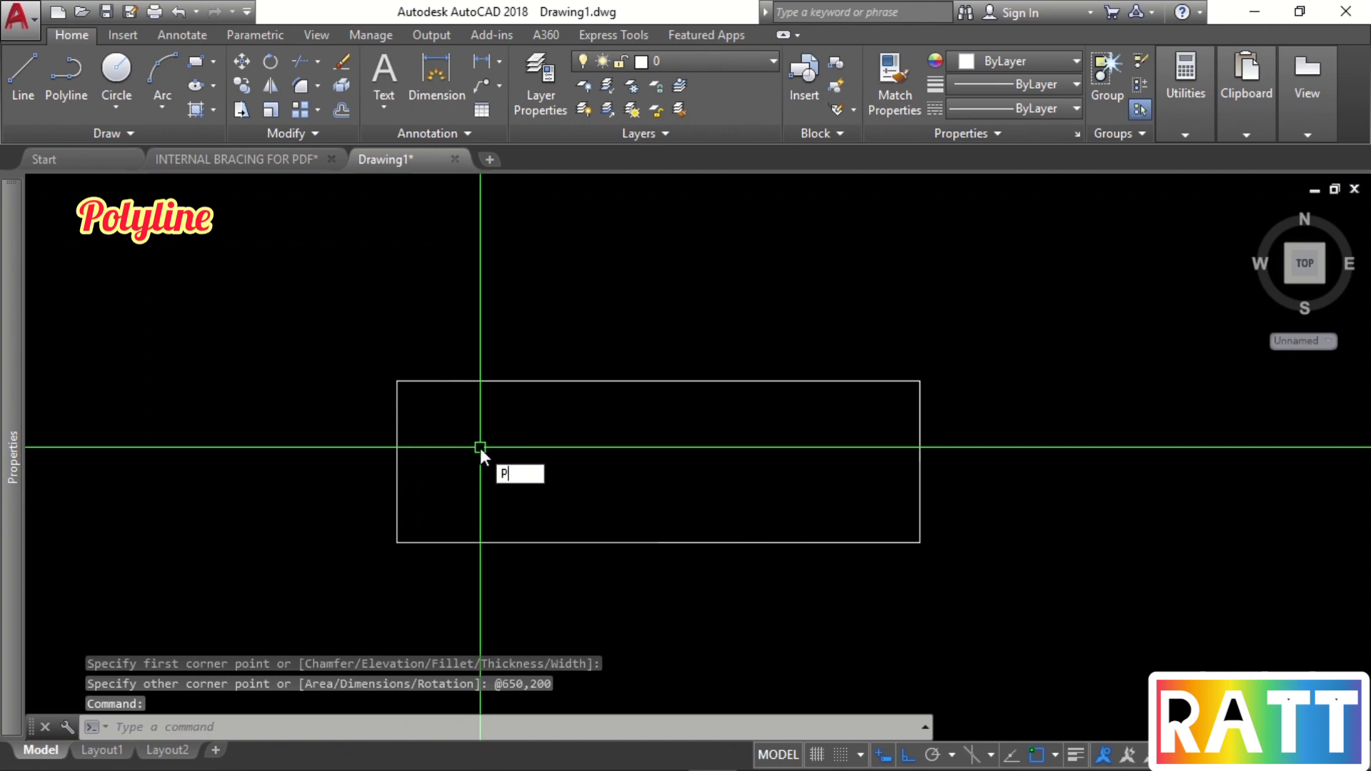
type("L")
key("Return")
left_click(481, 448)
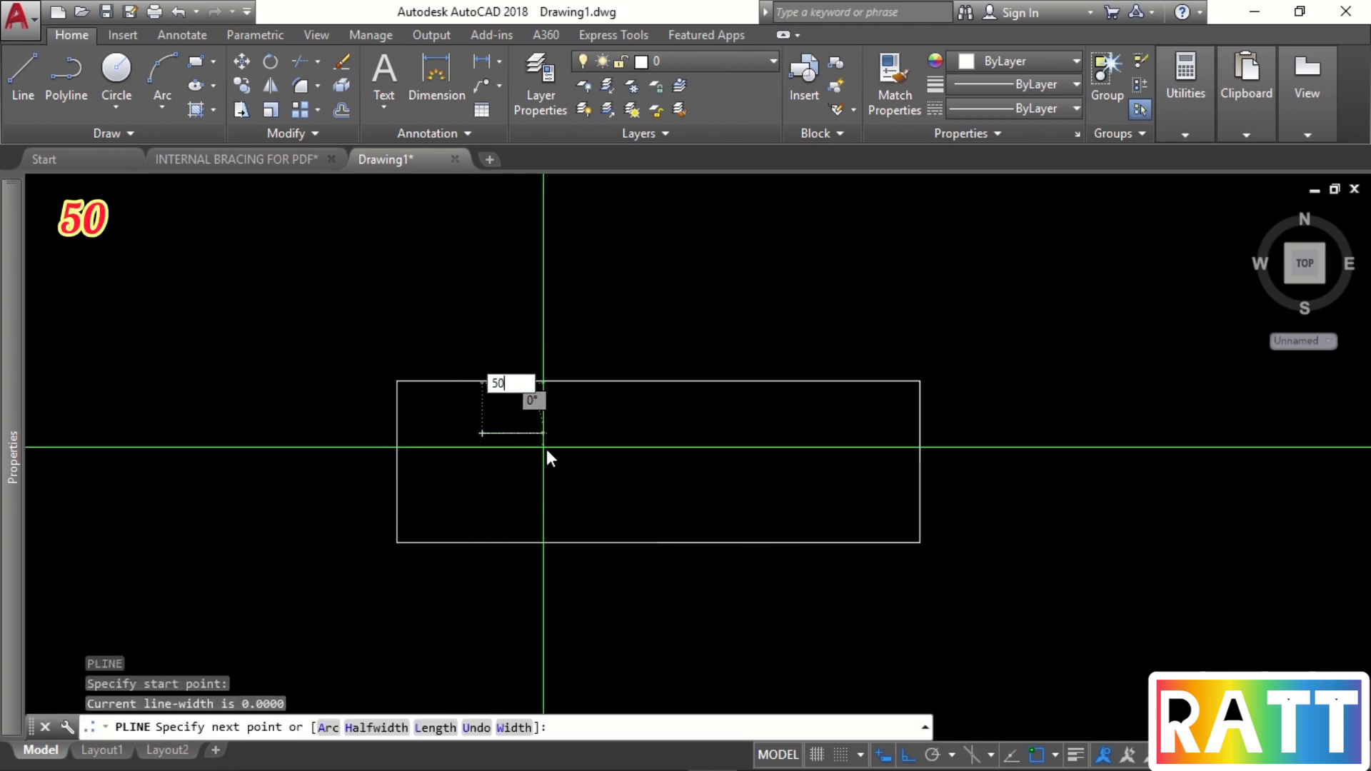
key("Return")
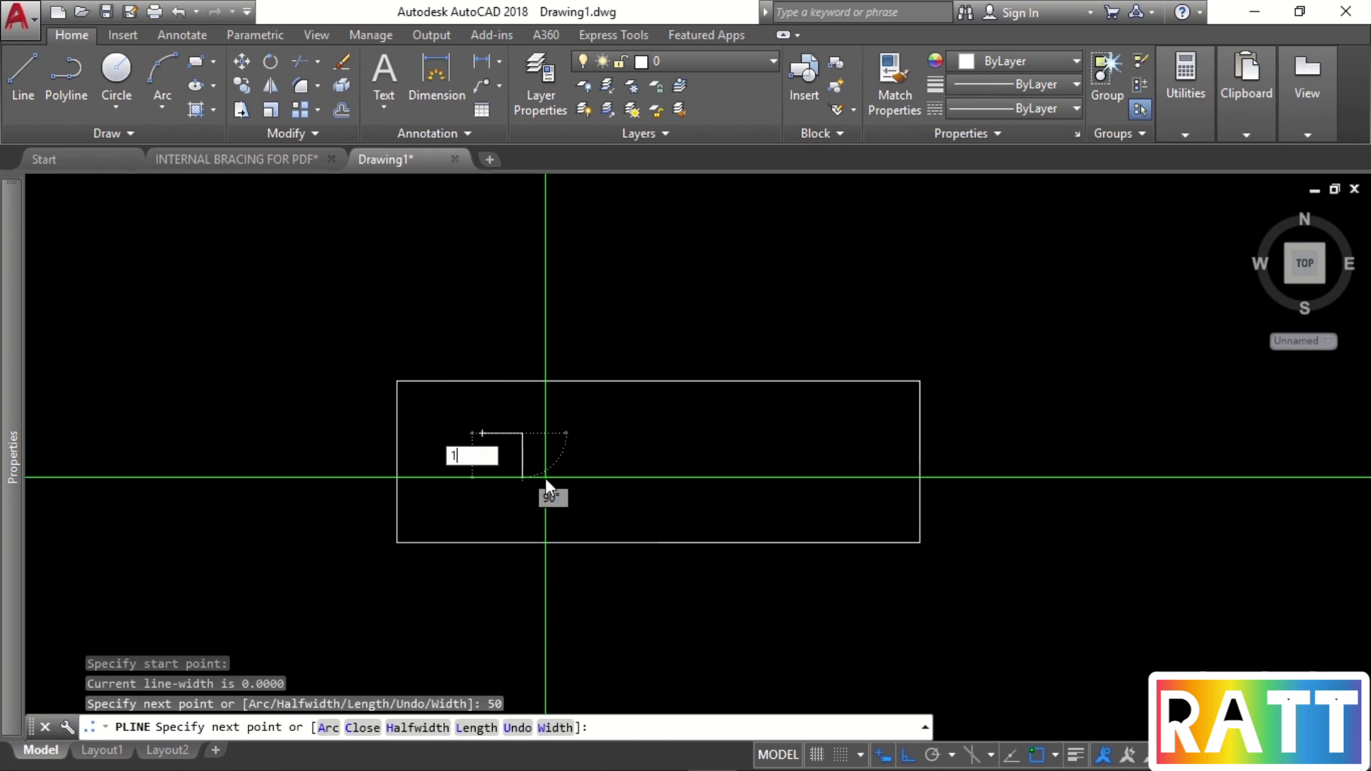
type("100")
key("Return")
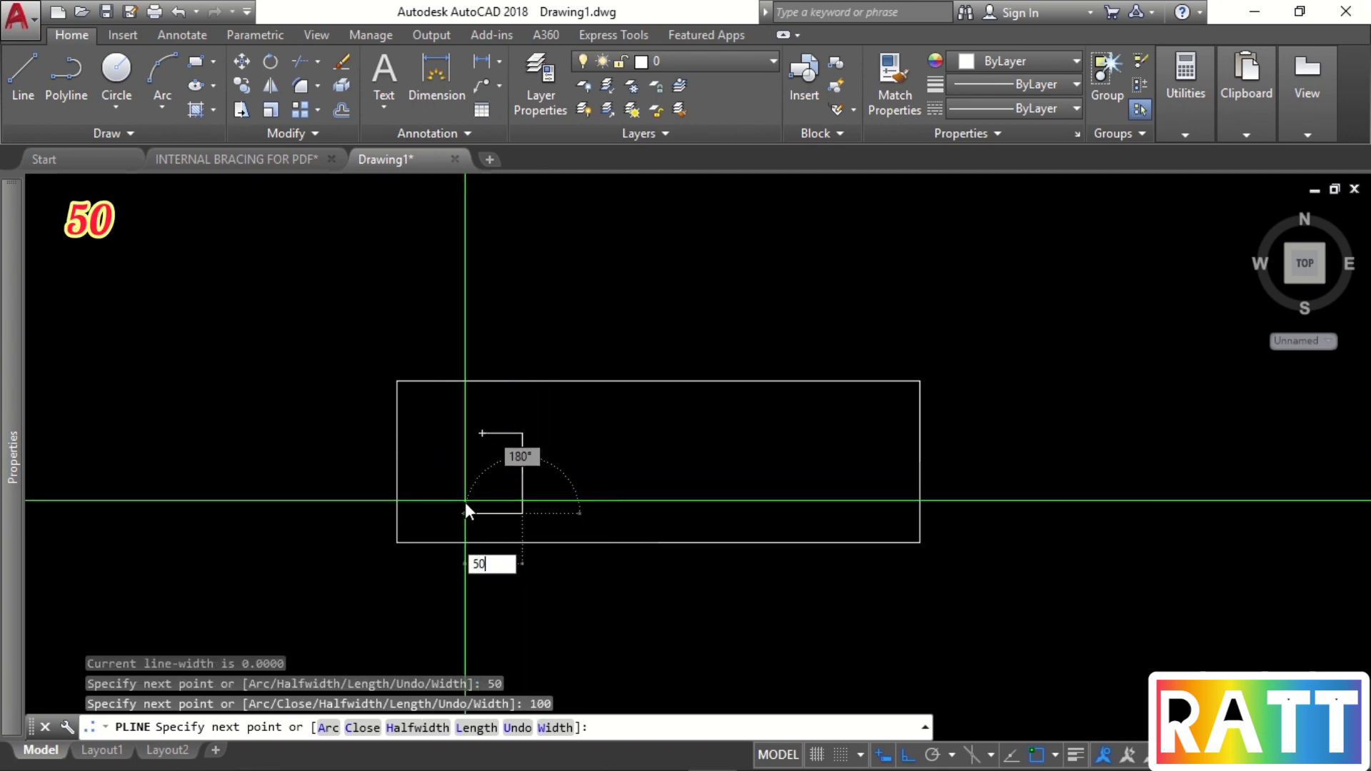
type("50")
key("Return")
key("Return")
Offset the C-shaped polyline inward by 5.
scroll(478, 478, "up", 2)
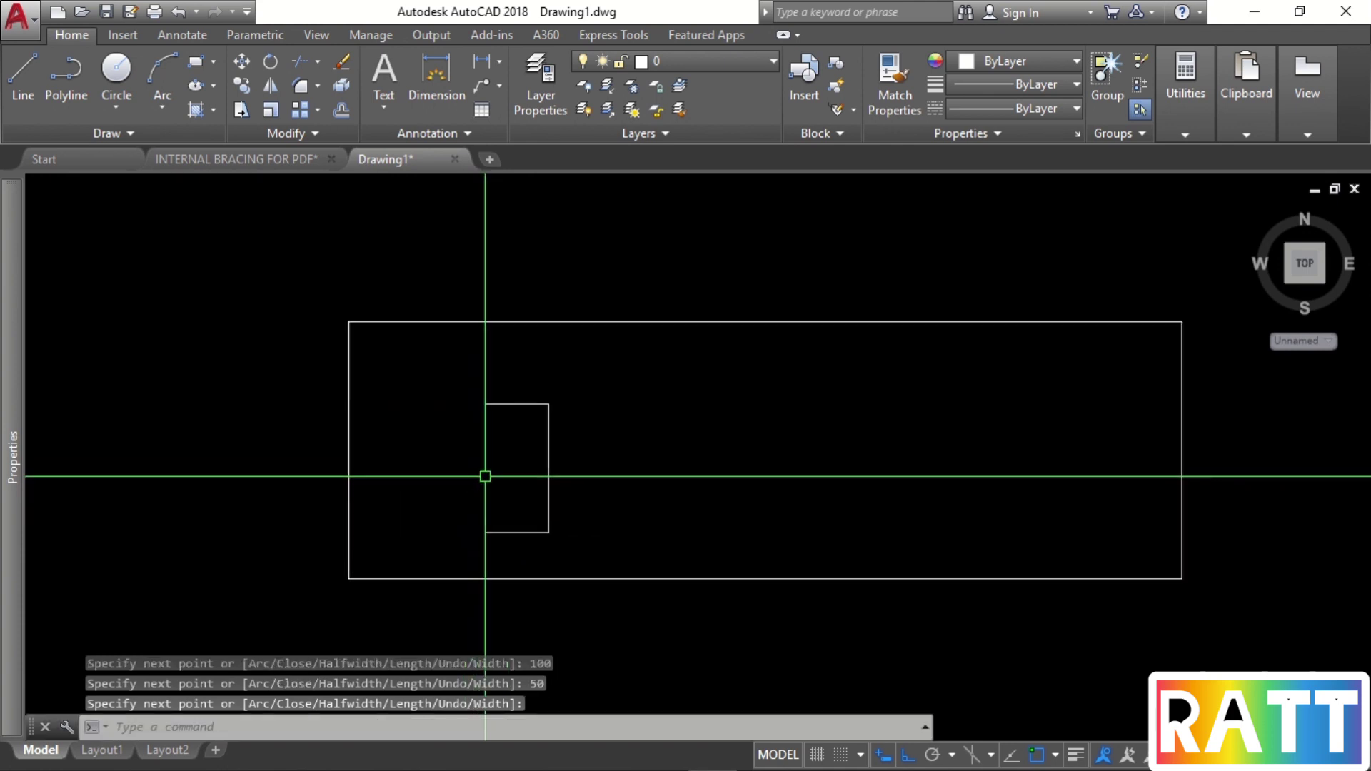
type("o")
key("Return")
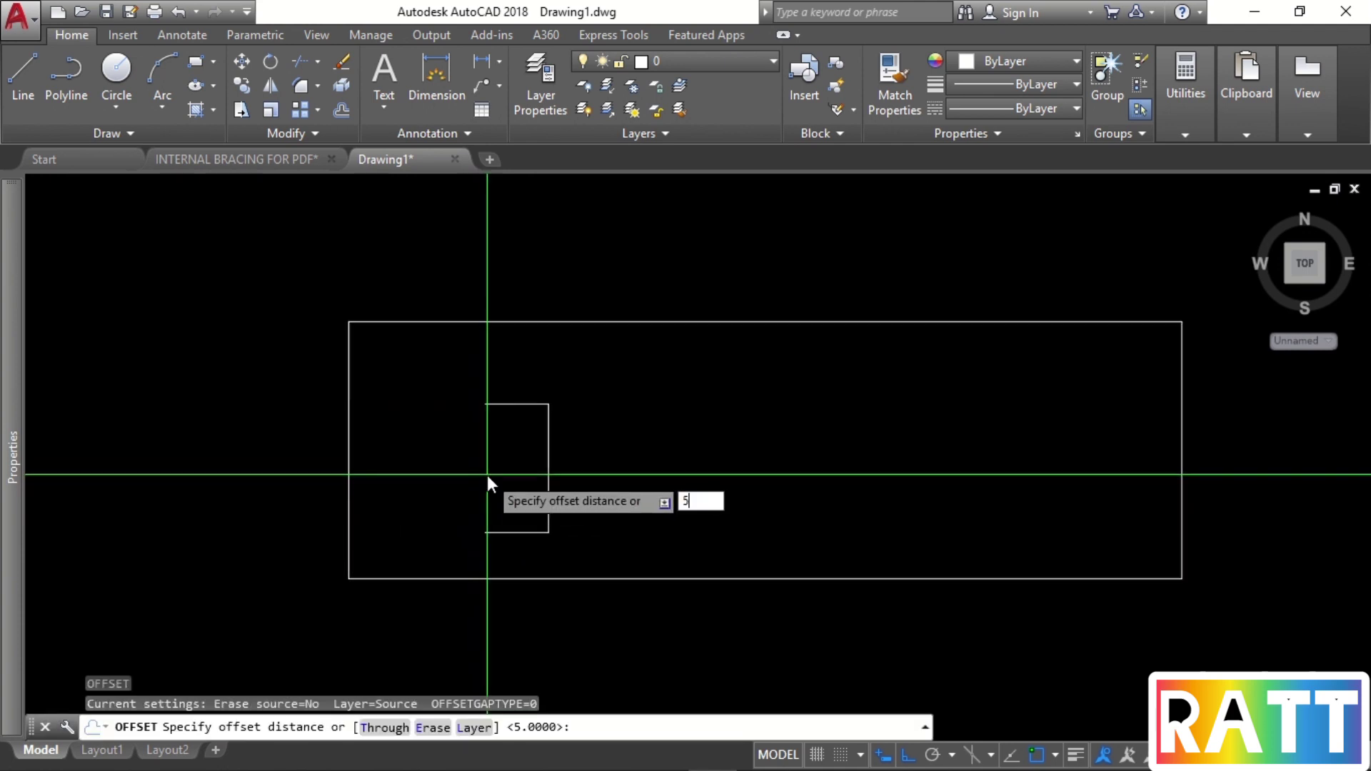
key("Return")
left_click(520, 405)
left_click(495, 438)
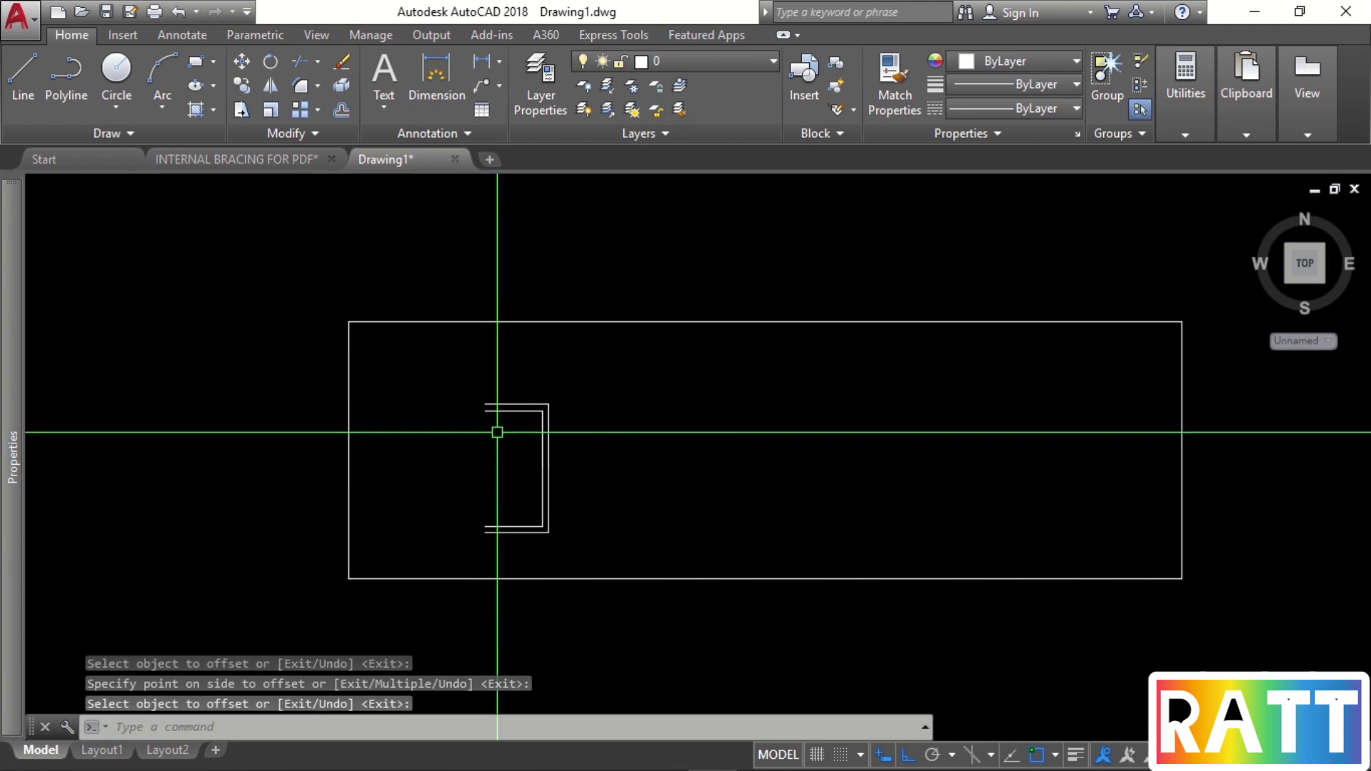
Close both open ends of the channel profile with short lines between the inner and outer polylines.
type("l")
key("Return")
scroll(491, 415, "up", 3)
left_click(468, 398)
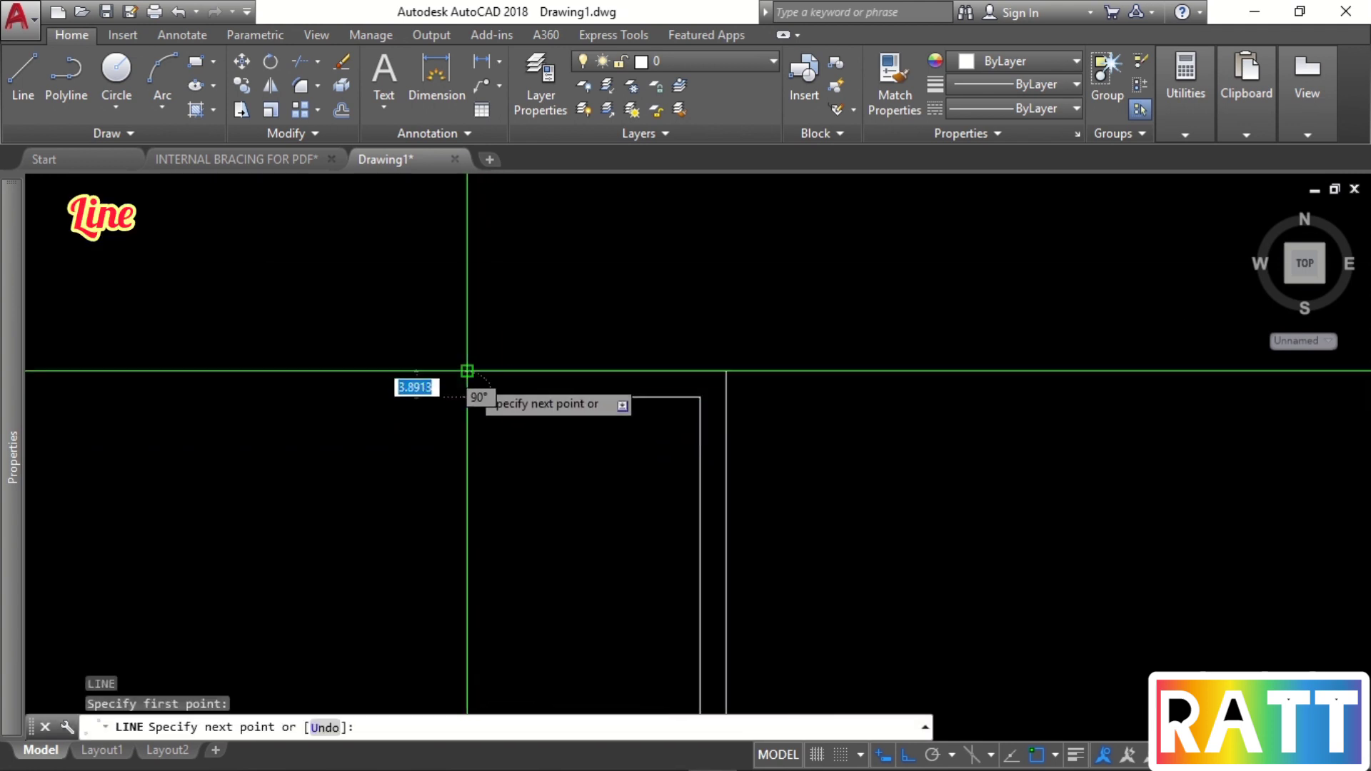
left_click(468, 371)
key("Return")
scroll(474, 388, "down", 2)
key("Return")
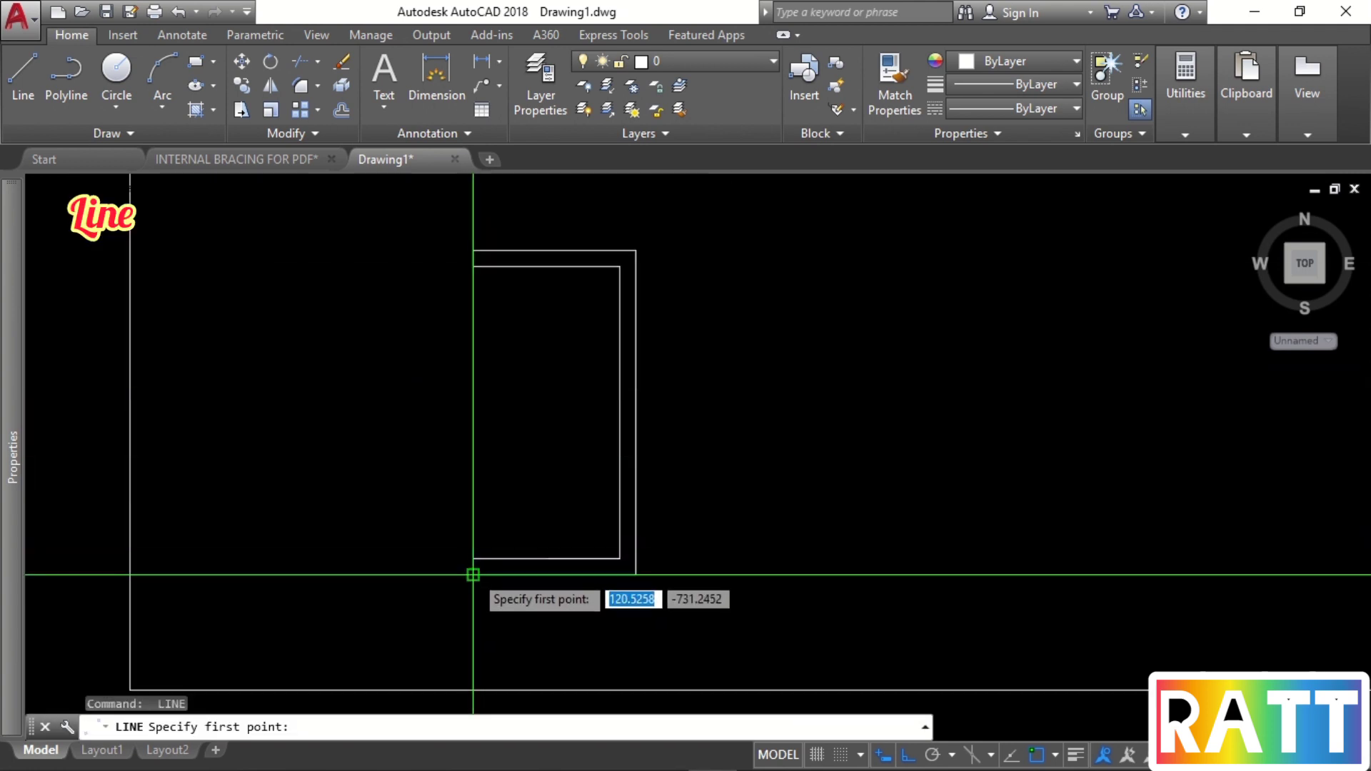
left_click(473, 559)
left_click(473, 575)
key("Return")
Join the two polylines and the end lines of the channel into a single polyline.
left_click(422, 223)
left_click(685, 606)
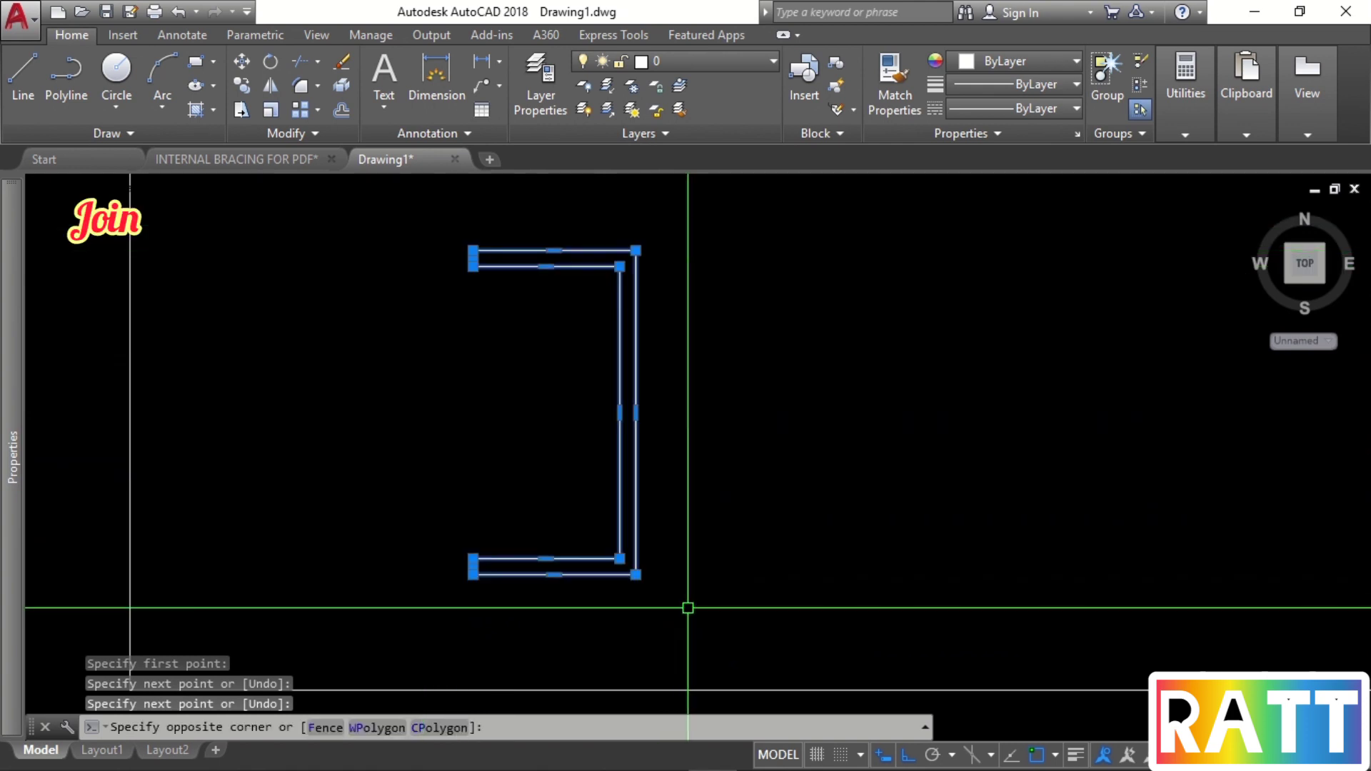
type("j")
key("Return")
Move the channel by its inner web midpoint onto the midpoint of the rectangle's left edge.
scroll(661, 554, "down", 2)
left_click(661, 554)
left_click(517, 444)
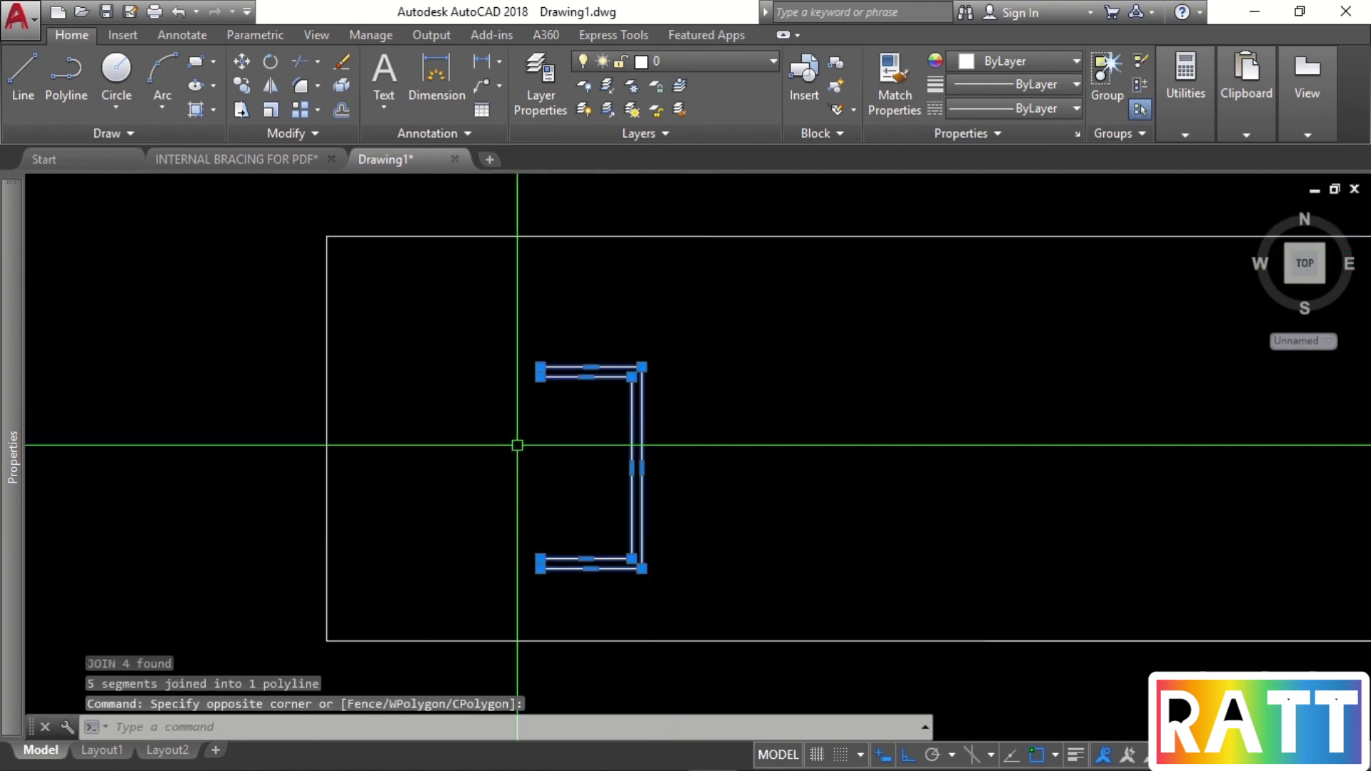
left_click(631, 468)
key("space")
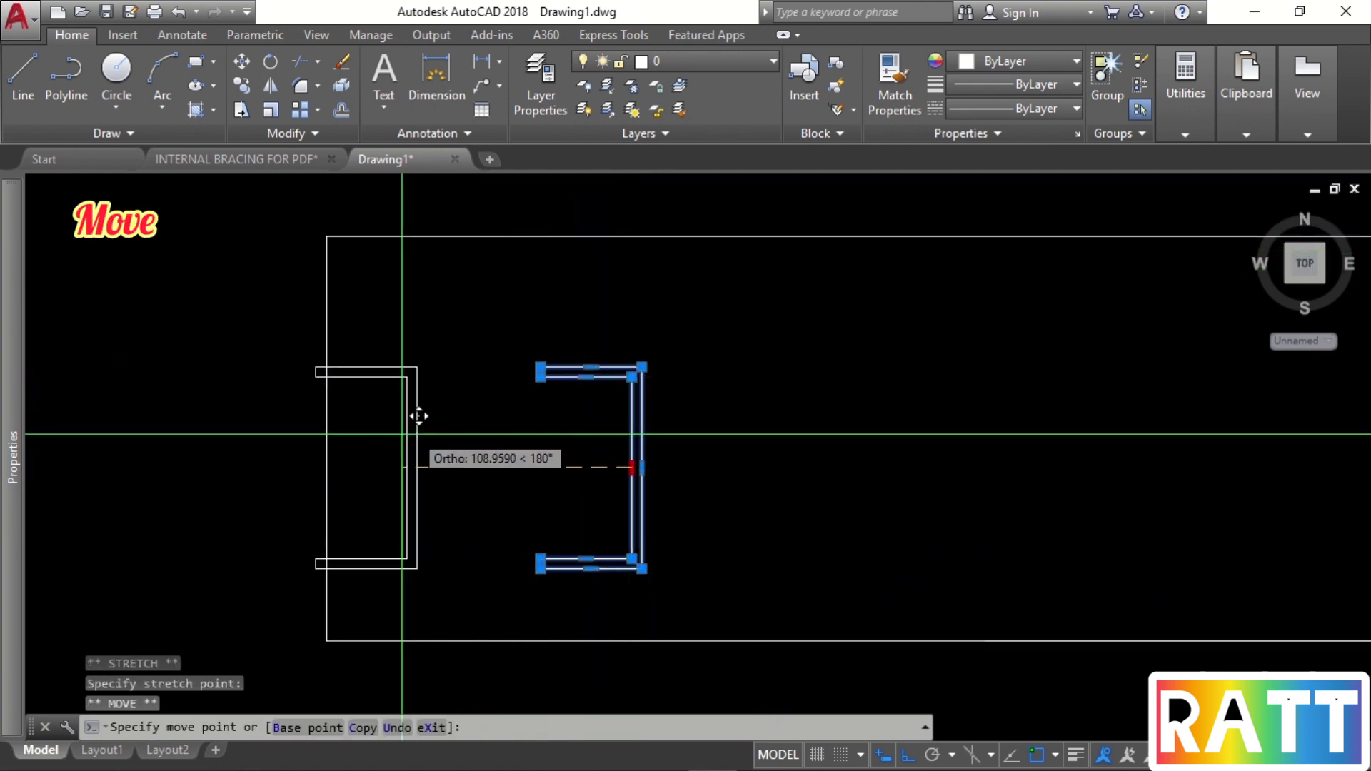
right_click(340, 406, "shift")
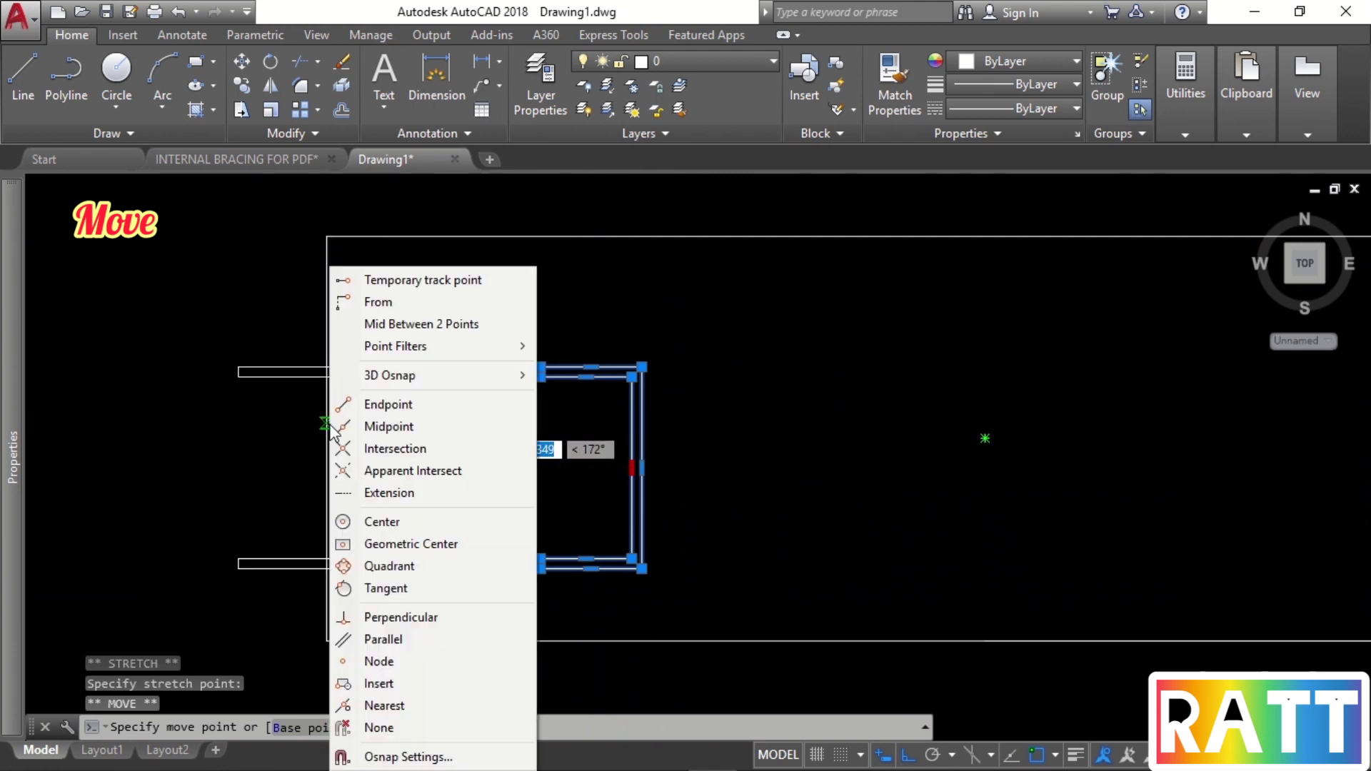
left_click(350, 418)
left_click(334, 437)
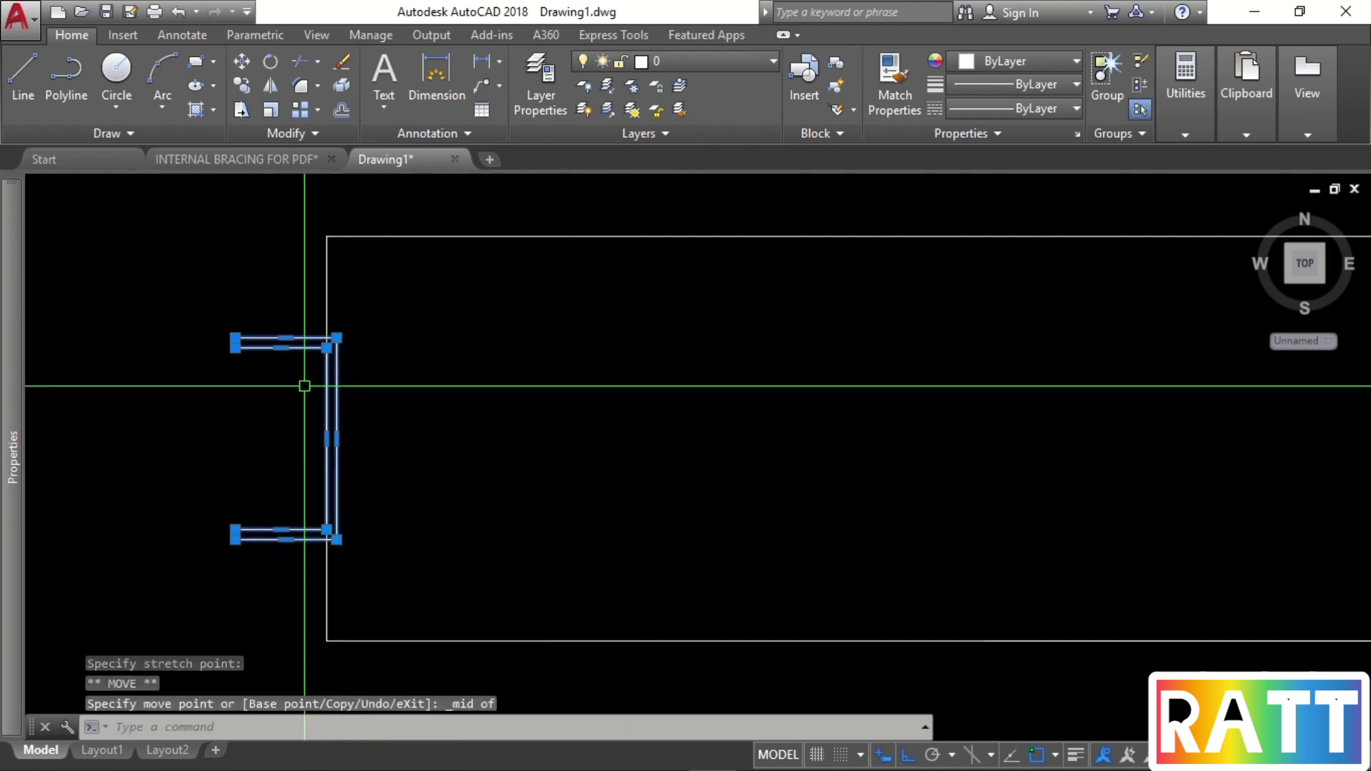
Move the channel horizontally to the right until its flange ends sit on the rectangle's left edge.
key("Return")
scroll(305, 394, "up", 4)
left_click(229, 335)
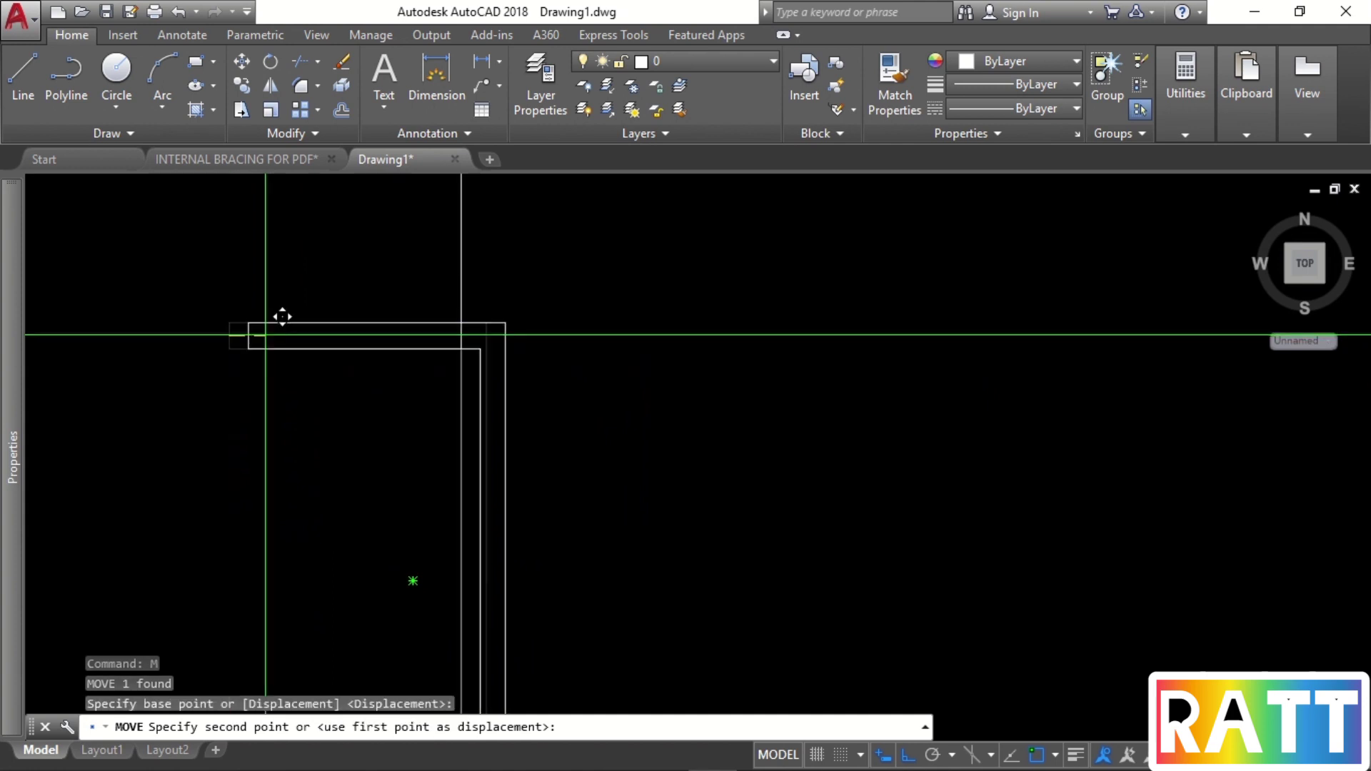
left_click(471, 321)
scroll(457, 393, "down", 6)
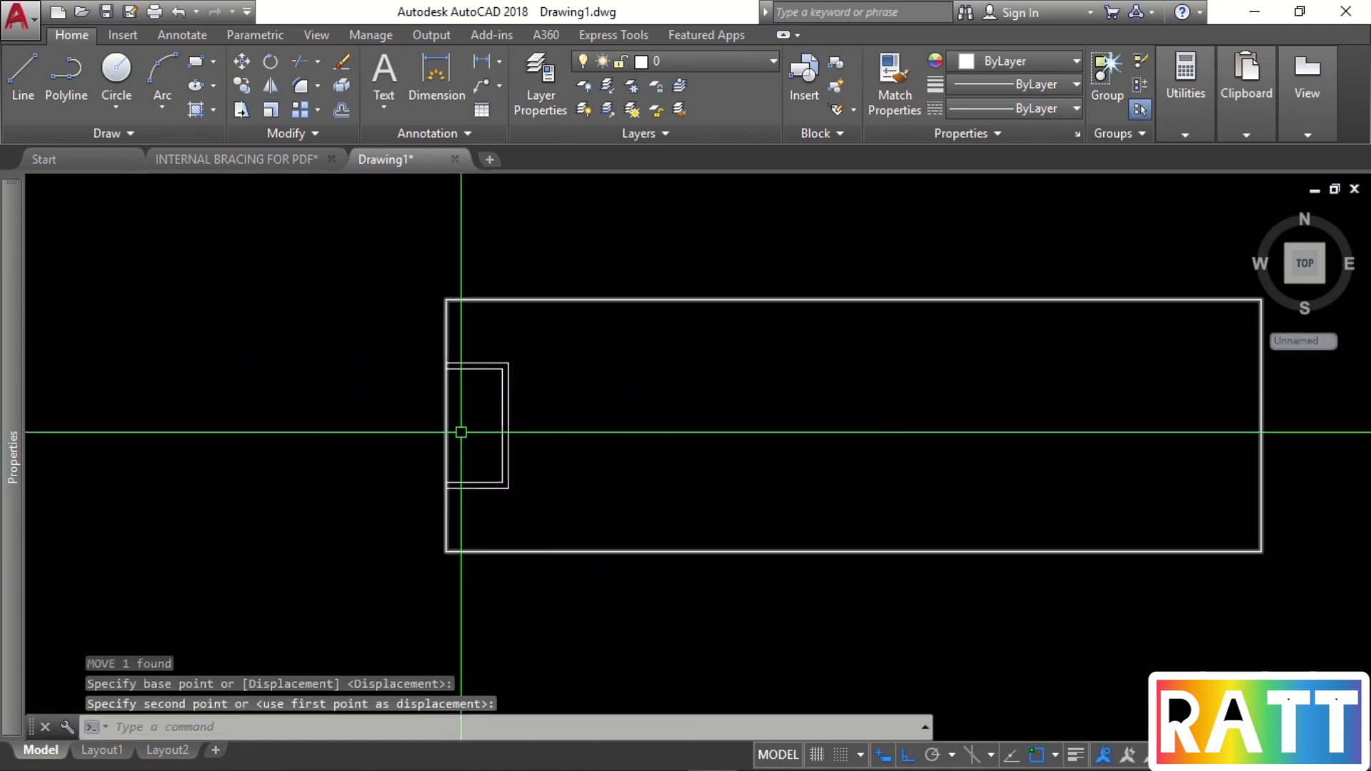
Check the channel's distance from the left edge in the top view of the INTERNAL BRACING FOR PDF drawing.
left_click(265, 162)
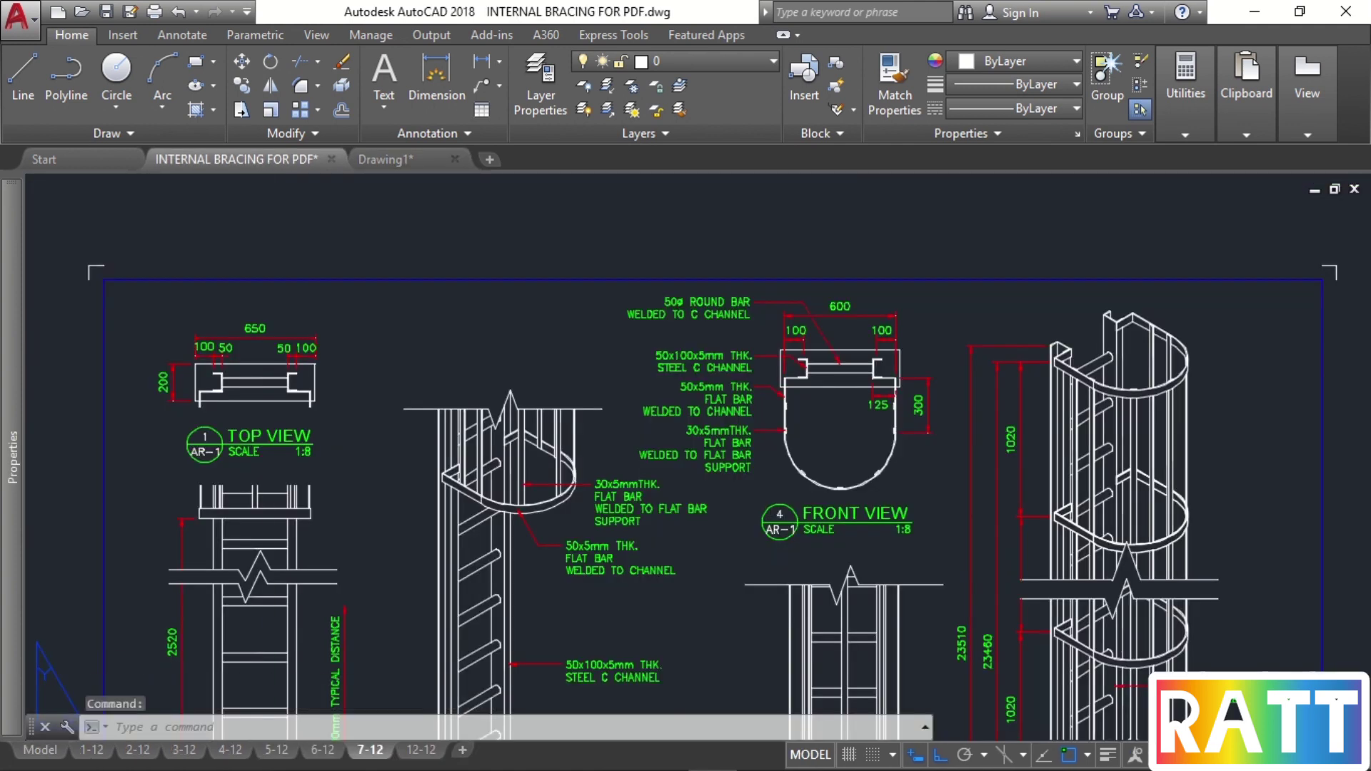
scroll(220, 421, "up", 3)
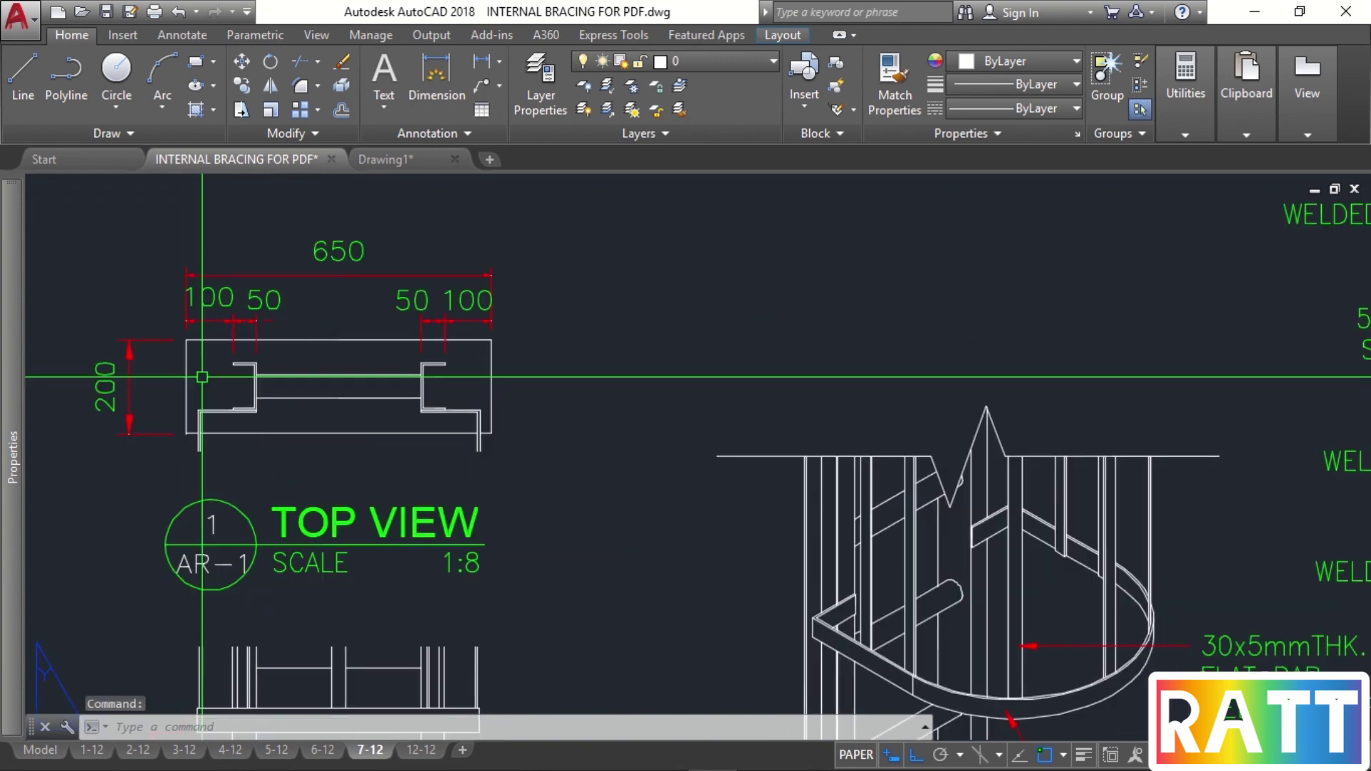
scroll(218, 376, "up", 2)
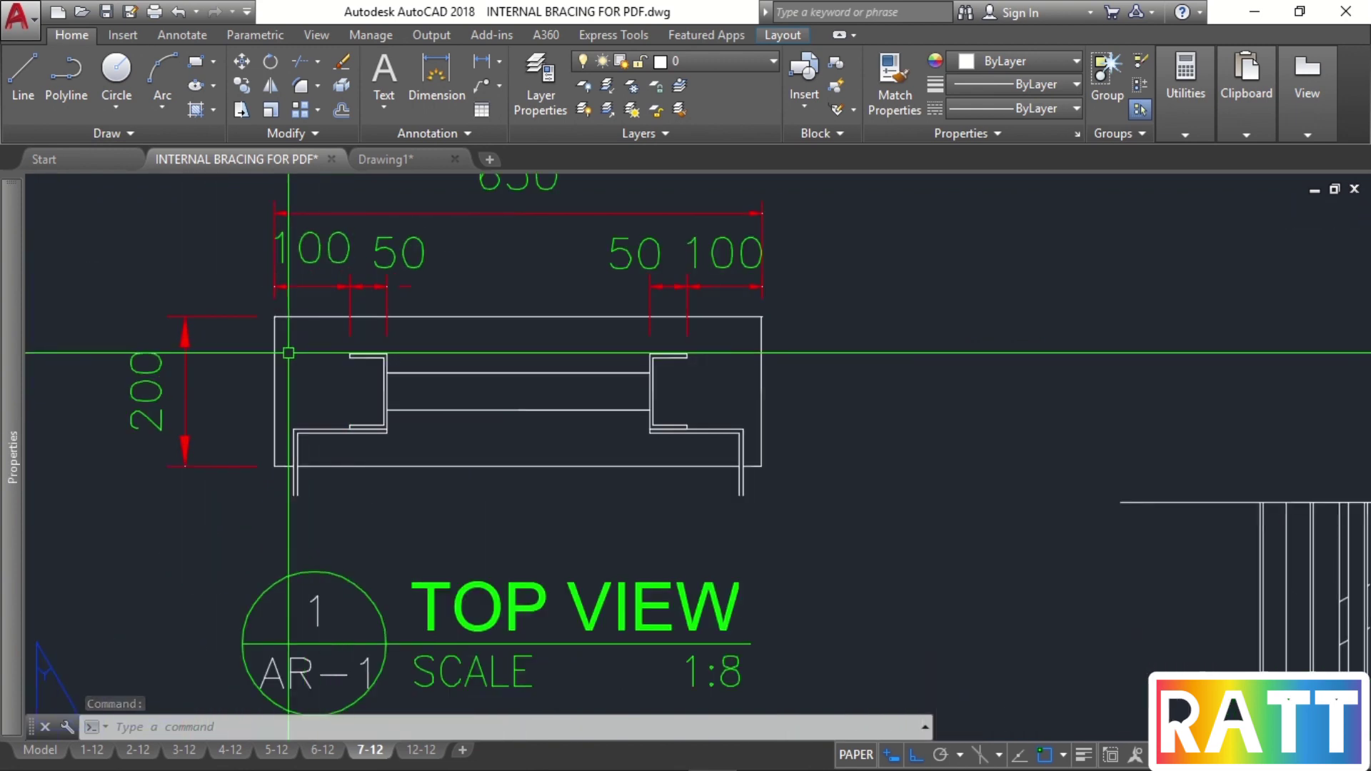
scroll(272, 337, "down", 1)
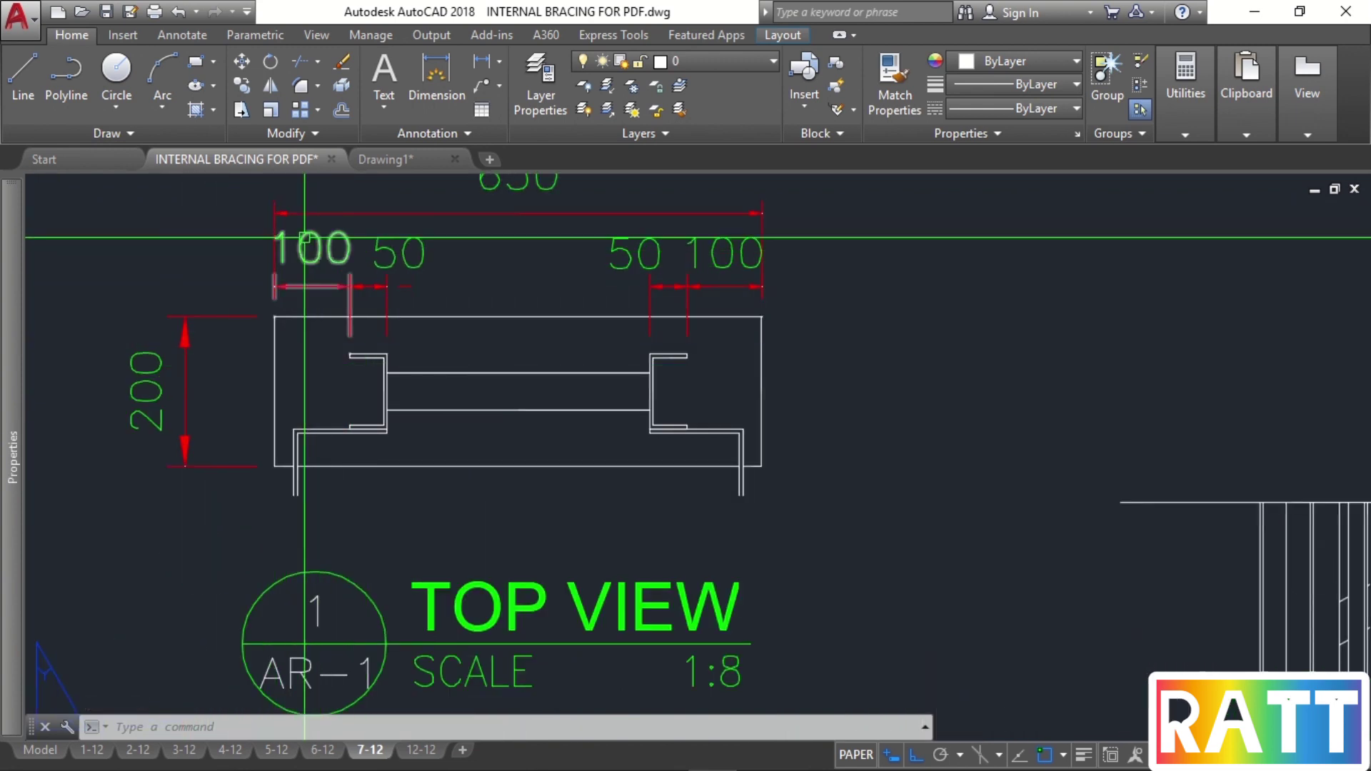
scroll(414, 371, "down", 4)
scroll(413, 372, "down", 2)
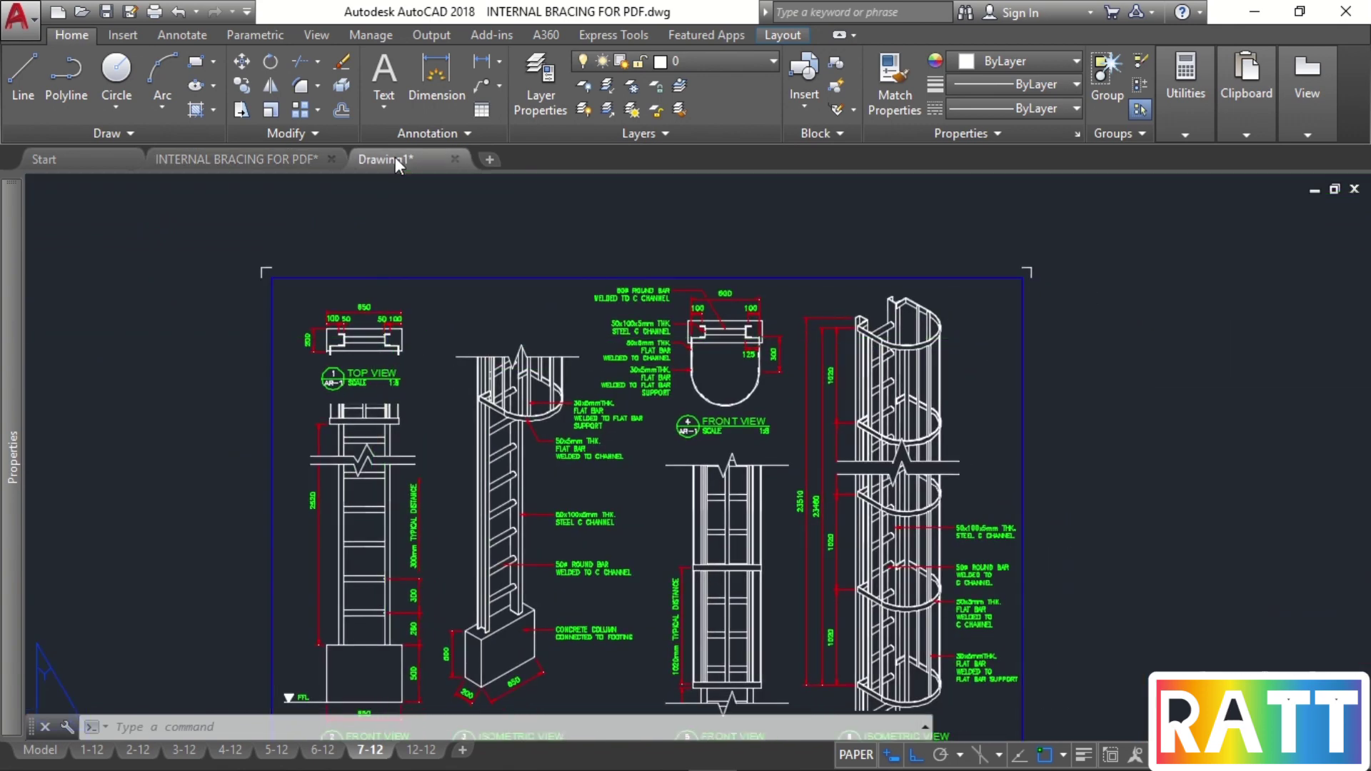
In Drawing1, move the C channel 100 to the right of the rectangle's left edge.
left_click(395, 158)
left_click(542, 407)
left_click(486, 416)
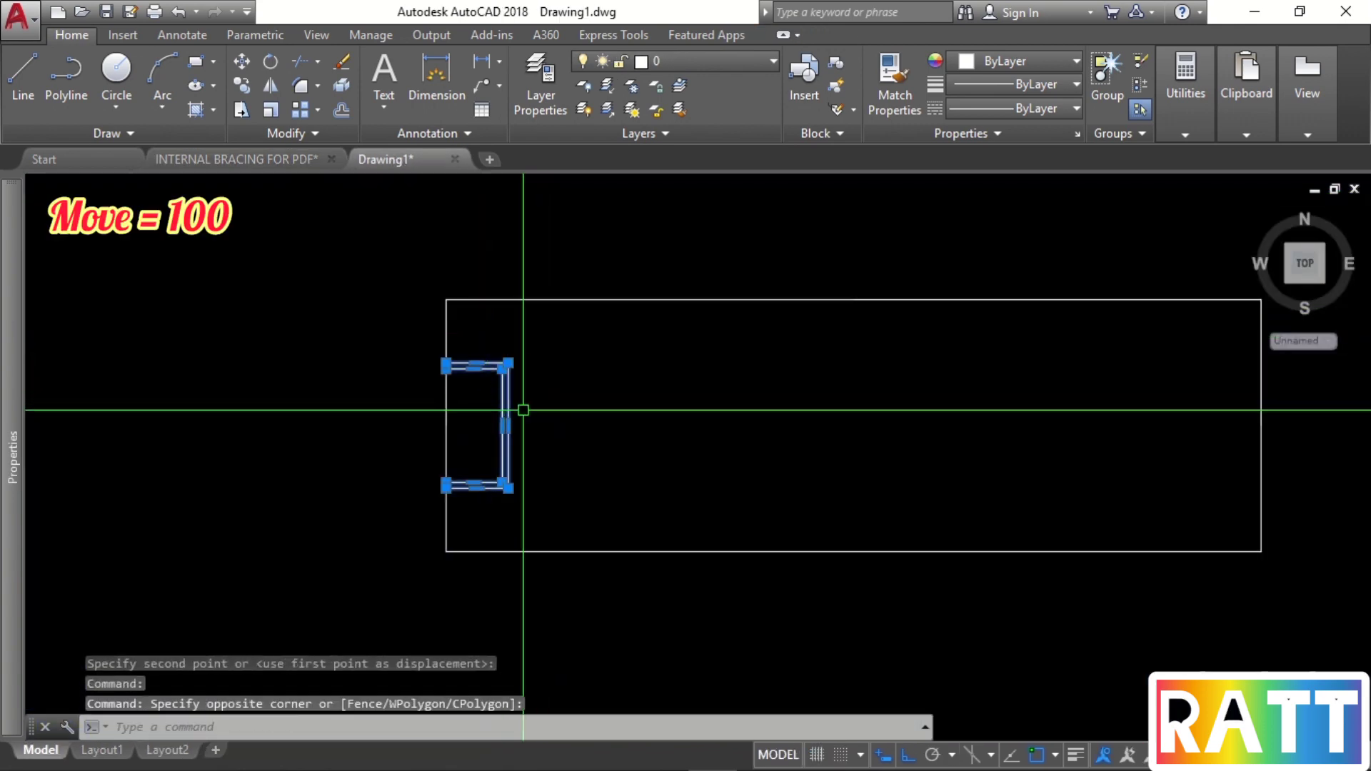
type("M")
key("Return")
left_click(552, 415)
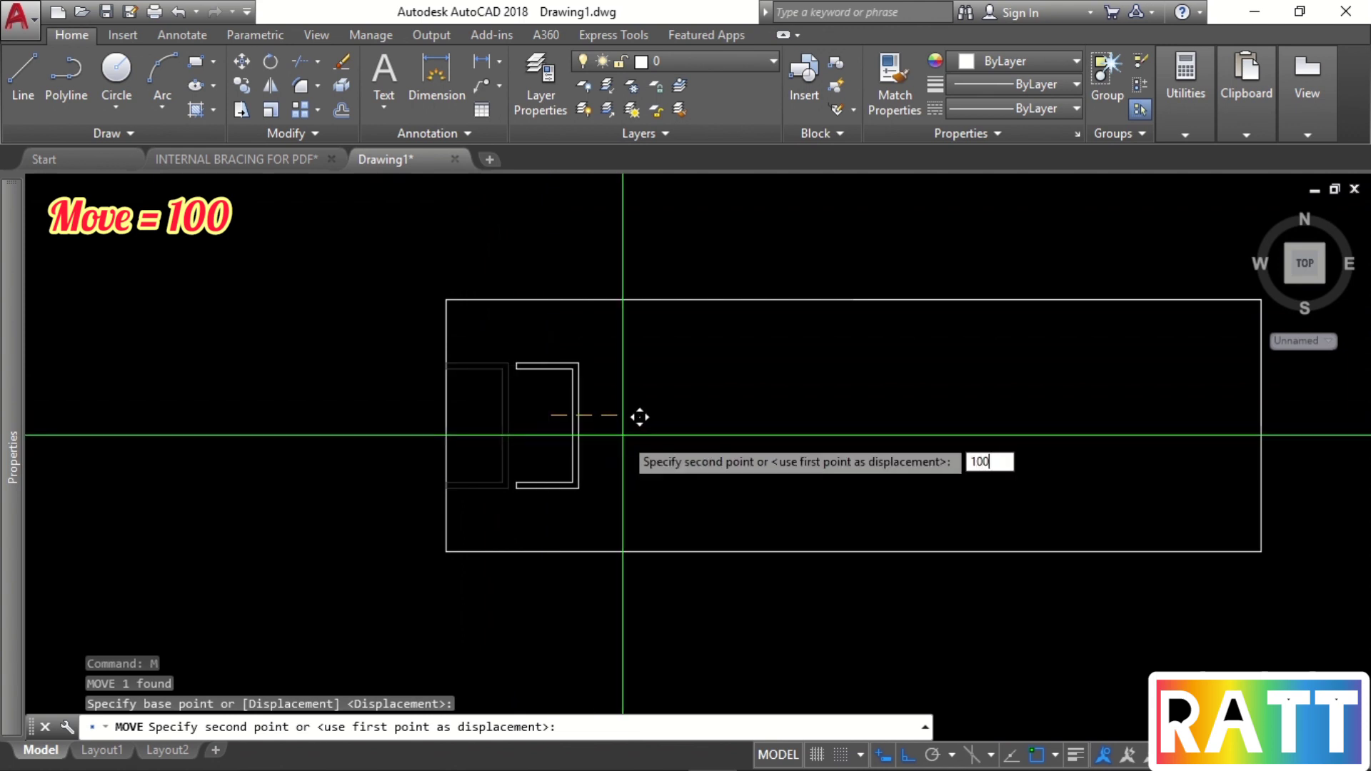
key("Return")
middle_click_drag(762, 437, 603, 447)
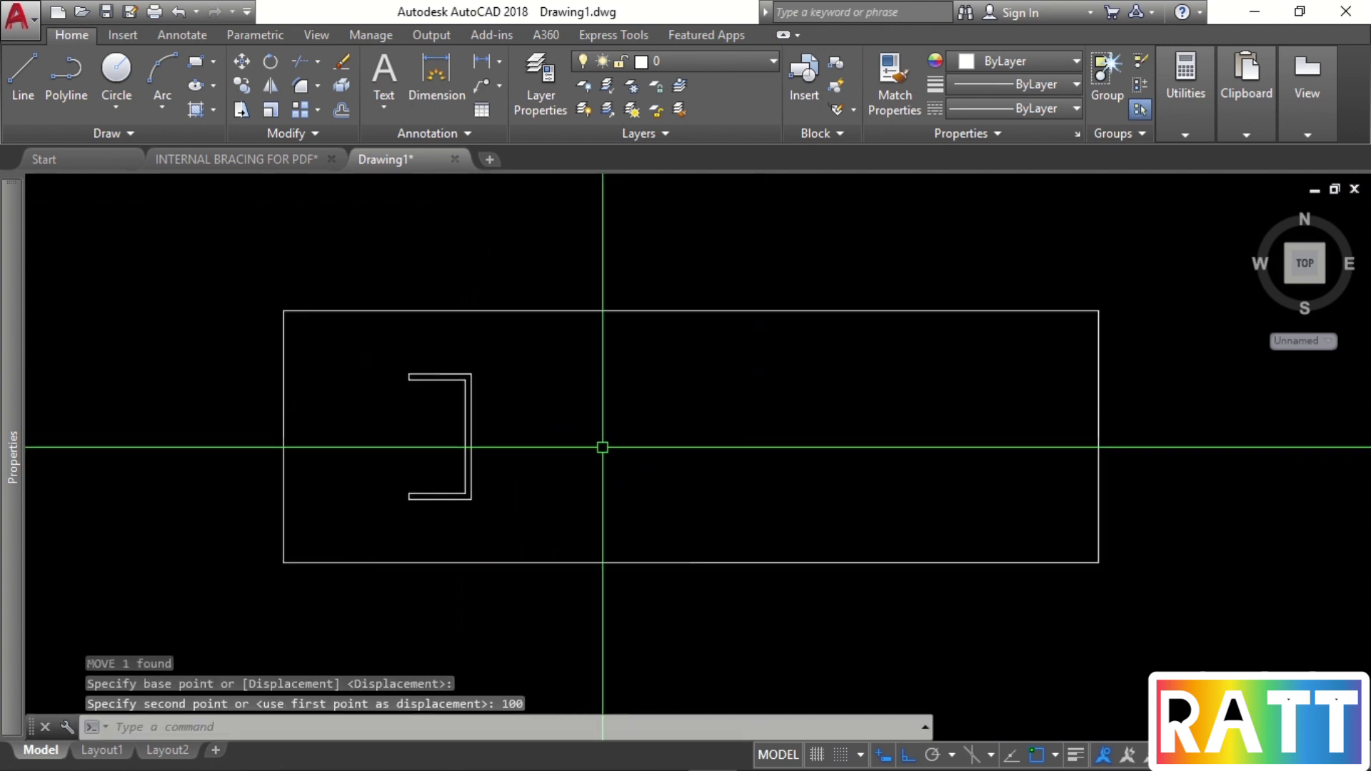
Mirror the C channel about the rectangle's vertical centreline, keeping the original.
left_click(529, 455)
left_click(480, 457)
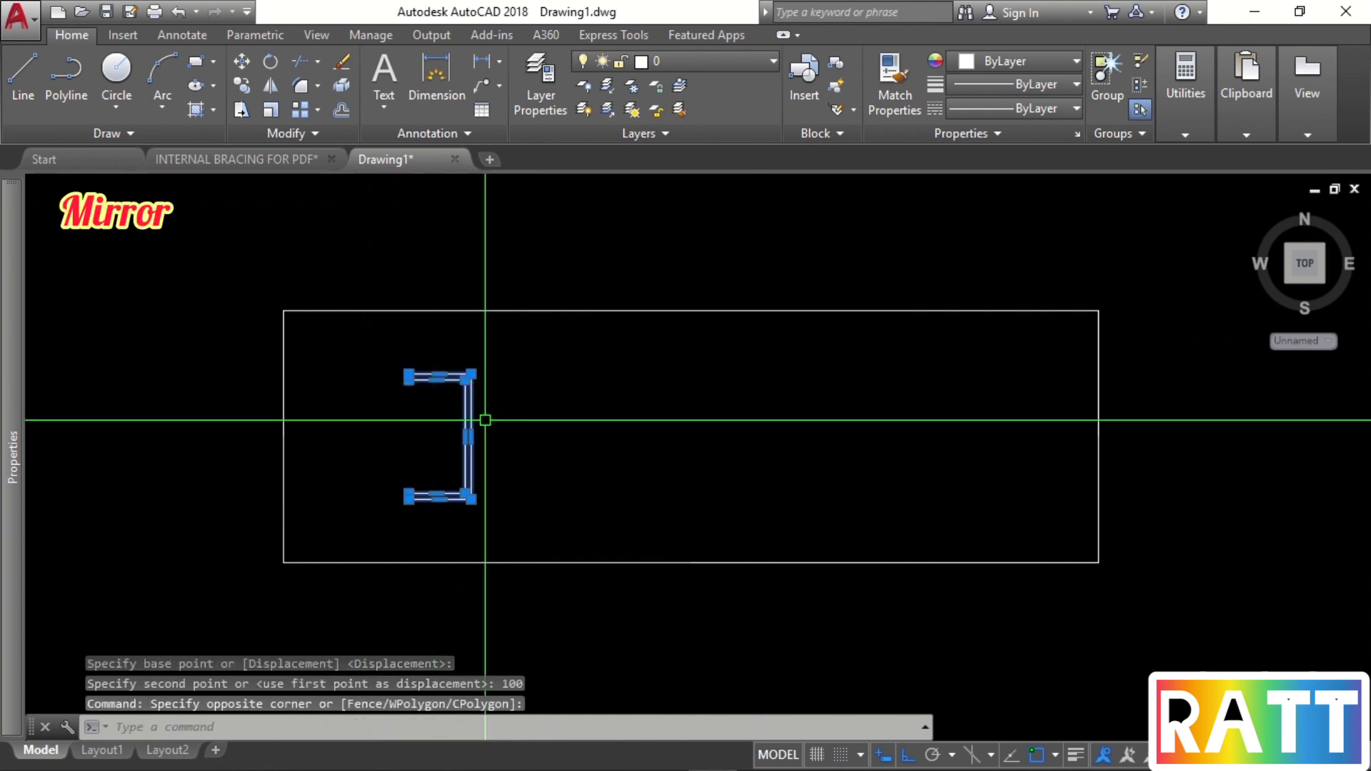
key("Return")
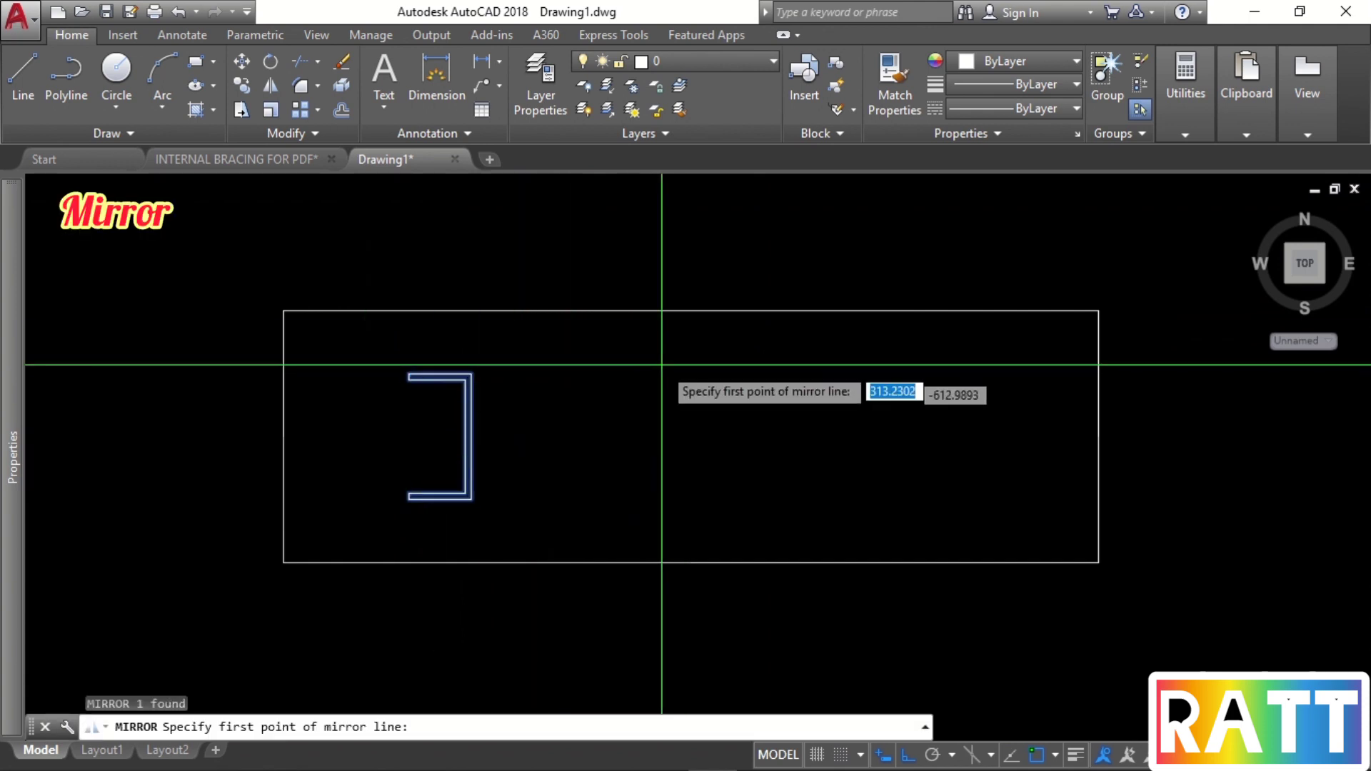
left_click(691, 311)
left_click(690, 375)
key("Return")
middle_click_drag(628, 449, 552, 406)
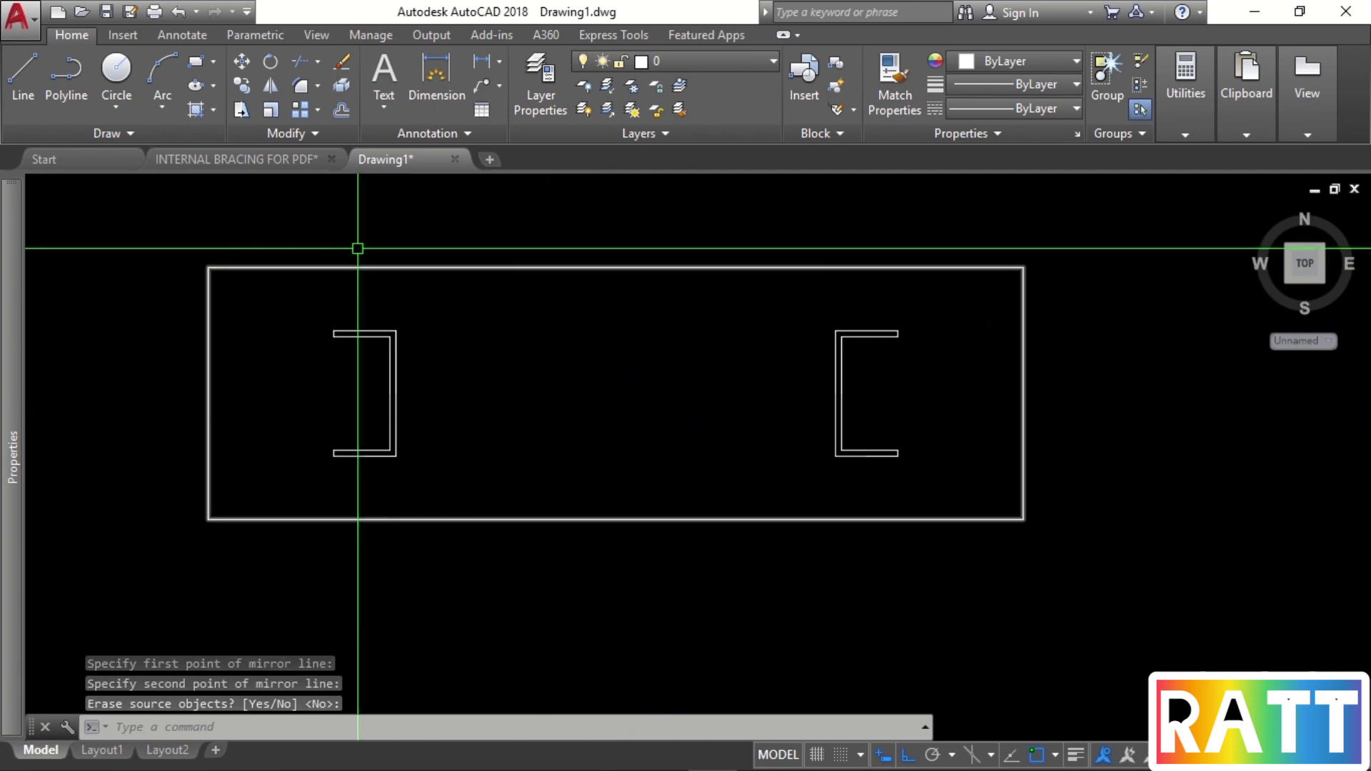
Examine the cage flat bar's dimensions in the FRONT VIEW of the INTERNAL BRACING FOR PDF drawing.
left_click(254, 160)
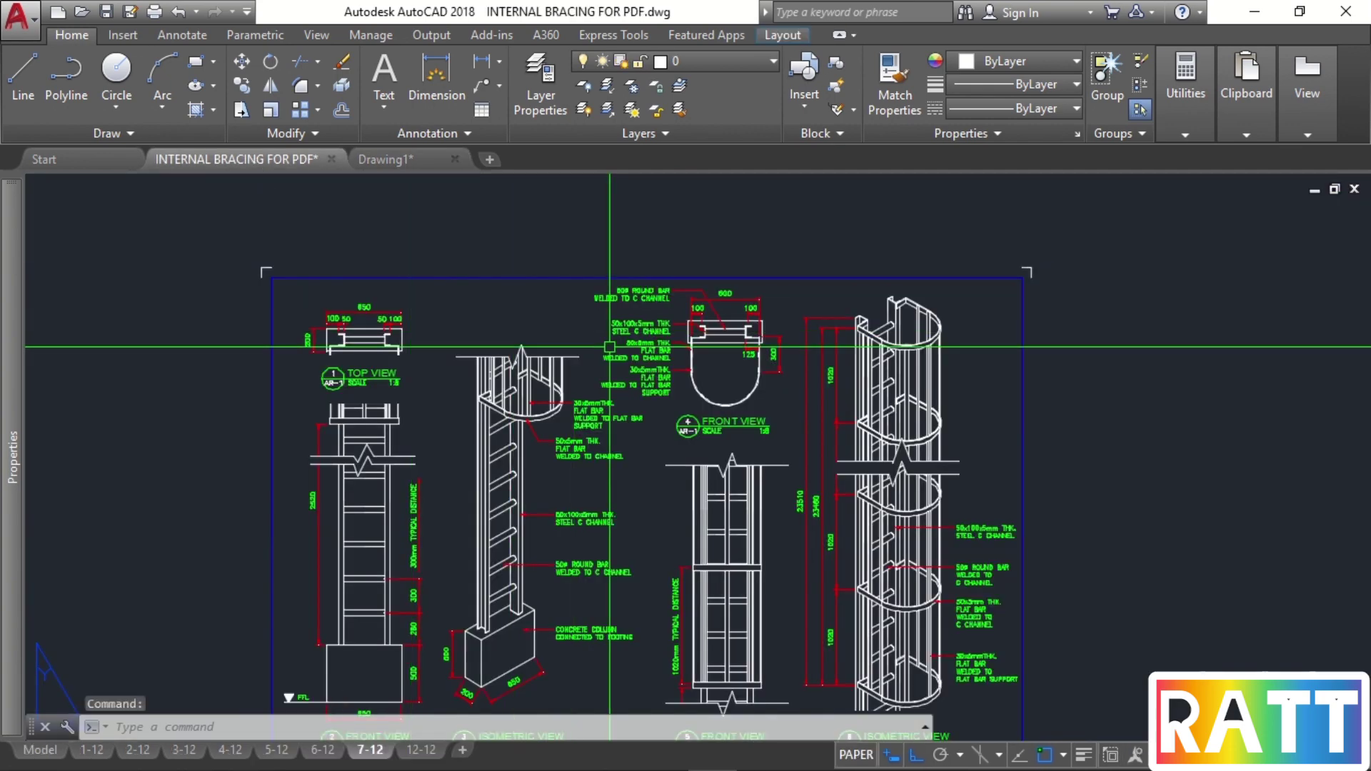
scroll(707, 361, "up", 6)
middle_click_drag(684, 348, 659, 358)
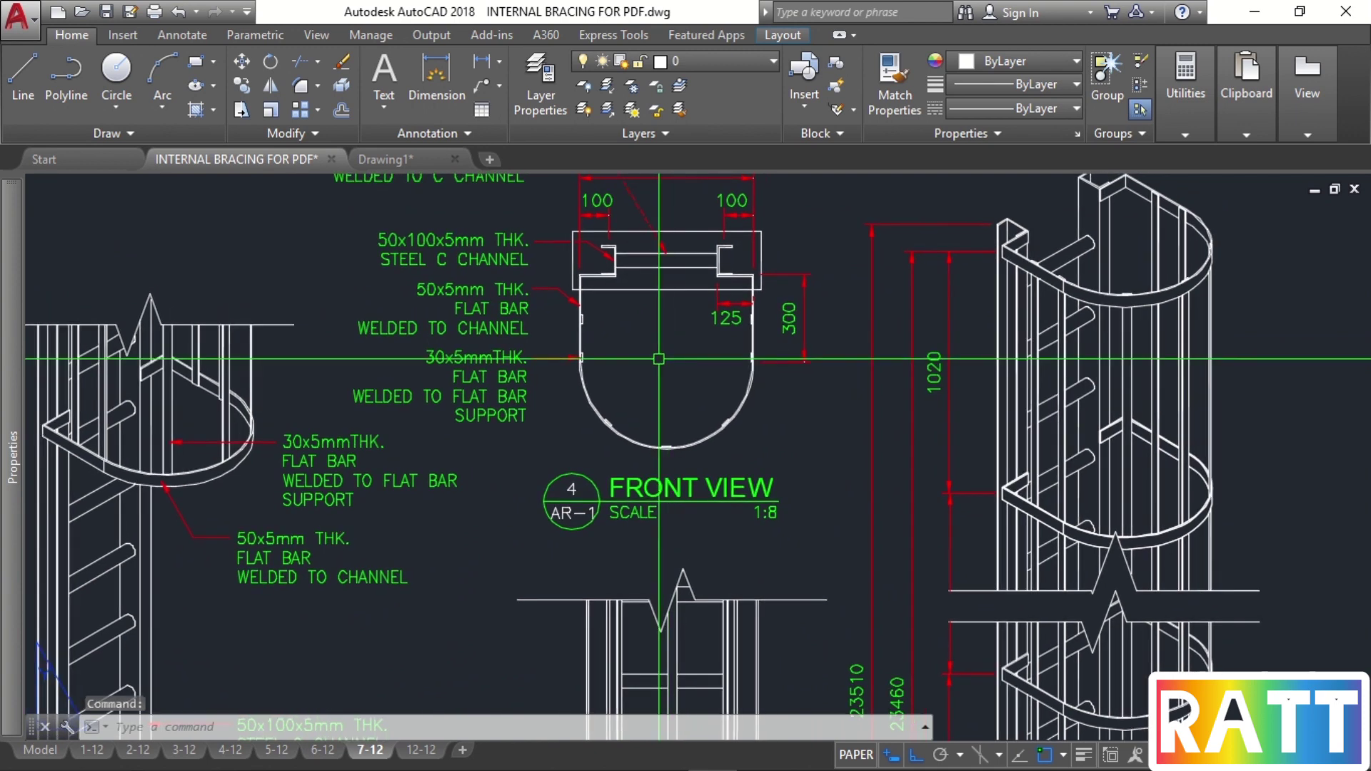
scroll(613, 345, "up", 2)
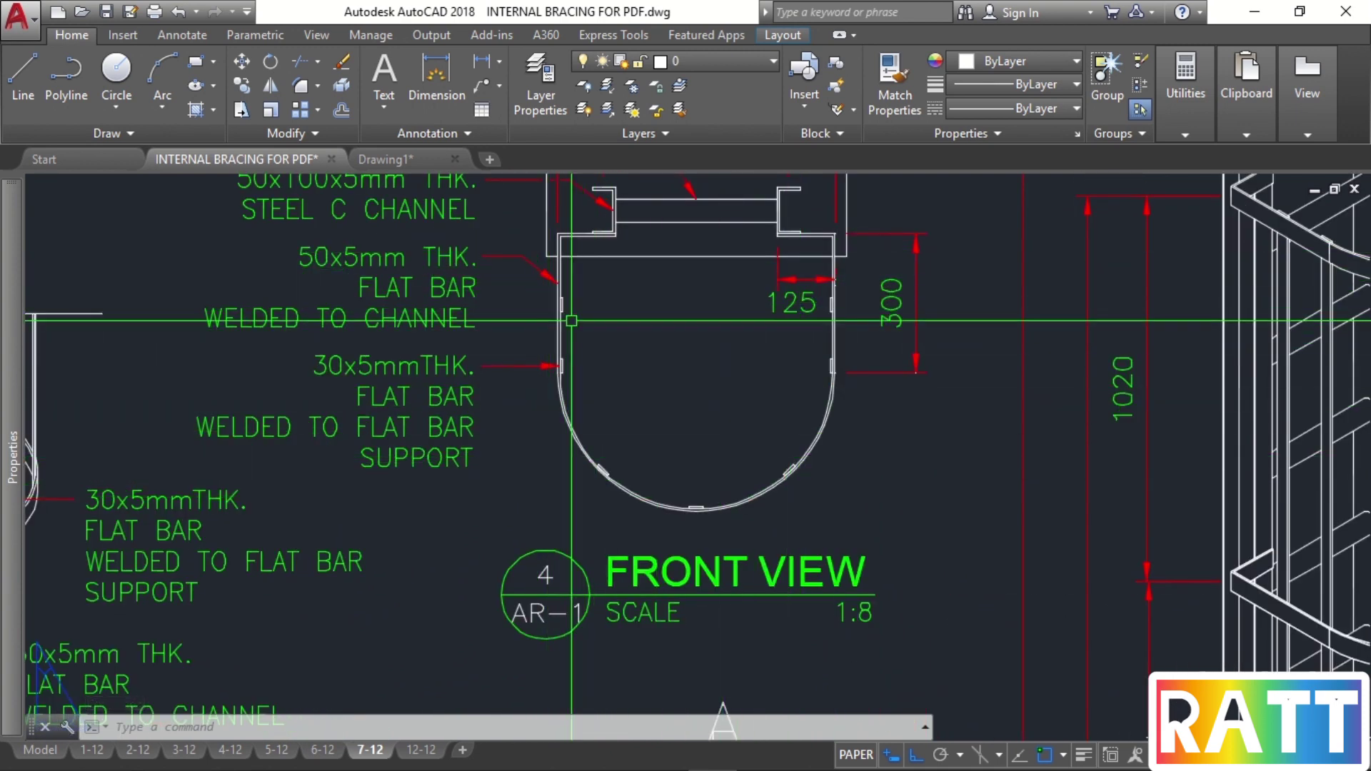
middle_click_drag(569, 318, 574, 370)
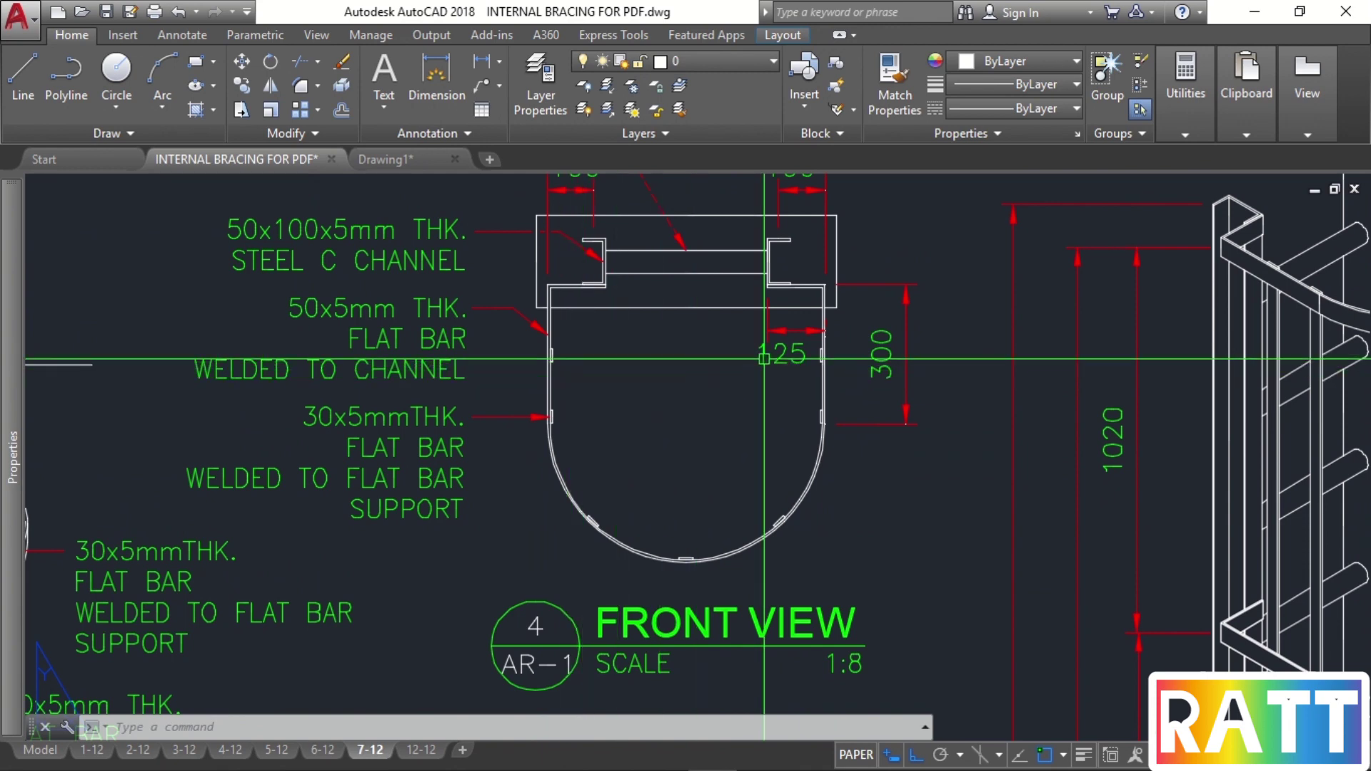
scroll(814, 287, "up", 2)
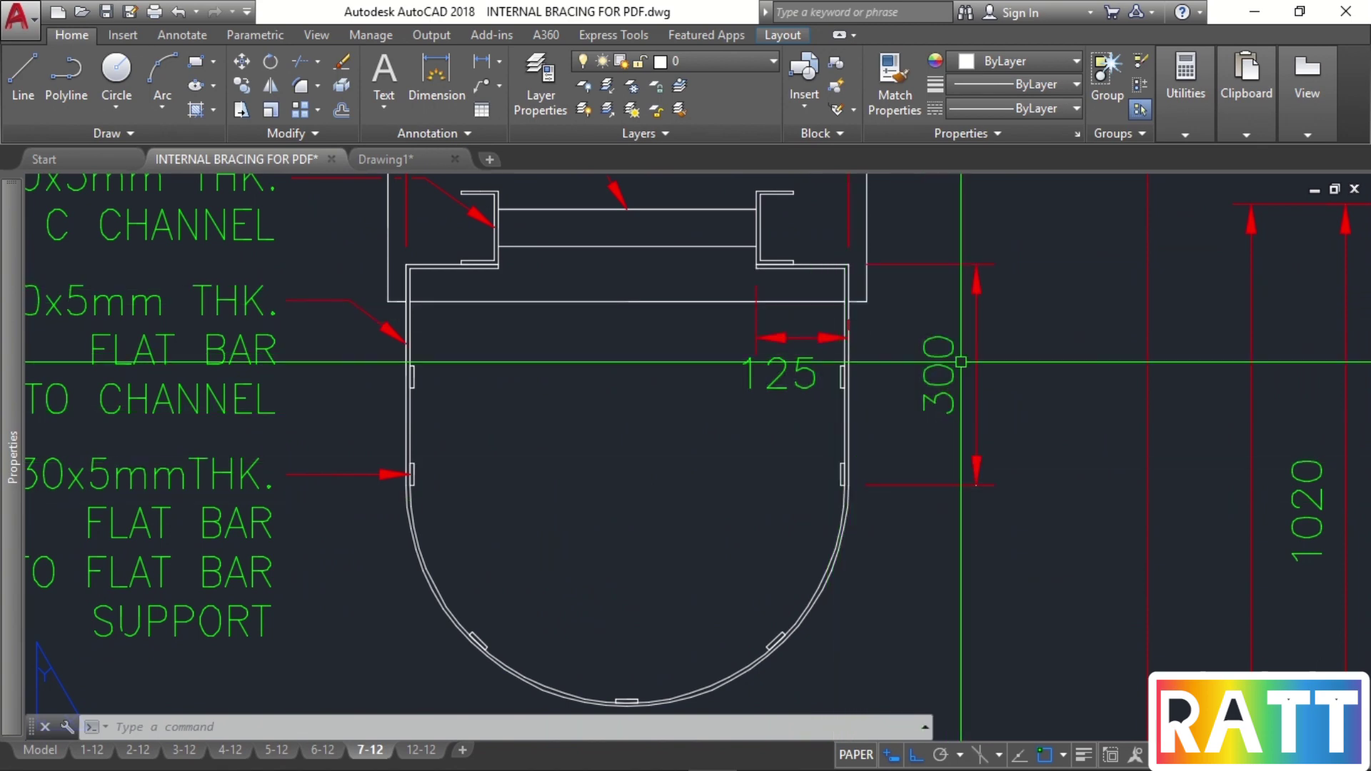
scroll(848, 391, "down", 4)
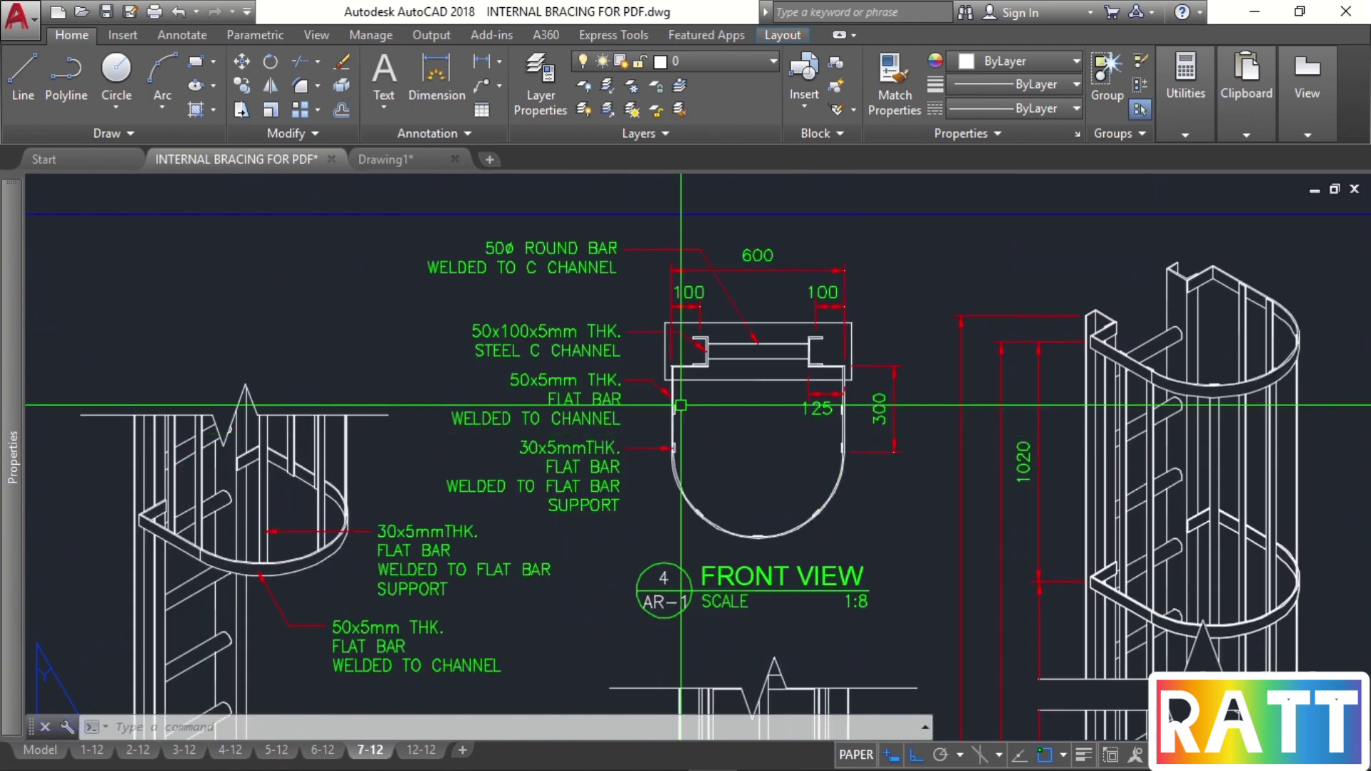
In Drawing1, draw a polyline from the left channel's lower web corner, running 125 to the left and 300 down.
left_click(402, 159)
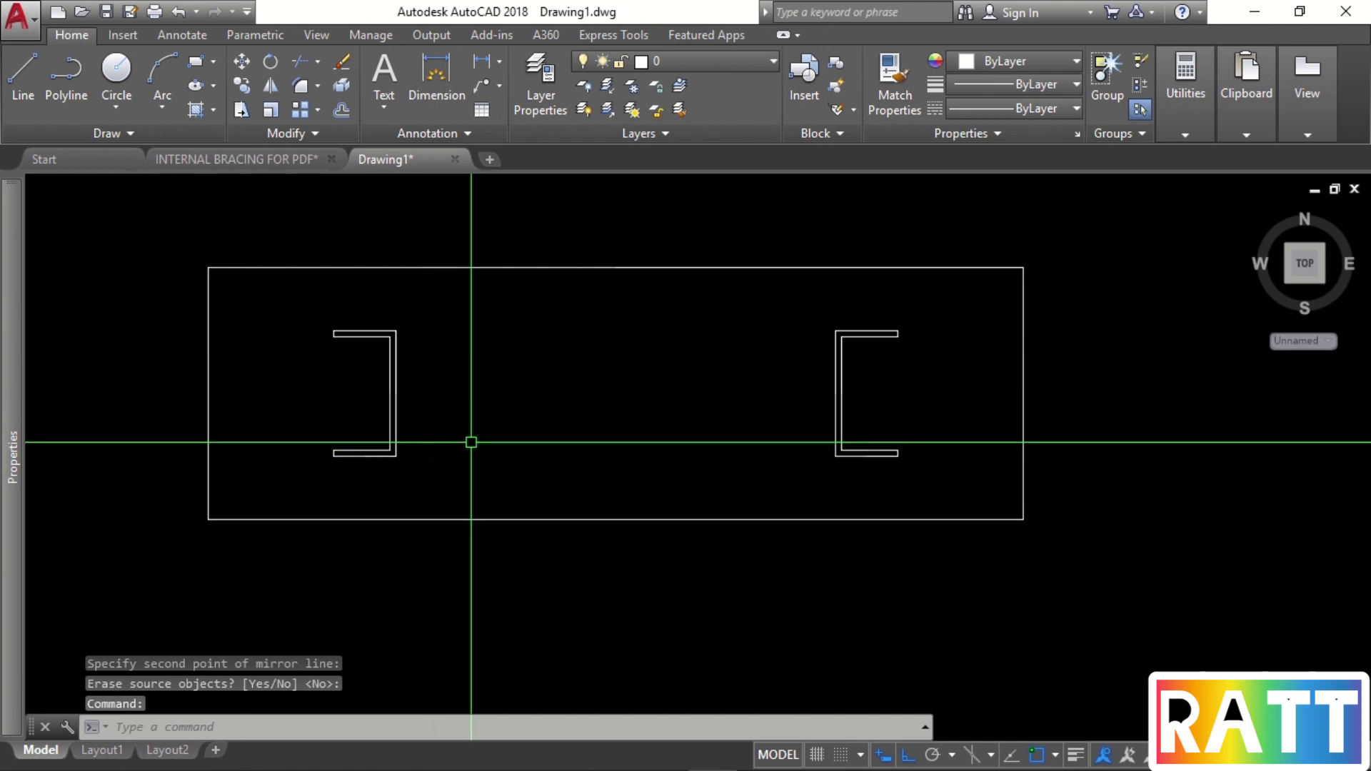
type("P")
key("Return")
scroll(368, 467, "up", 3)
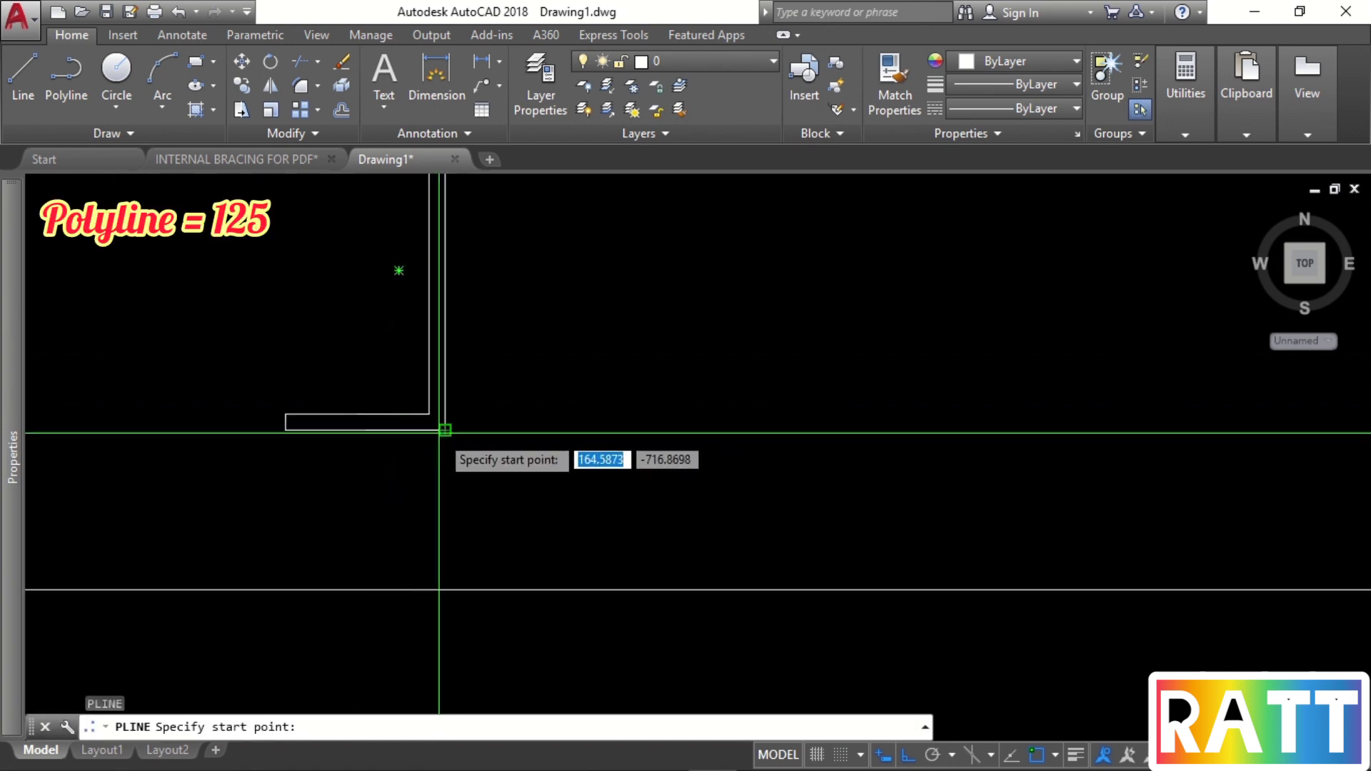
left_click(395, 455)
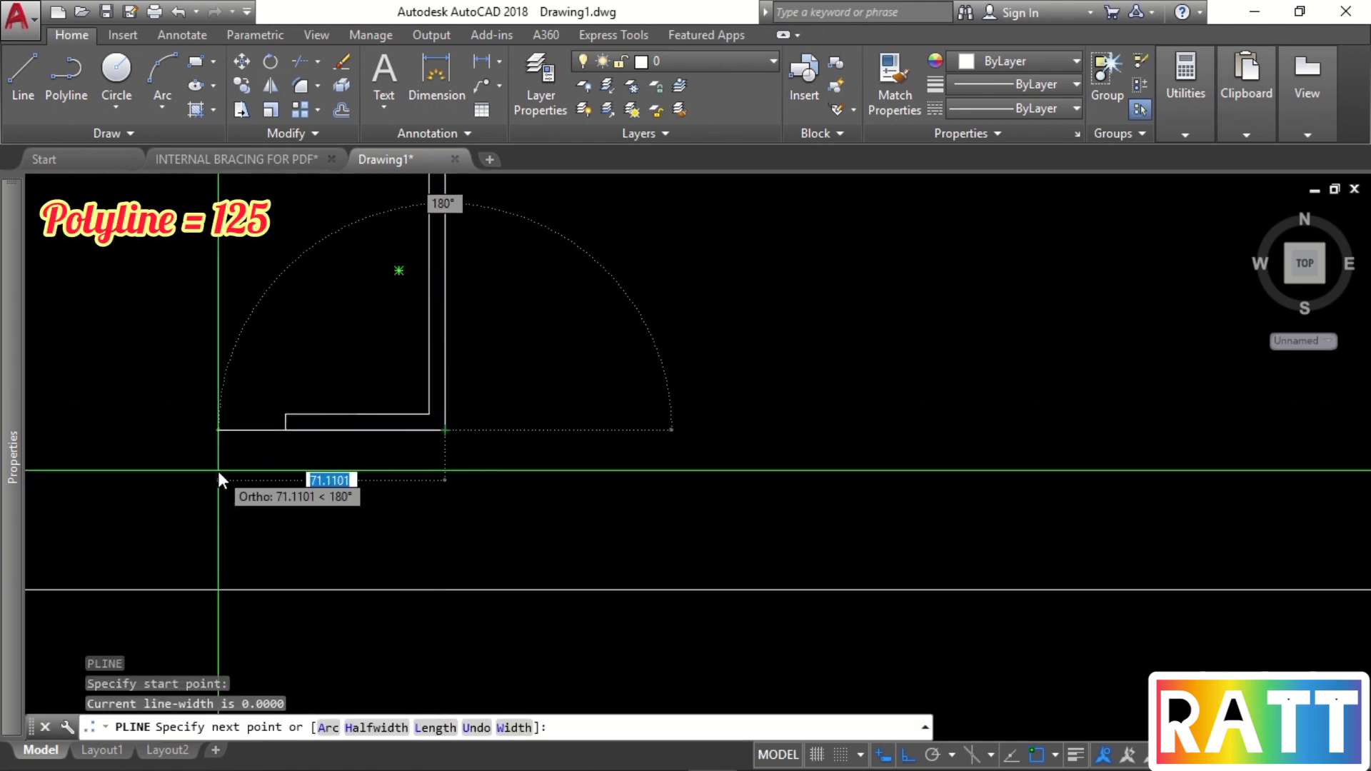
type("125")
key("Return")
scroll(236, 471, "down", 3)
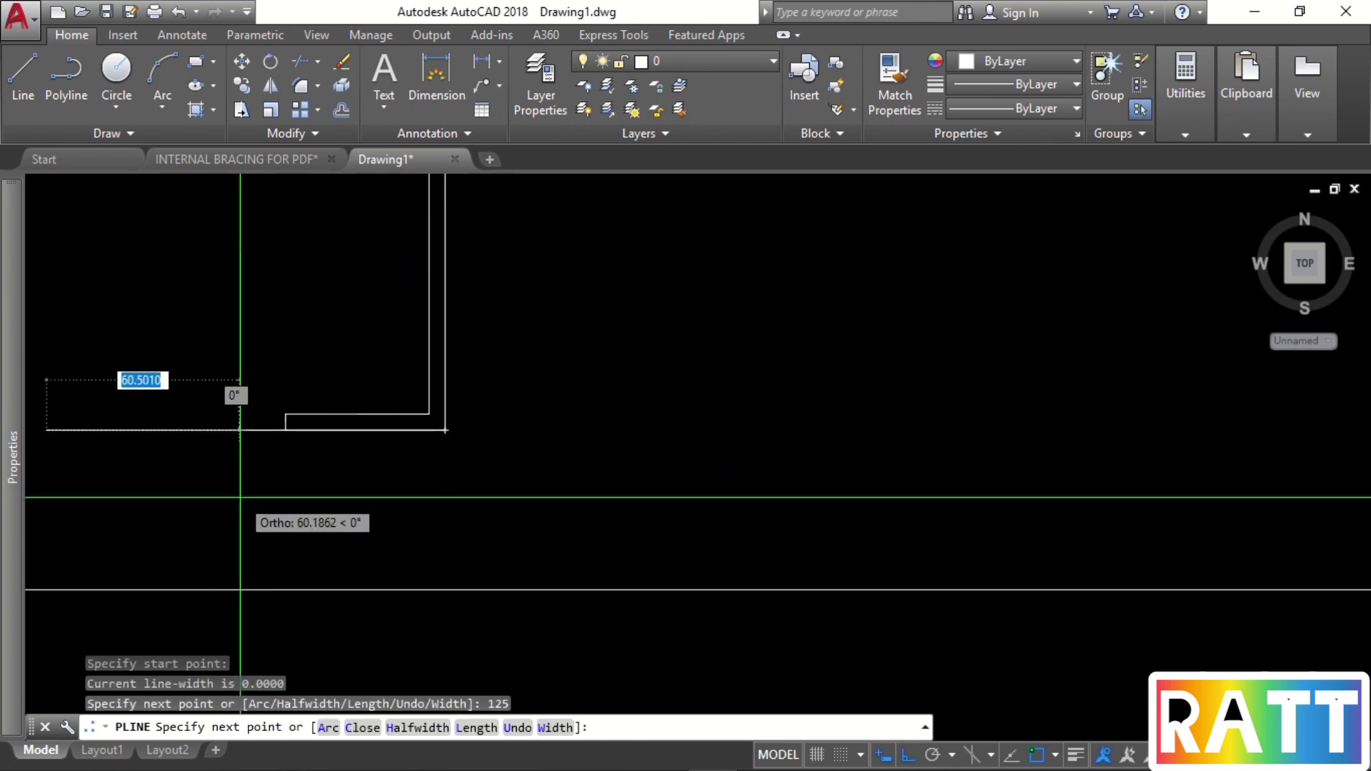
type("3")
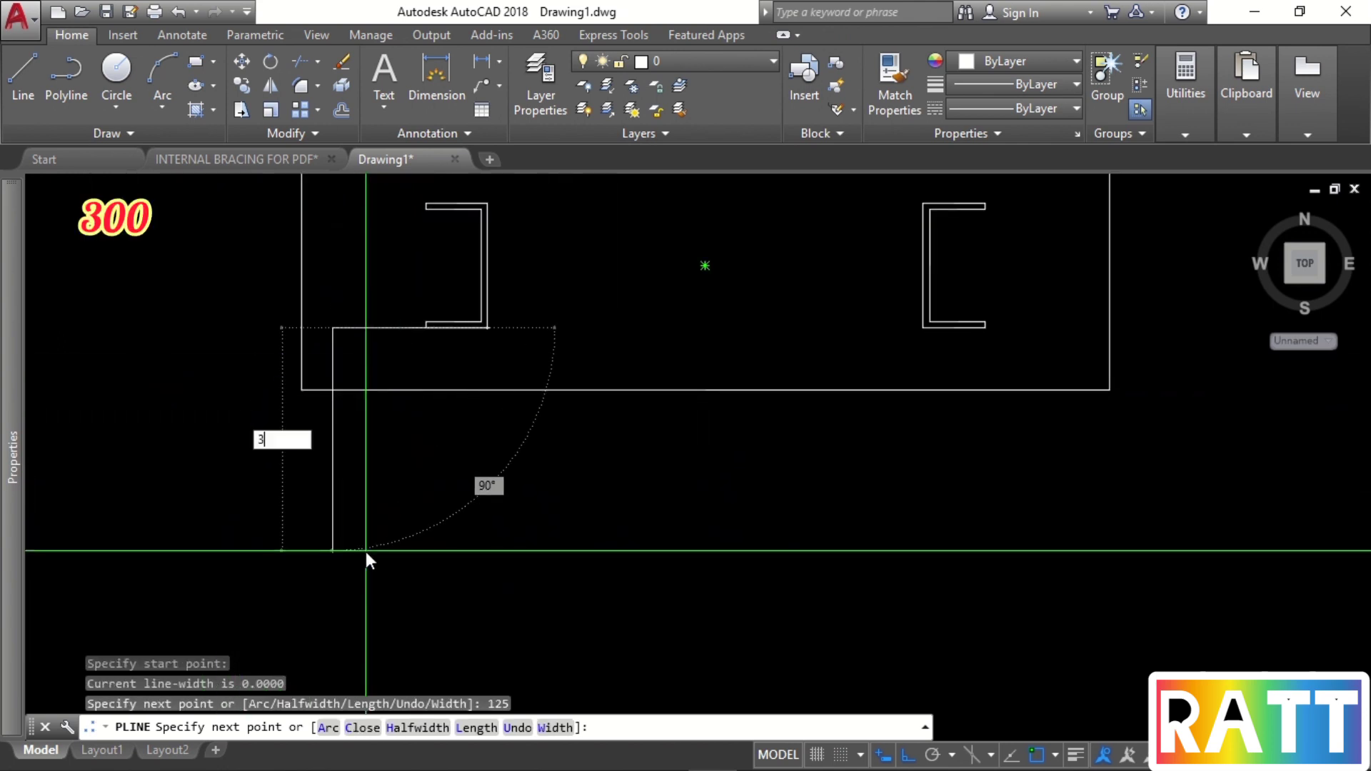
type("00")
key("Return")
scroll(387, 462, "down", 2)
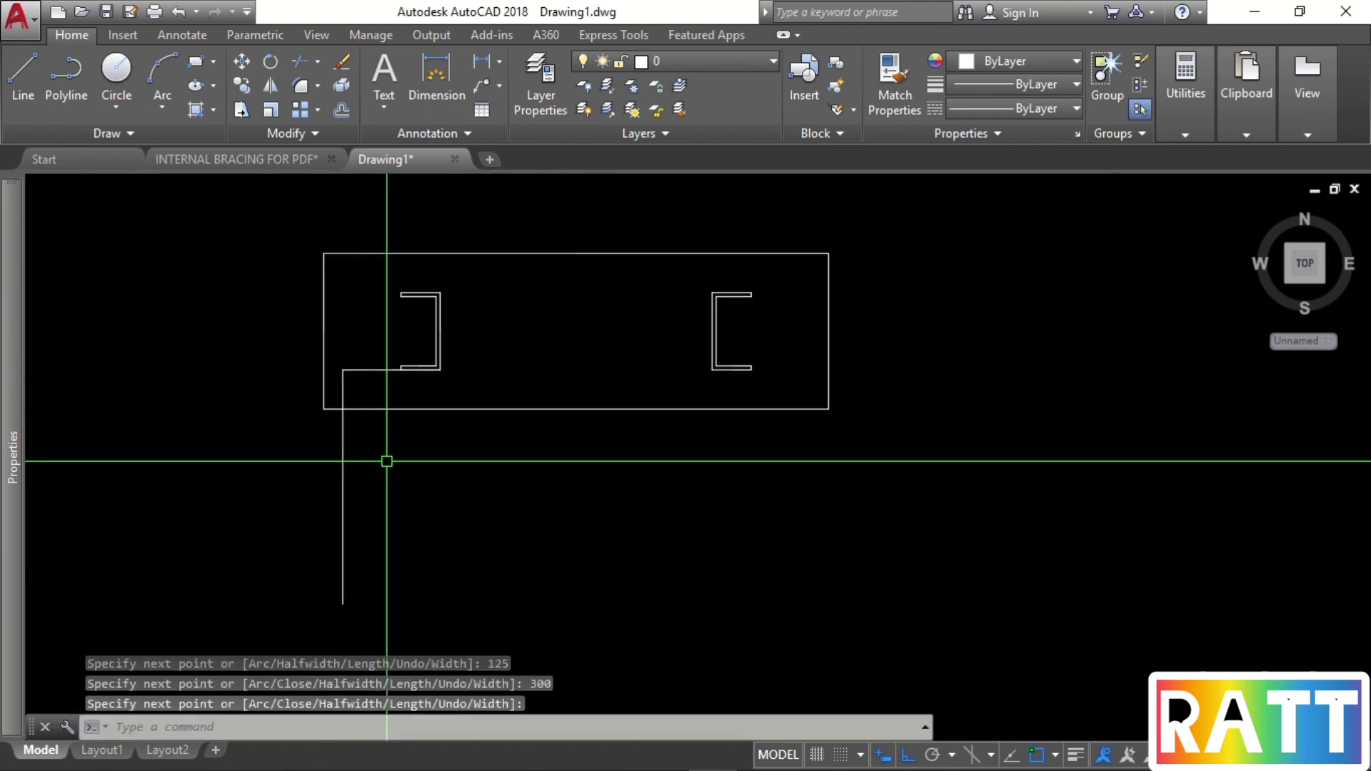
key("Return")
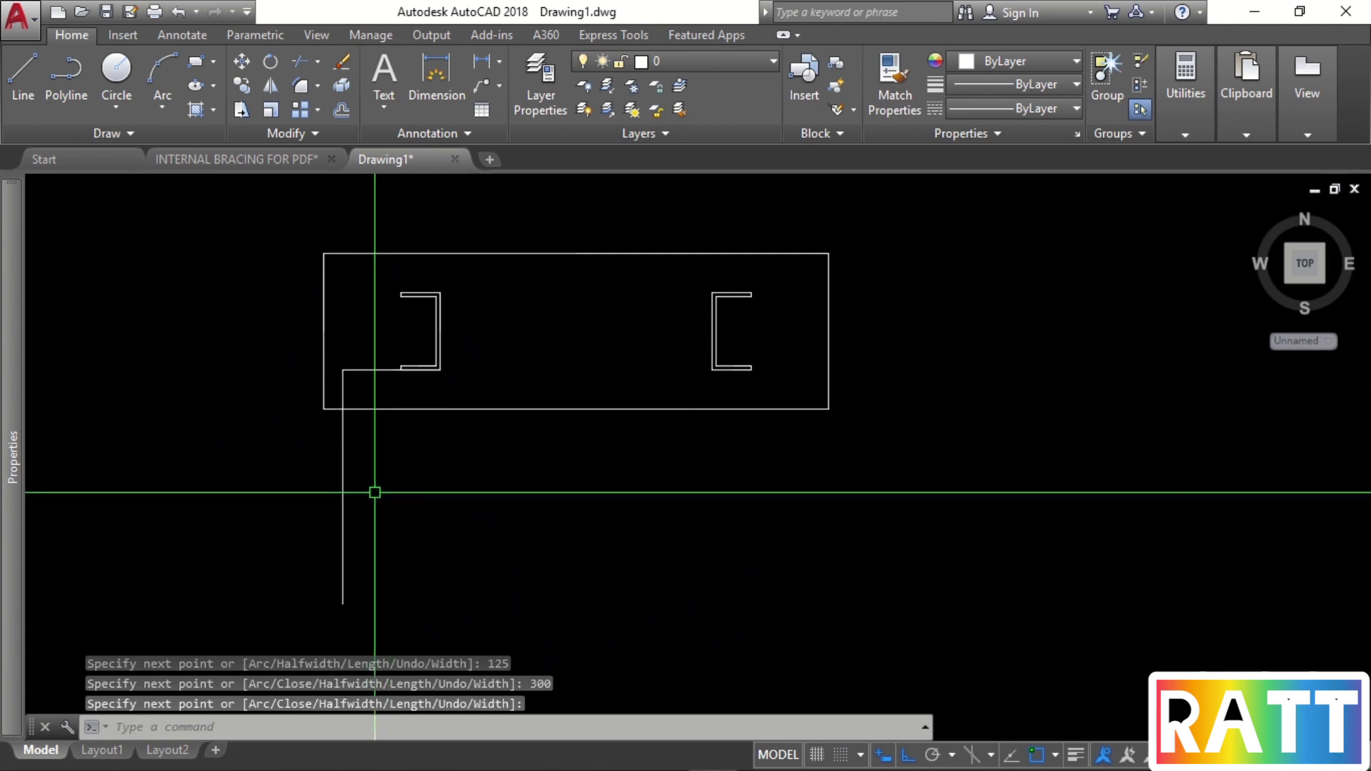
Mirror the L-shaped polyline about the rectangle's vertical centreline, keeping the original.
left_click(370, 487)
left_click(272, 457)
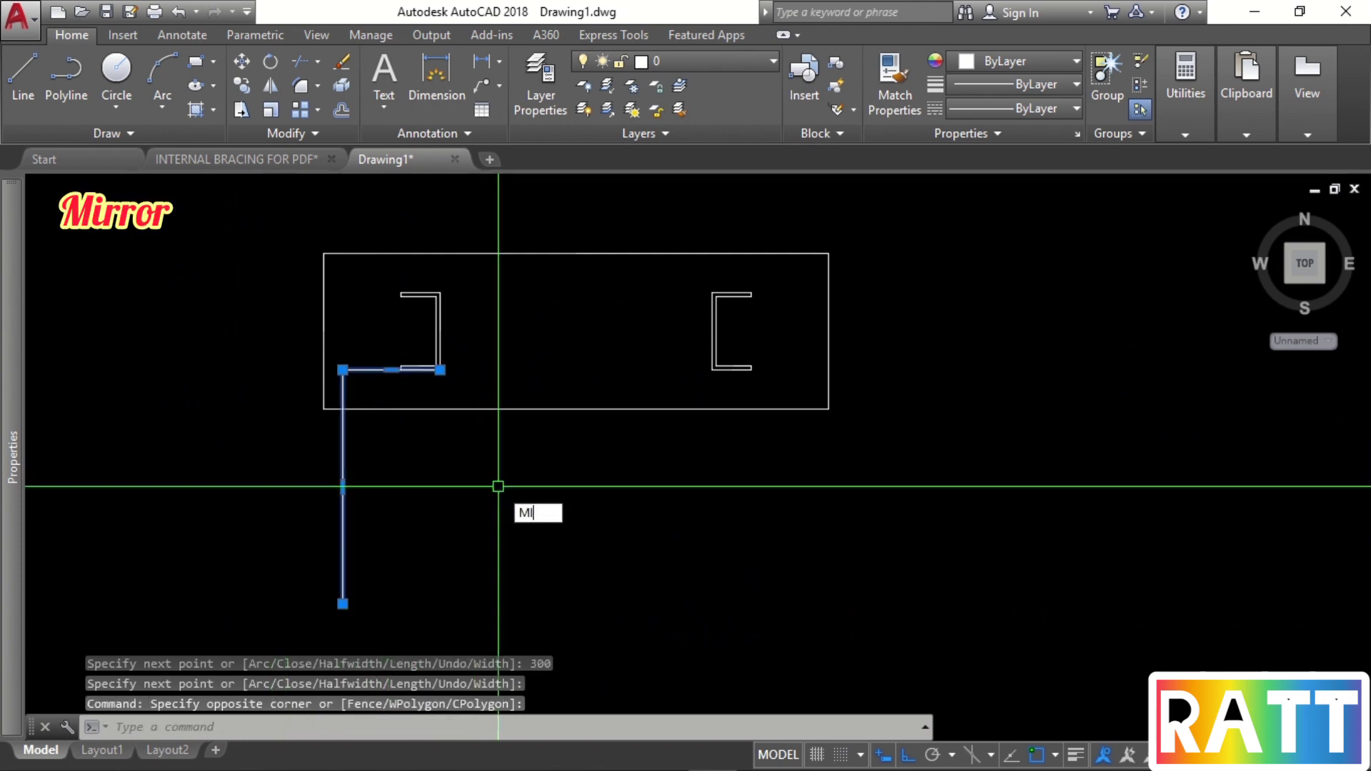
type("MI")
key("Return")
left_click(576, 409)
left_click(551, 471)
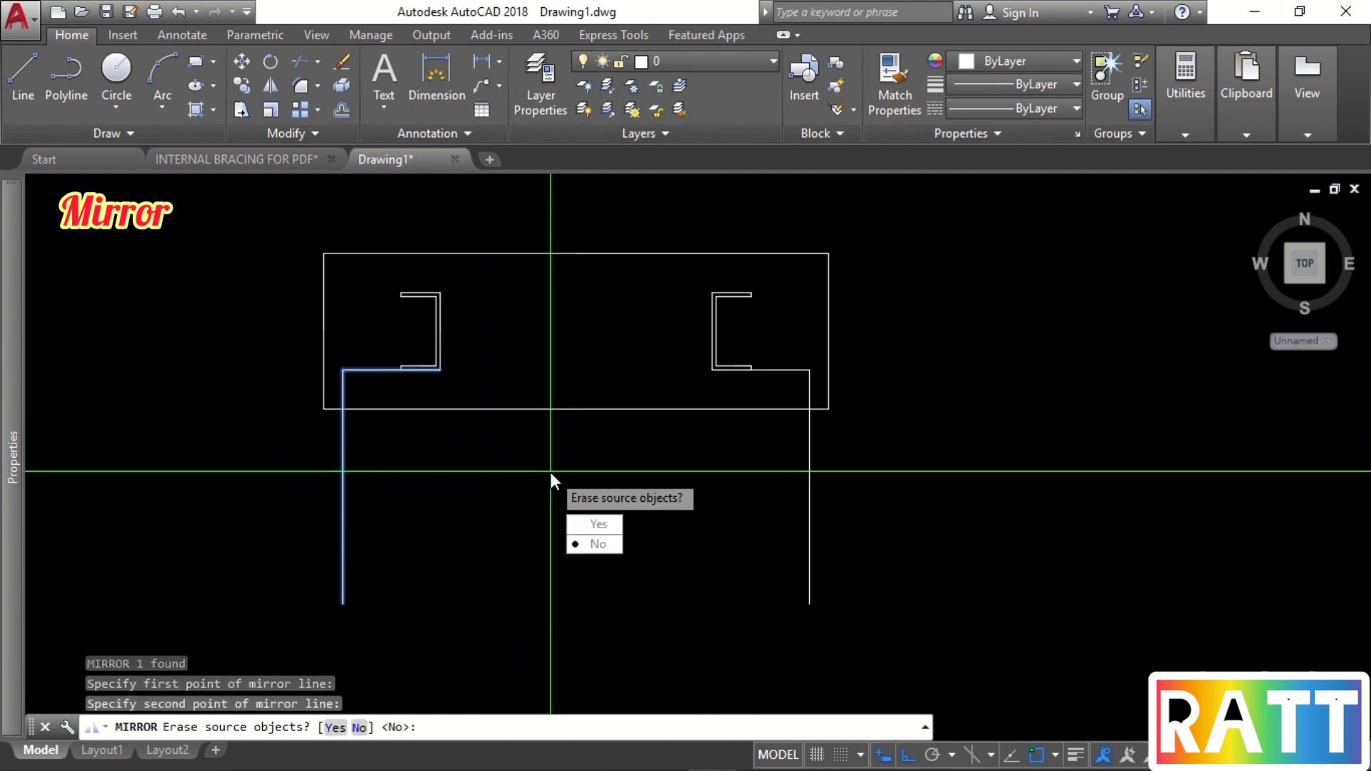
key("Return")
Draw a two-point (2P) circle whose diameter spans the lower ends of the two mirrored polylines.
middle_click_drag(503, 554, 486, 472)
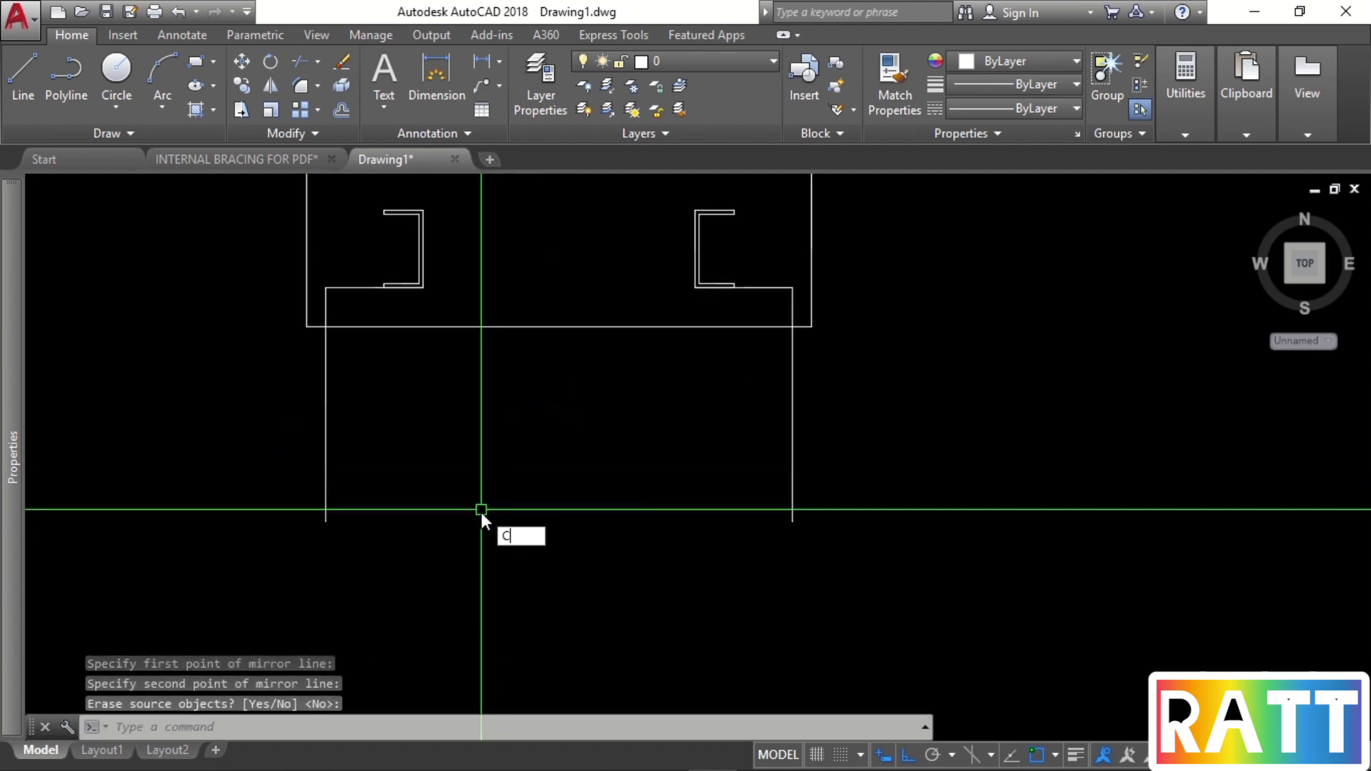
key("Return")
type("2P")
key("Return")
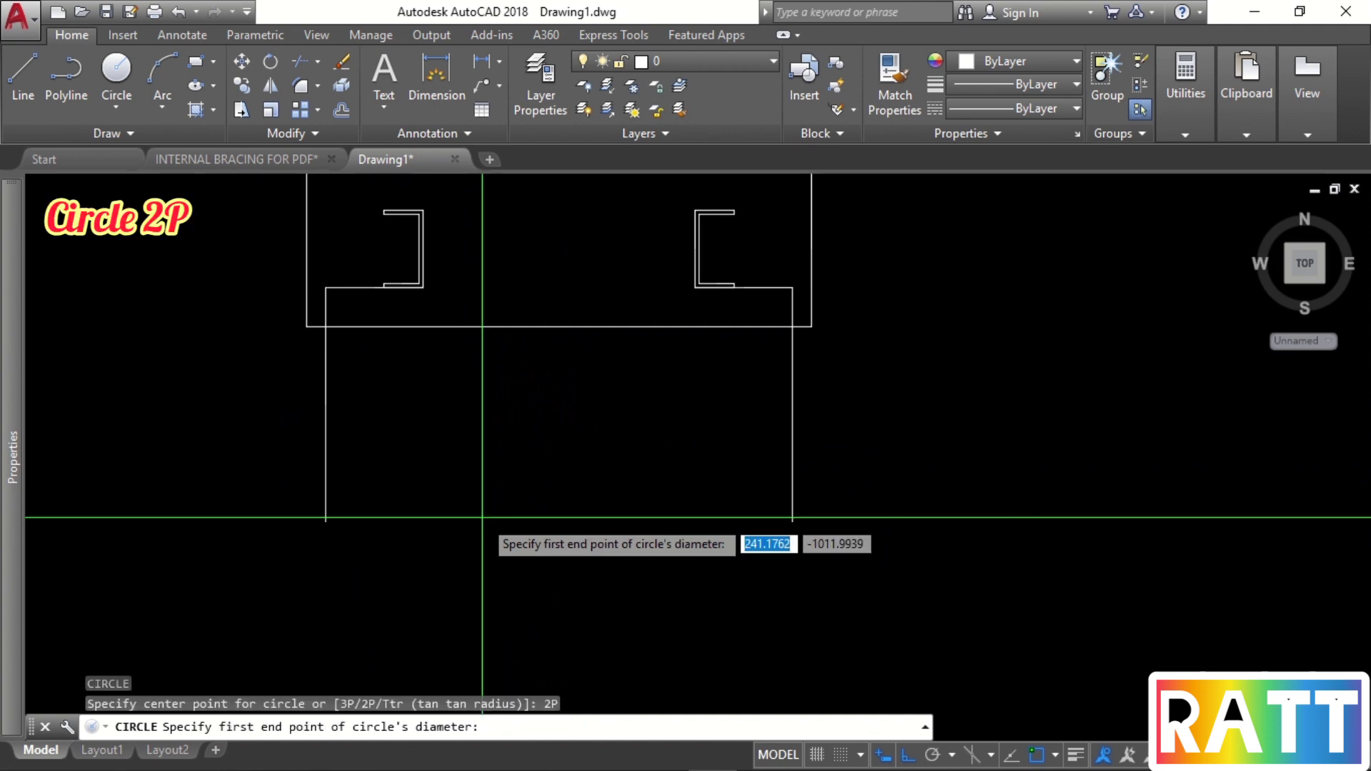
left_click(326, 519)
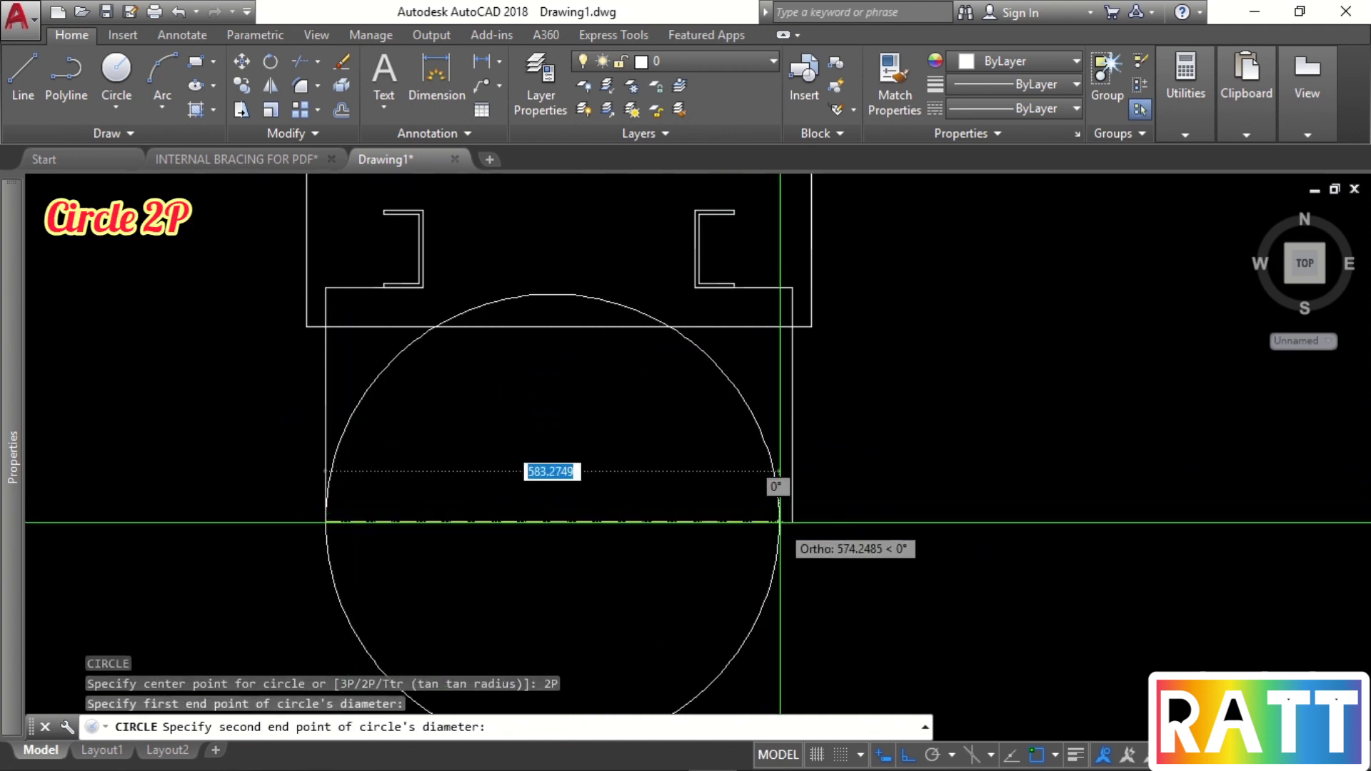
left_click(791, 520)
key("Return")
scroll(605, 490, "down", 2)
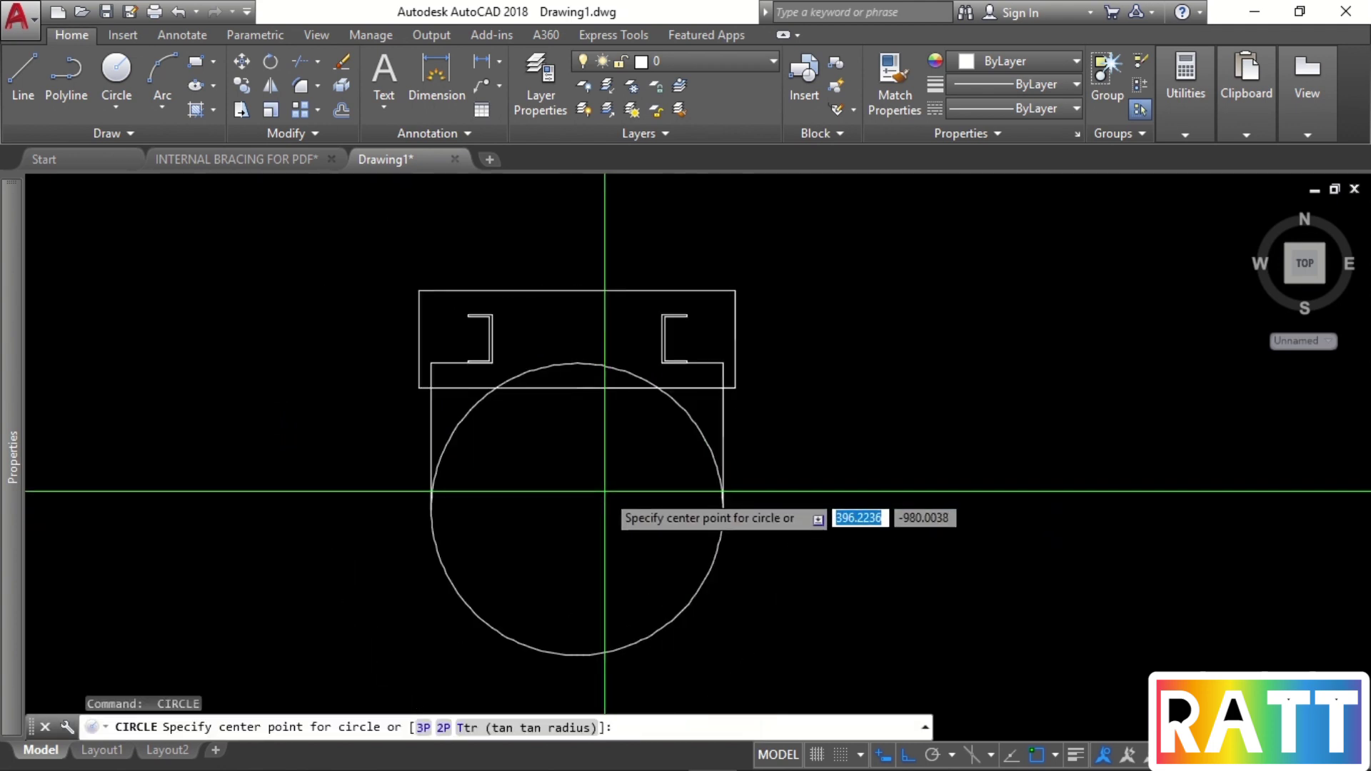
type("TR")
key("Return")
key("Return")
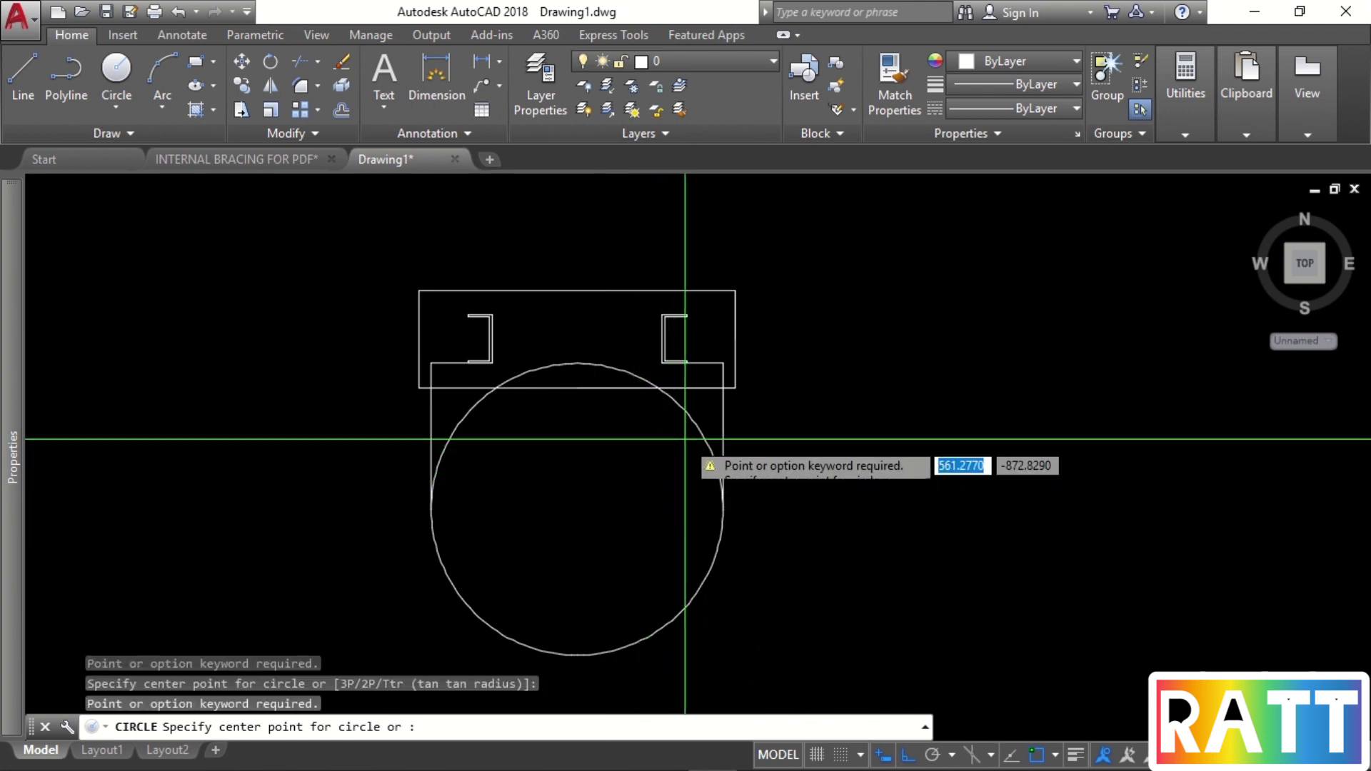
key("Escape")
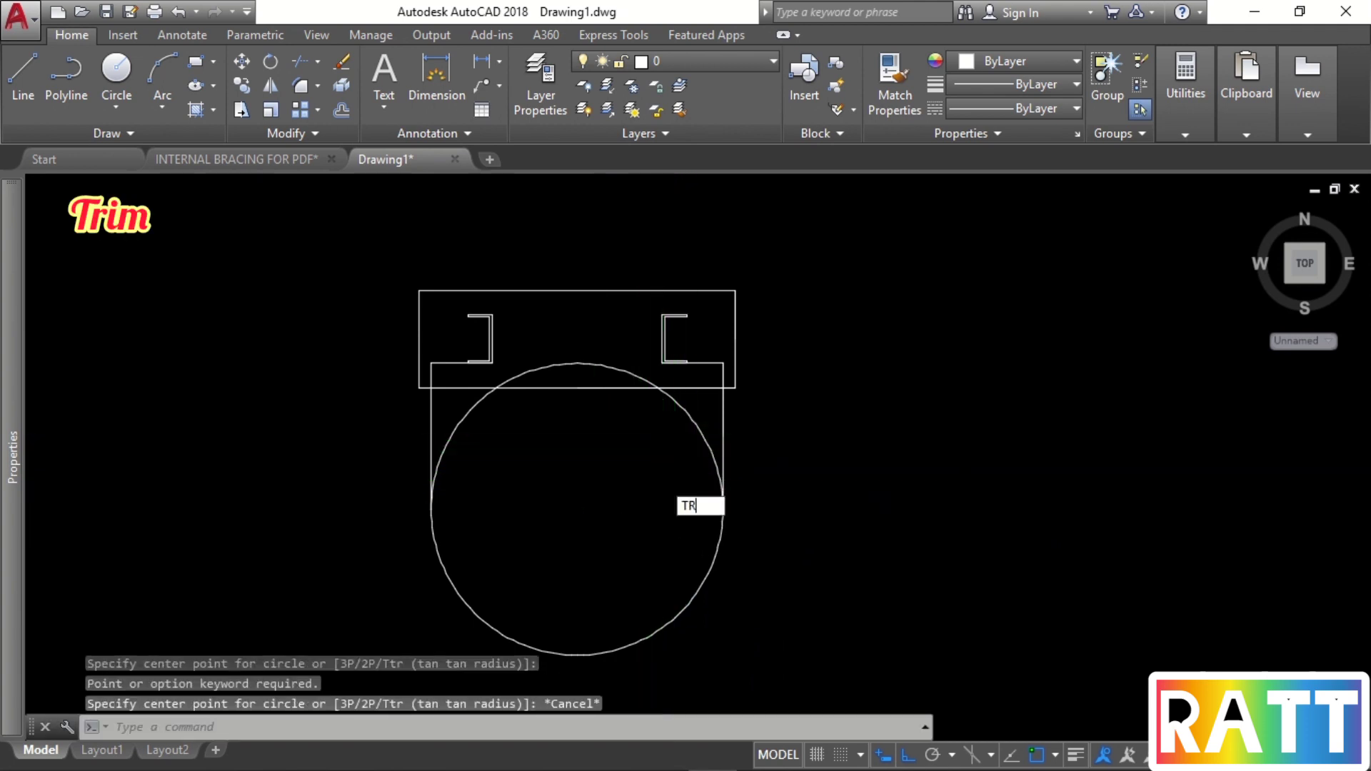
Trim away the circle's upper half between the two polylines, leaving the lower semicircle.
type("TR")
key("Return")
key("Return")
key("Escape")
key("Return")
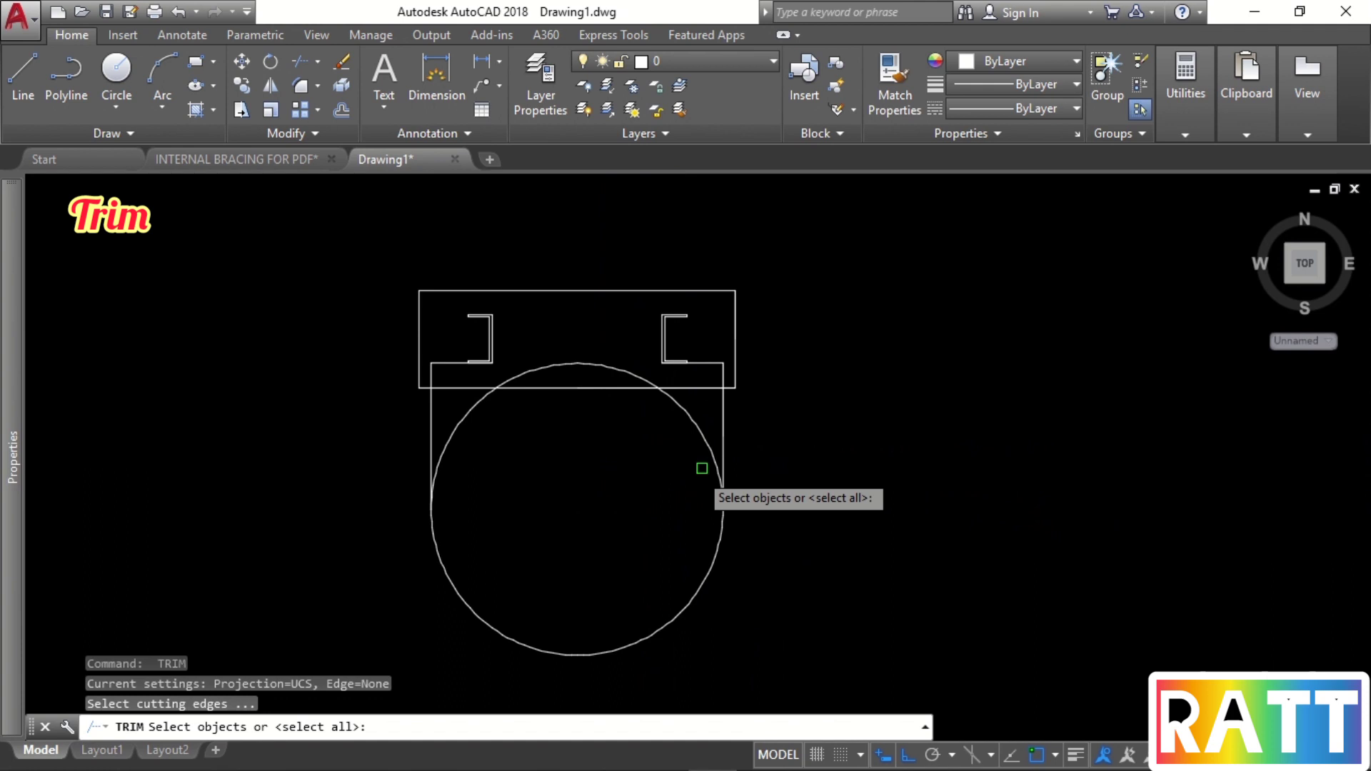
left_click(727, 432)
left_click(428, 429)
key("Return")
left_click(453, 420)
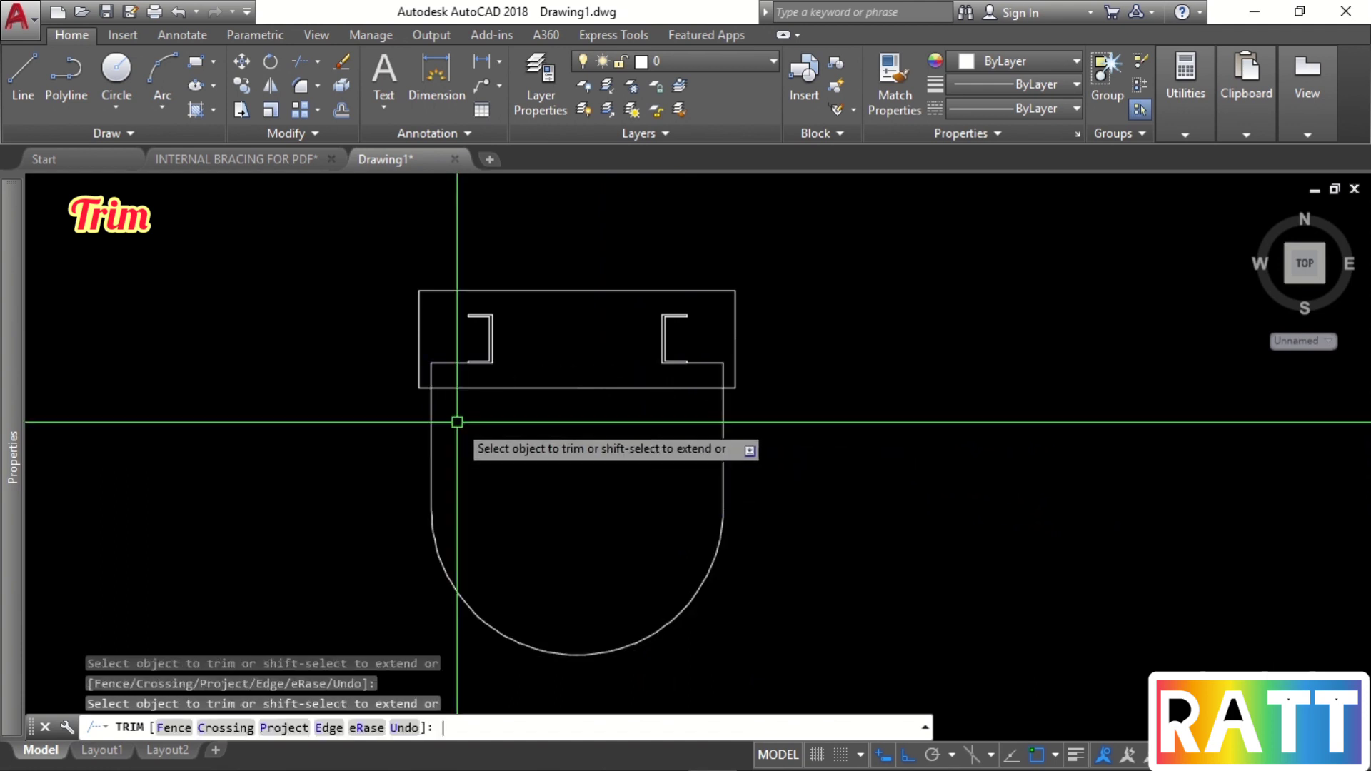
key("Escape")
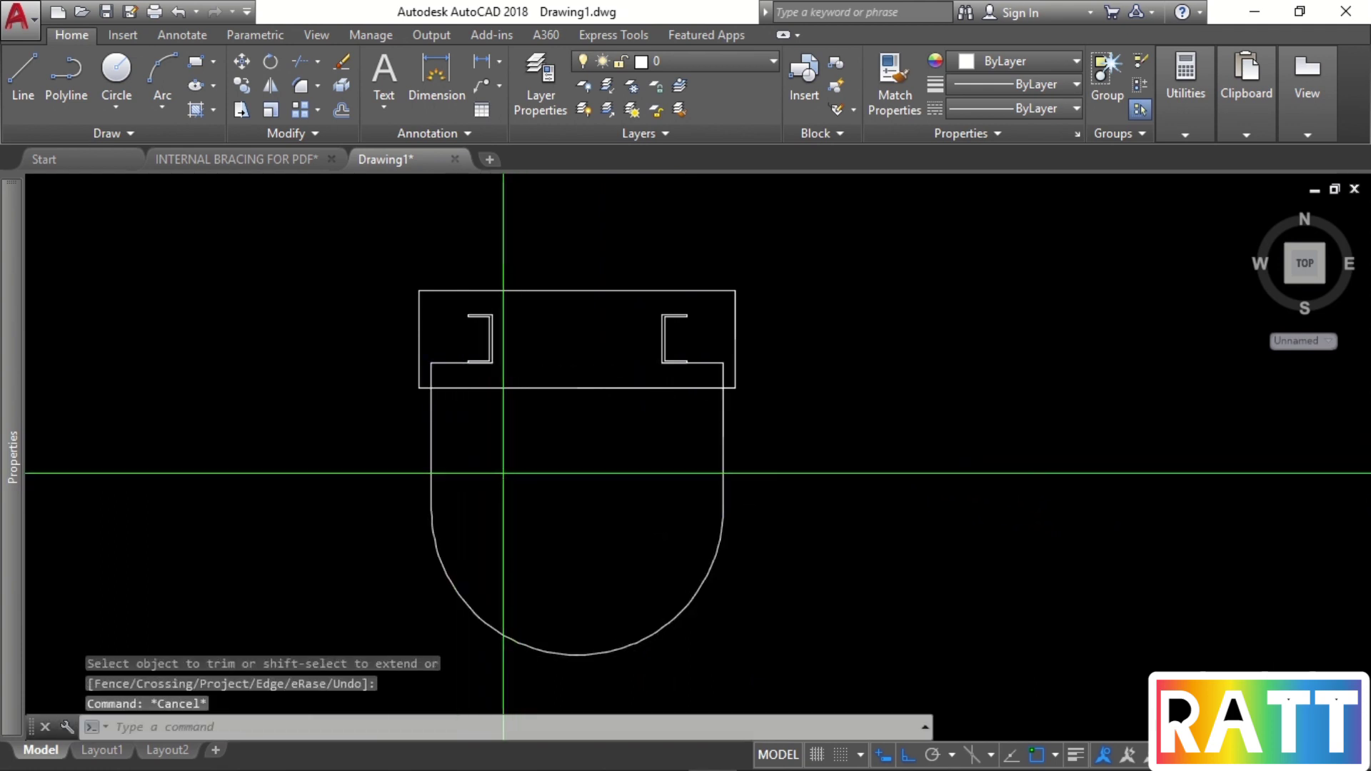
Join the two L-shaped polylines and the lower arc into a single U-shaped polyline.
left_click(502, 472)
left_click(321, 607)
left_click(759, 529)
left_click(643, 432)
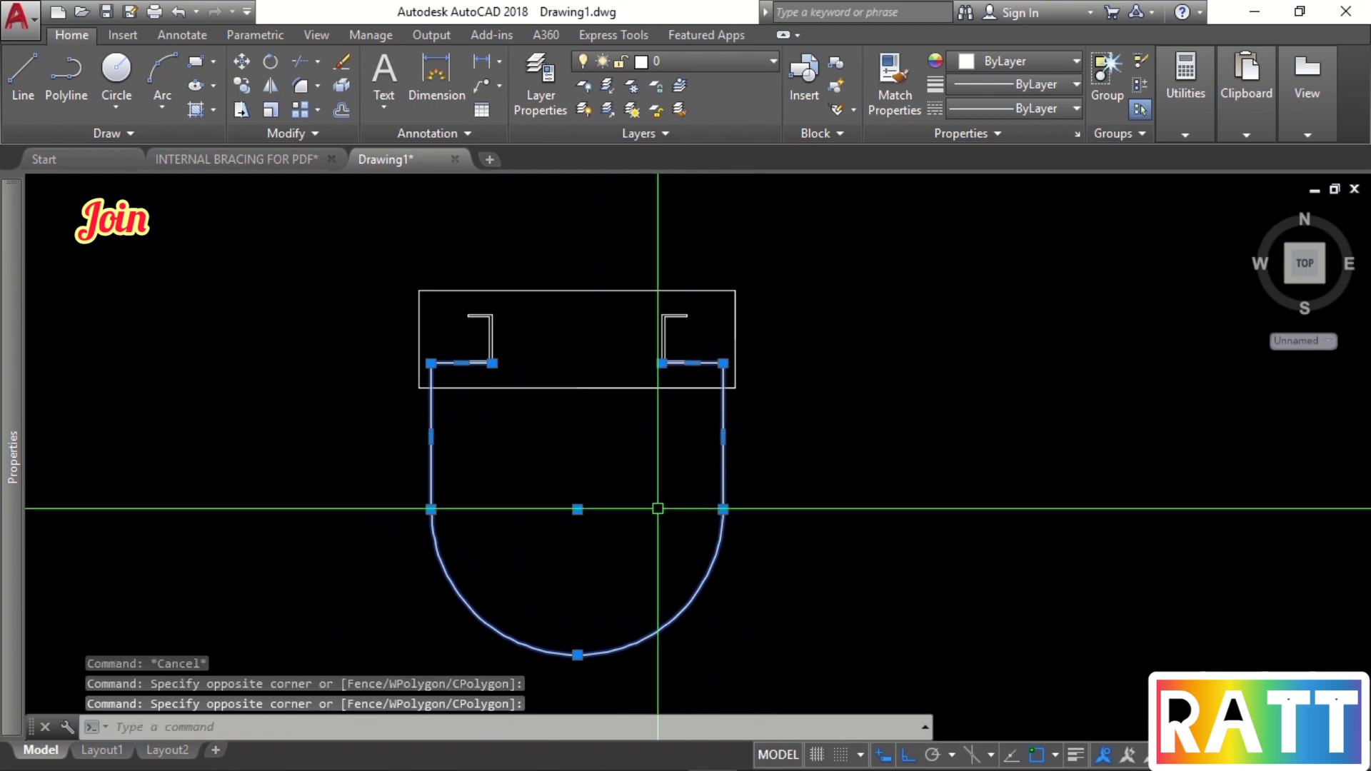
type("j")
key("Return")
left_click(751, 472)
key("Escape")
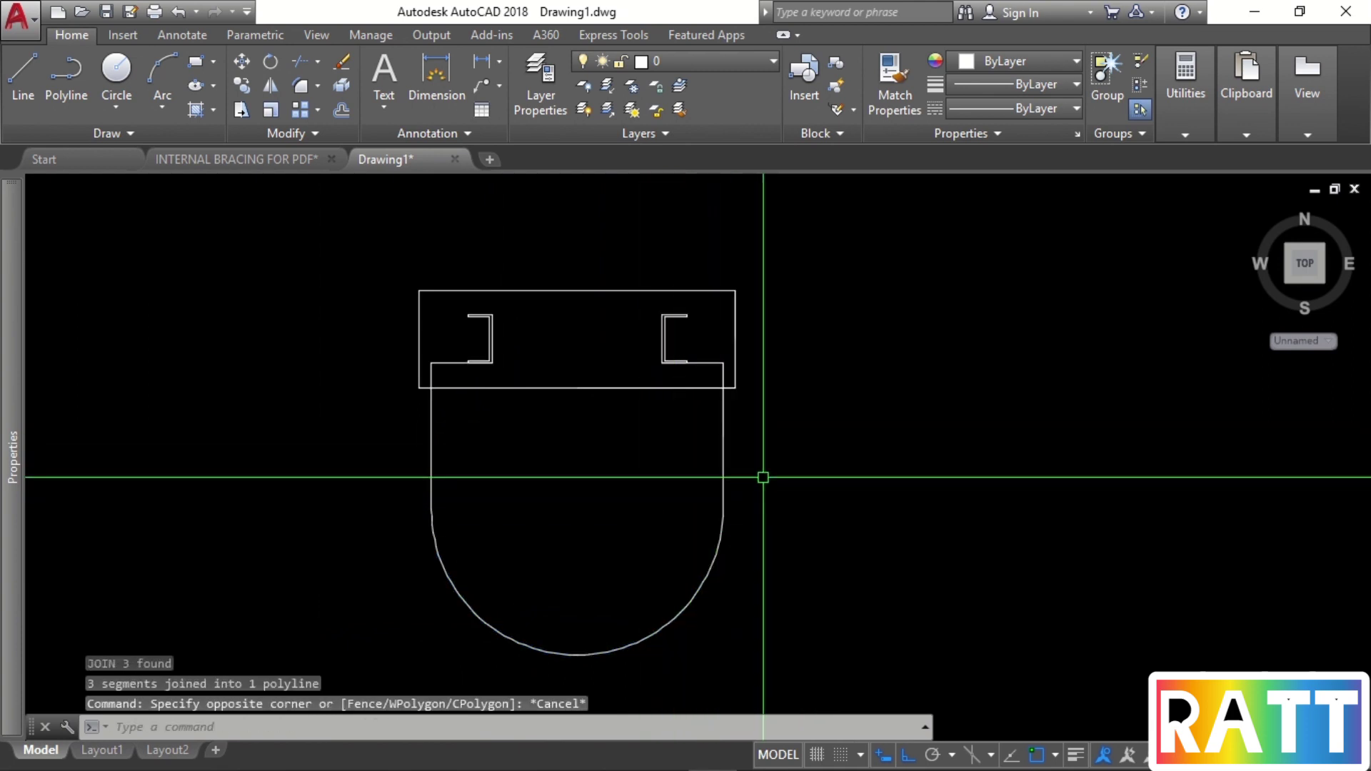
left_click(762, 474)
left_click(652, 487)
key("Escape")
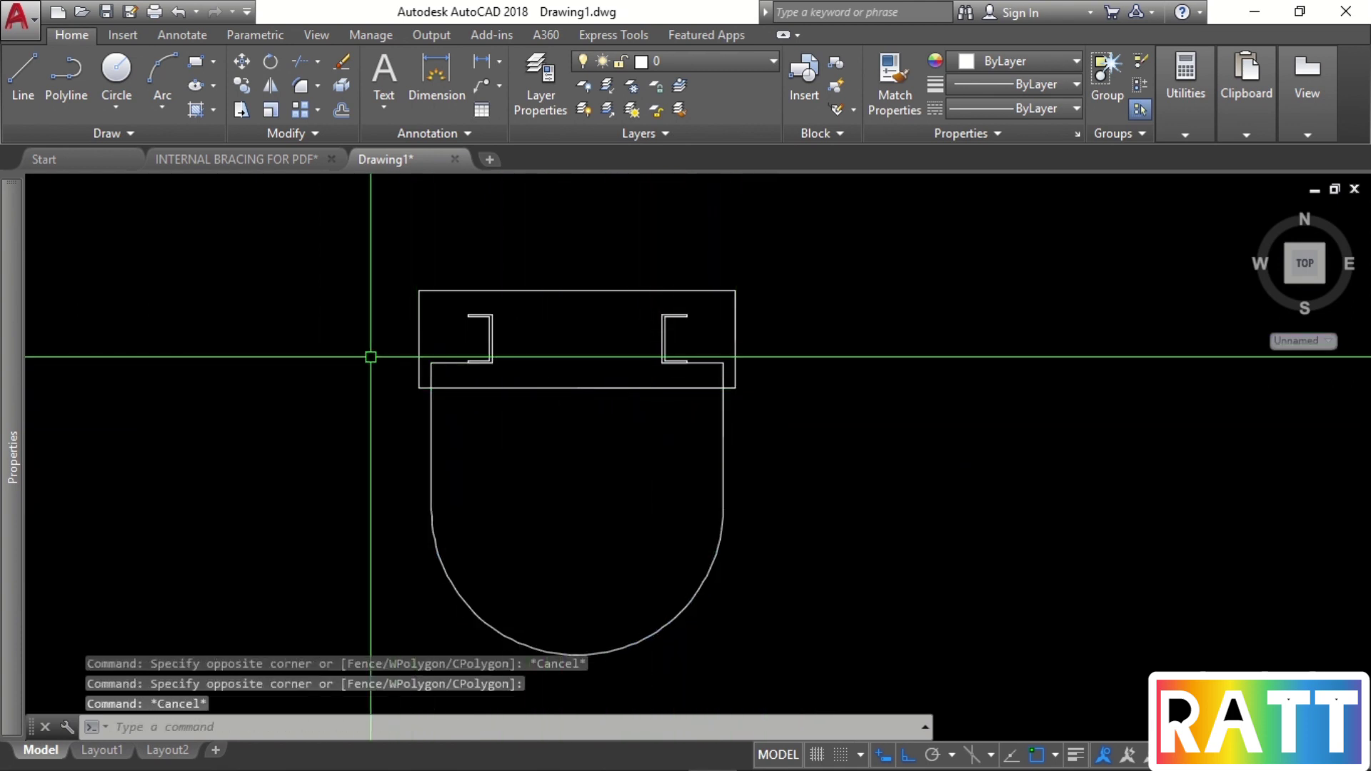
Check the flat bar thickness notes in the FRONT VIEW of the INTERNAL BRACING FOR PDF drawing.
left_click(278, 166)
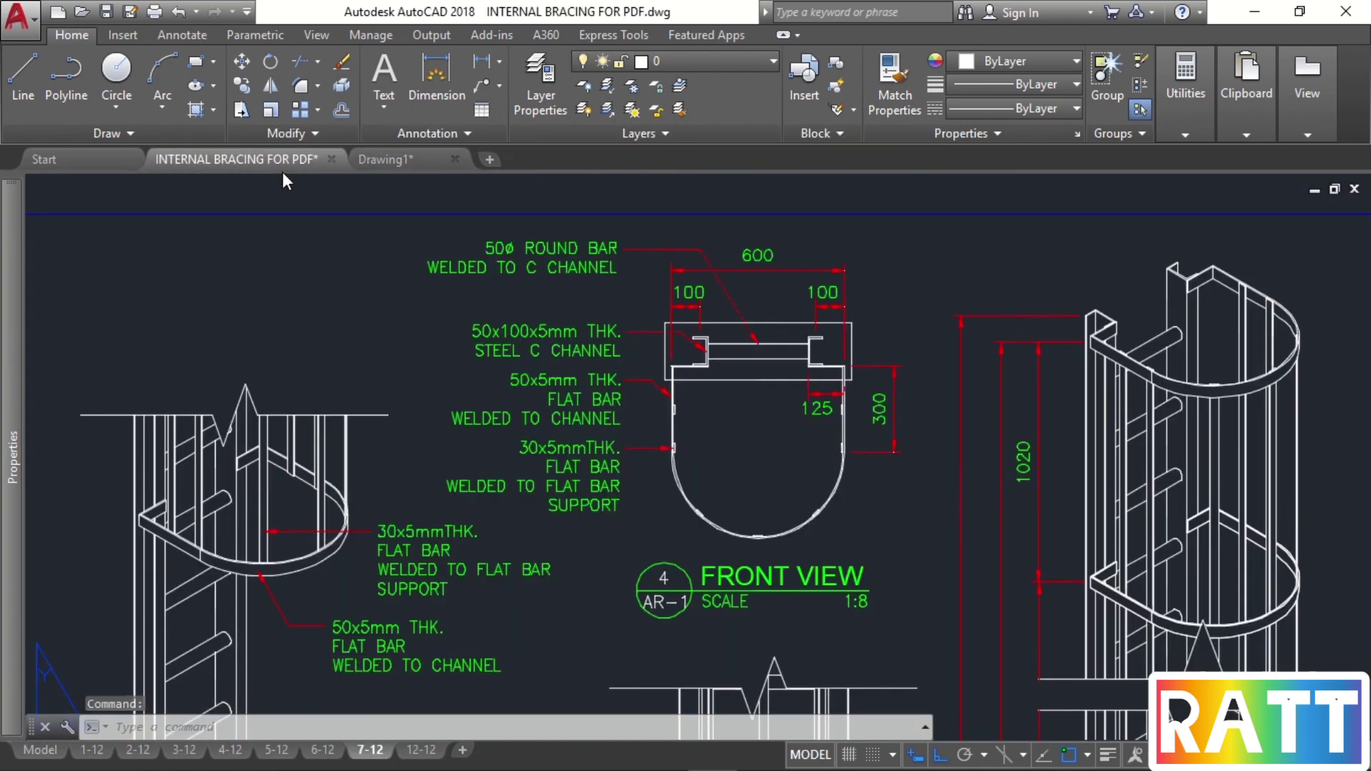
scroll(690, 408, "up", 2)
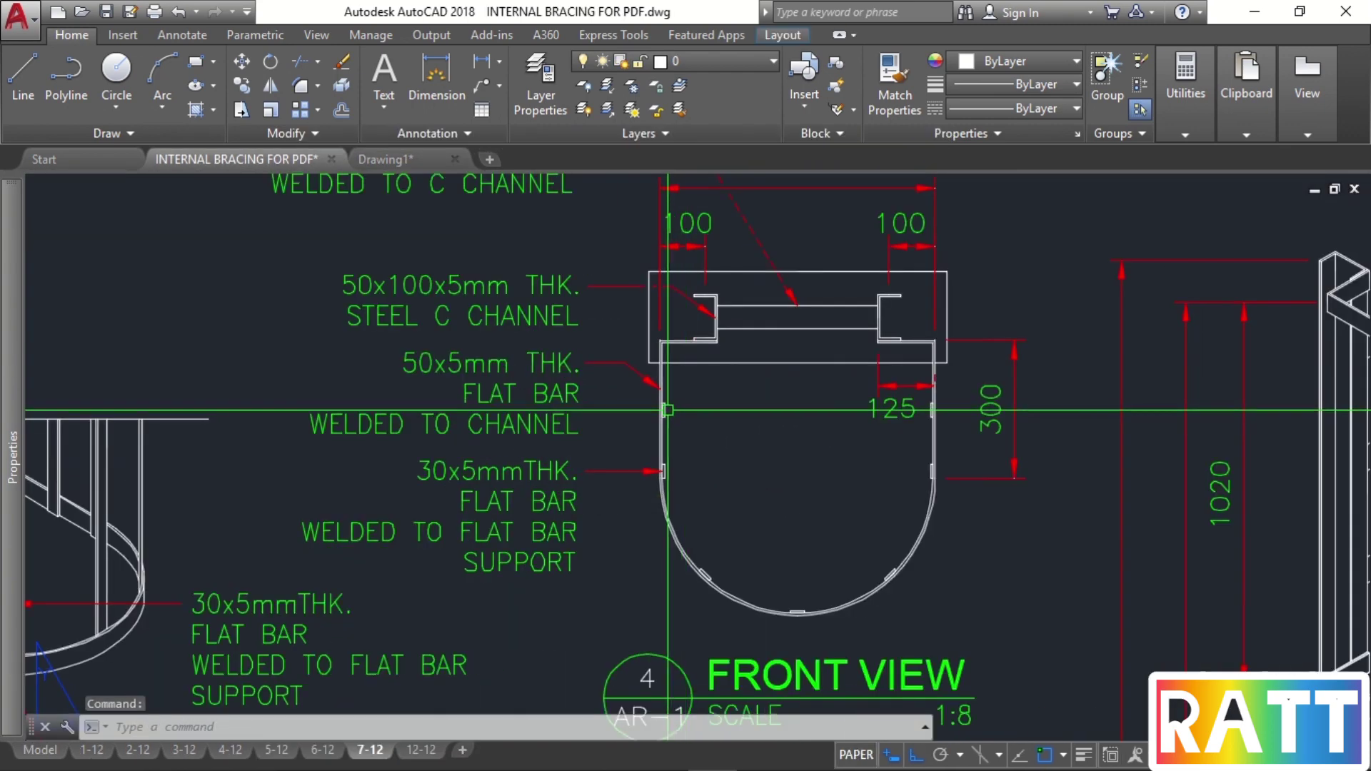
scroll(672, 406, "up", 2)
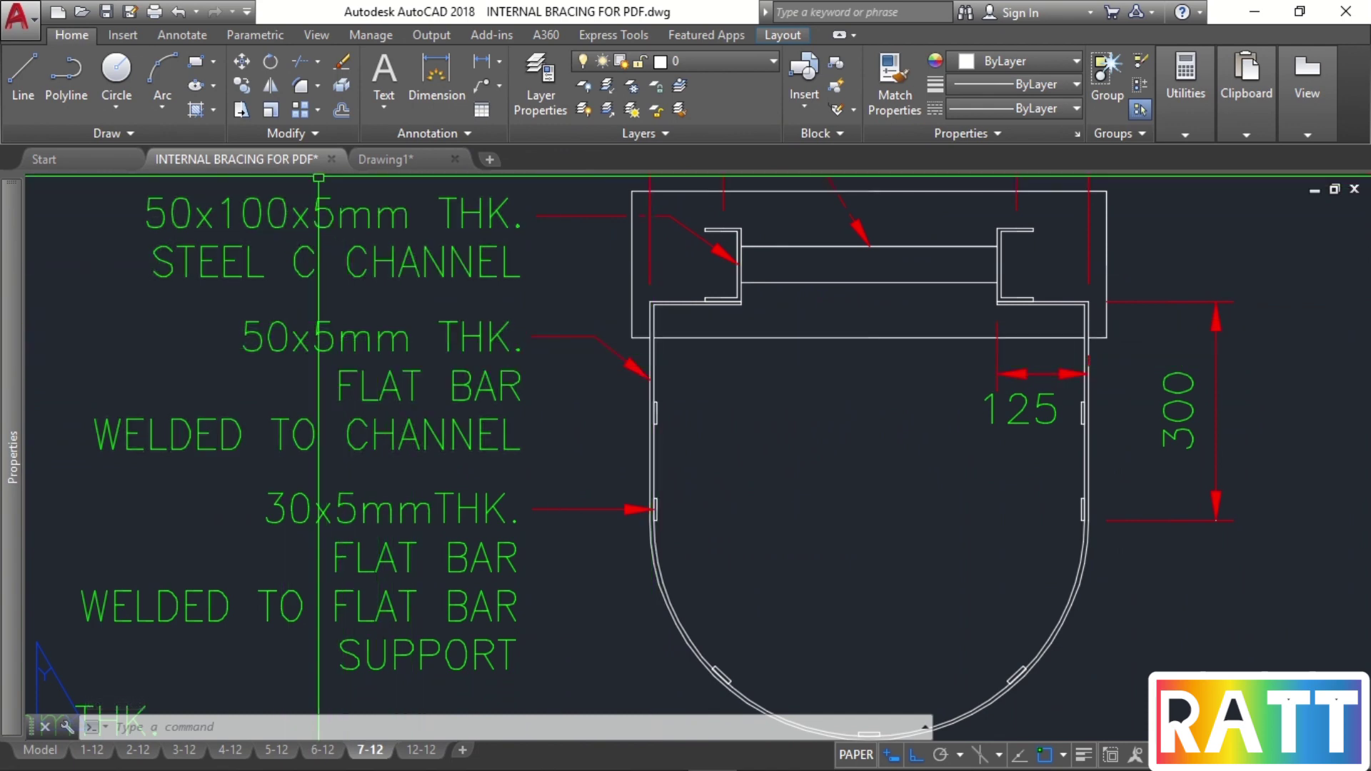
In Drawing1, offset the U-shaped polyline 5 mm toward the inside of the cage.
left_click(384, 162)
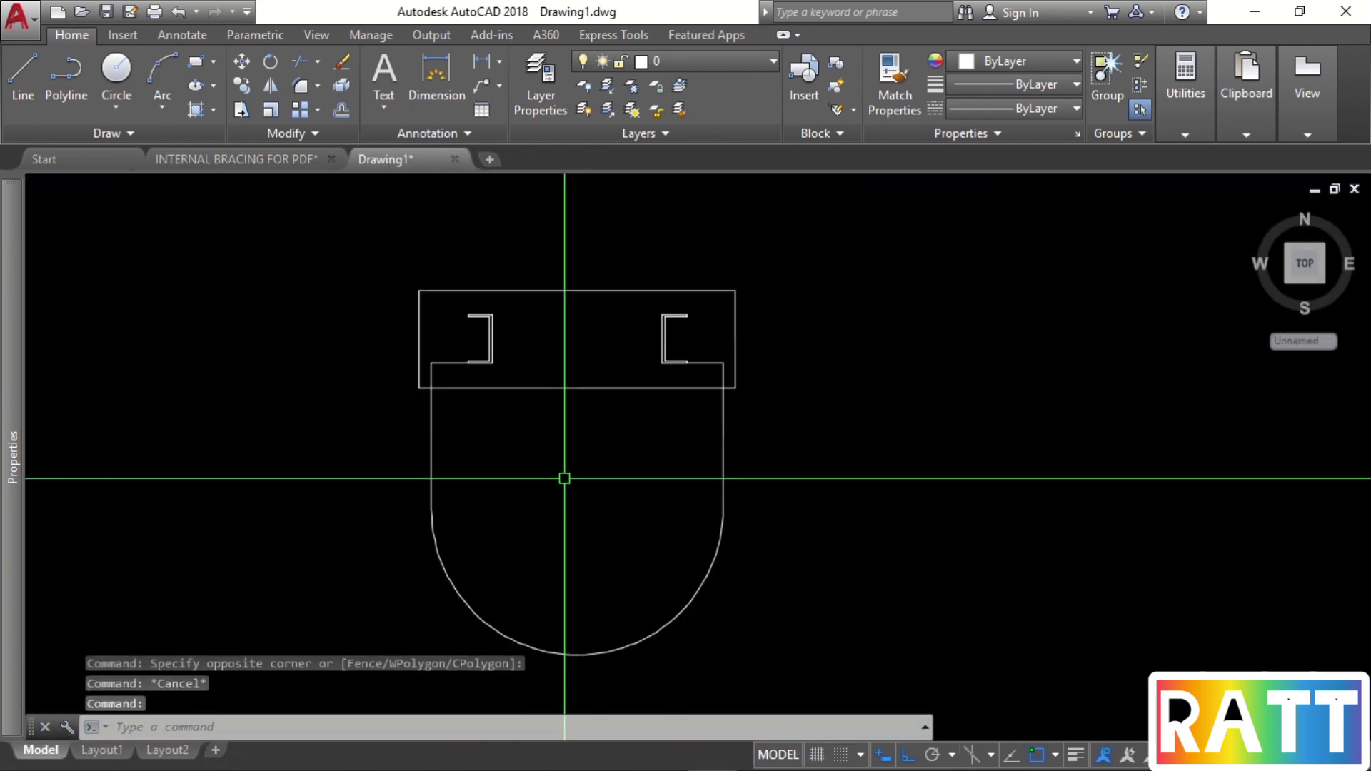
type("O")
key("Return")
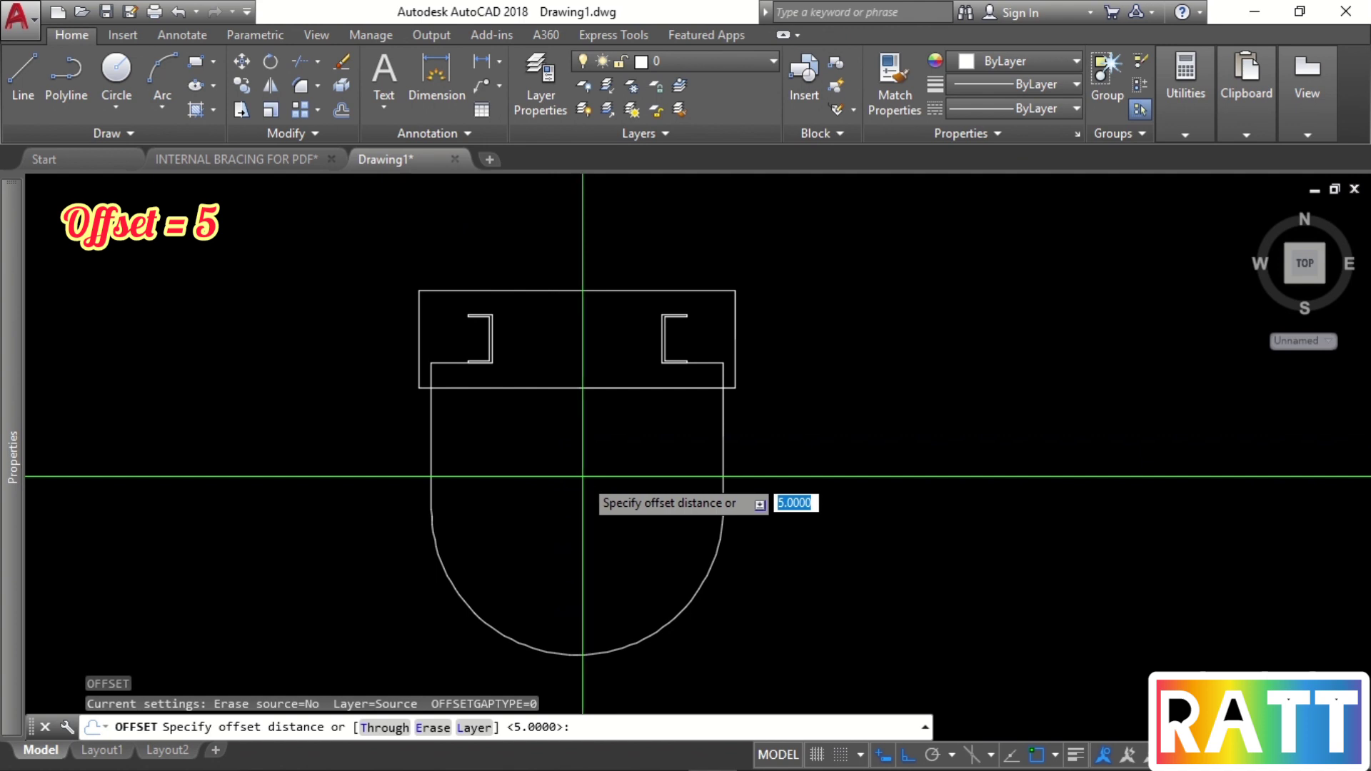
type("5")
key("Return")
left_click(721, 429)
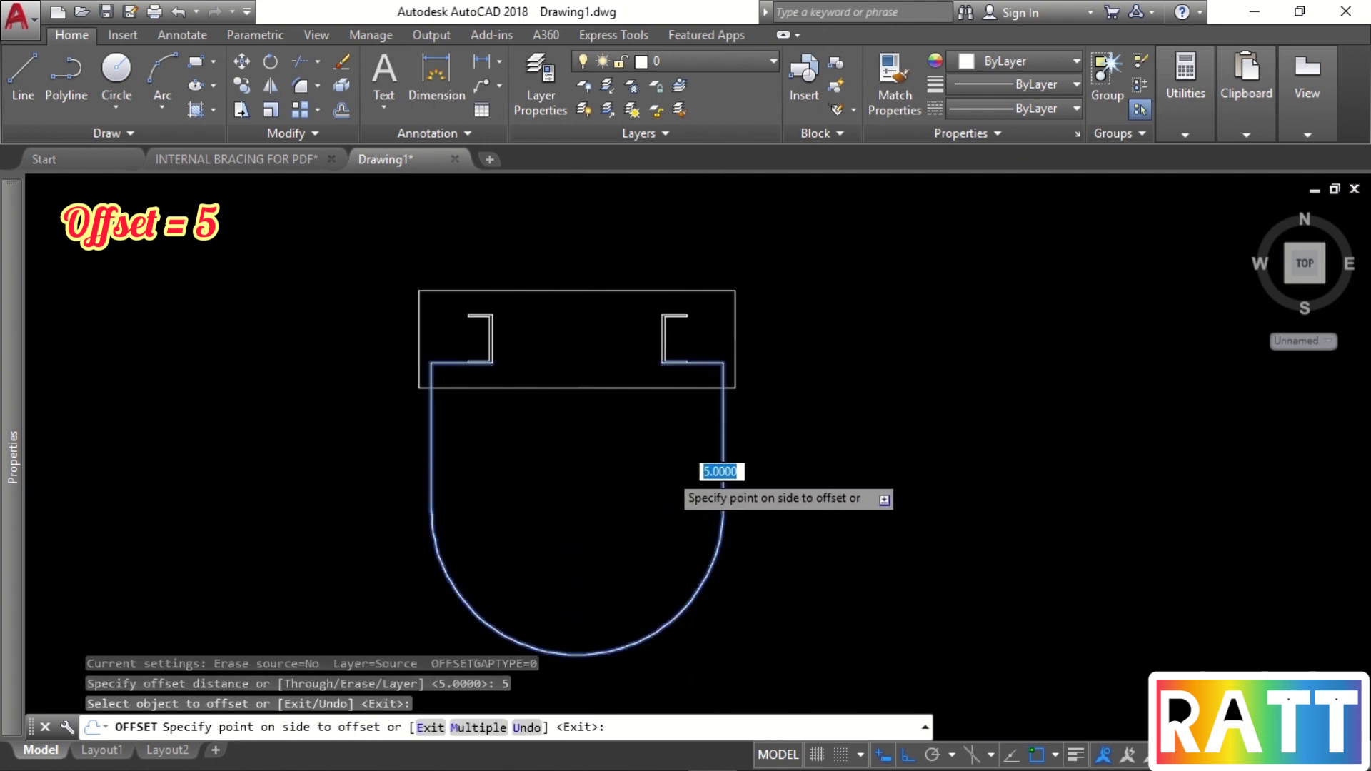
left_click(446, 377)
scroll(445, 378, "up", 7)
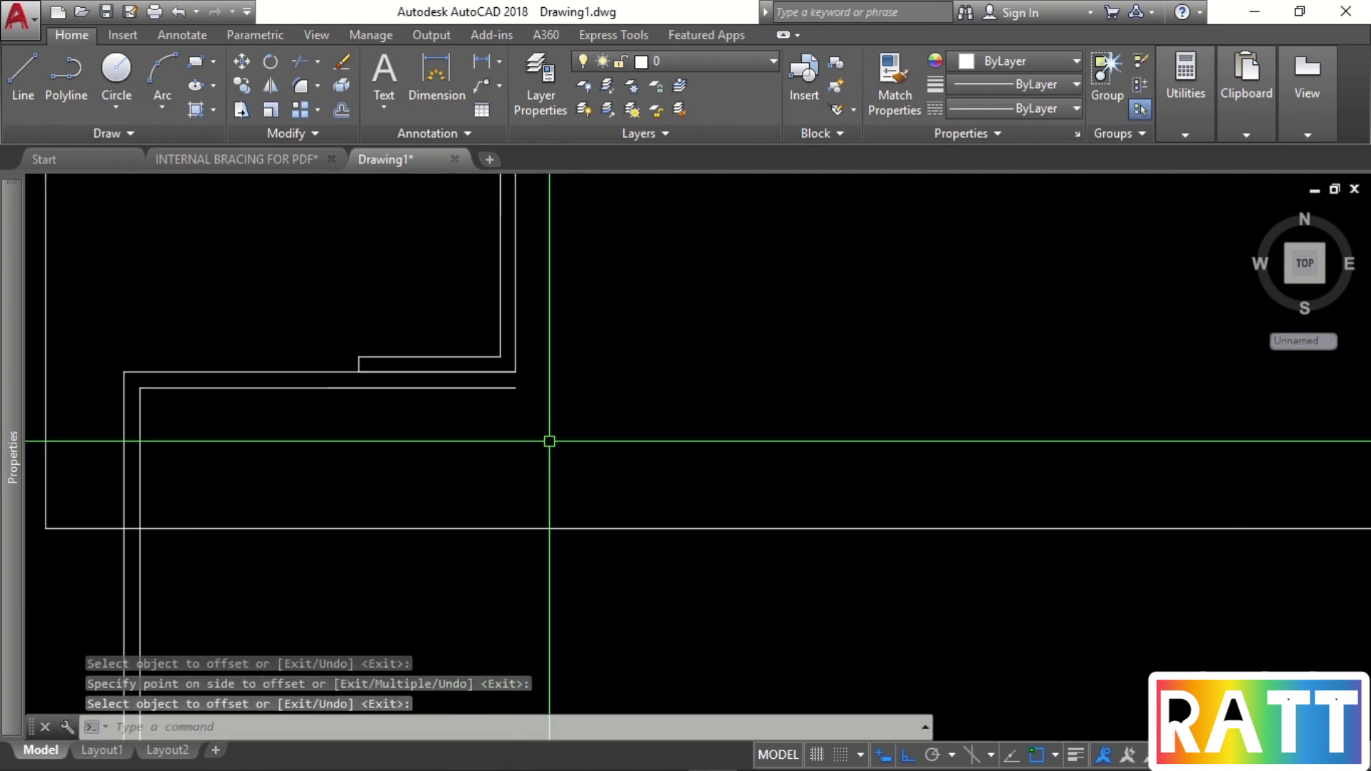
key("Escape")
Close the open end of the U-shaped flat bar at the left channel with a short vertical line.
type("l")
key("Return")
scroll(523, 422, "up", 2)
scroll(521, 400, "up", 2)
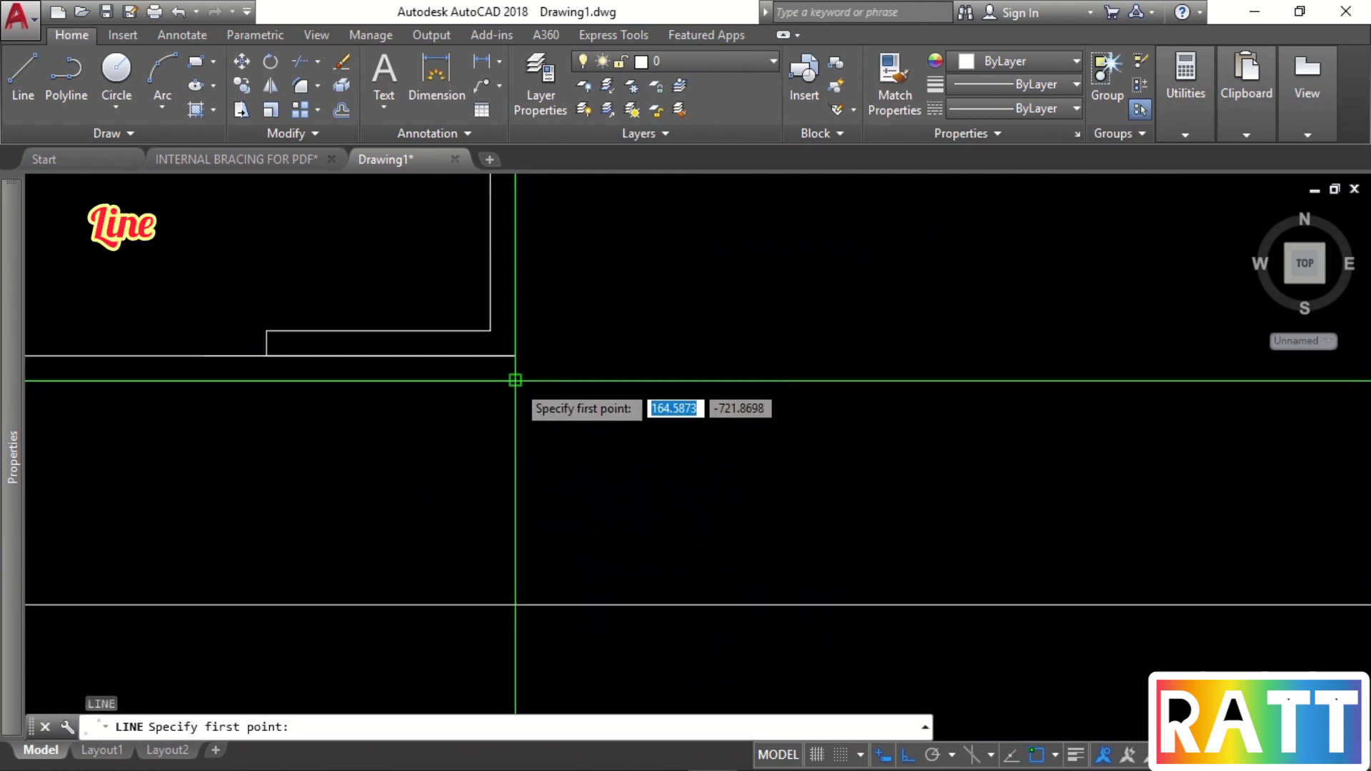
left_click(515, 380)
left_click(514, 355)
key("Return")
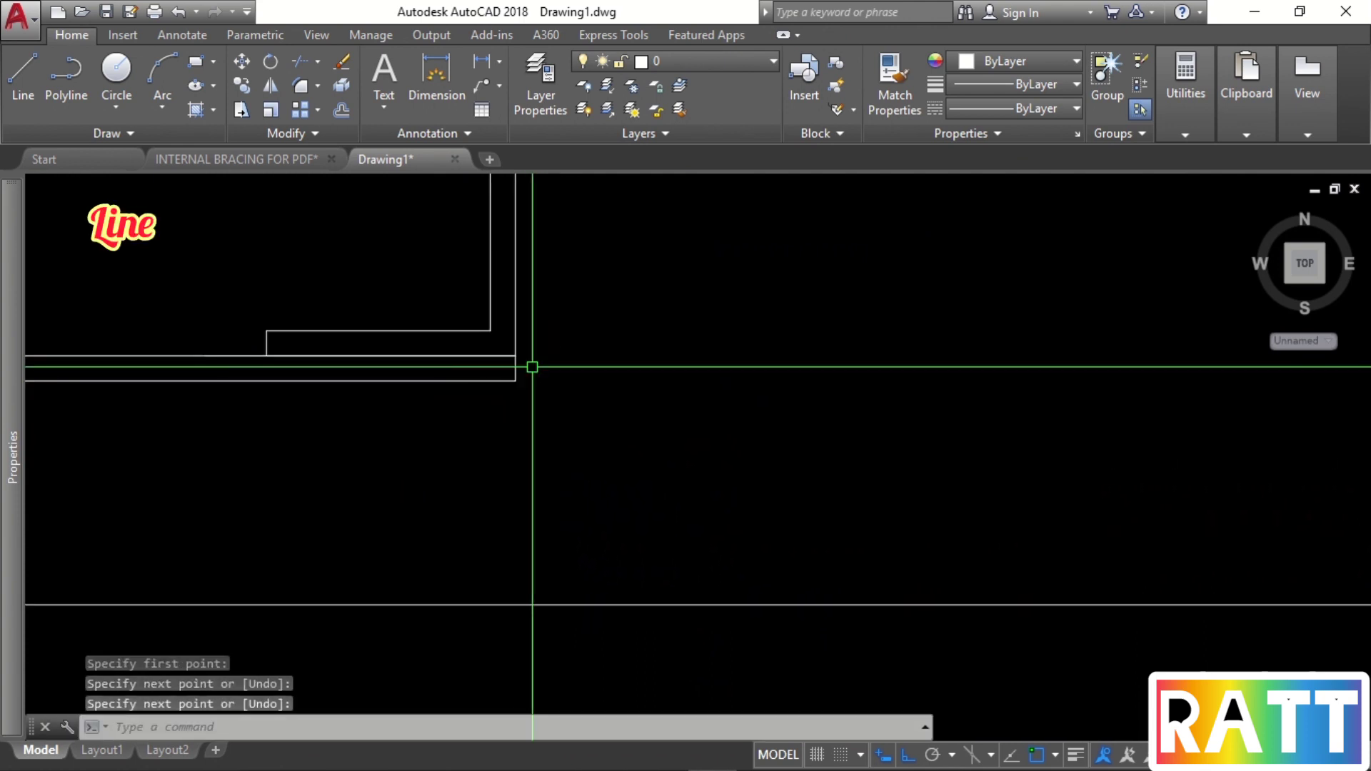
Close the flat bar's other open end at the right channel with a short vertical line.
scroll(532, 367, "down", 3)
middle_click_drag(743, 387, 586, 460)
key("Return")
scroll(795, 457, "up", 5)
left_click(806, 426)
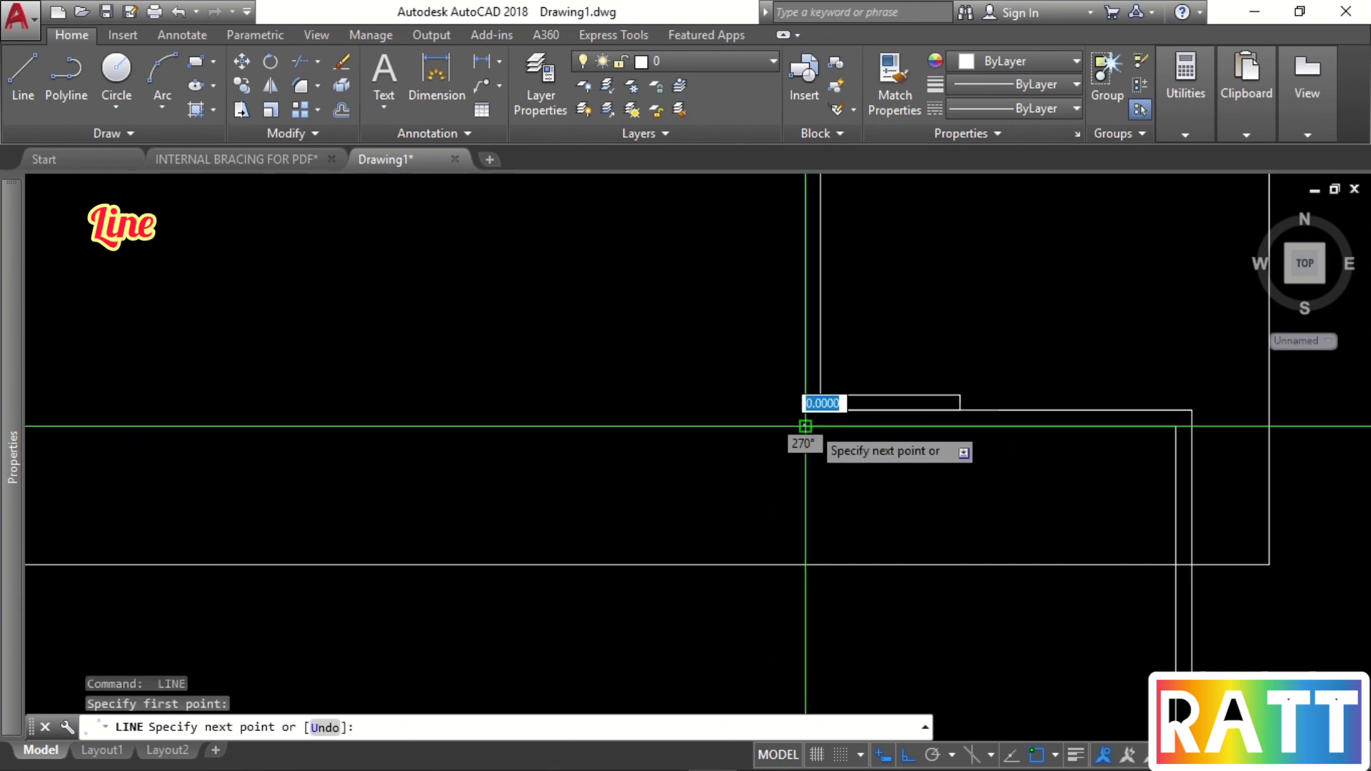
left_click(805, 410)
key("Return")
Join the two U-shaped polylines and the two short end lines into one closed polyline.
left_click(803, 403)
scroll(778, 463, "down", 4)
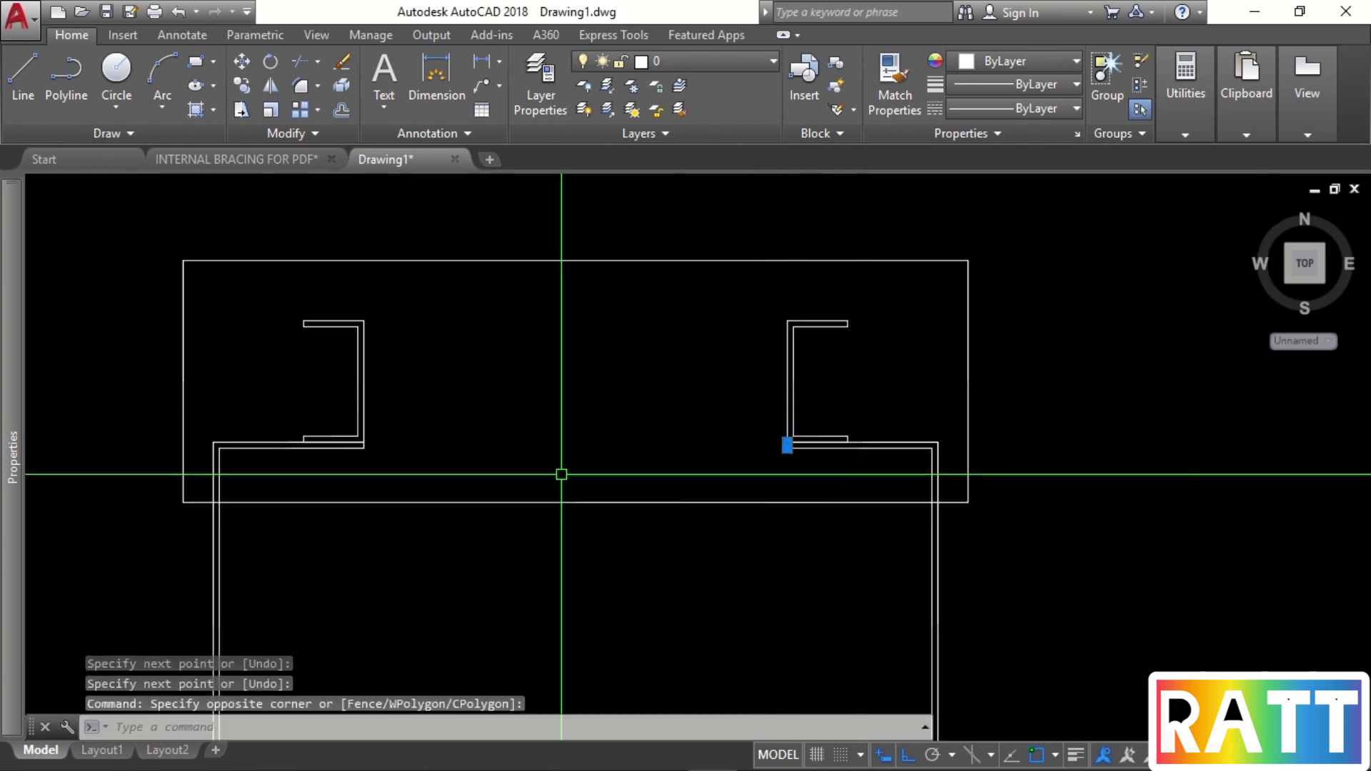
left_click(398, 392)
scroll(416, 459, "down", 6)
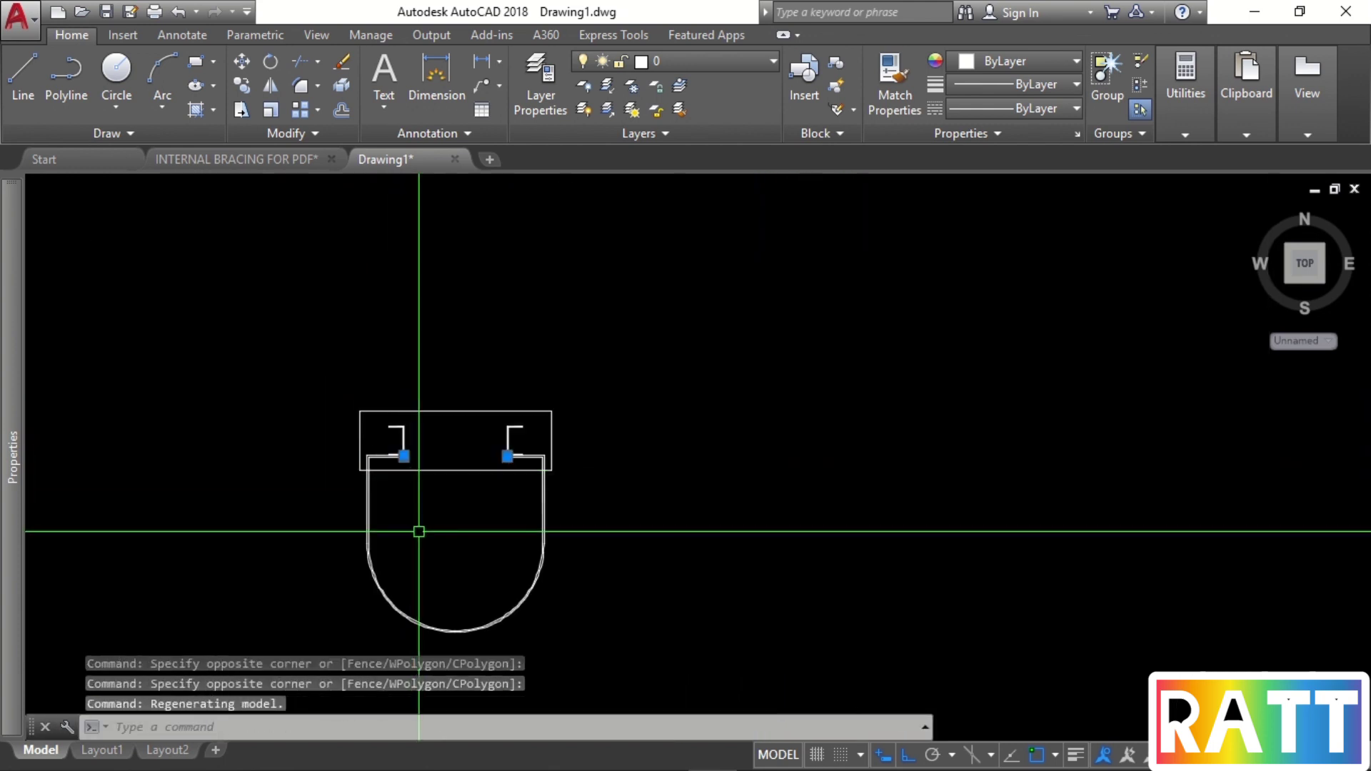
middle_click_drag(416, 529, 428, 484)
left_click(438, 475)
left_click(327, 559)
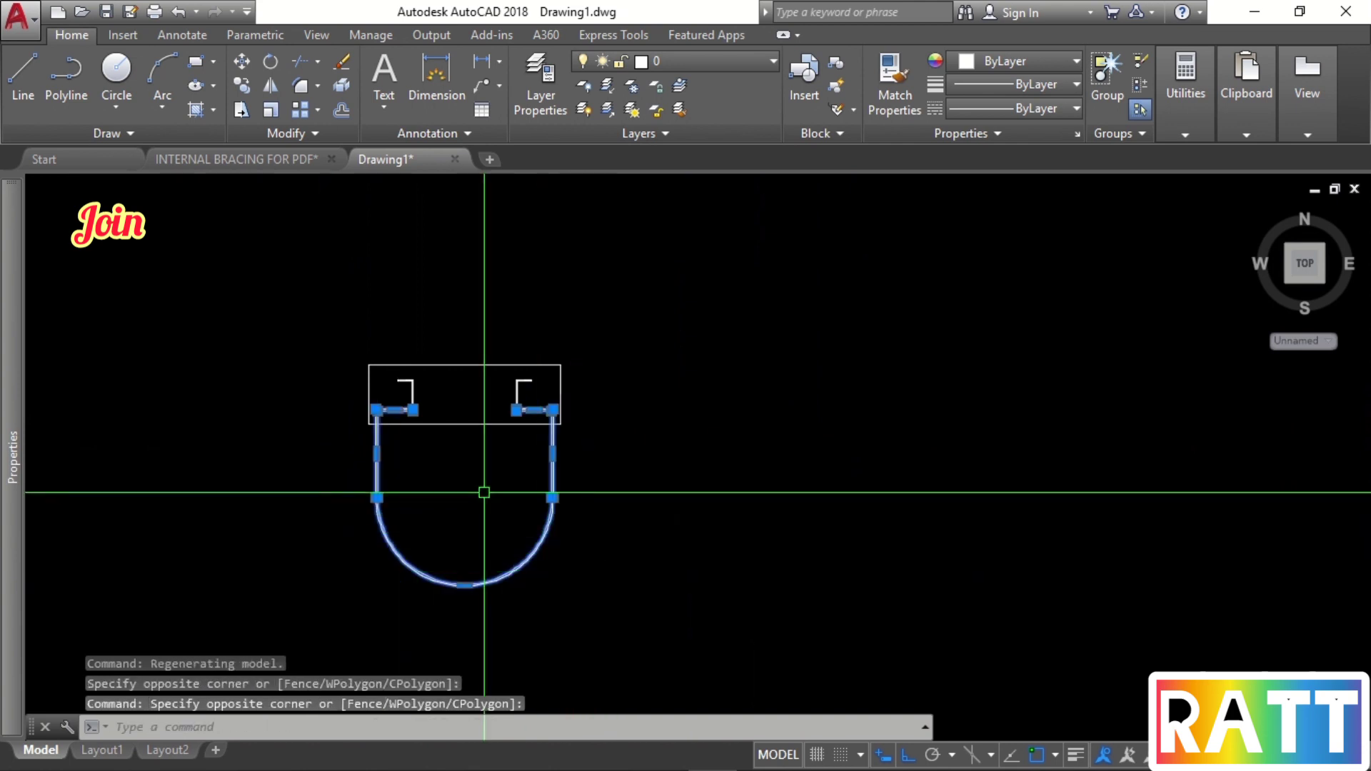
scroll(604, 477, "up", 2)
mouse_move(478, 484)
middle_mouse_down()
mouse_move(604, 477)
mouse_move(586, 463)
middle_mouse_up()
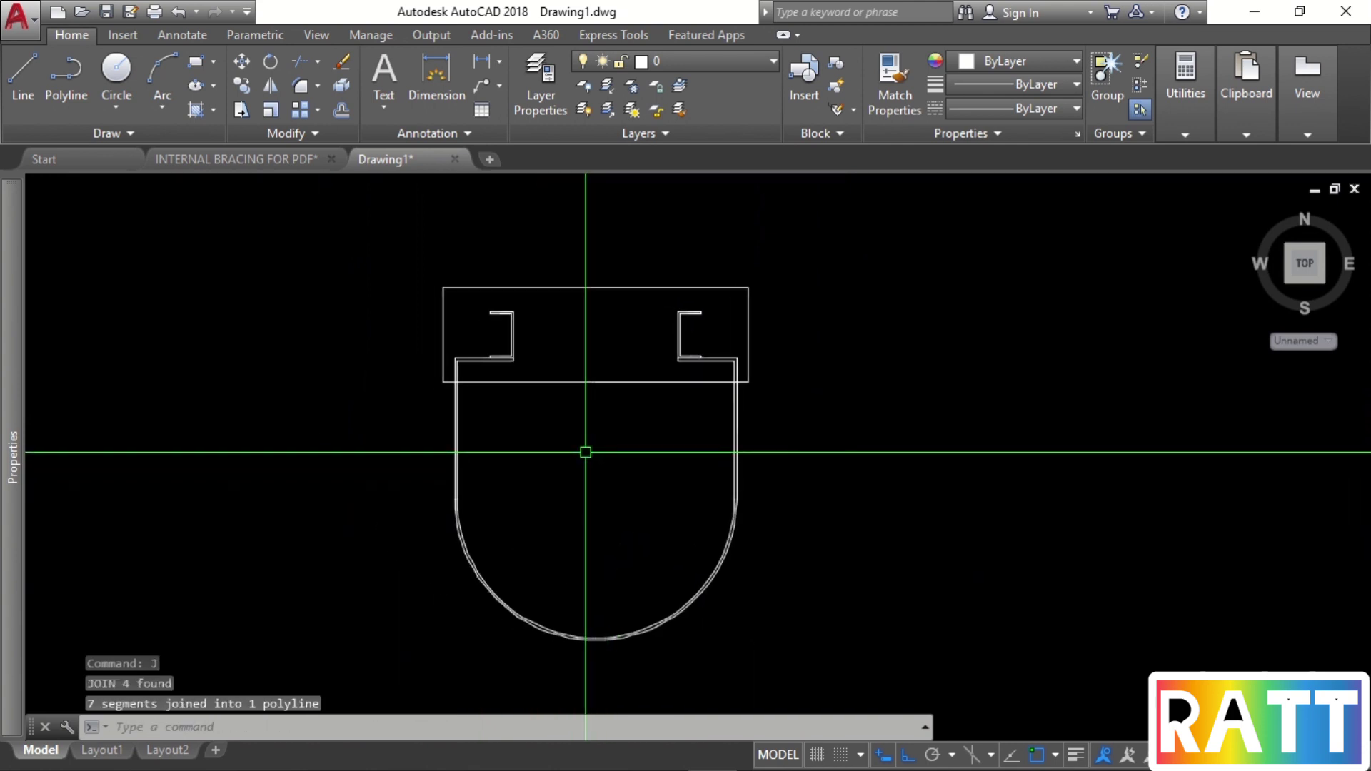
left_click_drag(499, 459, 464, 439)
key("Escape")
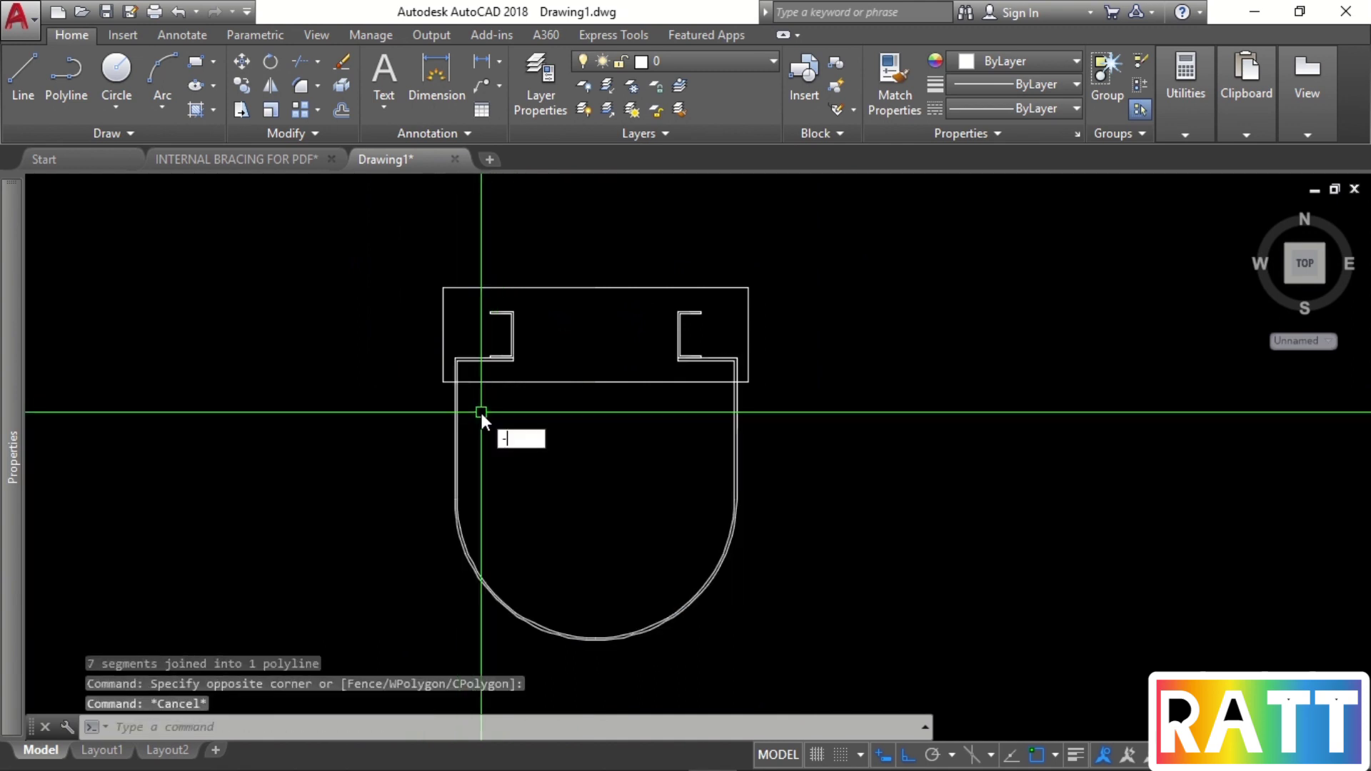
type("V")
key("Escape")
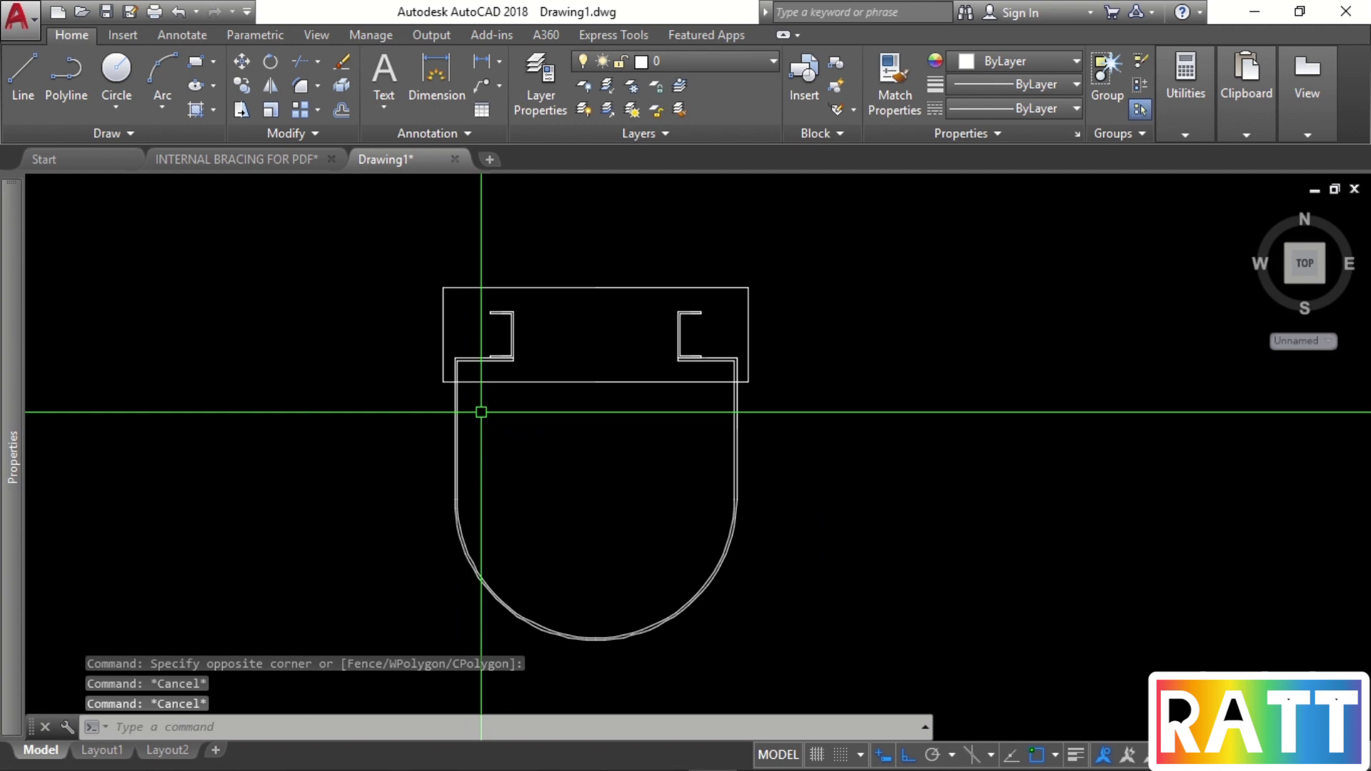
Check the size note for the bars welded to the flat bar support in the INTERNAL BRACING FOR PDF drawing.
left_click(250, 163)
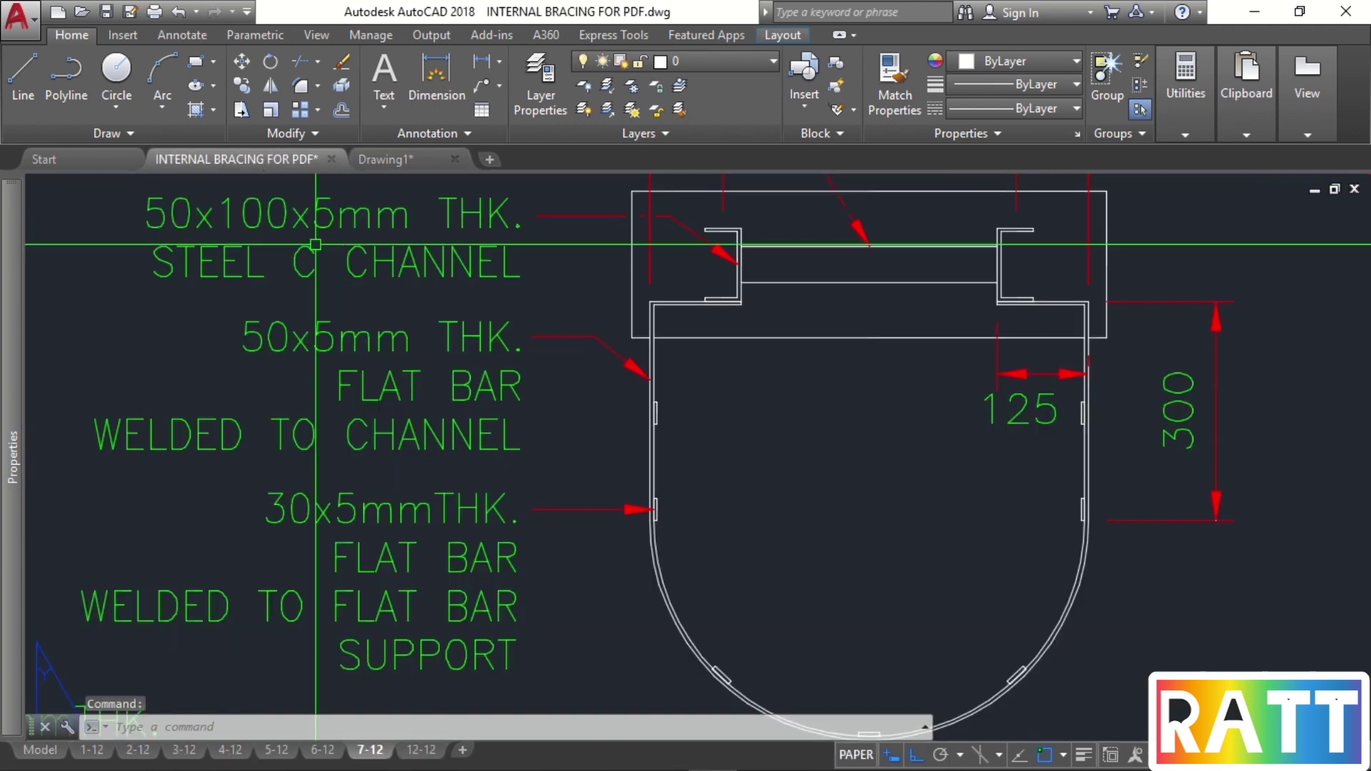
middle_click_drag(639, 564, 650, 470)
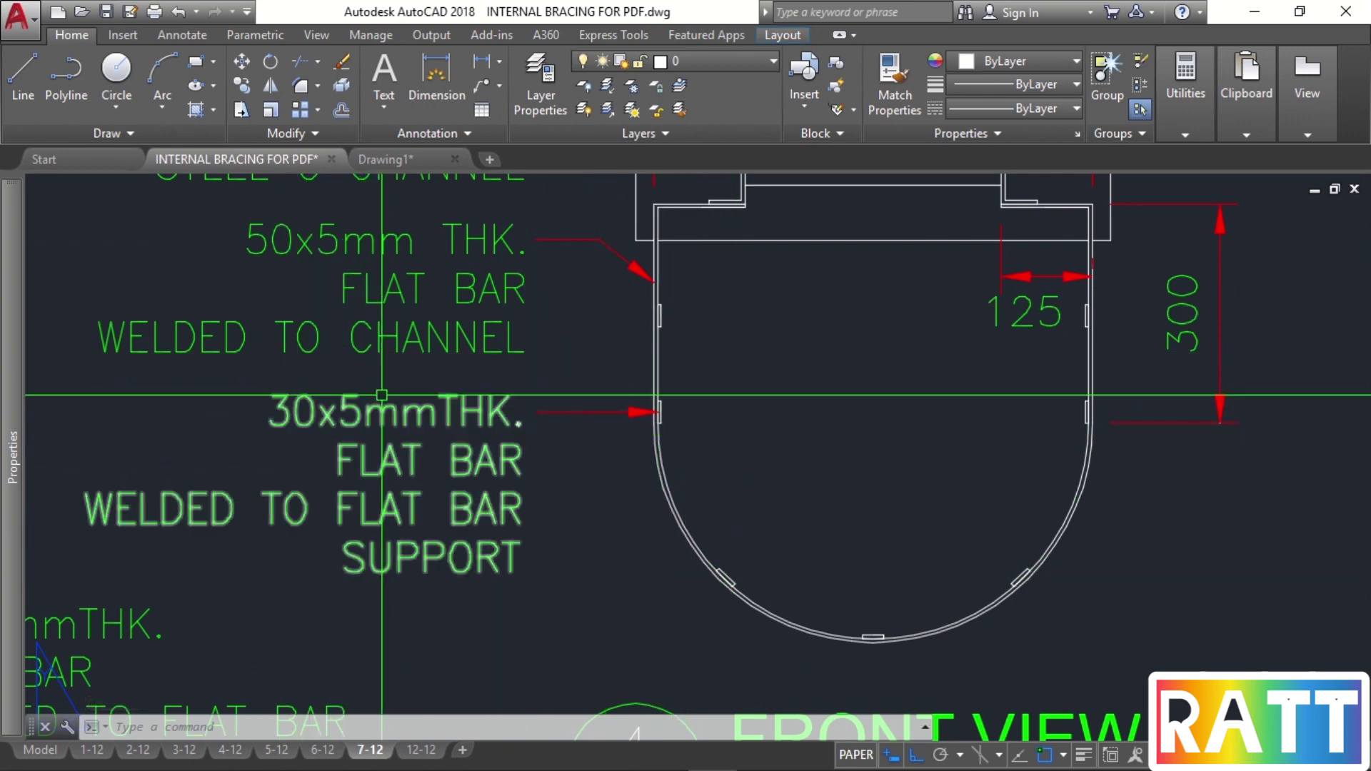
left_click(397, 159)
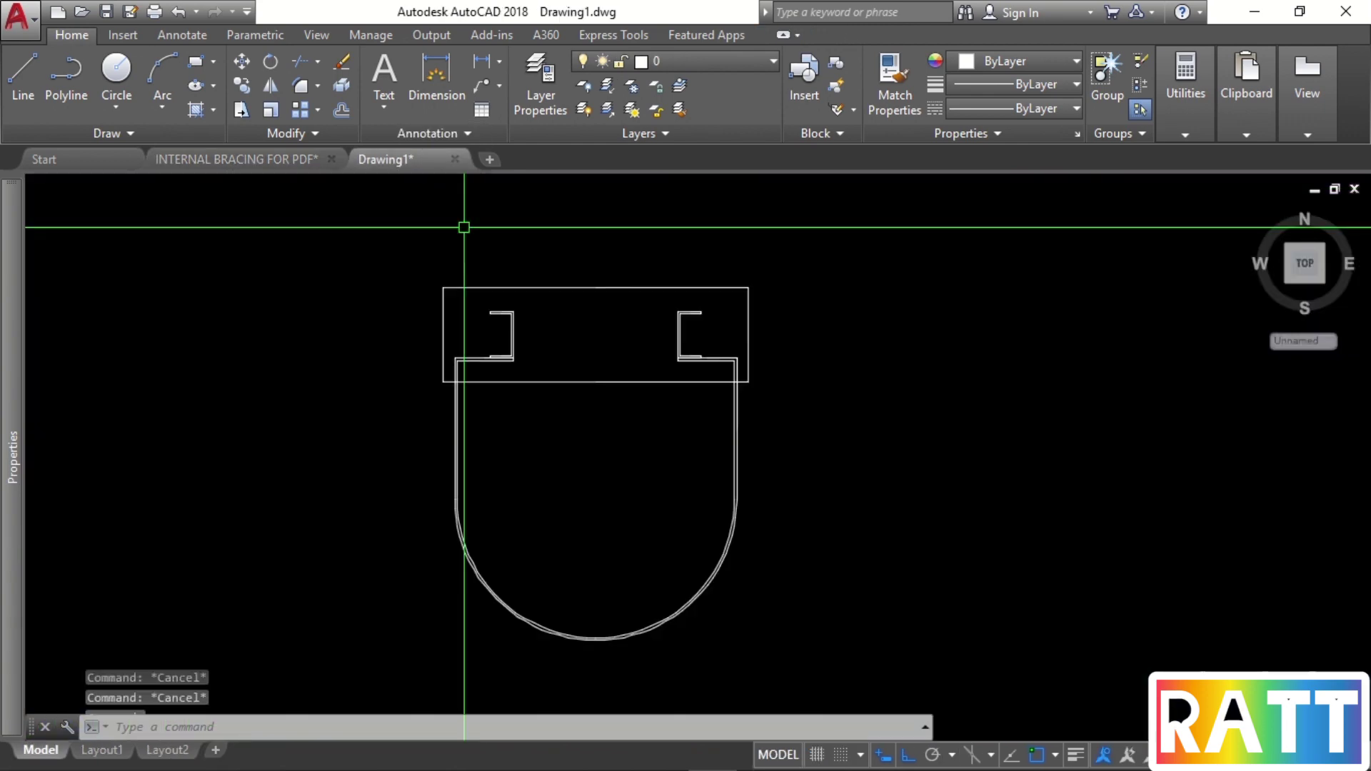
Draw an upright rectangle 5 mm wide and 30 mm high in the empty area inside the cage.
type("REC")
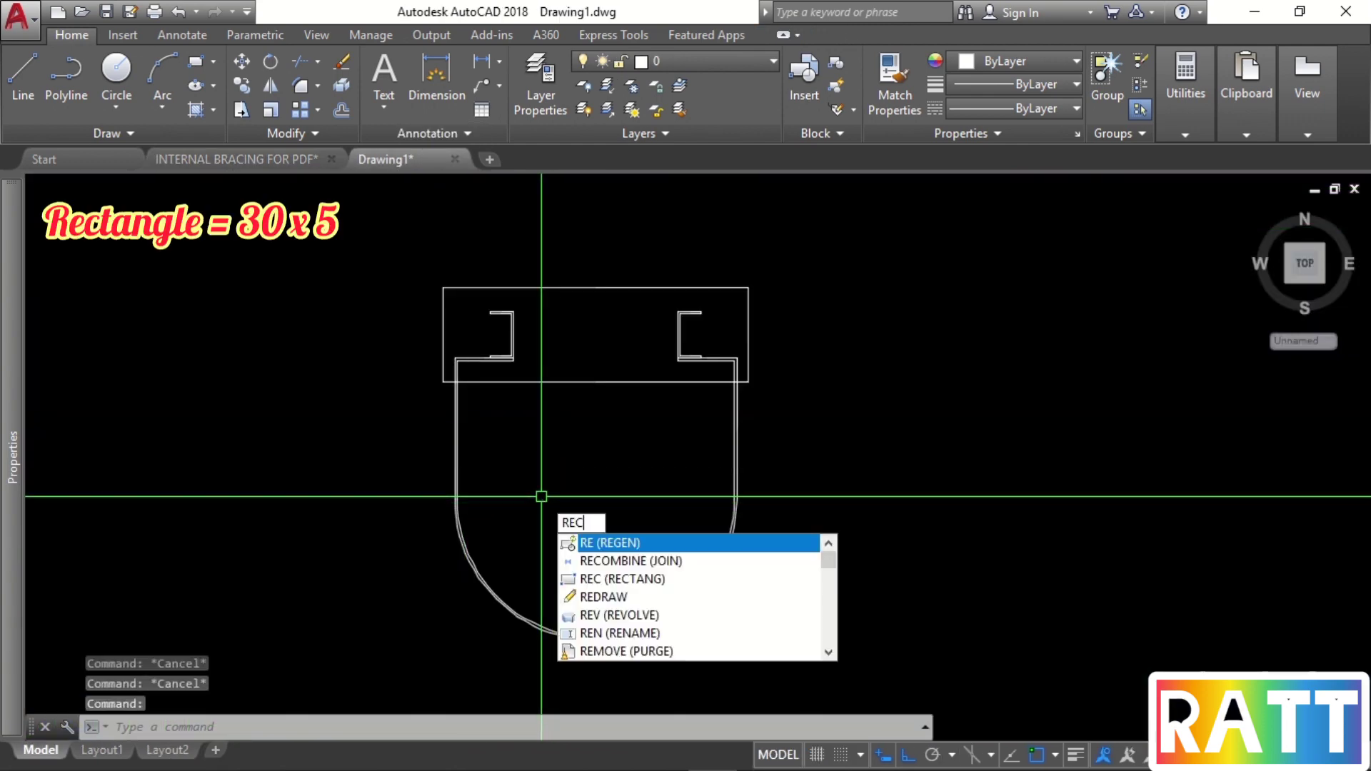
key("Return")
left_click(523, 514)
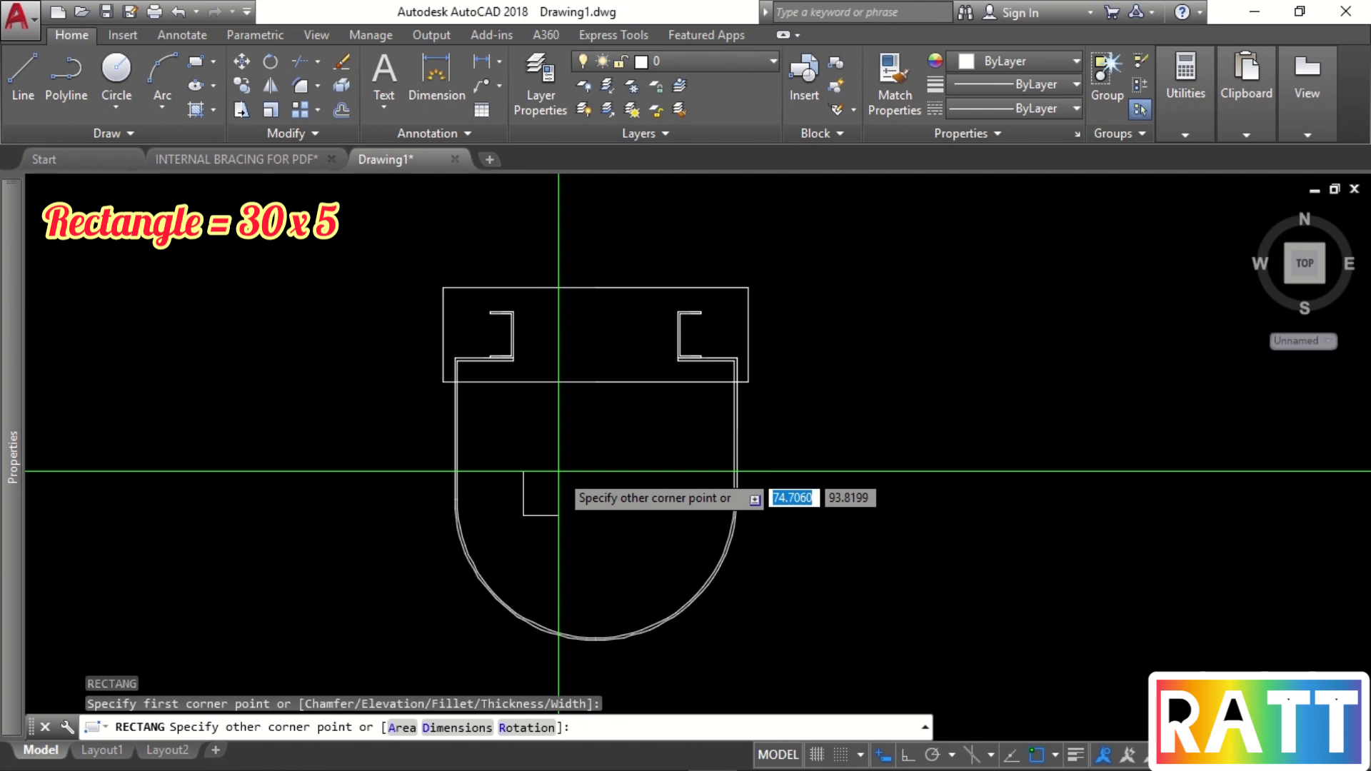
type("5")
key("Tab")
type("3")
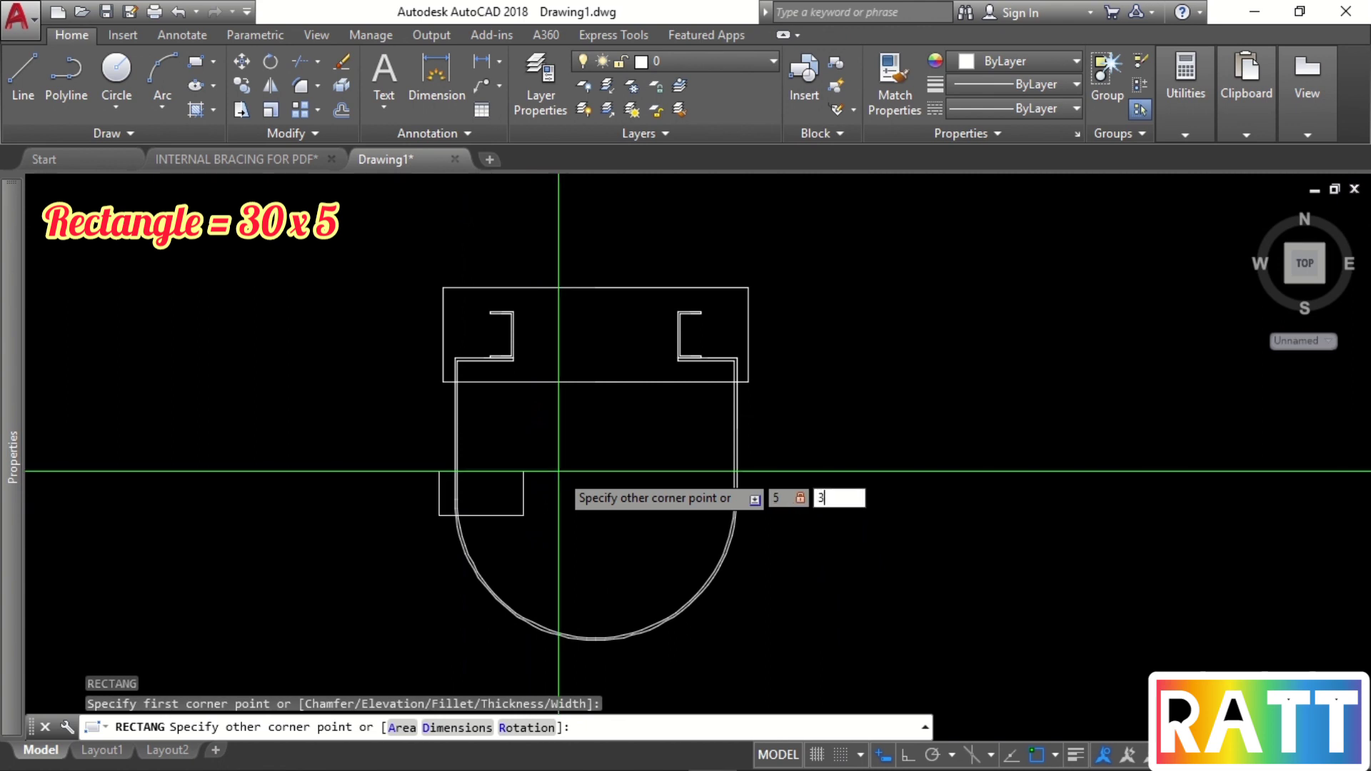
type("0")
key("Return")
scroll(554, 471, "up", 4)
left_click(533, 526)
left_click(455, 490)
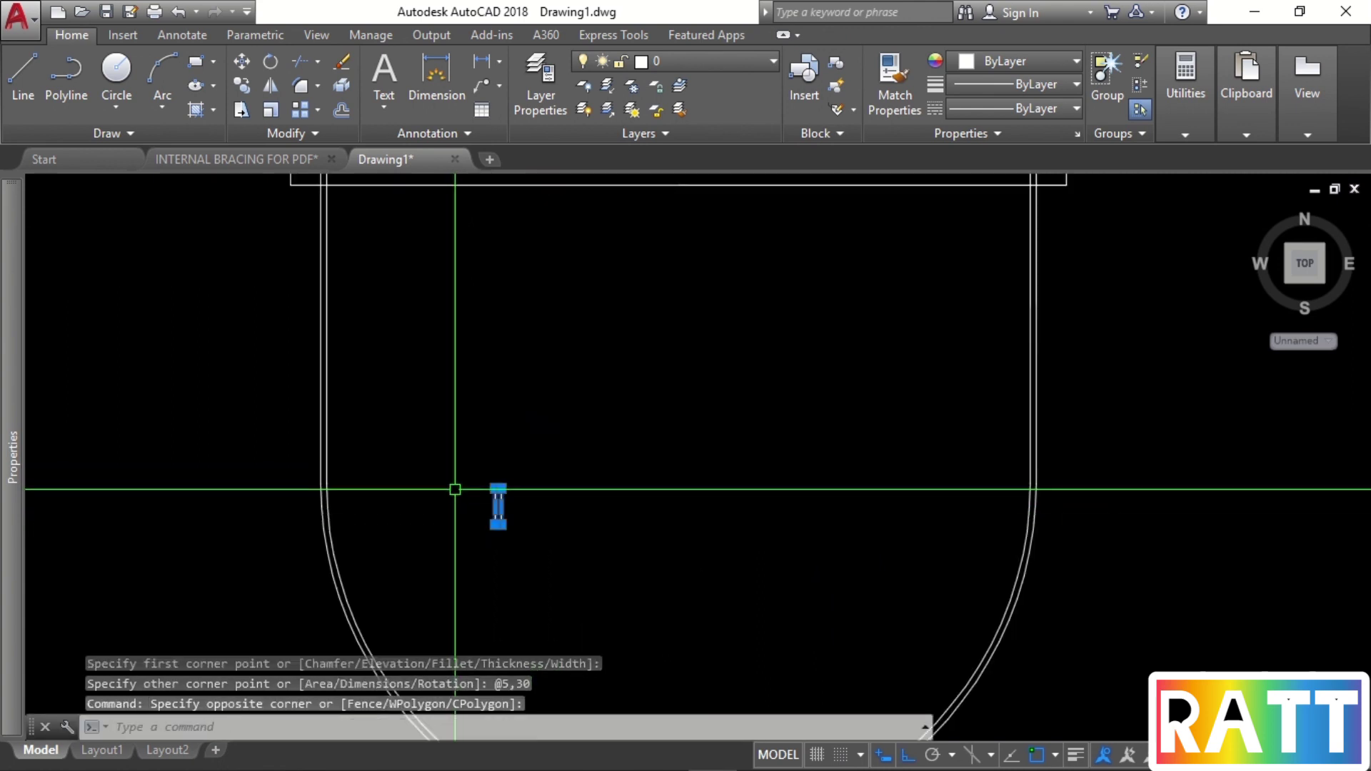
scroll(455, 490, "up", 2)
type("M")
key("Return")
key("Return")
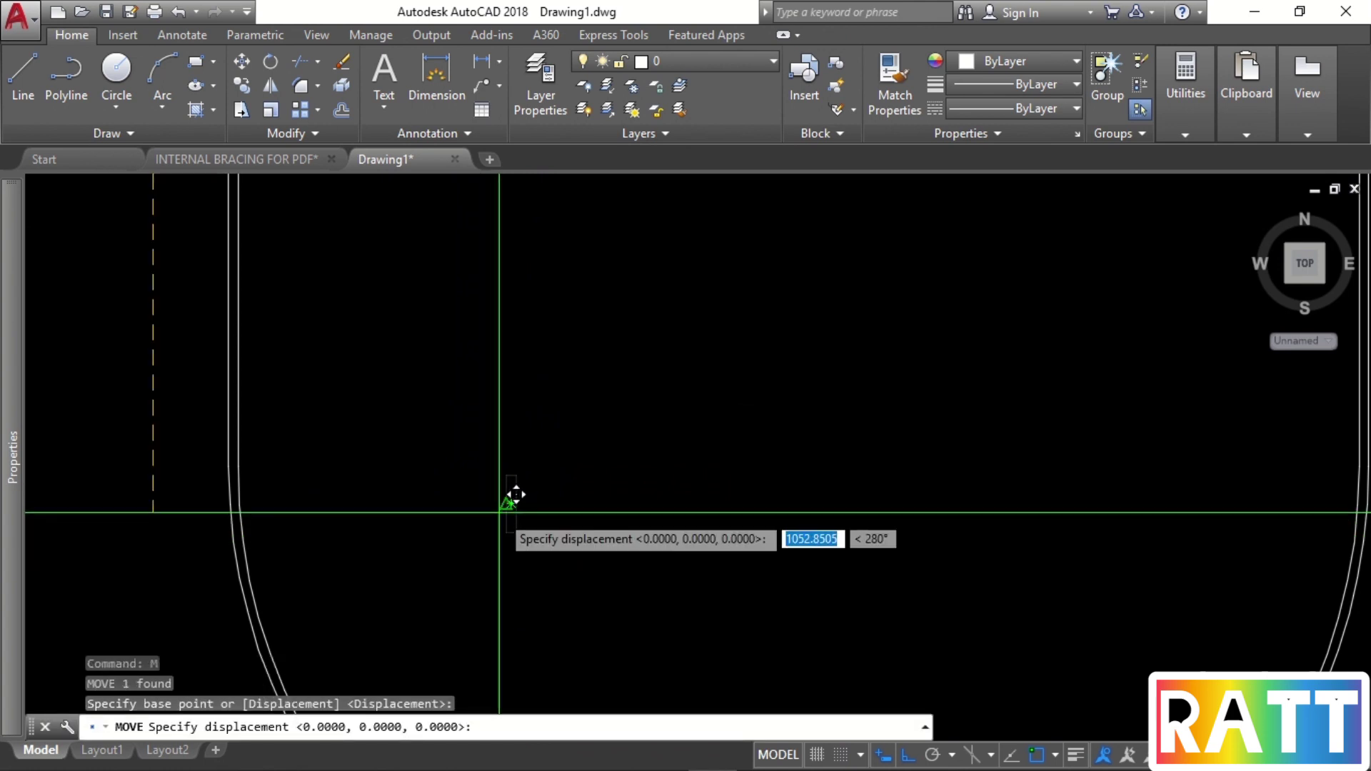
key("Escape")
Move the rectangle by the midpoint of its left side to the midpoint of the cage's left inner straight edge.
left_click(507, 527)
type("M")
key("Return")
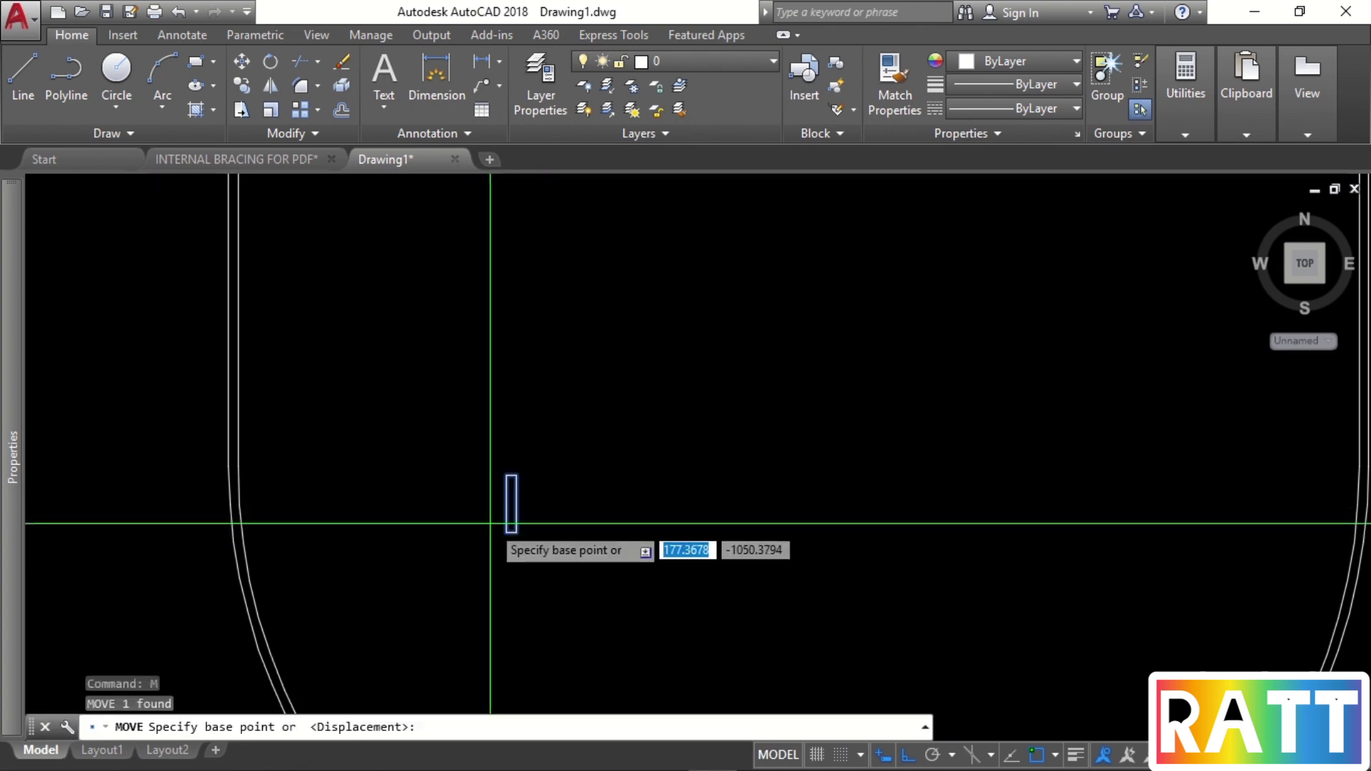
left_click(506, 504)
scroll(367, 407, "down", 4)
right_click(359, 427, "shift")
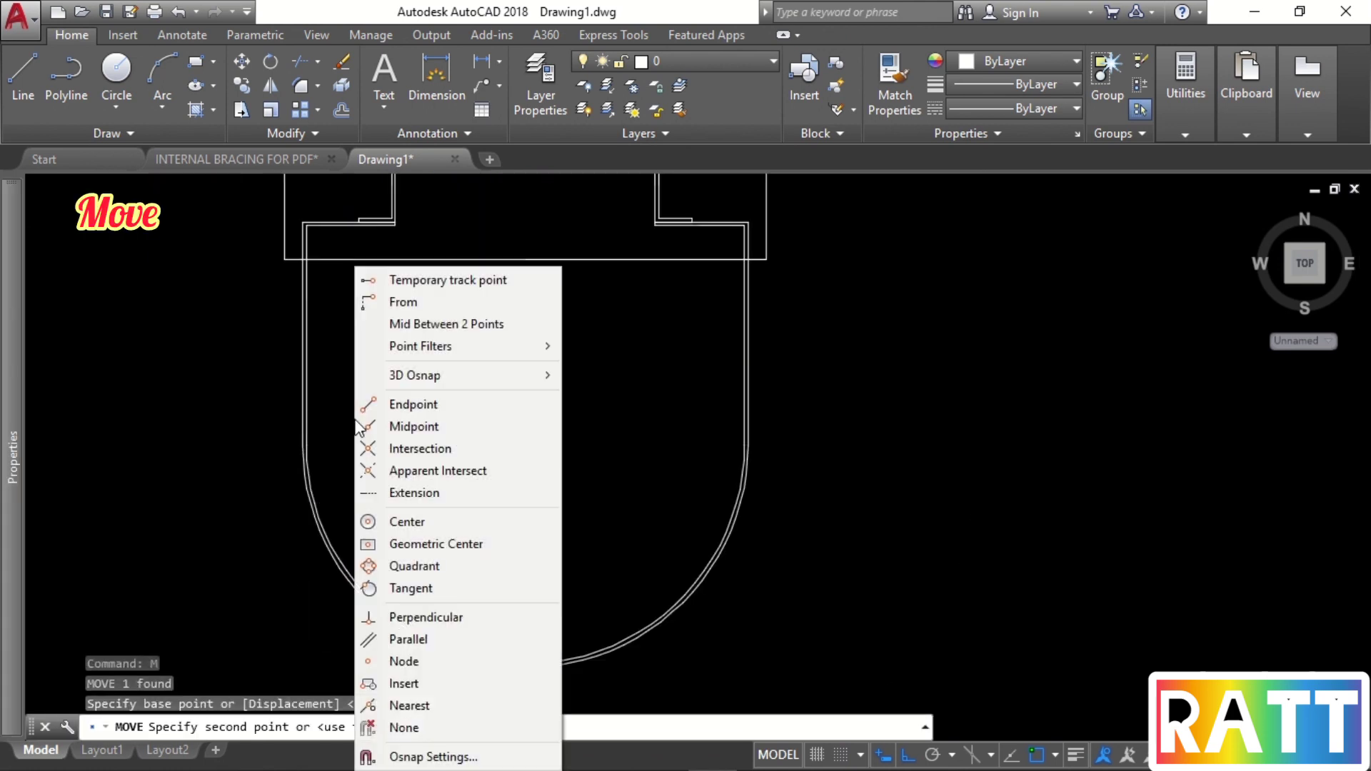
left_click(364, 426)
scroll(355, 386, "up", 4)
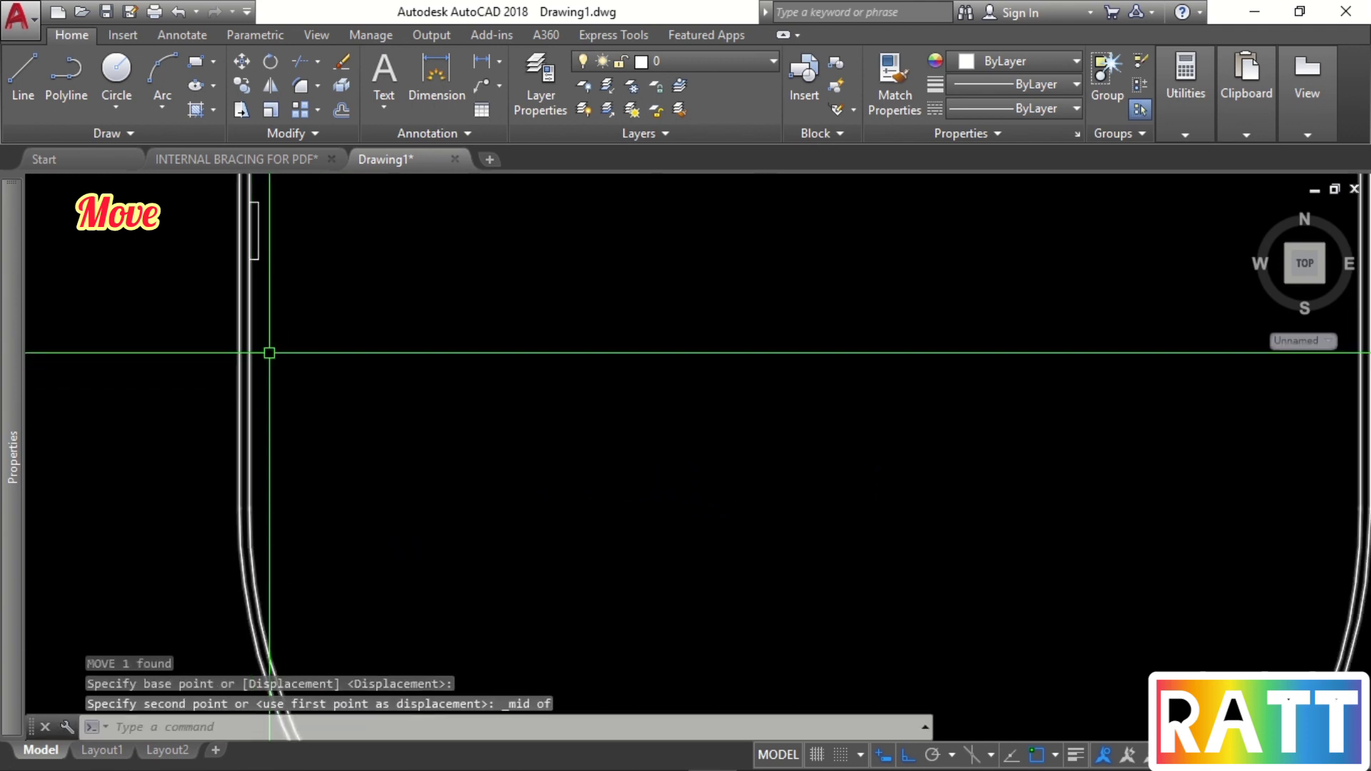
scroll(269, 353, "down", 4)
key("Escape")
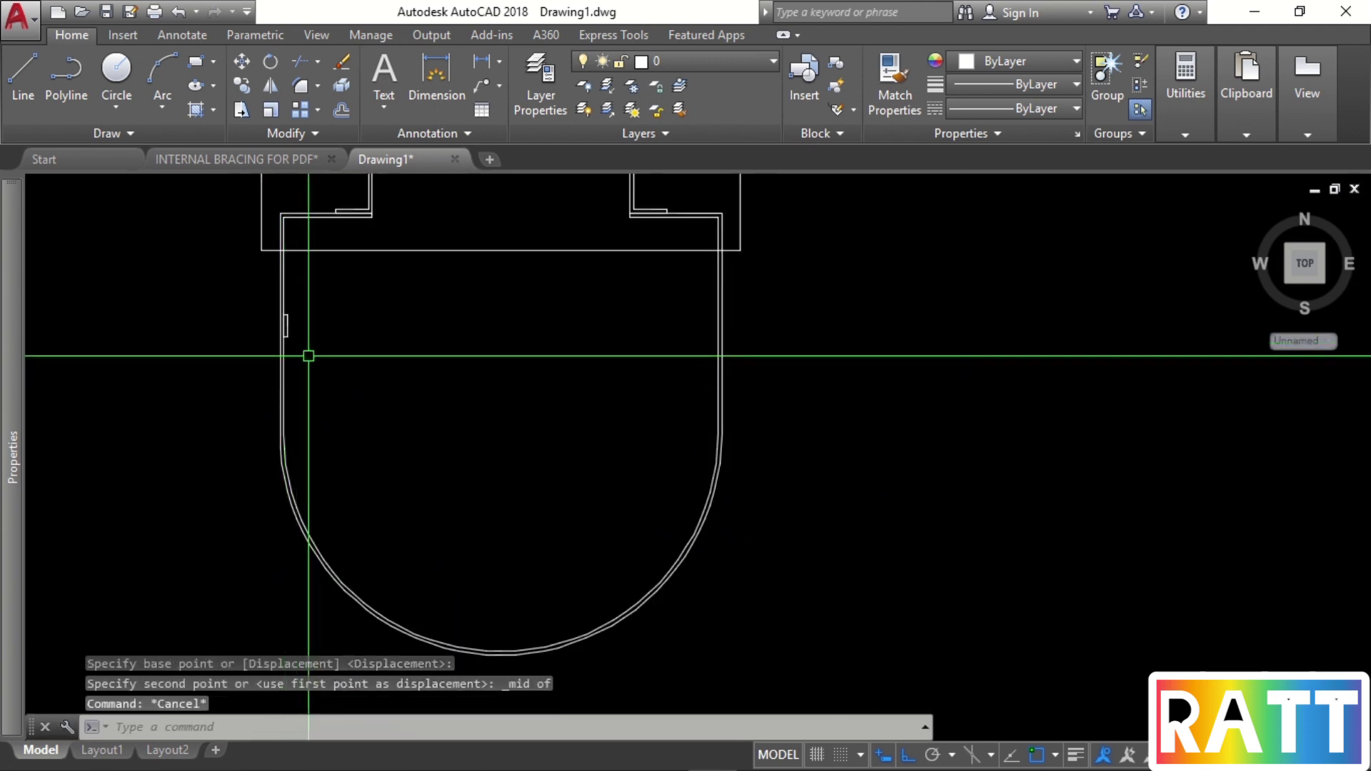
Copy the rectangle by its lower-left corner down to the endpoint where the cage's left inner straight edge meets the arc.
scroll(256, 304, "up", 3)
left_click(254, 300)
left_click(414, 431)
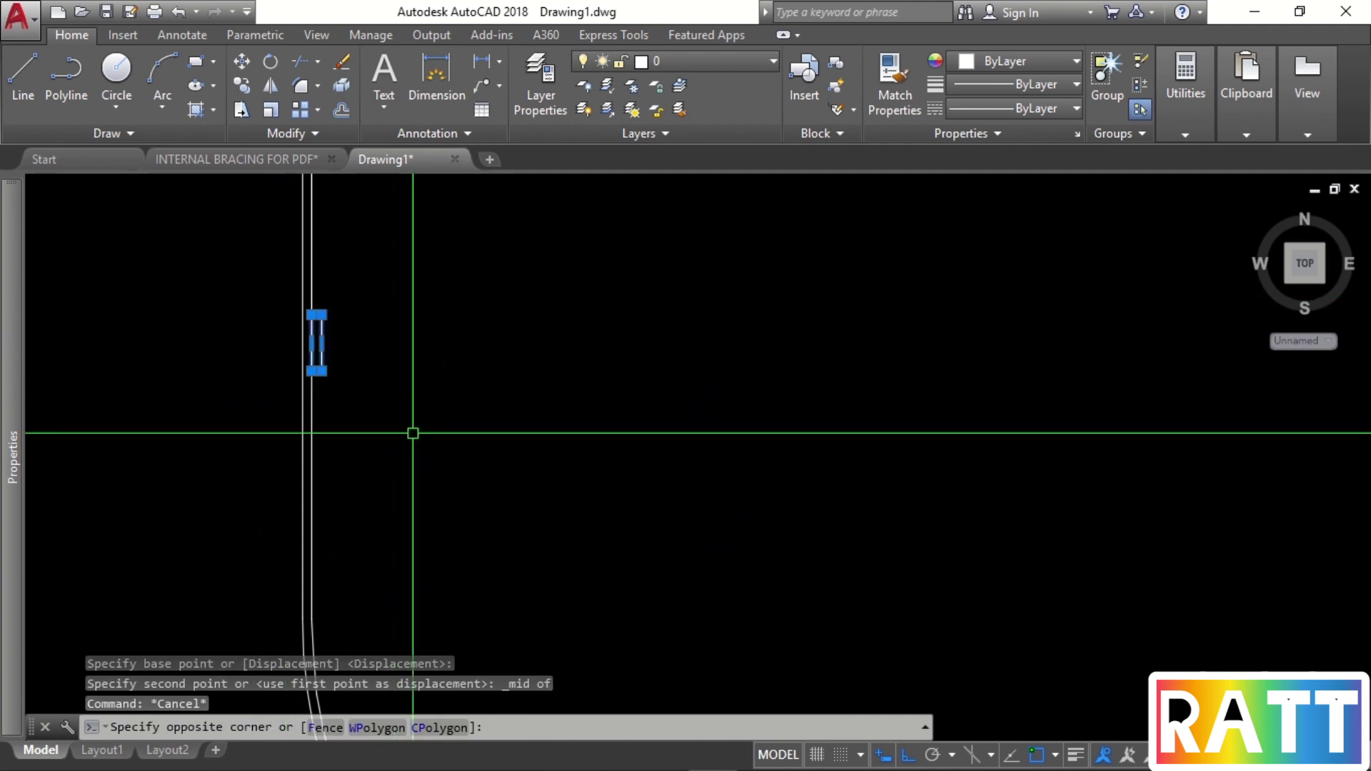
type("CO")
key("Return")
scroll(314, 385, "up", 4)
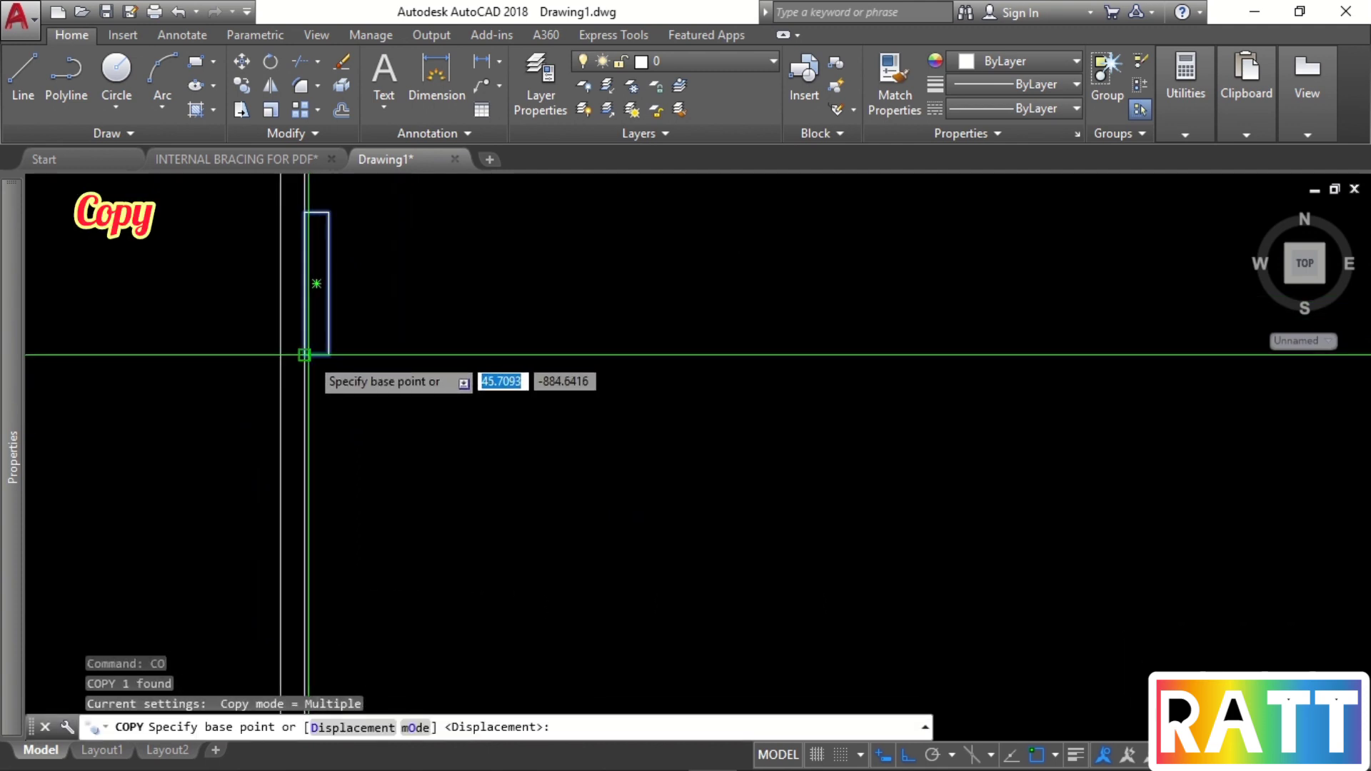
left_click(303, 354)
scroll(339, 434, "down", 4)
right_click(361, 528, "shift")
key("e")
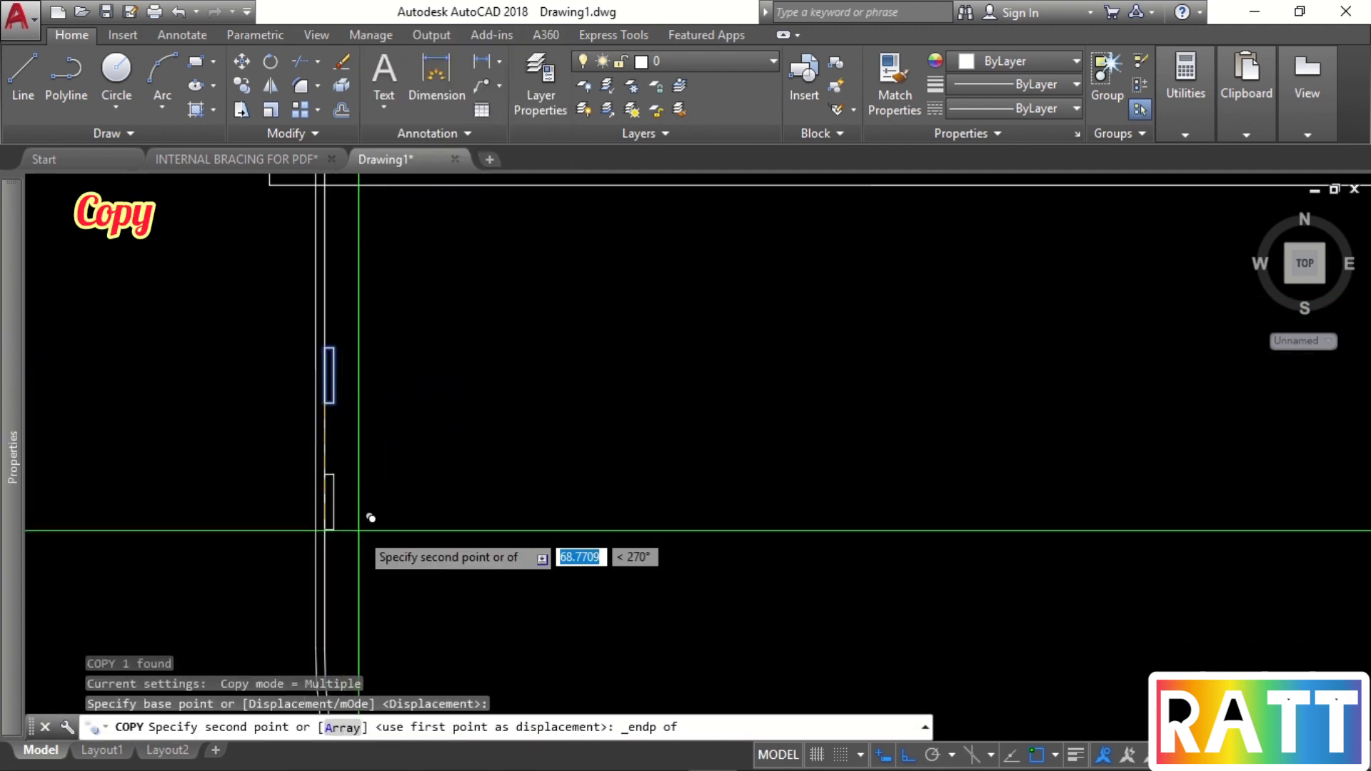
scroll(360, 564, "down", 4)
scroll(361, 486, "up", 2)
left_click(346, 471)
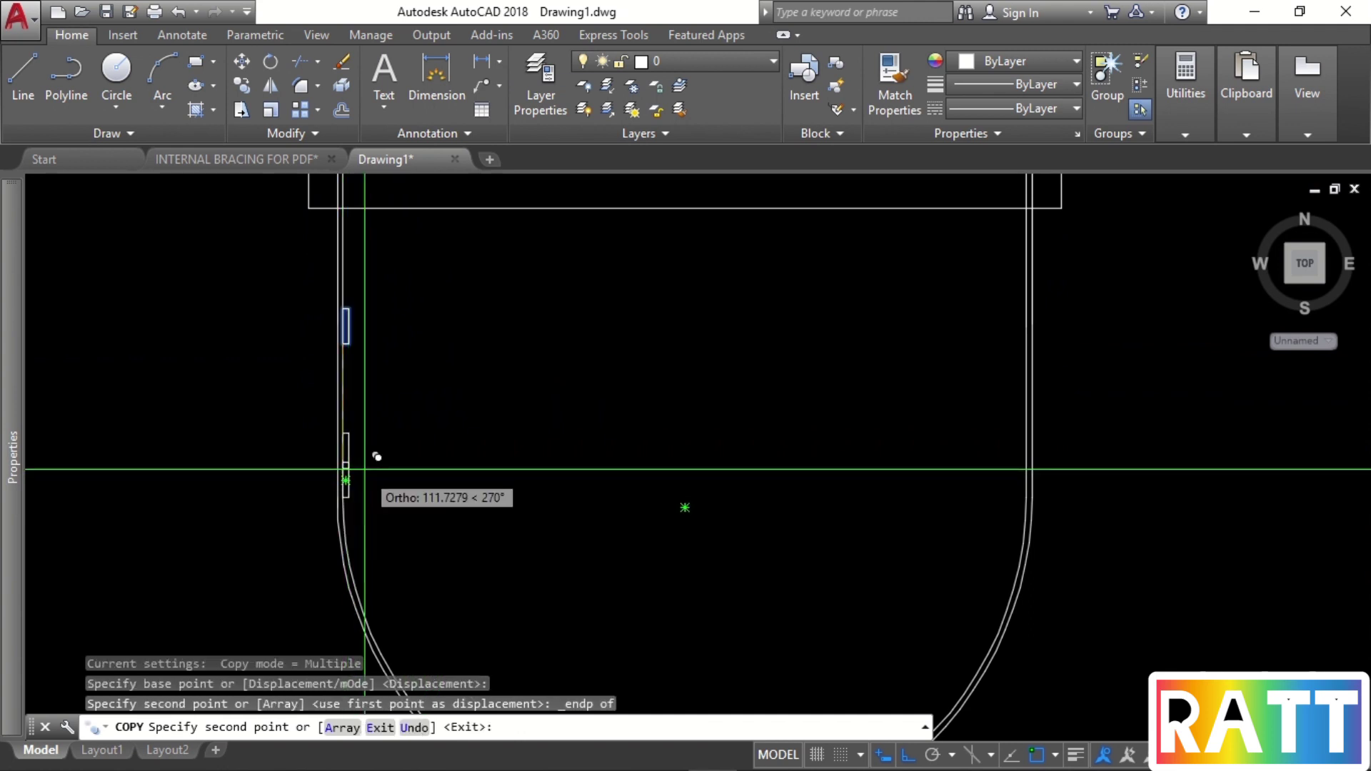
key("Escape")
Mirror the two left rectangles across the vertical centreline of the cage, keeping the originals.
left_click(271, 278)
left_click(448, 562)
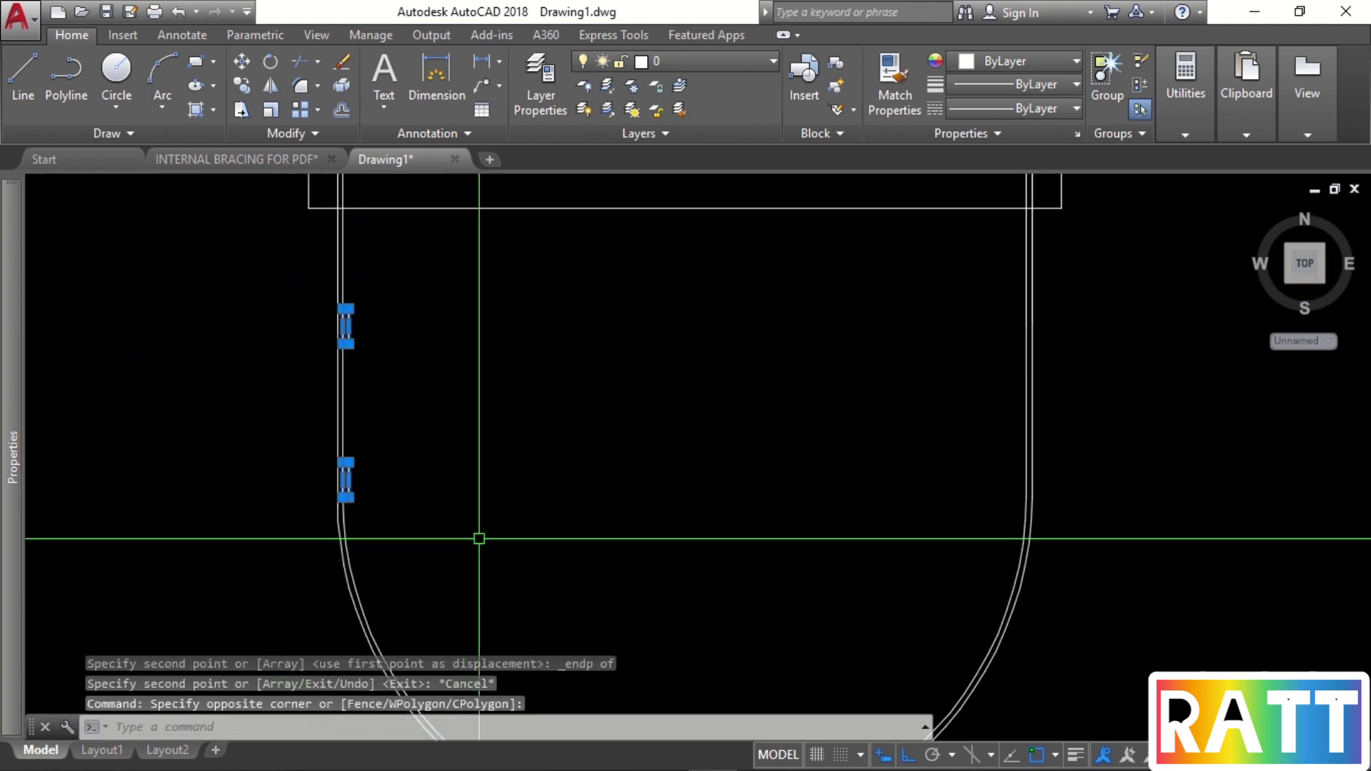
type("MI")
key("Return")
scroll(500, 543, "down", 5)
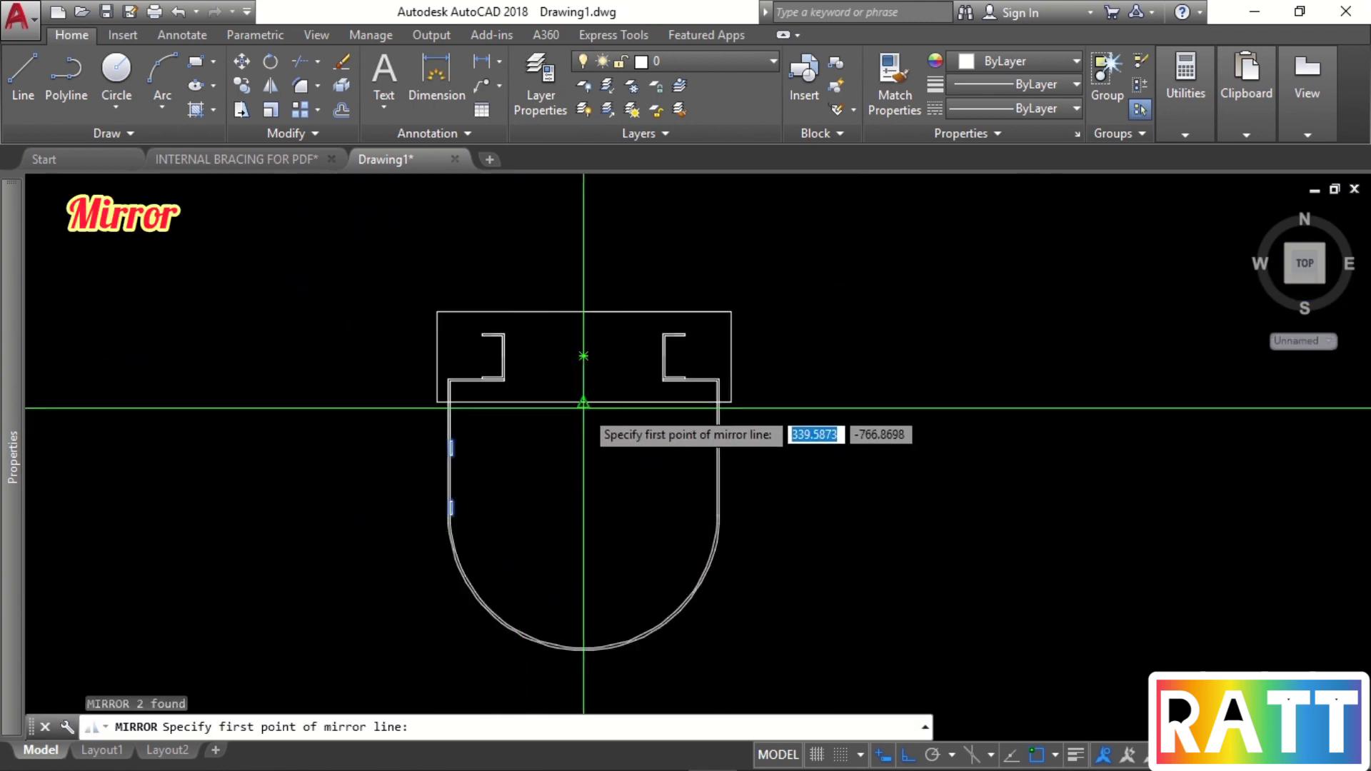
left_click(583, 357)
left_click(569, 480)
key("Return")
middle_click_drag(531, 538, 512, 486)
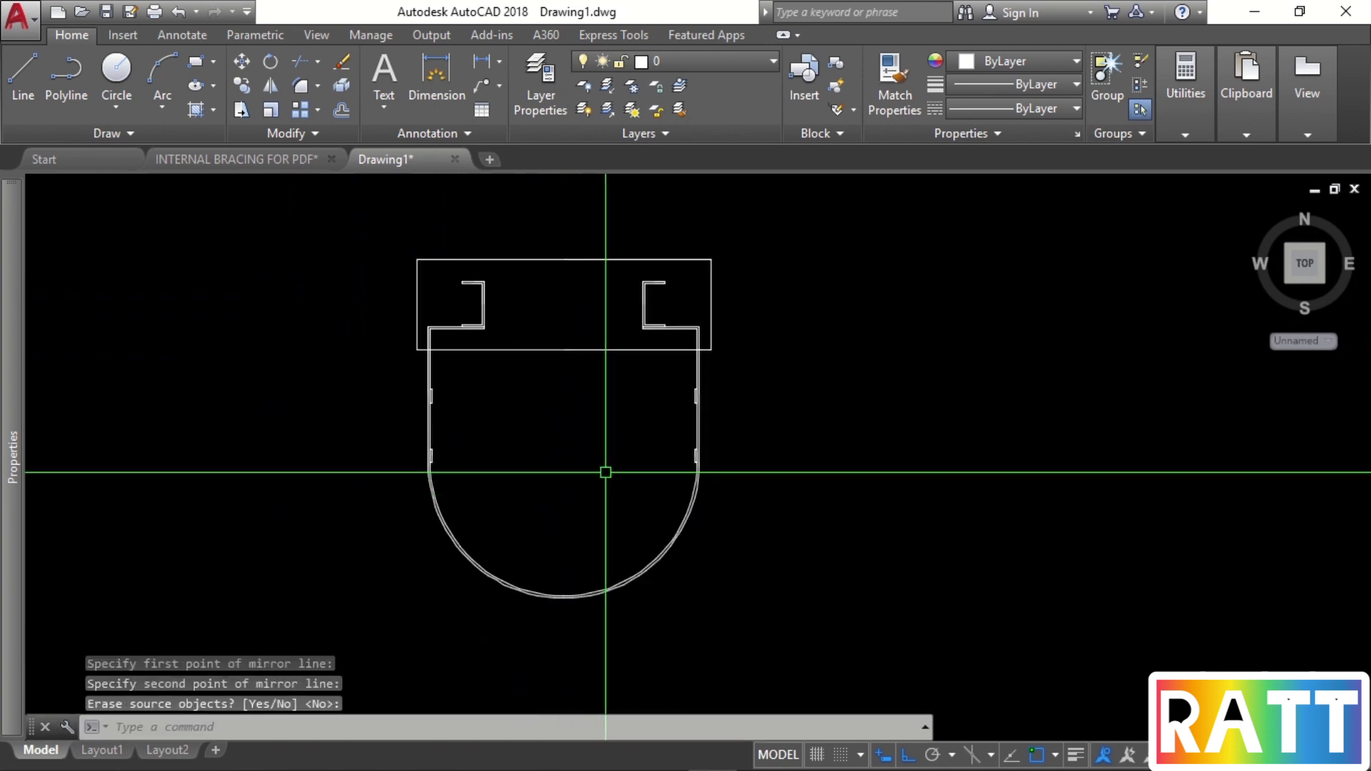
Copy the lower right rectangle into the open area near the middle of the cage.
scroll(621, 454, "up", 2)
left_click(725, 432)
left_click(771, 499)
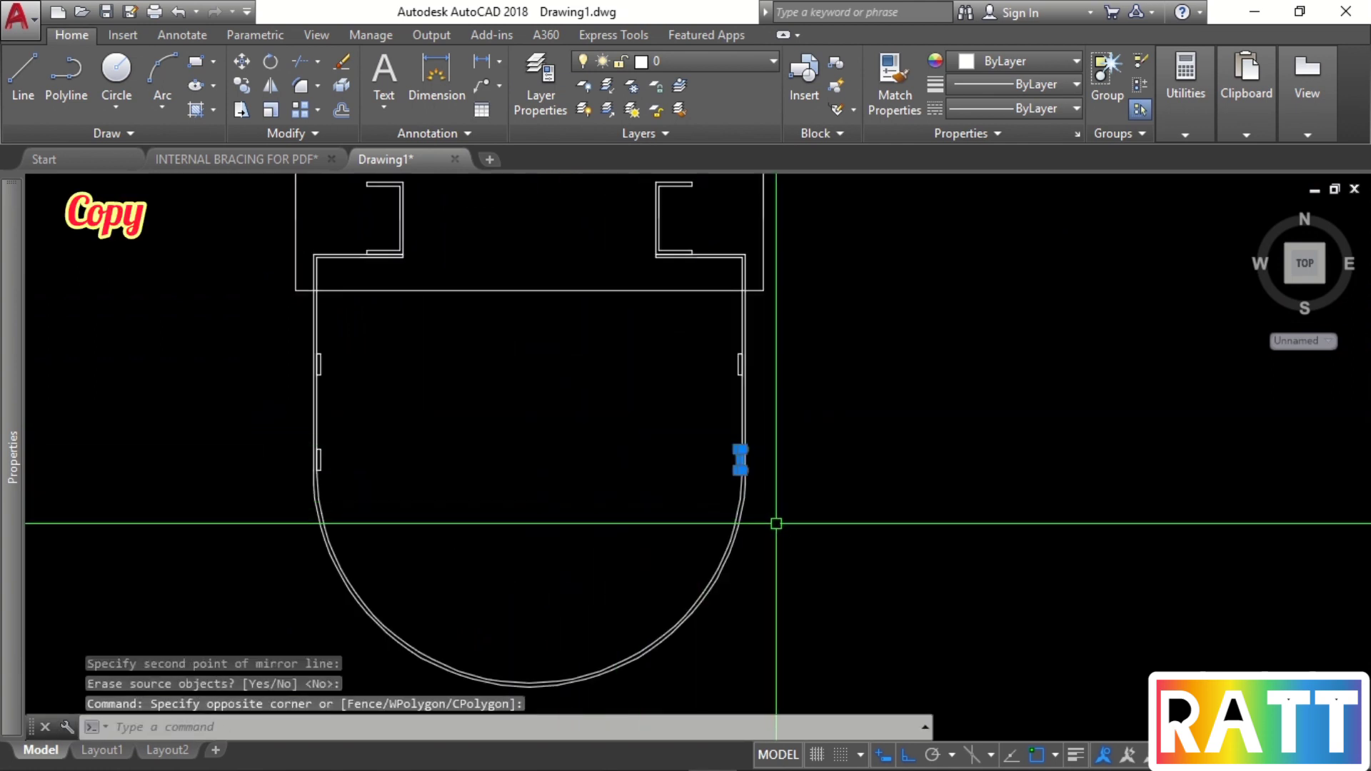
type("co")
key("Return")
left_click(743, 491)
left_click(571, 494)
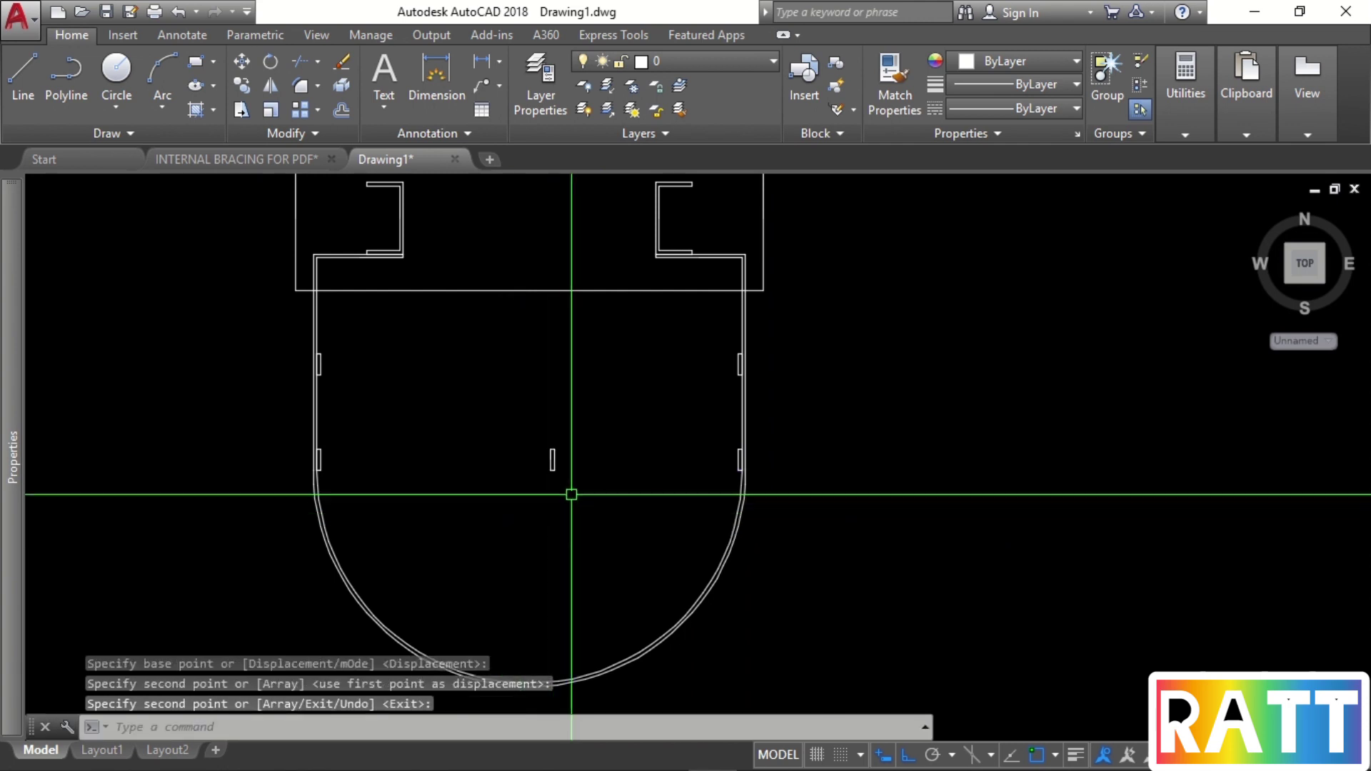
Rotate the rectangle in the middle of the cage 90° about the midpoint of its left side so it lies horizontally.
left_click(571, 494)
left_click(518, 462)
scroll(537, 467, "up", 4)
left_click(570, 447)
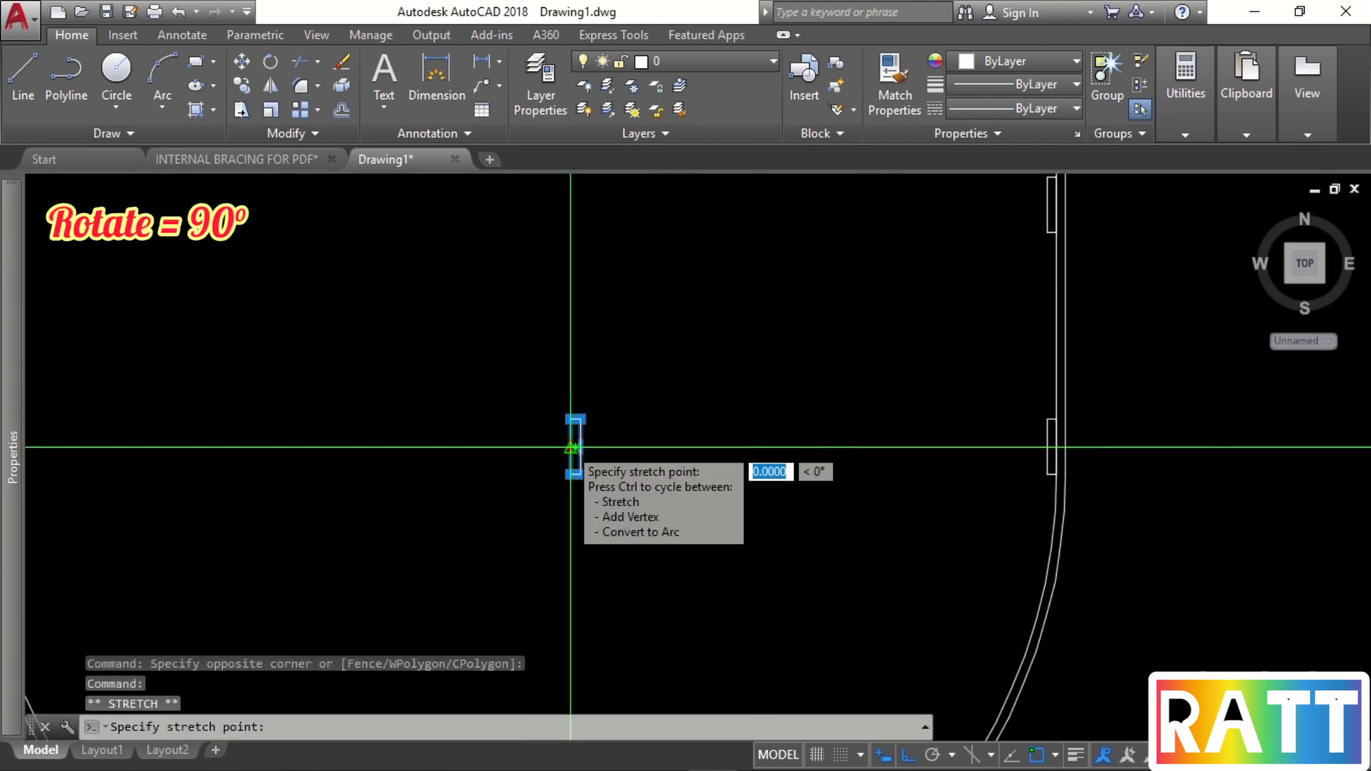
key("space")
key("space")
left_click(548, 325)
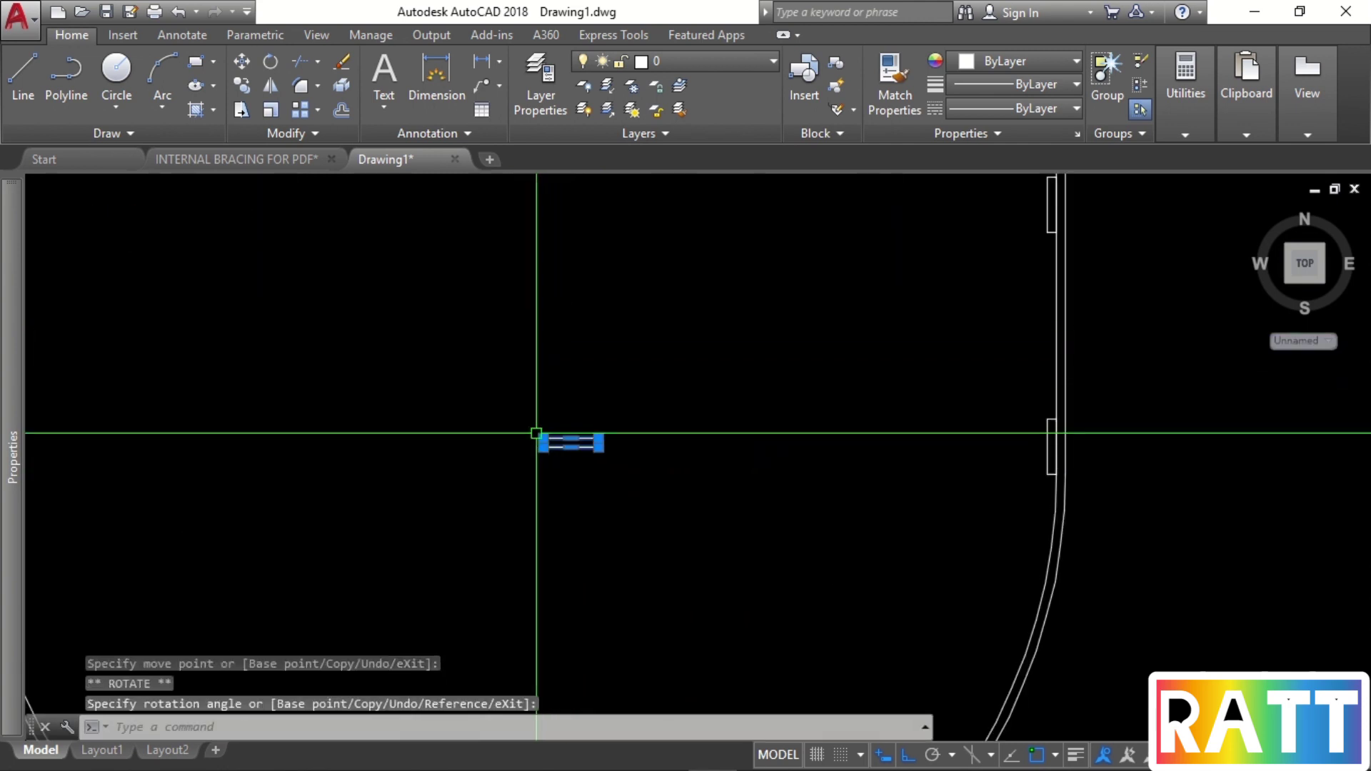
Move the horizontal rectangle by the midpoint of its lower side to the midpoint of the cage's inner arc.
left_click(570, 447)
key("space")
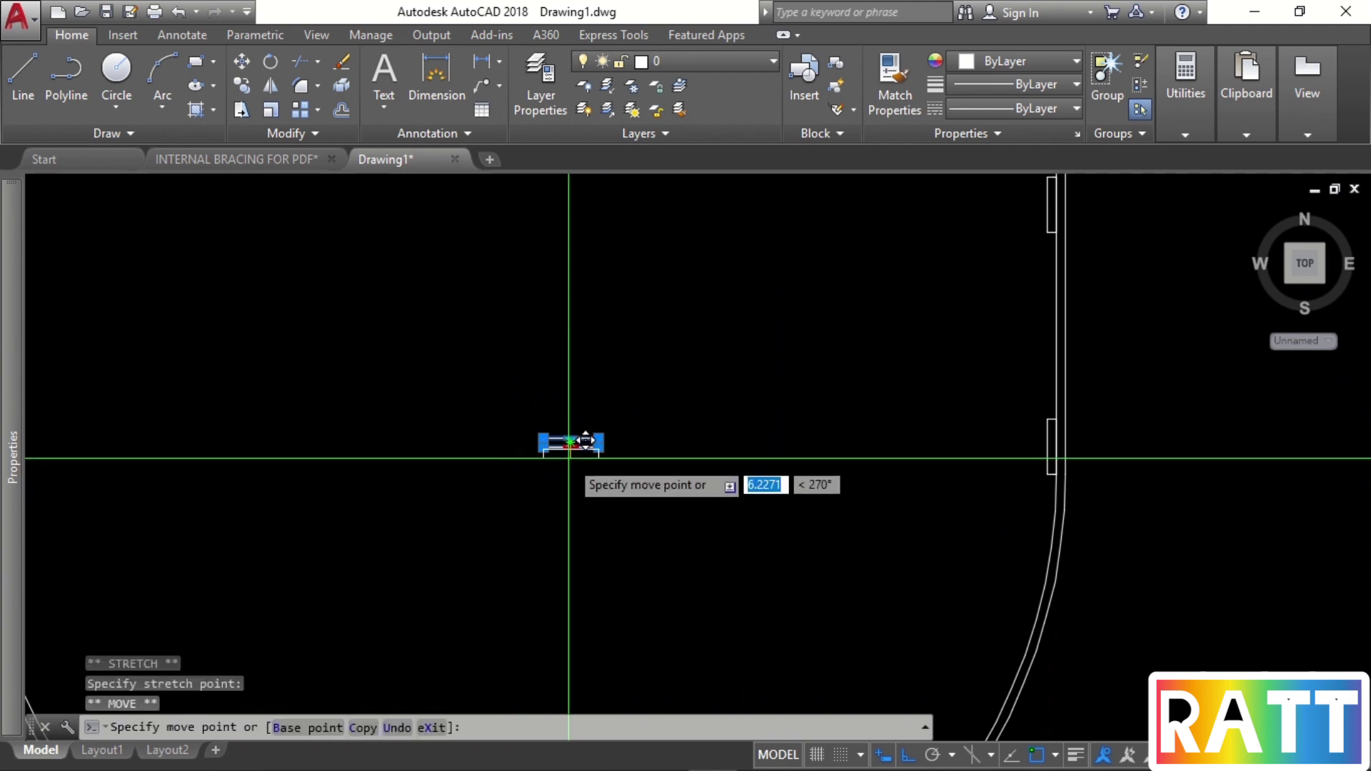
scroll(571, 450, "down", 7)
scroll(565, 436, "up", 2)
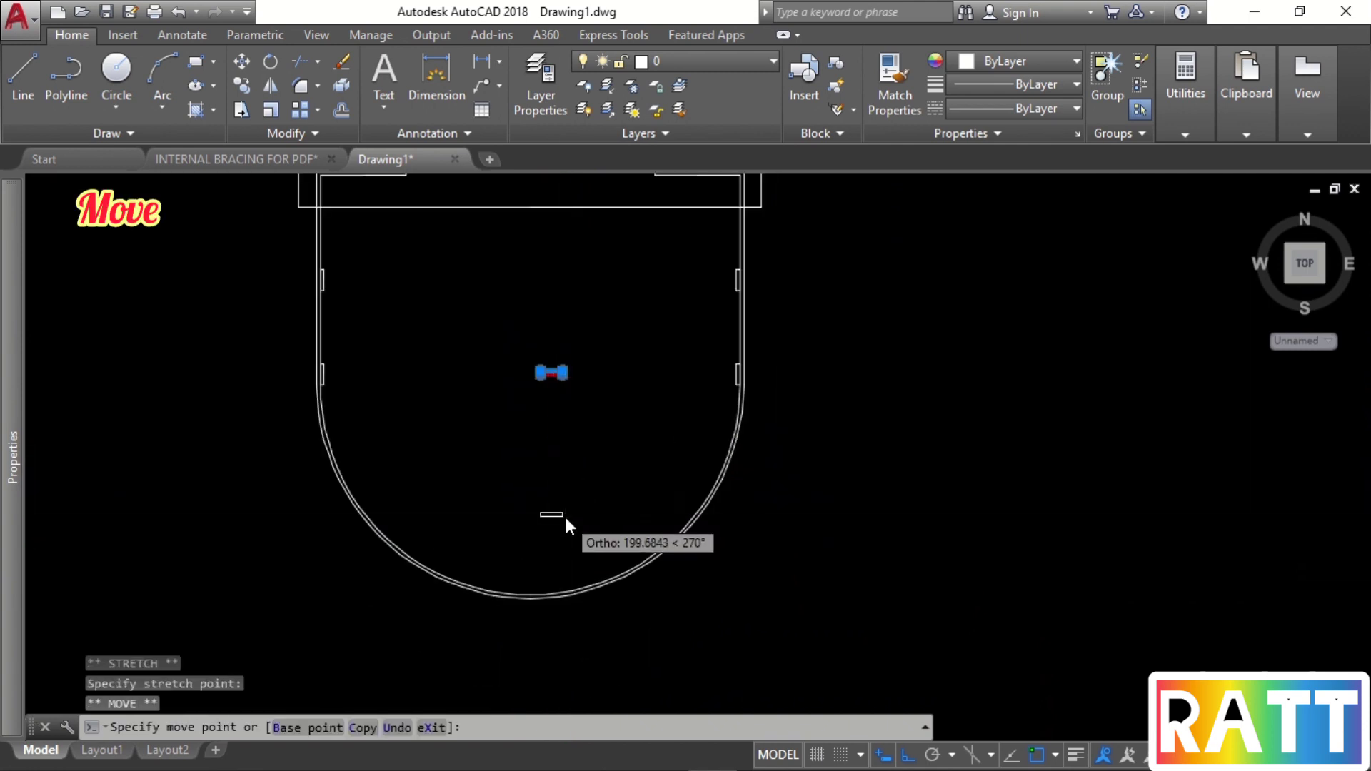
right_click(565, 517, "shift")
left_click(604, 170)
scroll(561, 550, "up", 2)
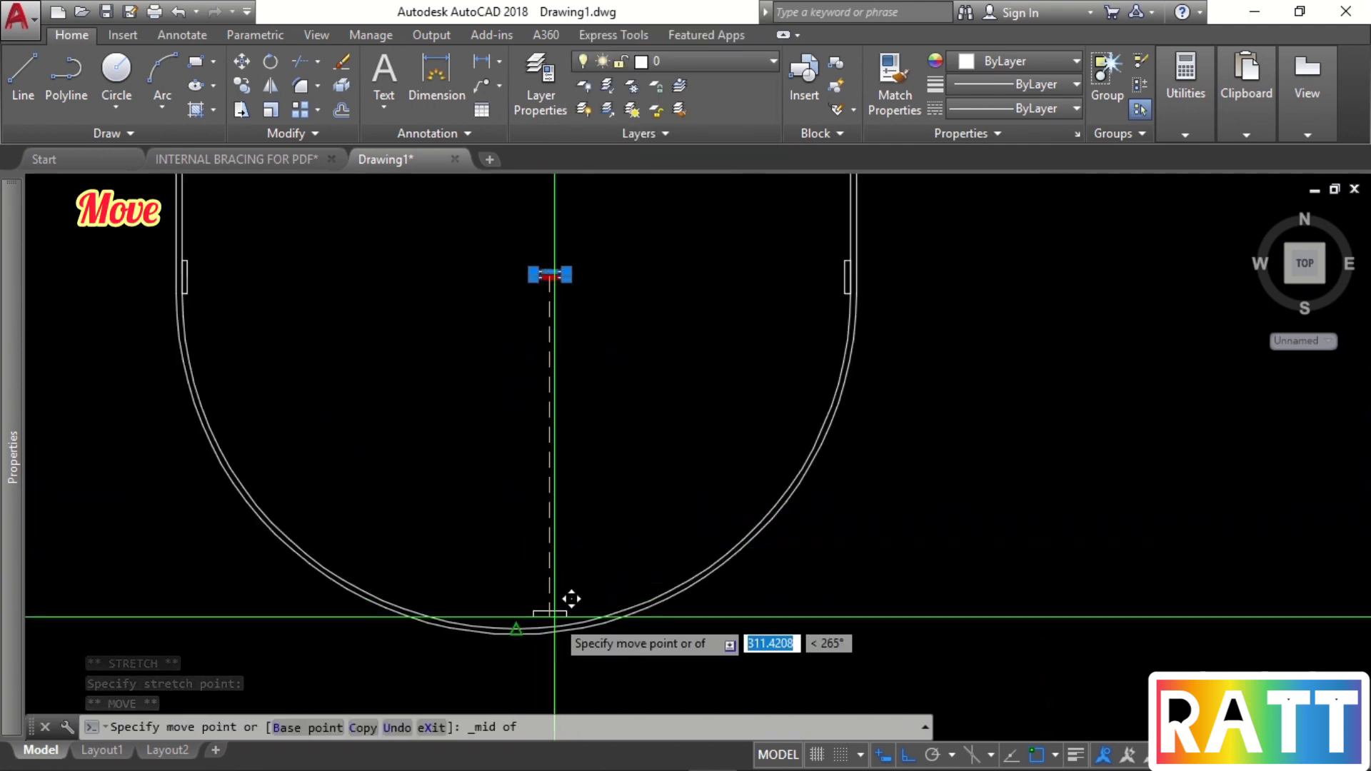
left_click(525, 607)
Move the rectangle by its lower-right corner up to the intersection of its right side with the cage's inner arc, and regenerate the drawing.
scroll(522, 632, "up", 5)
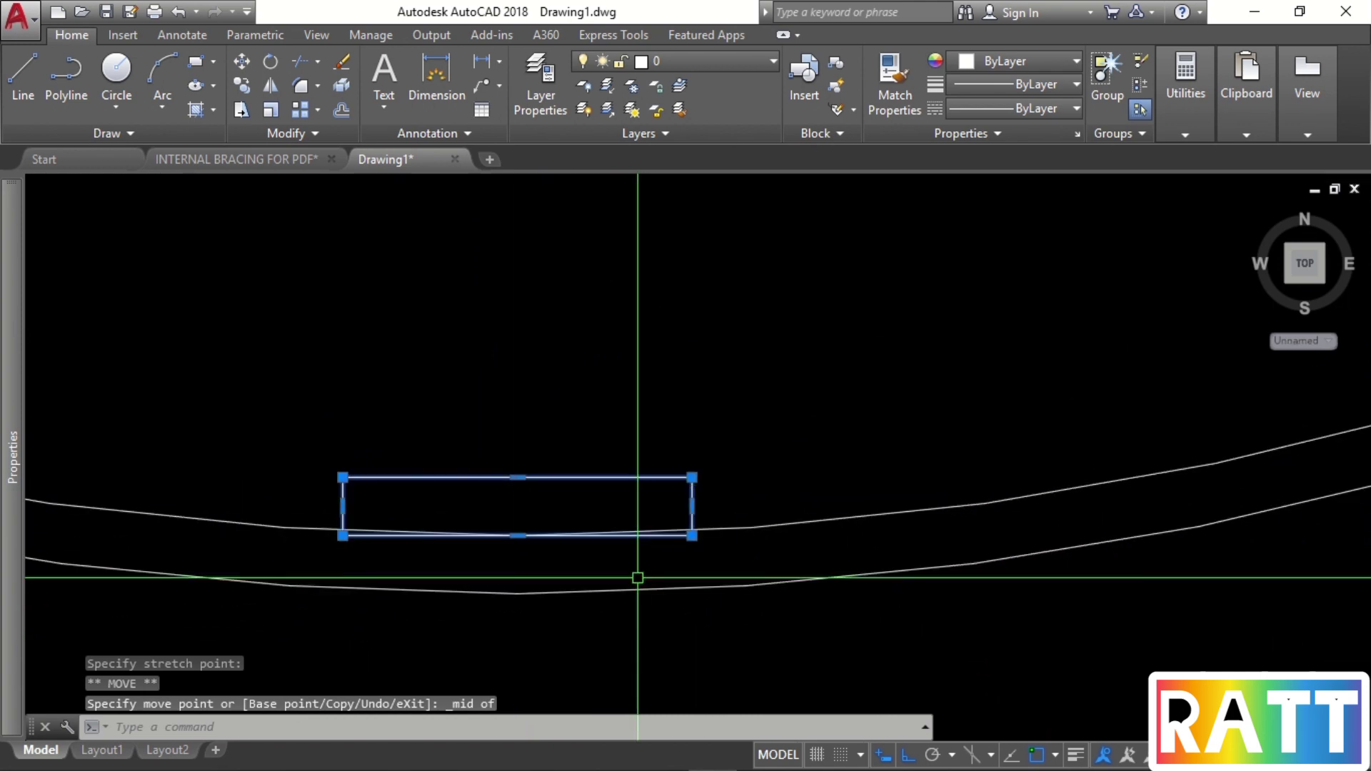
scroll(650, 572, "up", 2)
scroll(707, 500, "up", 2)
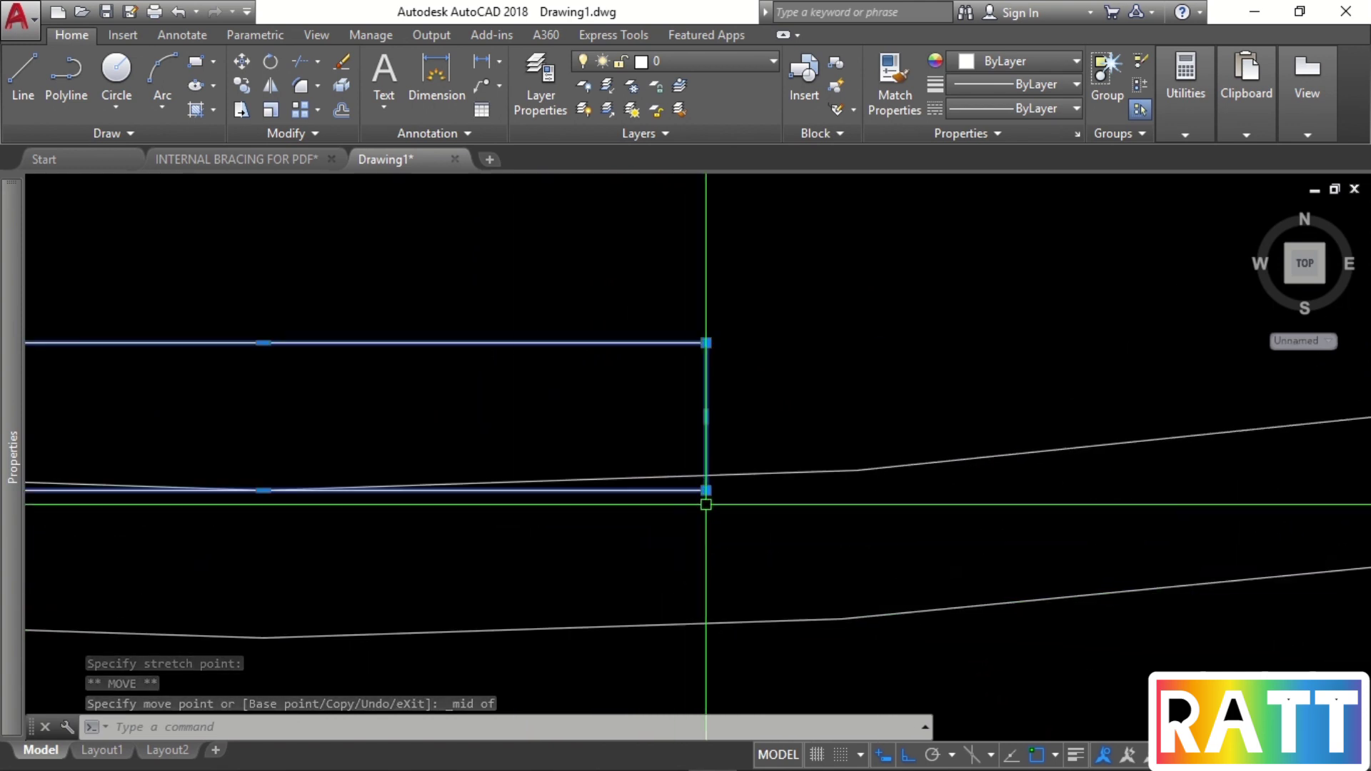
left_click(705, 490)
key("space")
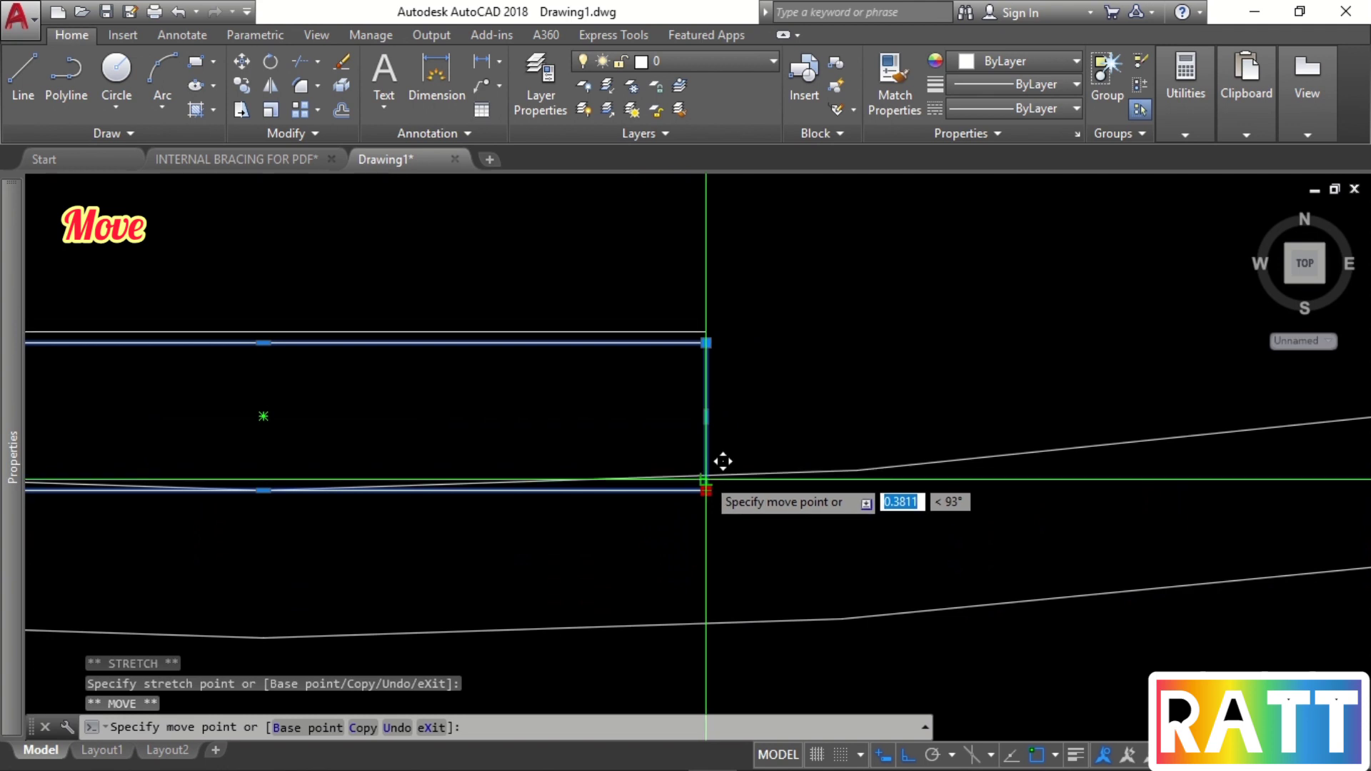
scroll(721, 450, "up", 1)
right_click(708, 479, "shift")
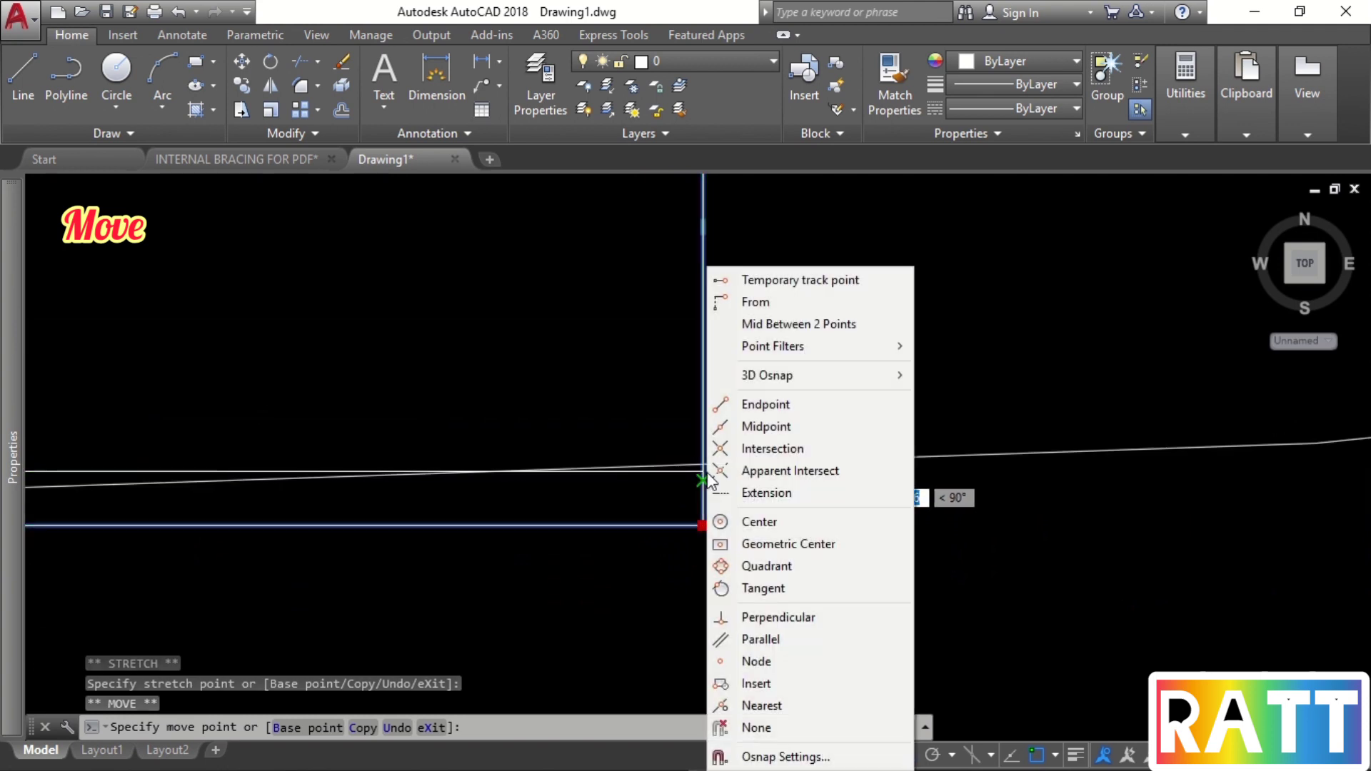
left_click(750, 450)
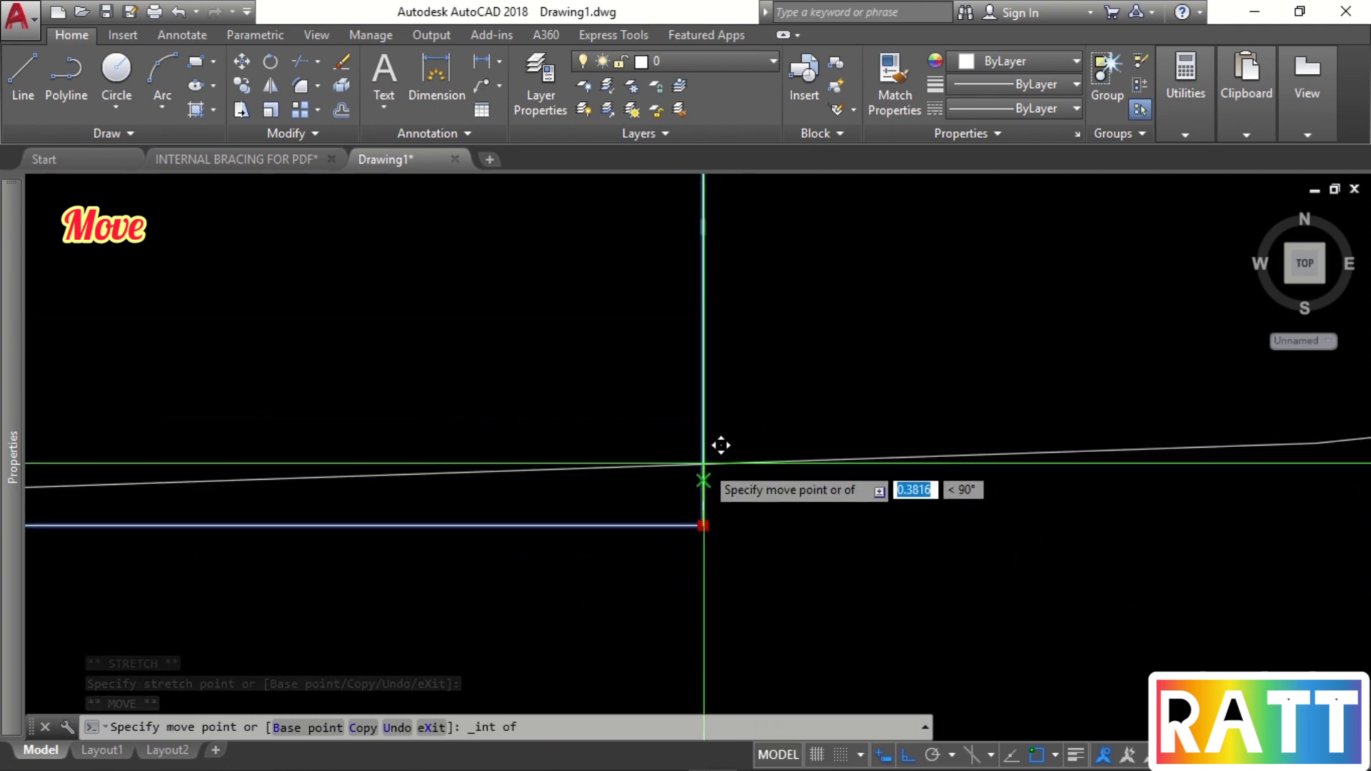
scroll(719, 448, "up", 3)
left_click(697, 471)
scroll(708, 526, "down", 5)
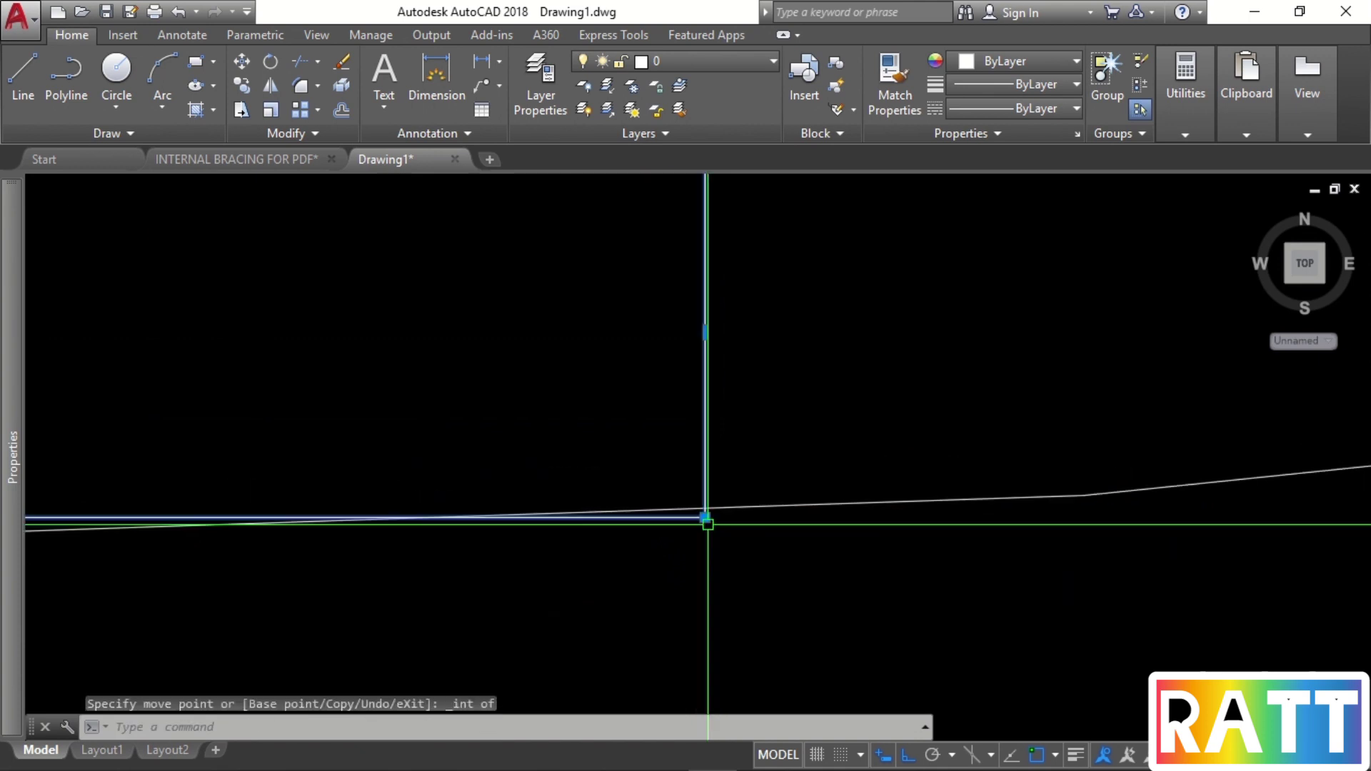
scroll(715, 546, "up", 2)
key("Return")
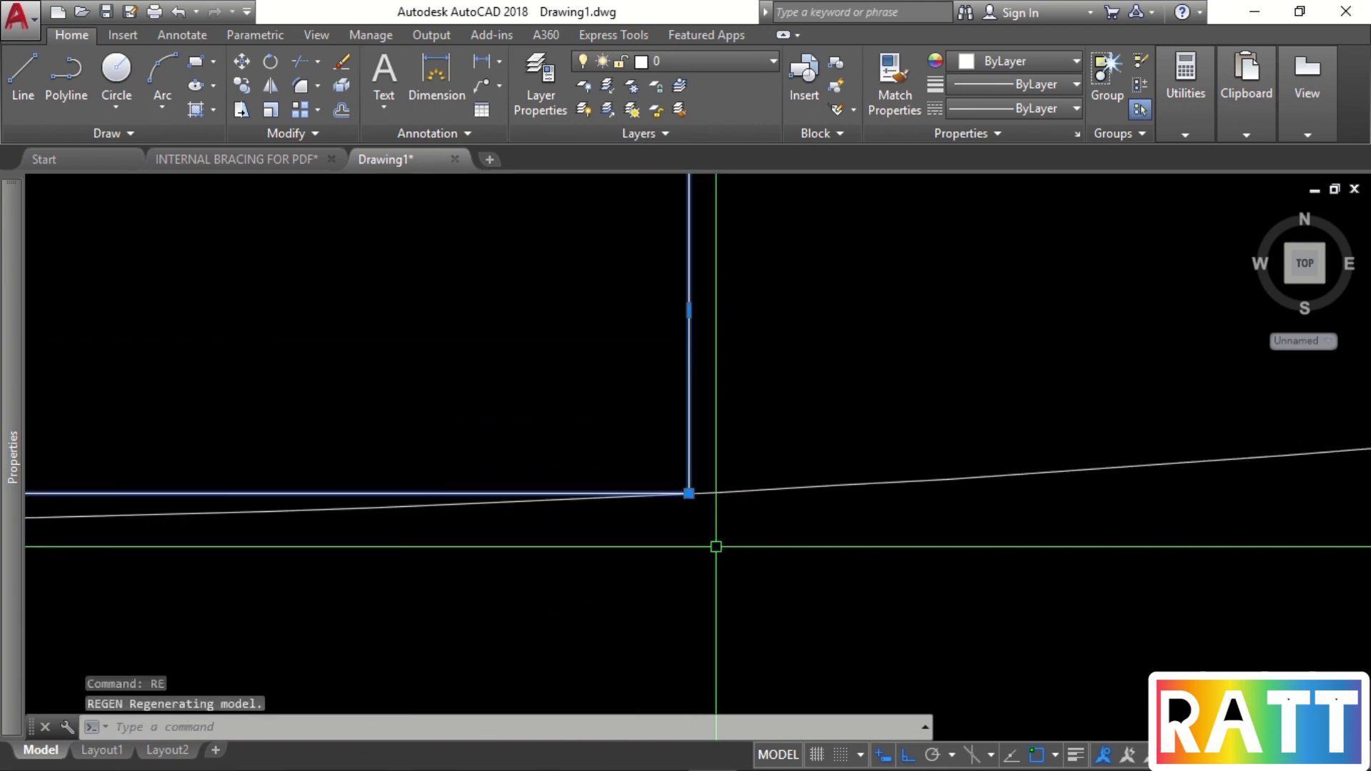
scroll(713, 535, "down", 4)
key("Escape")
scroll(554, 521, "down", 5)
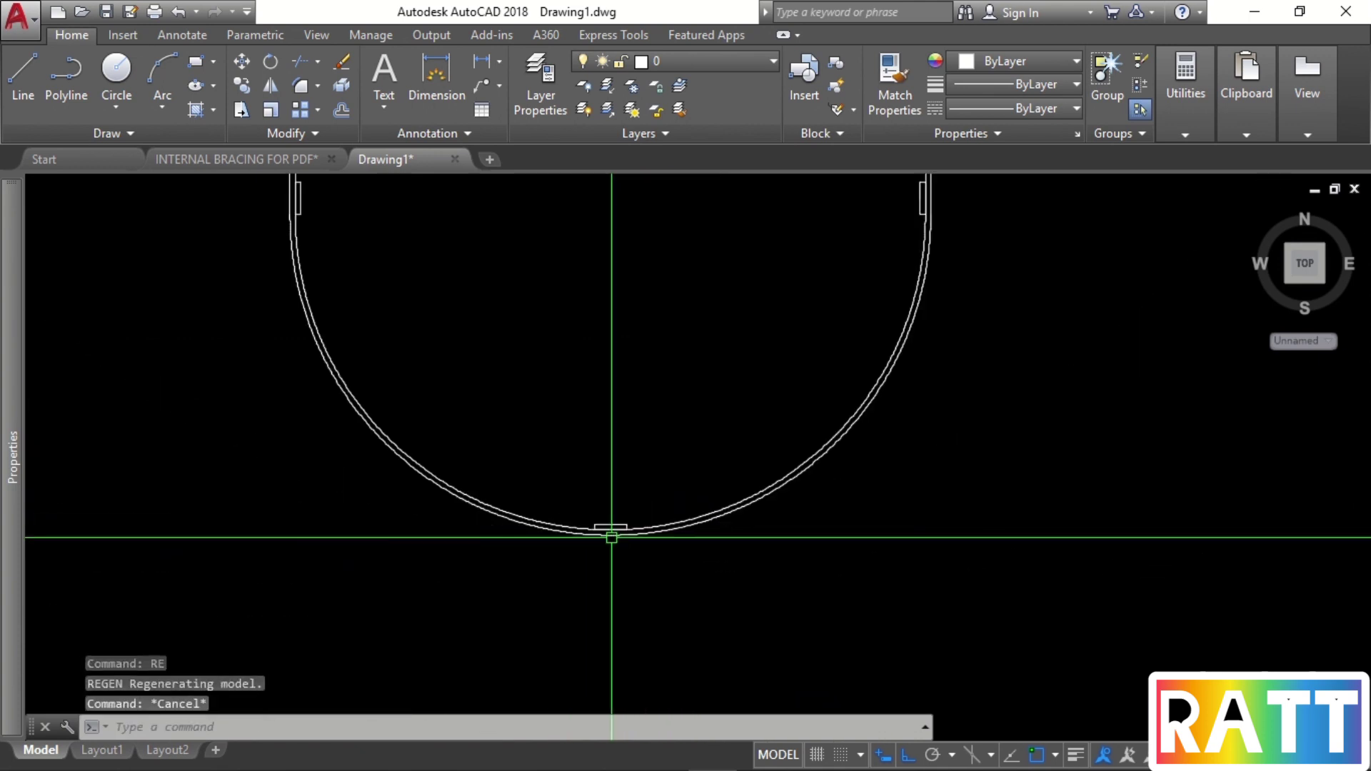
Rotate a copy of the bottom rectangle by 45° about the centre of the cage's arc.
scroll(618, 561, "up", 2)
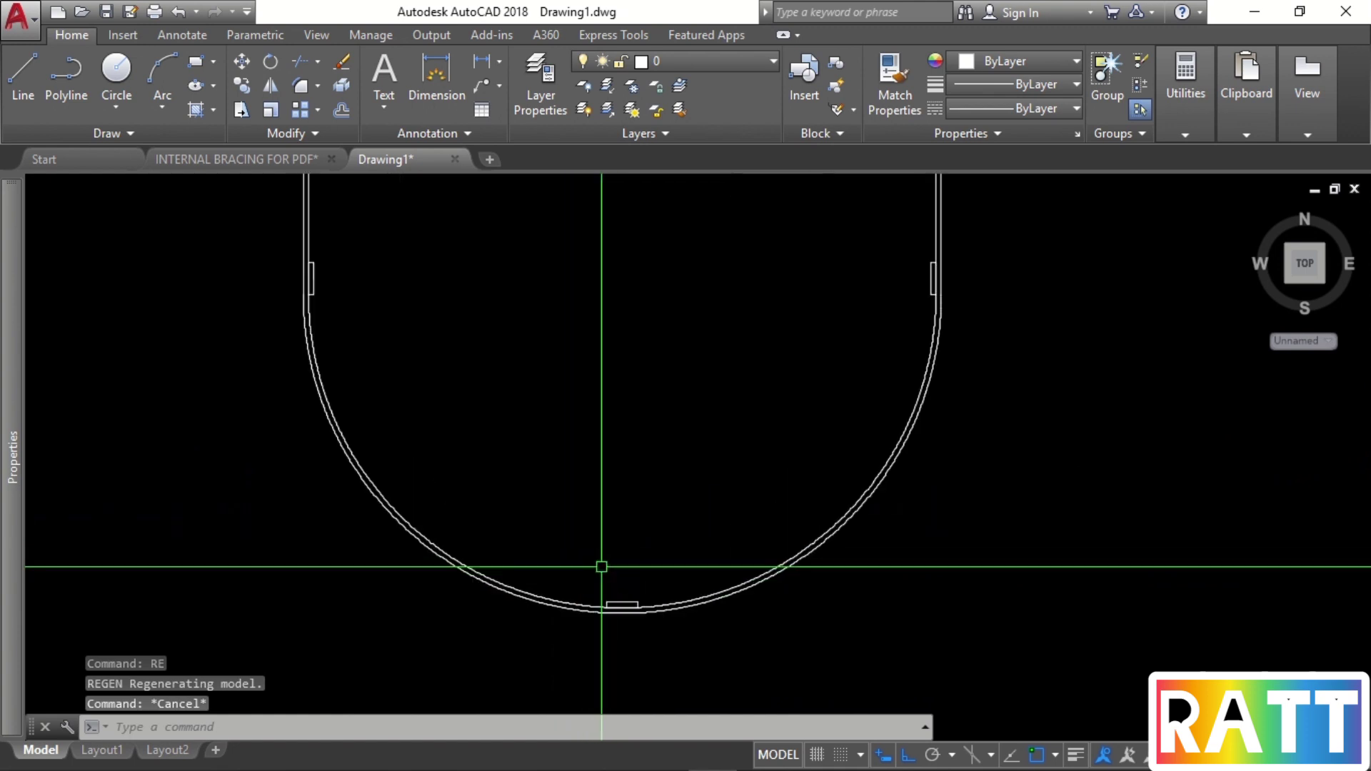
left_click(582, 547)
left_click(683, 644)
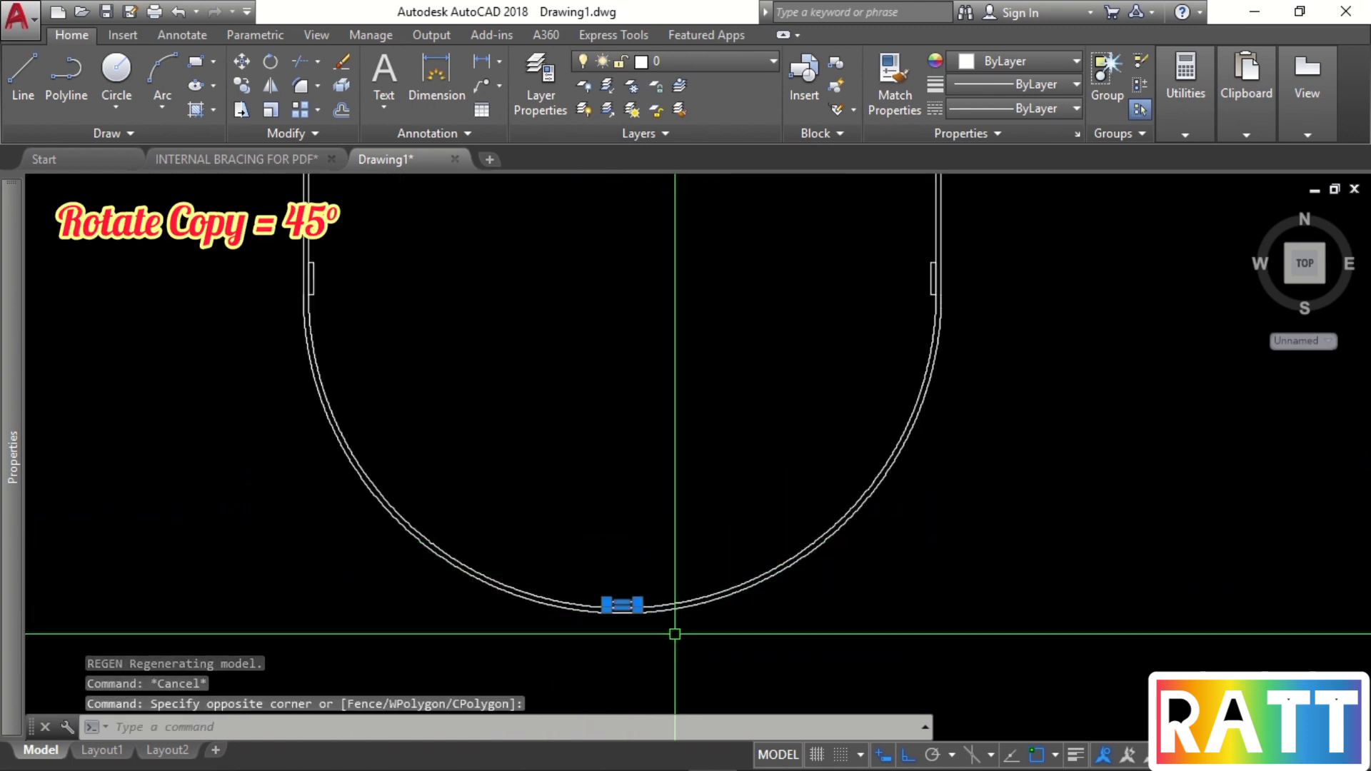
type("ro")
key("Return")
scroll(907, 571, "down", 2)
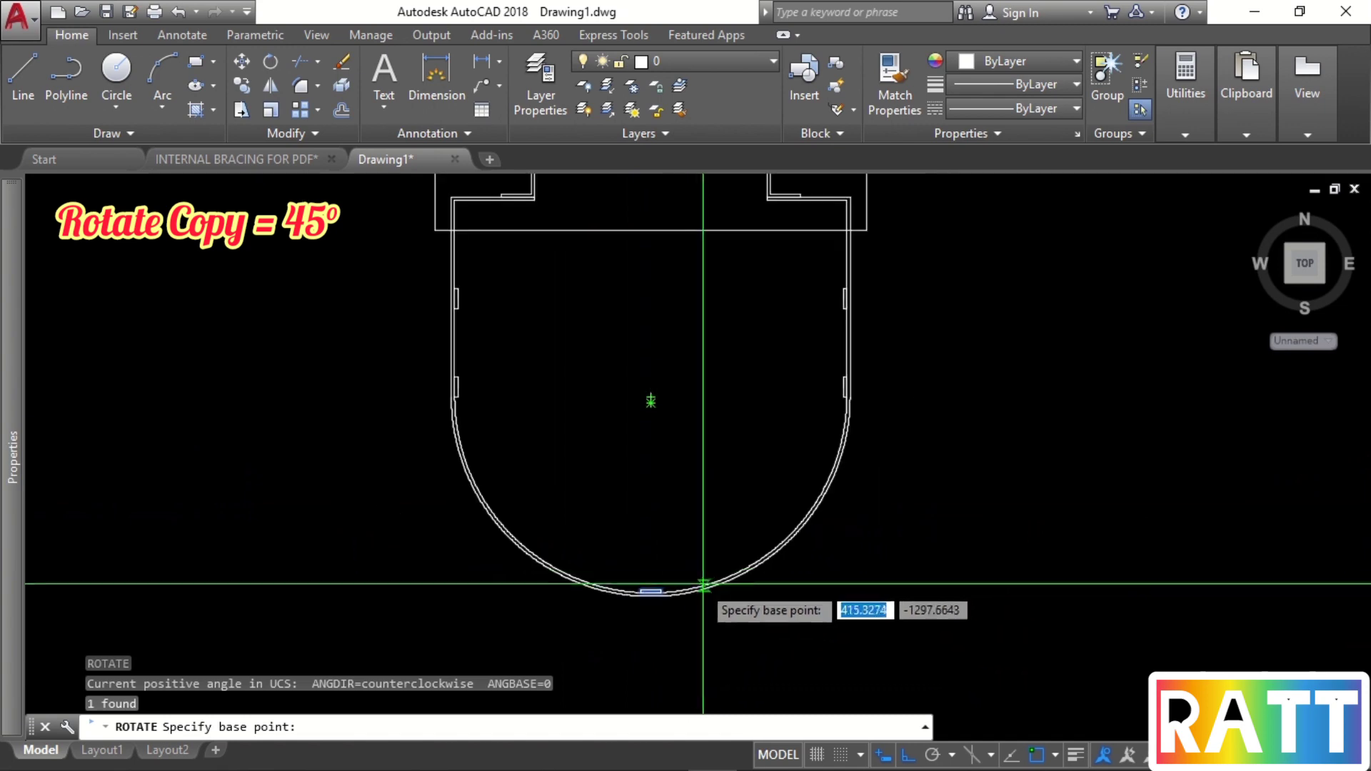
right_click(705, 584, "shift")
left_click(757, 334)
left_click(726, 571)
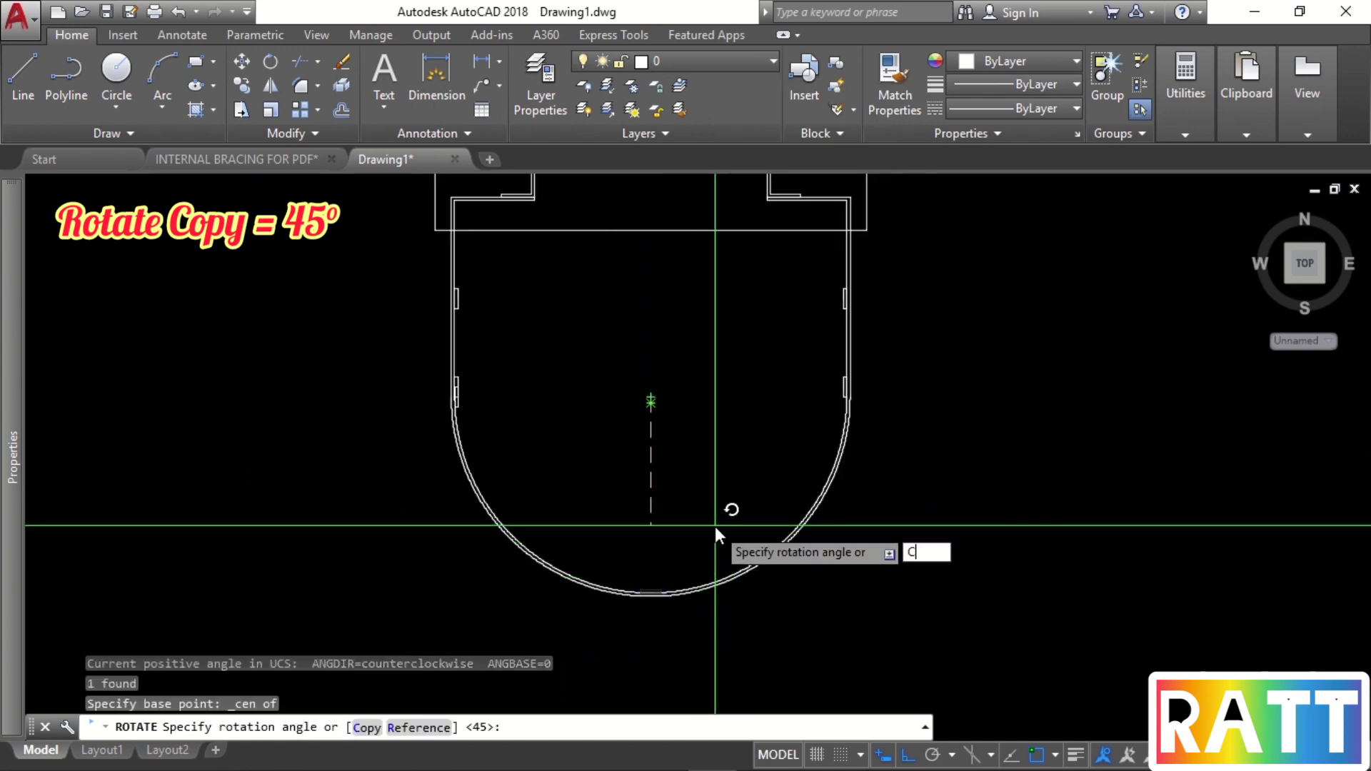
type("C")
key("Return")
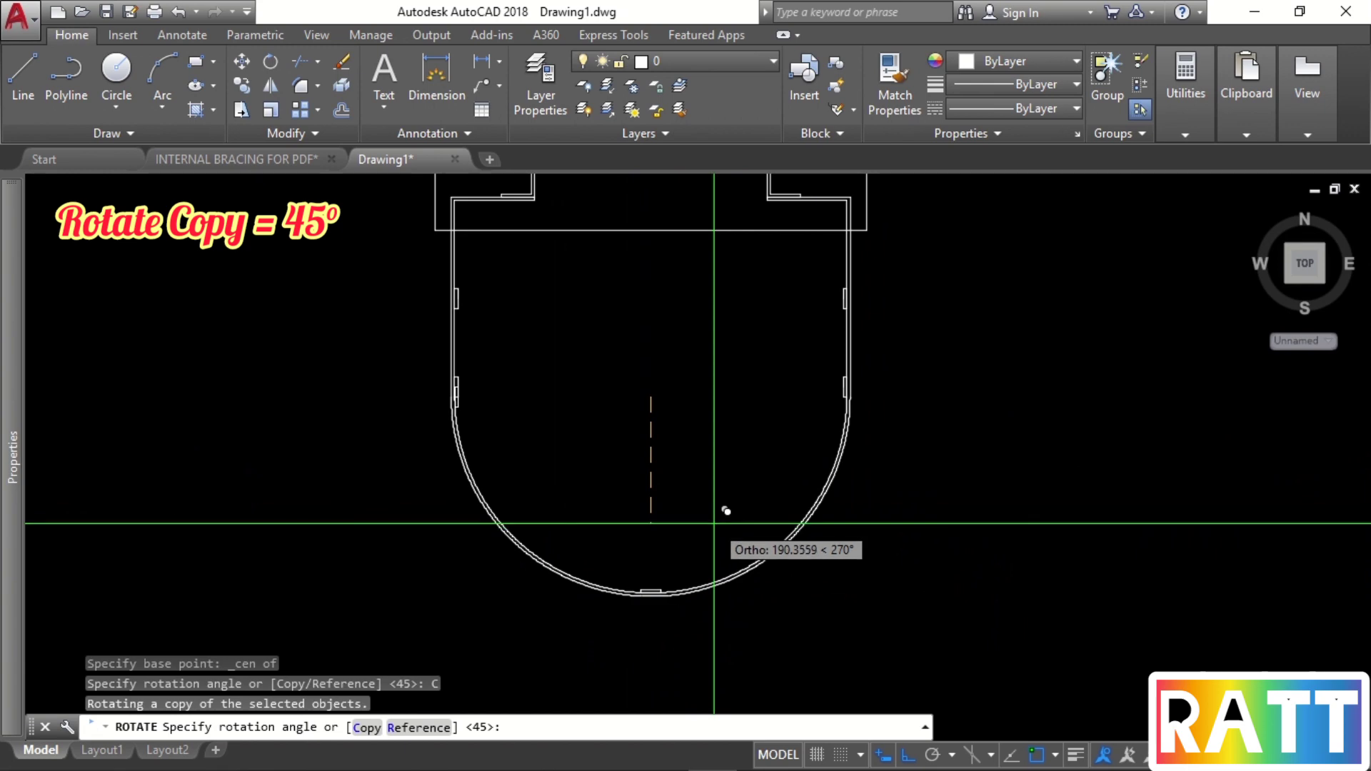
type("45")
key("Return")
key("Return")
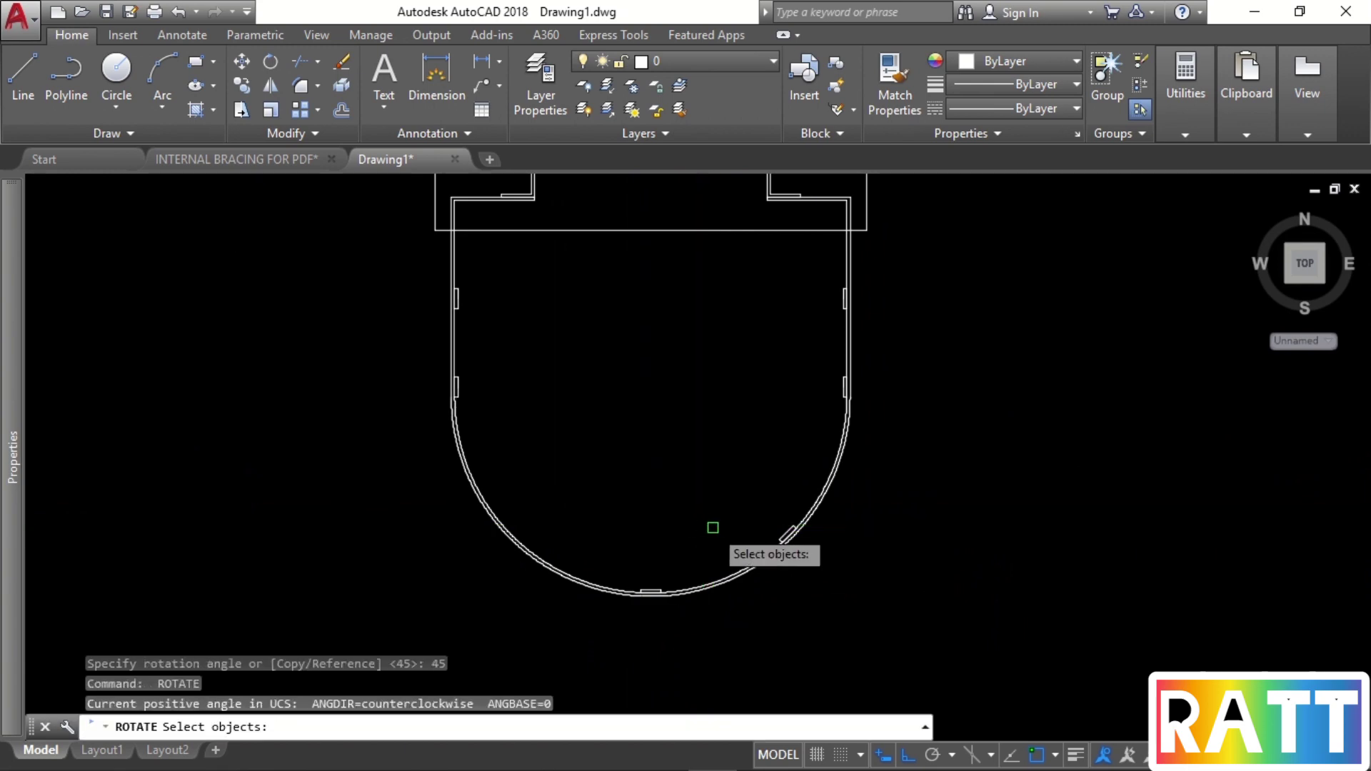
key("Escape")
Mirror the angled rectangle across the vertical line through the midpoint of the column rectangle's lower edge, keeping the original.
left_click(750, 500)
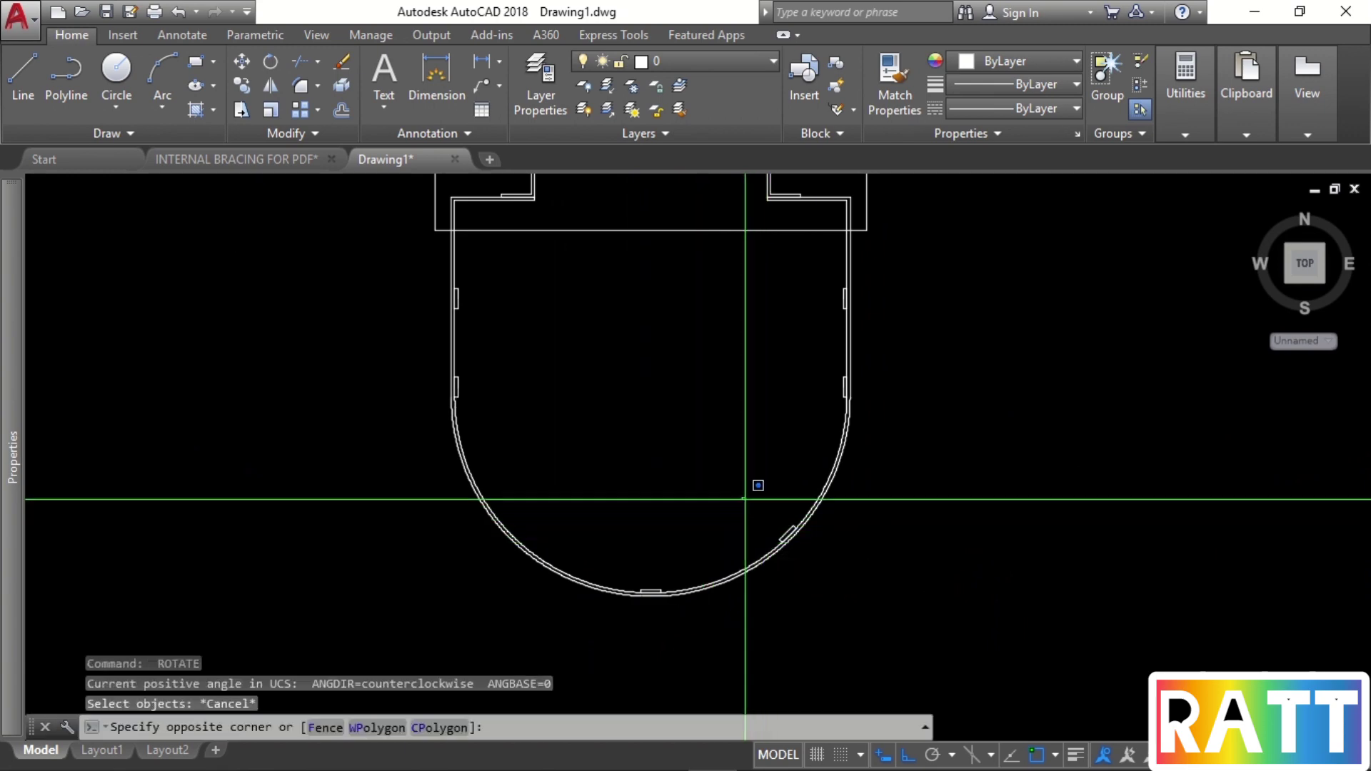
left_click(841, 576)
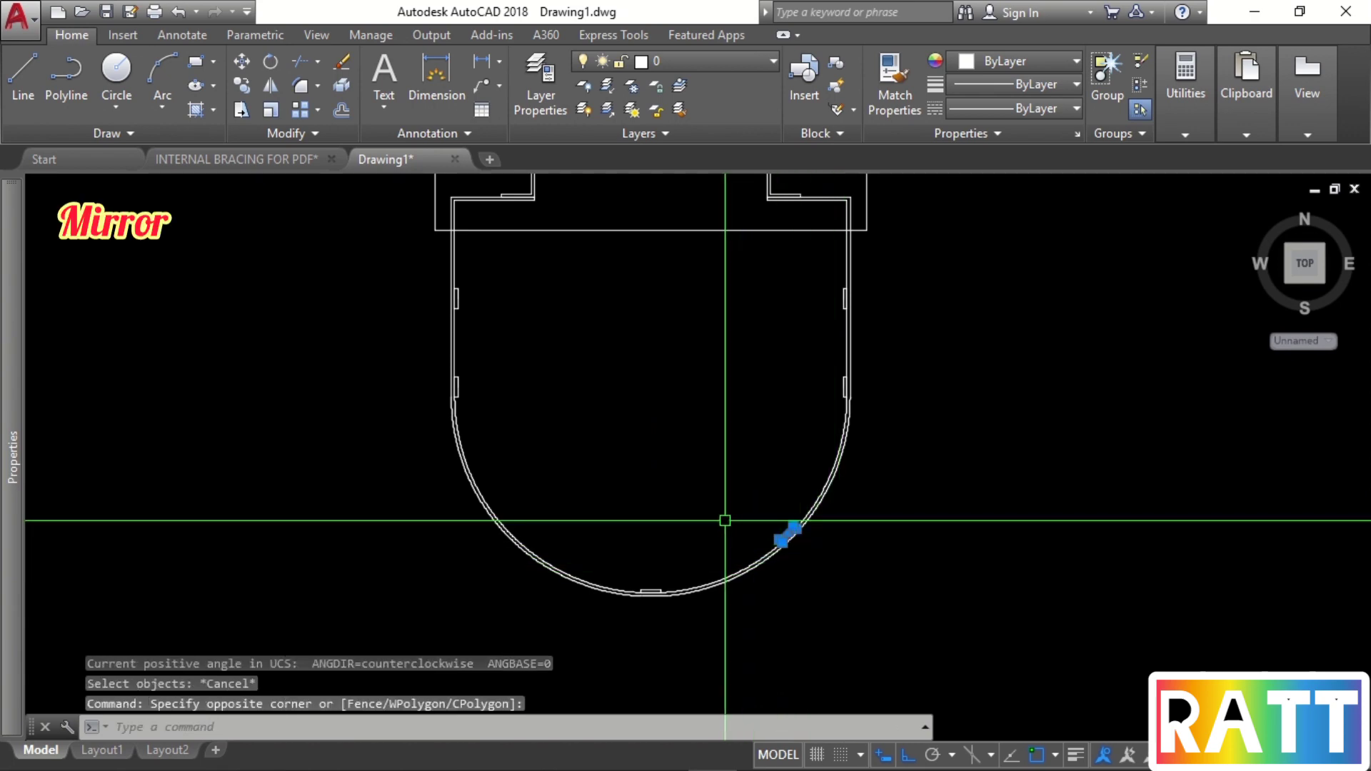
key("Return")
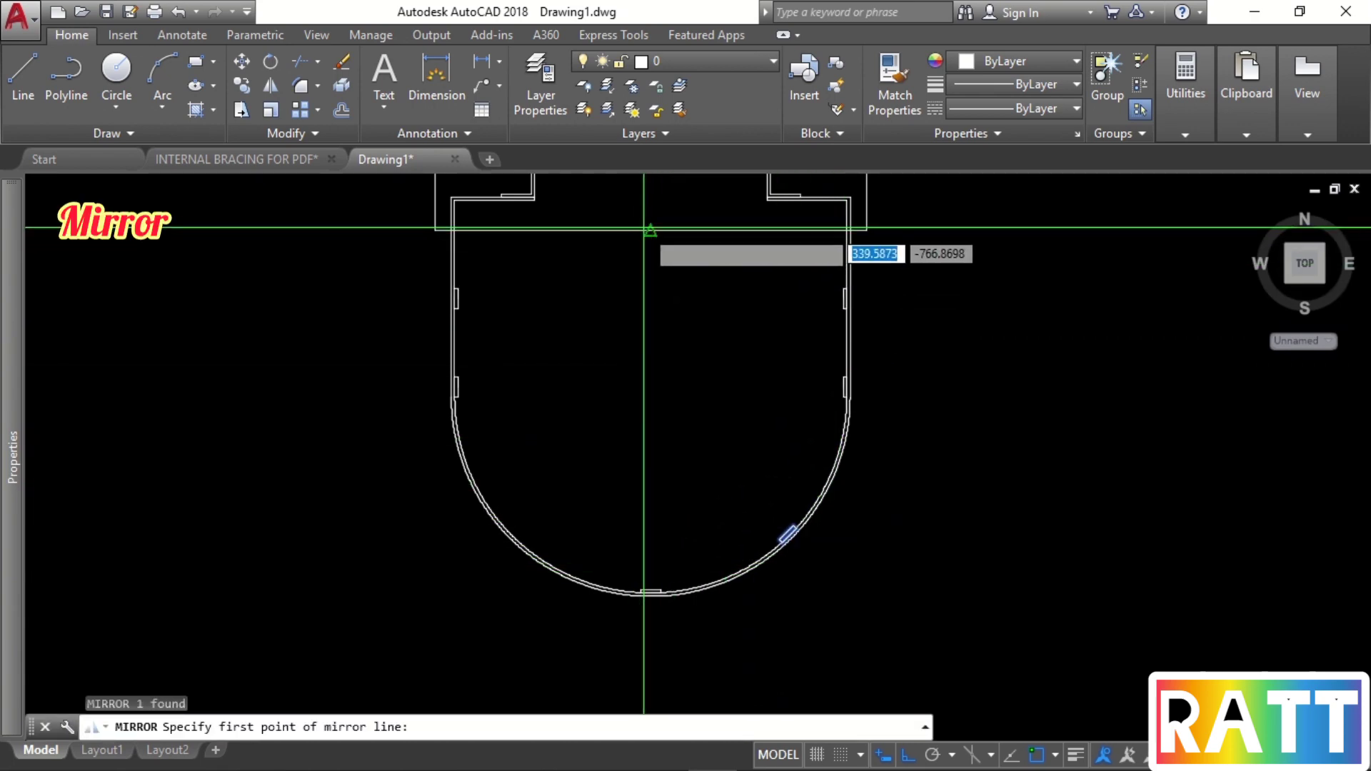
left_click(650, 229)
left_click(675, 350)
key("Return")
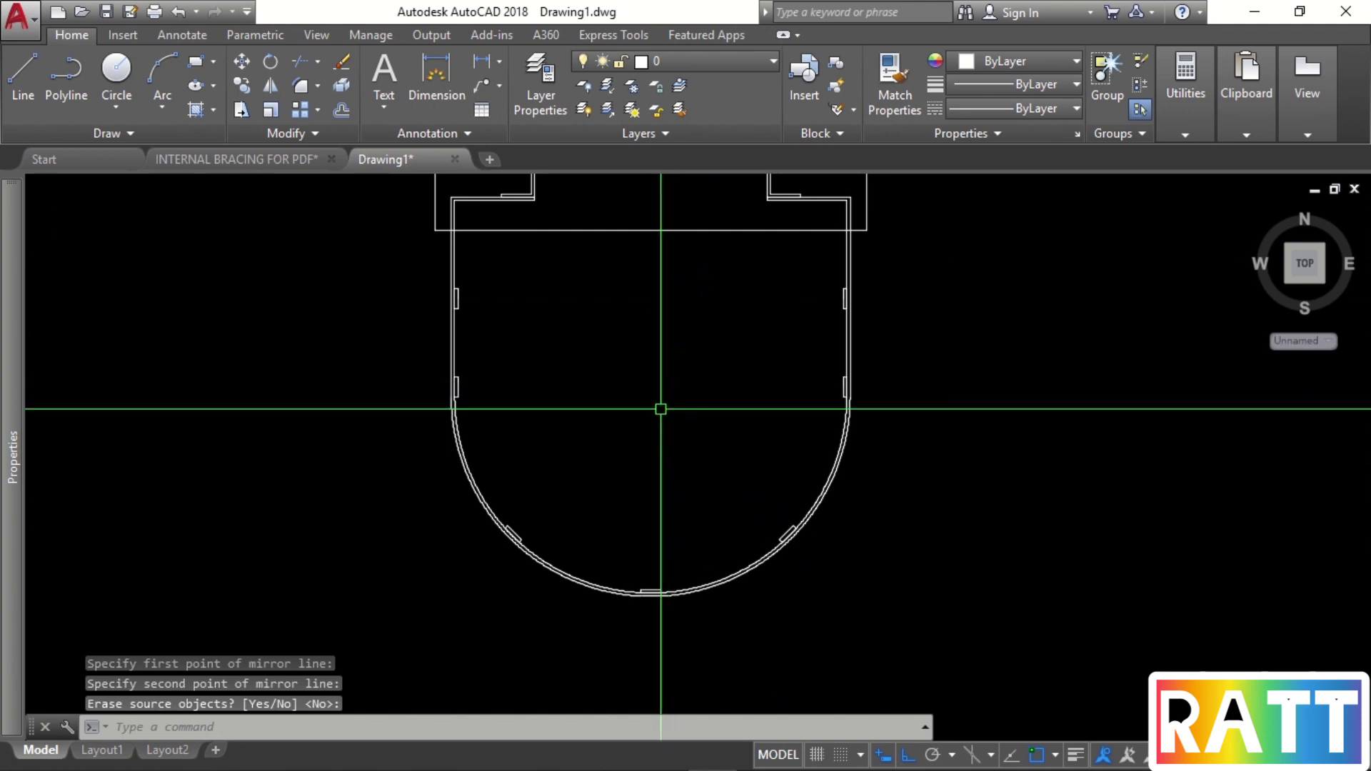
scroll(661, 429, "down", 2)
key("Escape")
Switch the drawing to the southeast isometric view with the -VIEW command.
type("-")
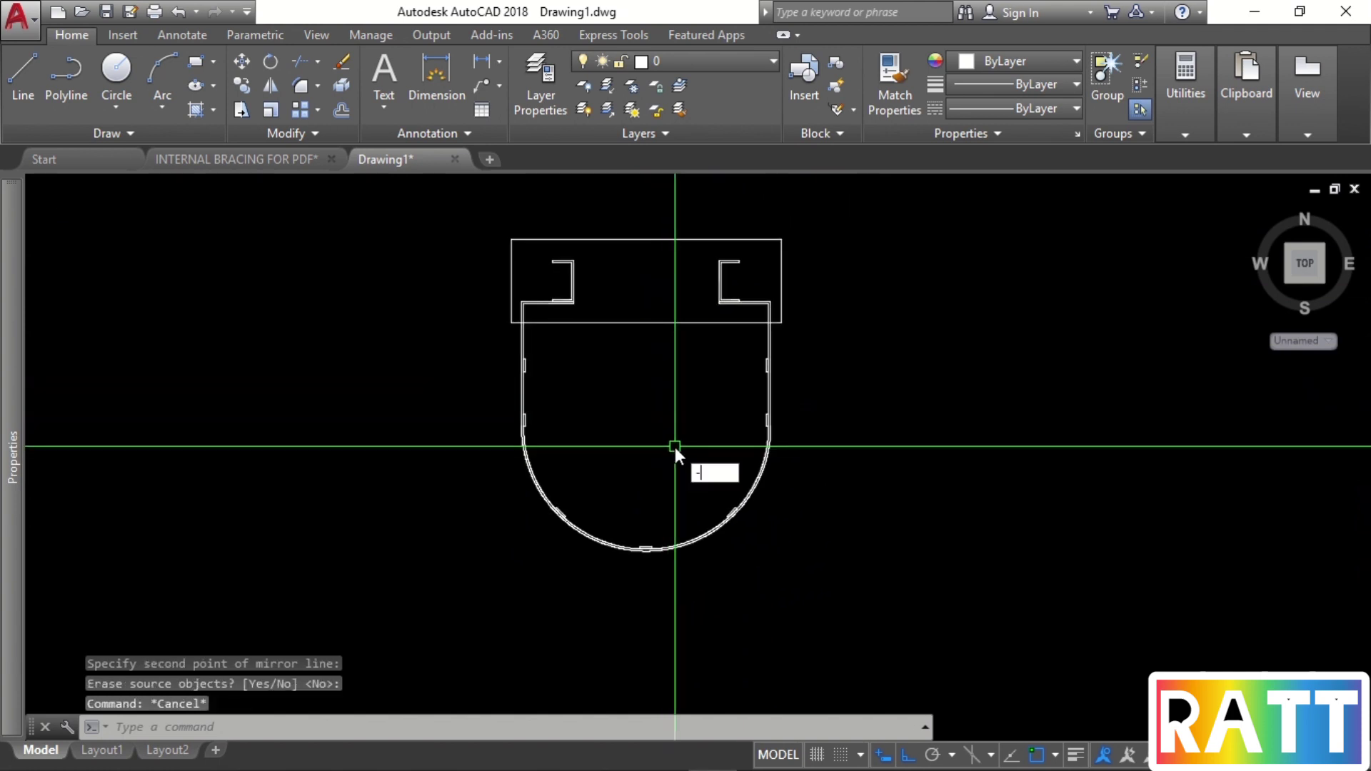
type("v")
key("Return")
type("SE")
key("Return")
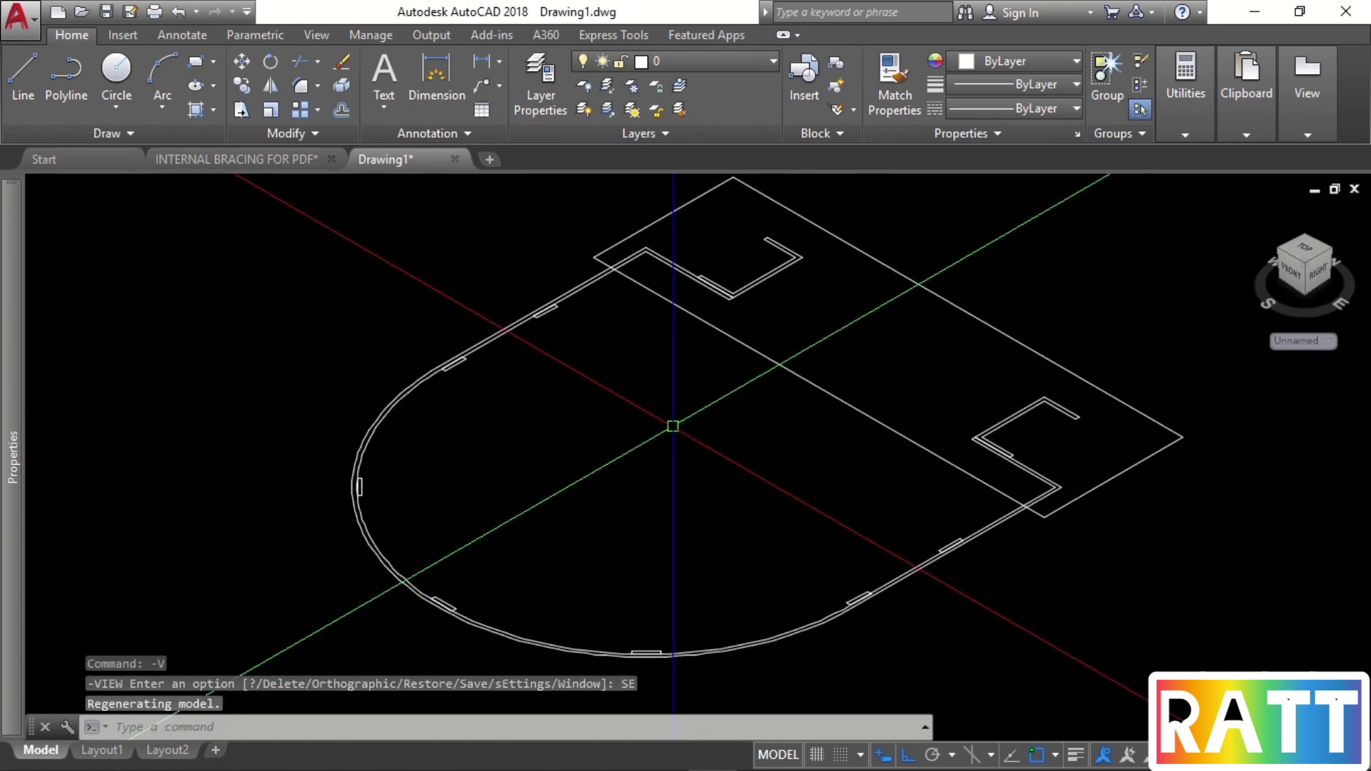
scroll(615, 436, "down", 2)
Check the concrete column's height in the INTERNAL BRACING FOR PDF drawing and presspull the column rectangle in Drawing1 downward by 500.
left_click(288, 159)
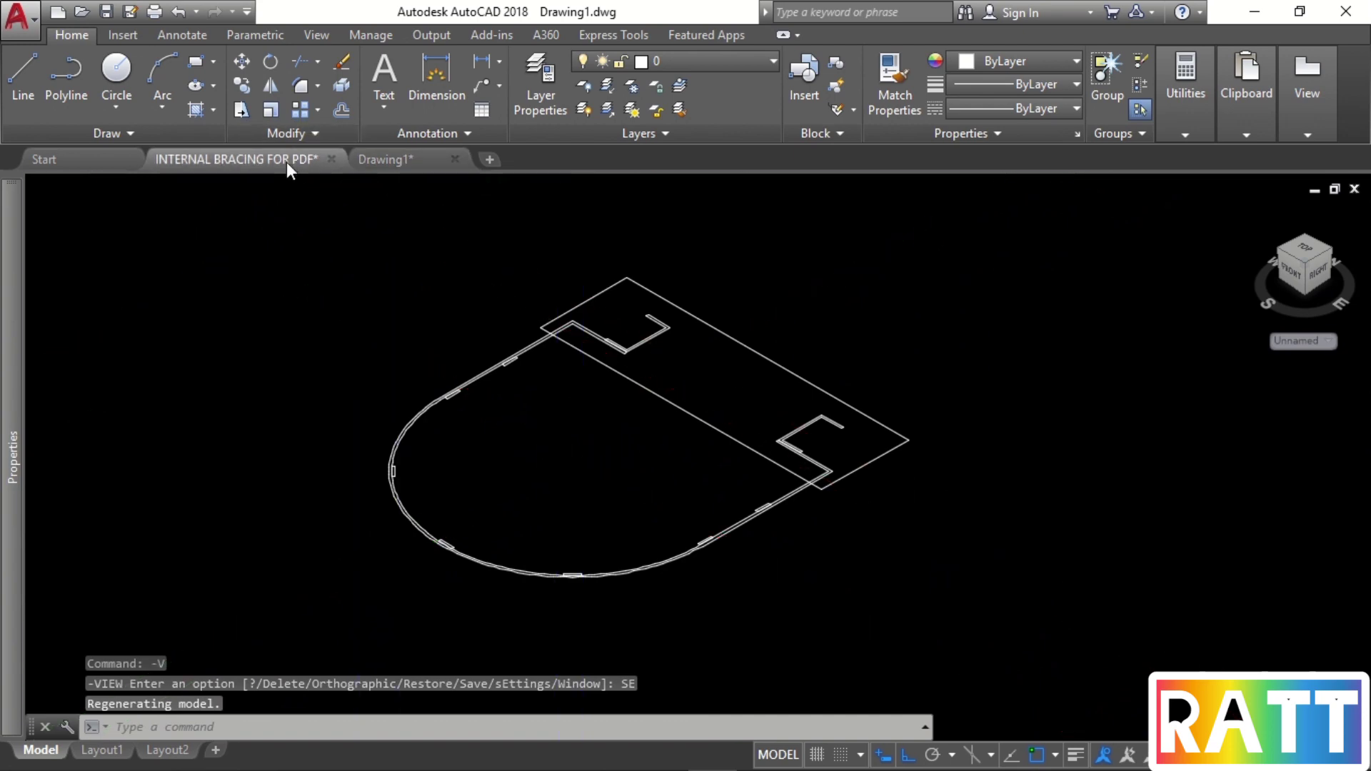
scroll(524, 344, "down", 4)
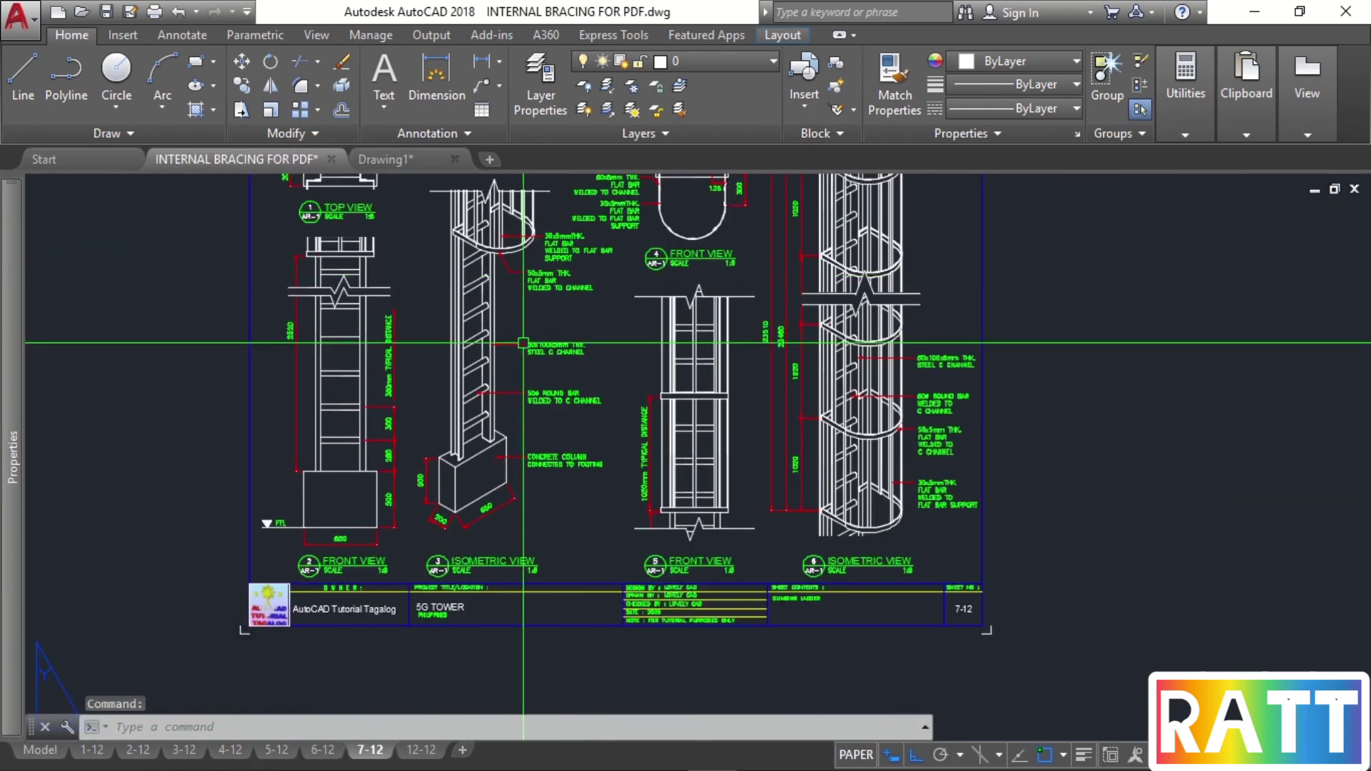
scroll(515, 444, "up", 4)
middle_click_drag(453, 477, 592, 466)
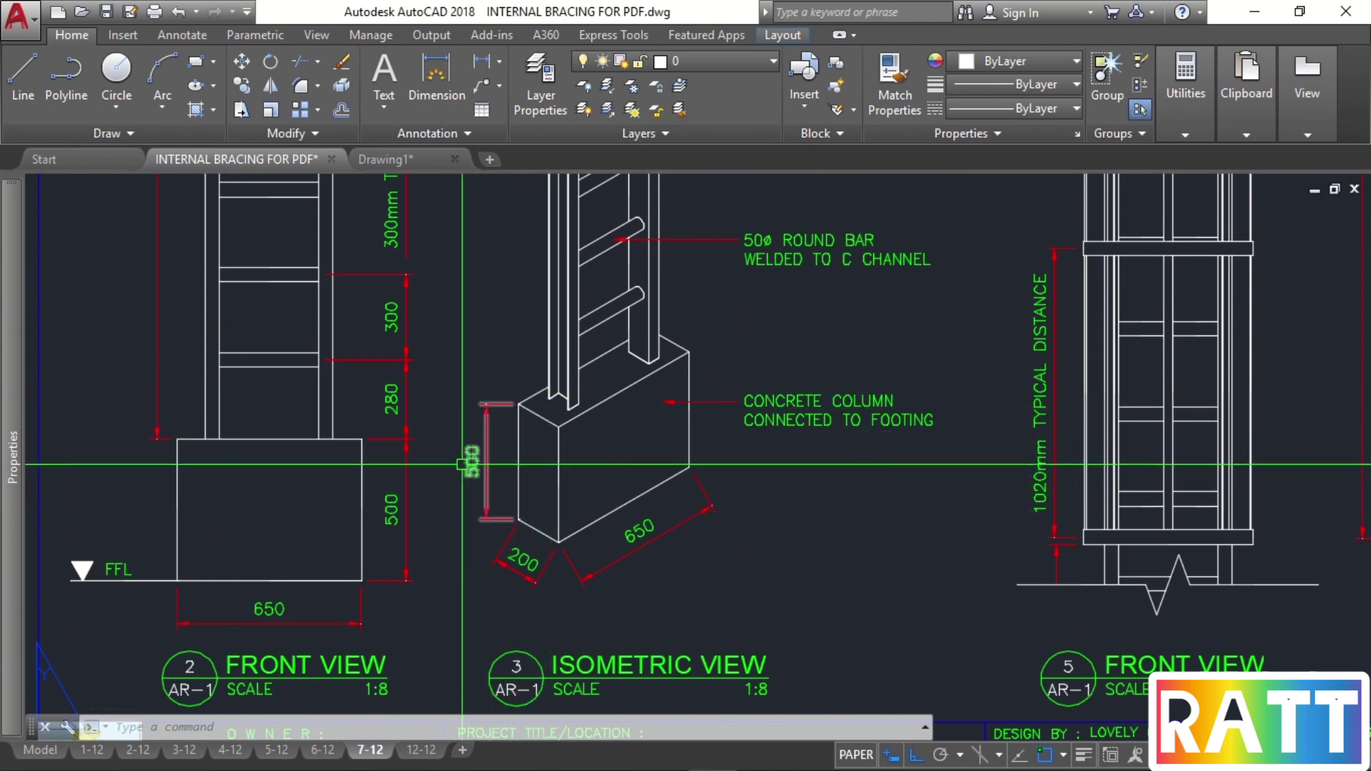
left_click(416, 167)
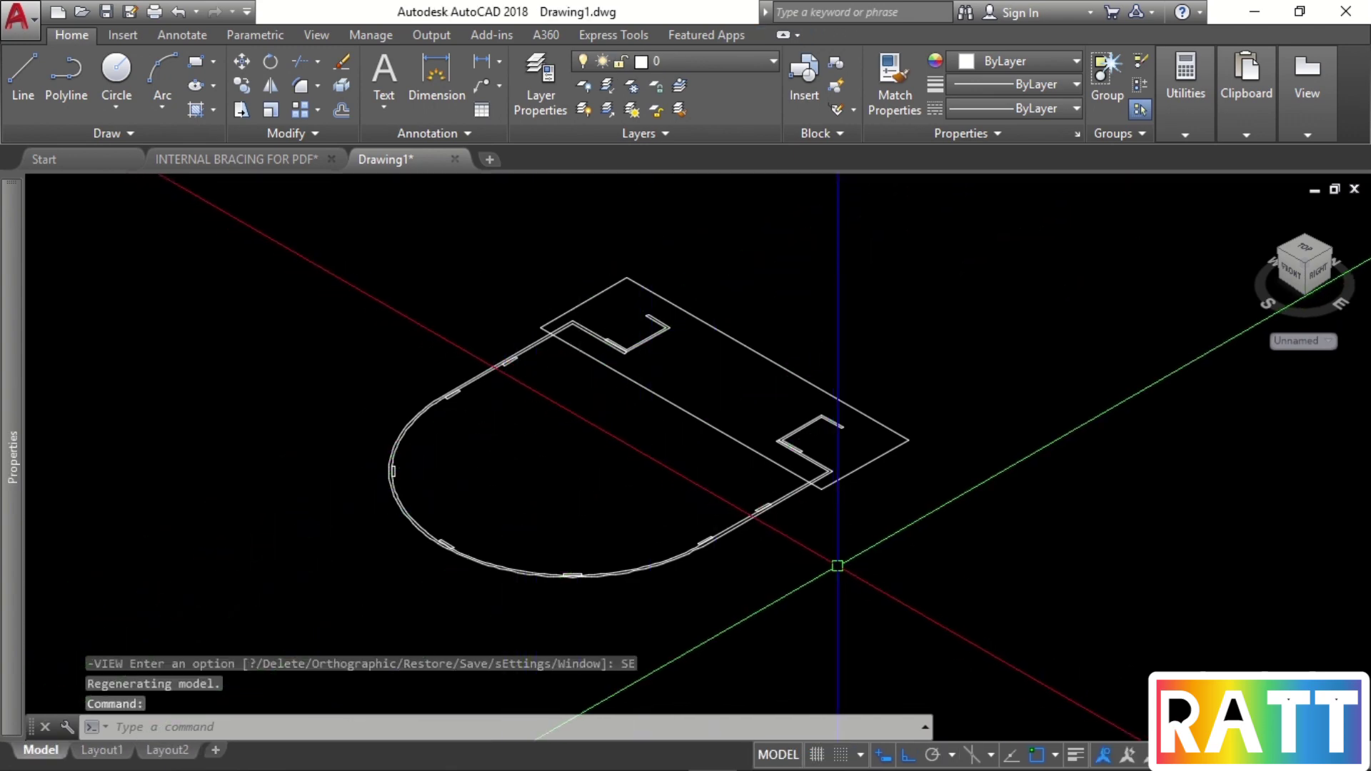
type("RESS")
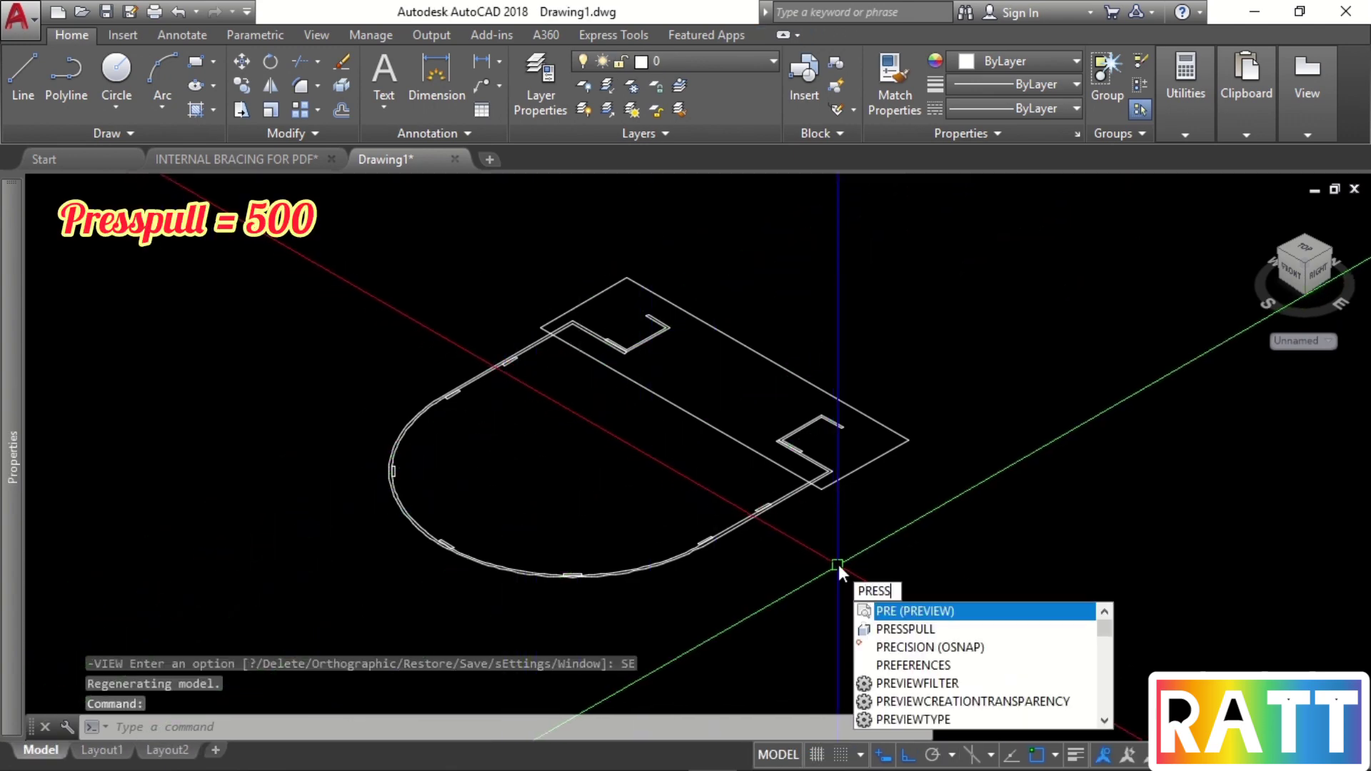
type("PULL")
key("Return")
left_click(850, 471)
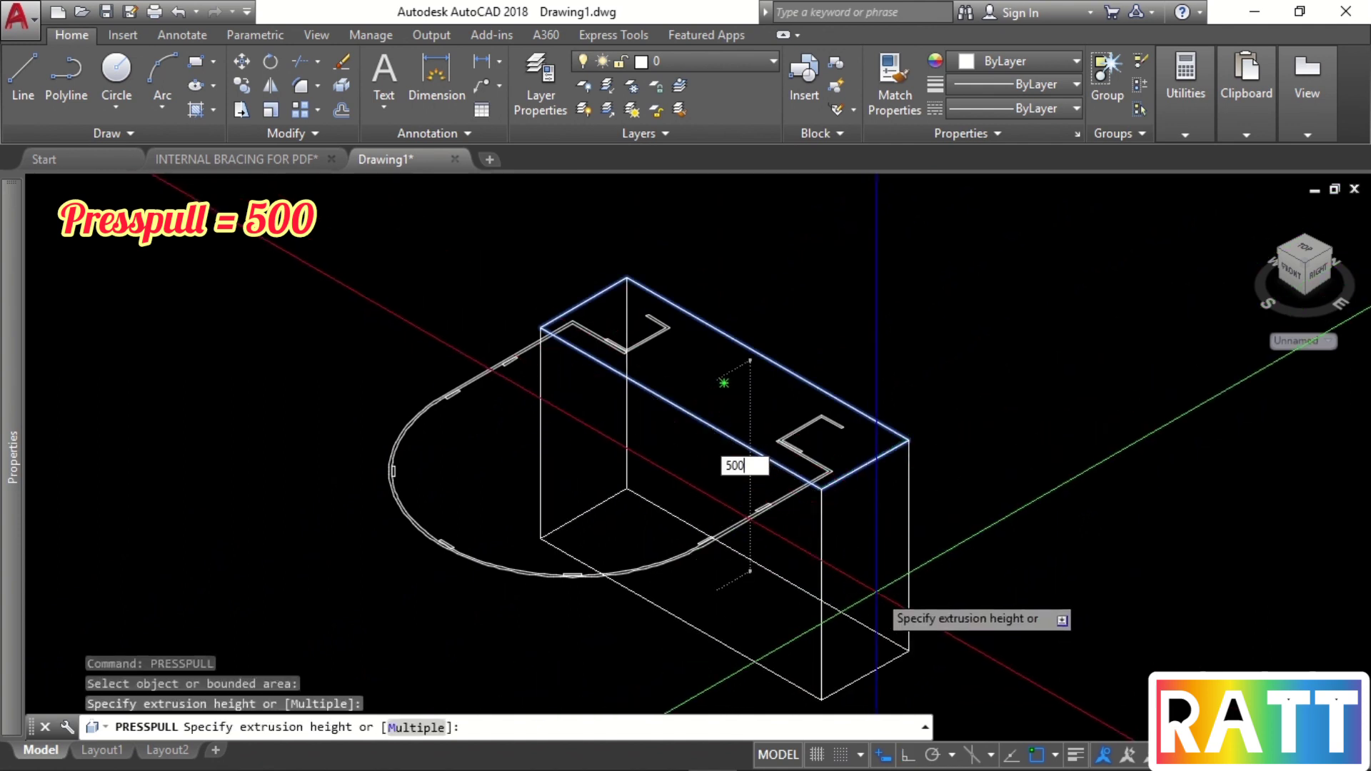
key("Return")
key("Return")
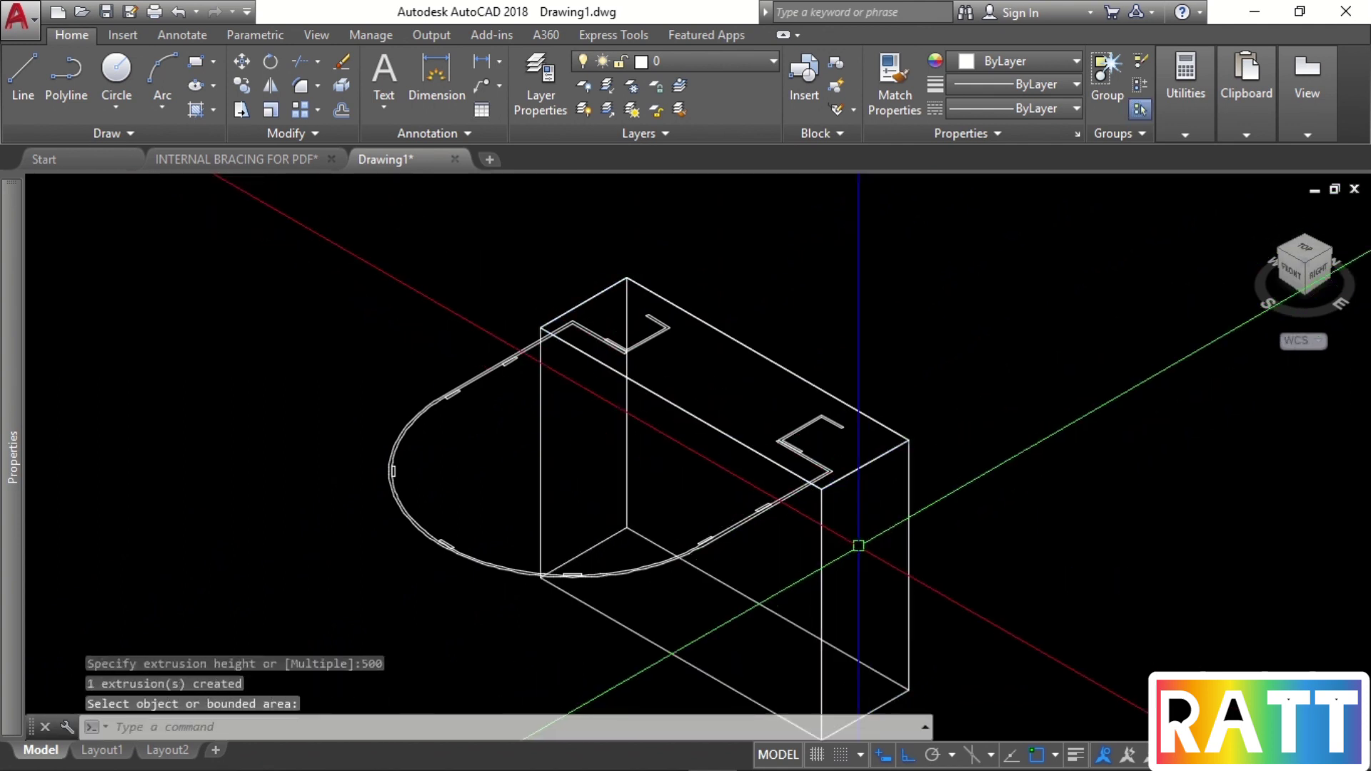
scroll(540, 422, "down", 2)
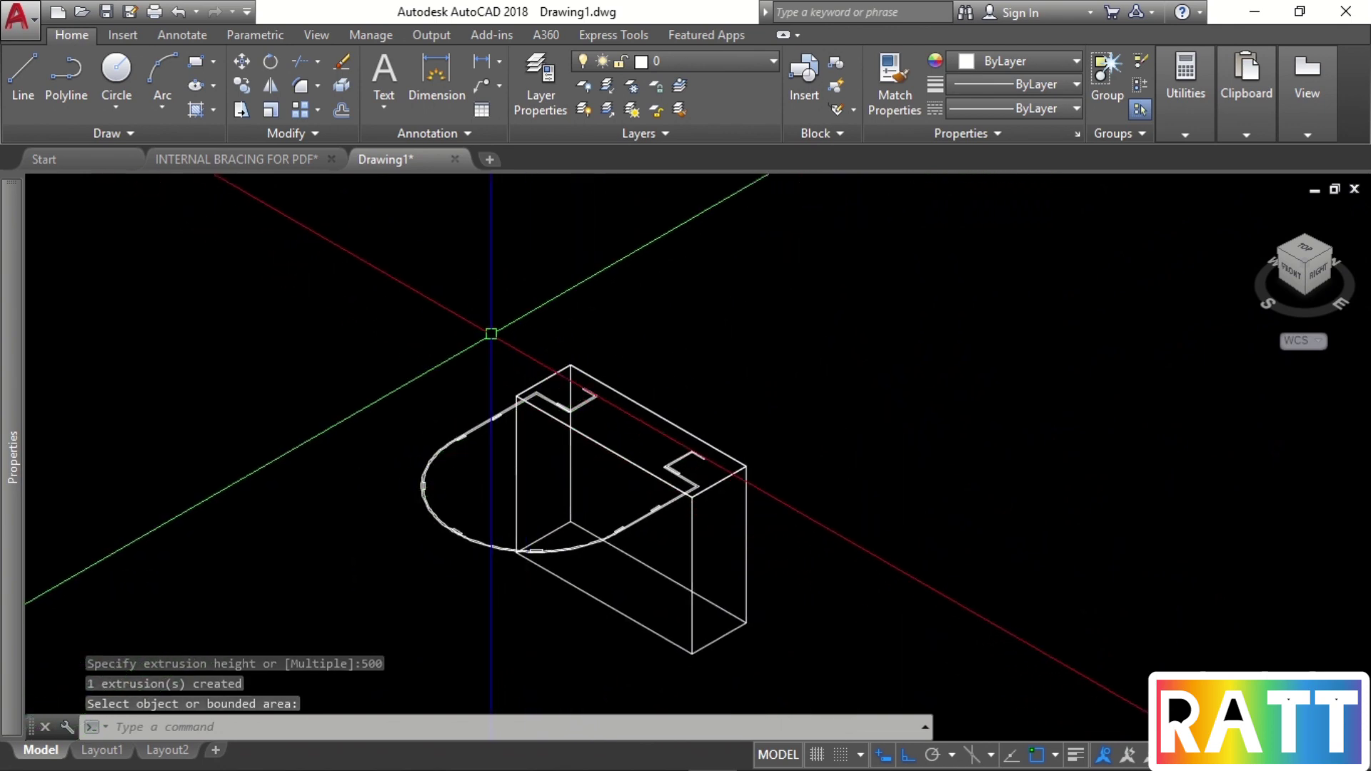
Examine the height dimensions of the ladder and its cage in the INTERNAL BRACING FOR PDF front and isometric views, and return to Drawing1.
left_click(278, 160)
scroll(438, 428, "down", 2)
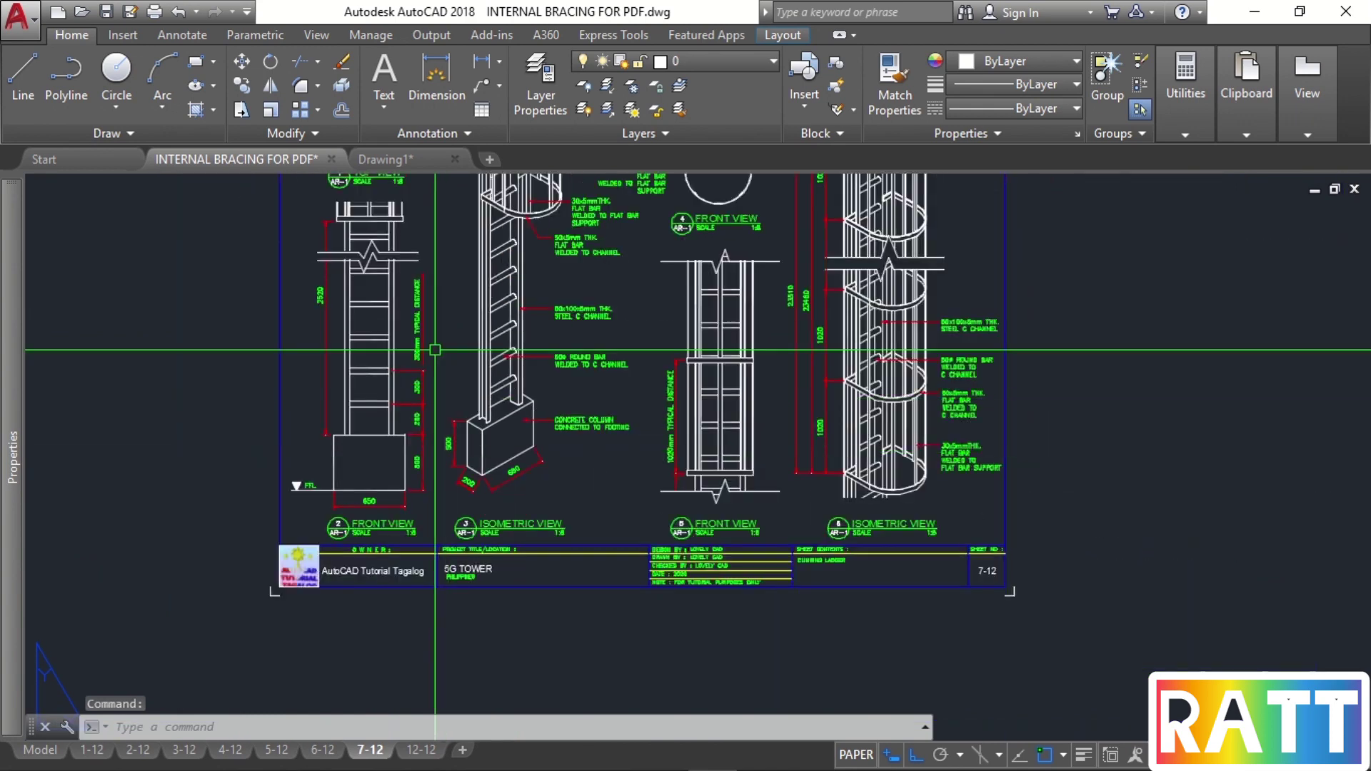
middle_click_drag(434, 349, 461, 476)
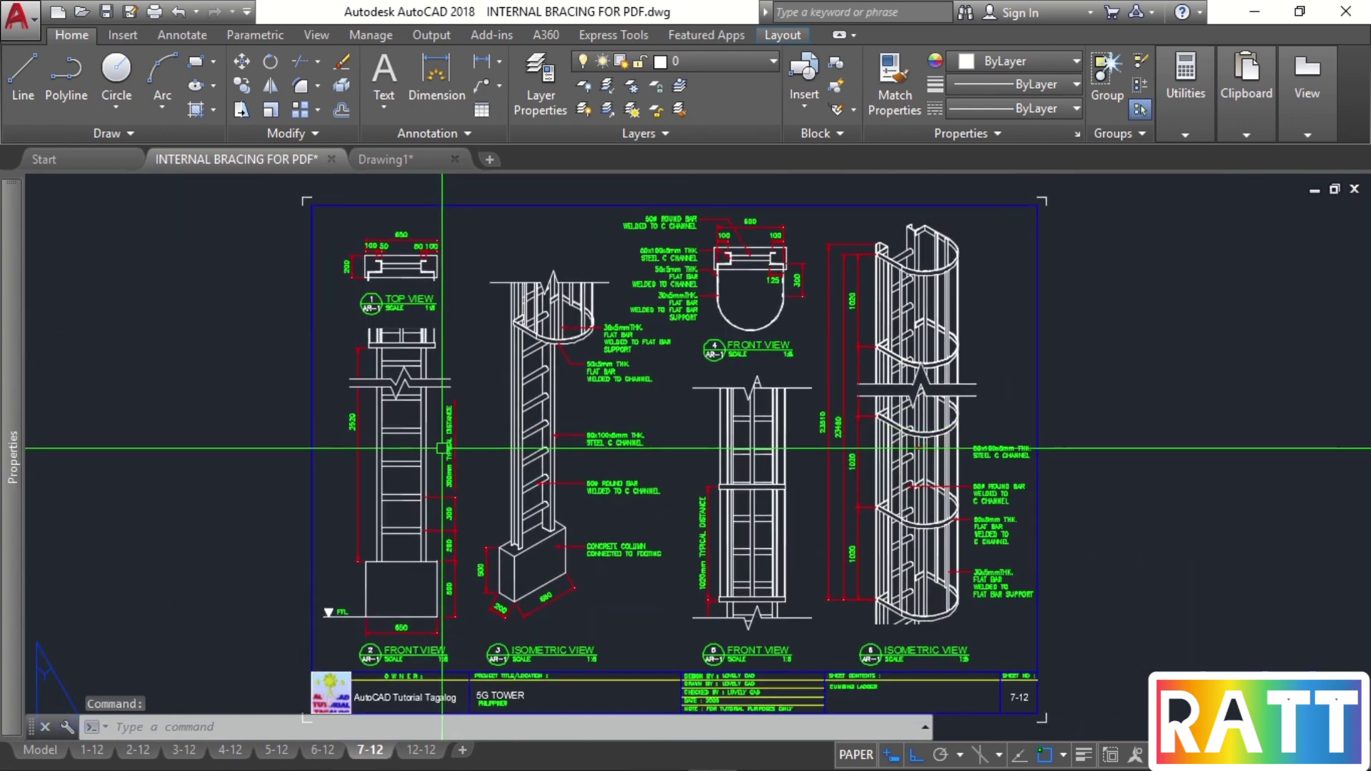
scroll(441, 448, "up", 5)
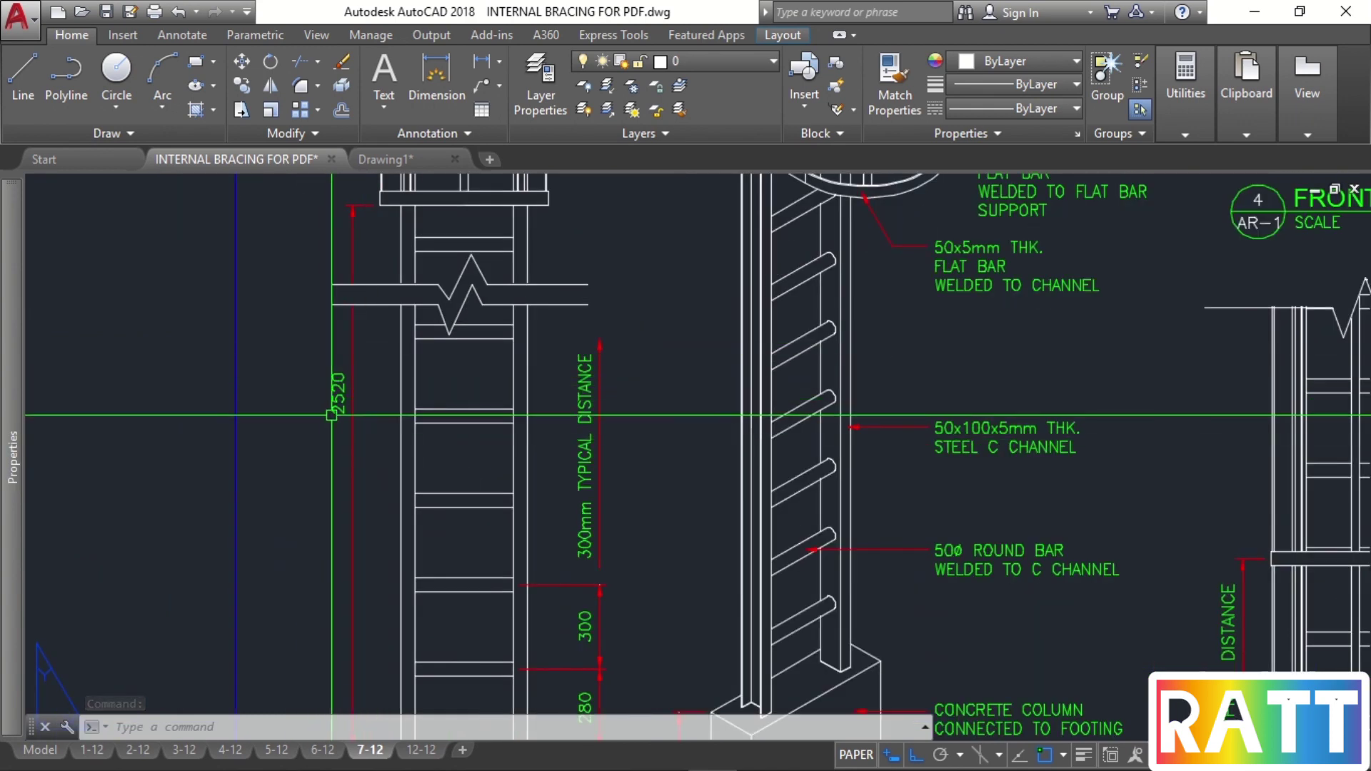
scroll(383, 425, "down", 2)
middle_click_drag(976, 475, 674, 540)
scroll(848, 468, "up", 2)
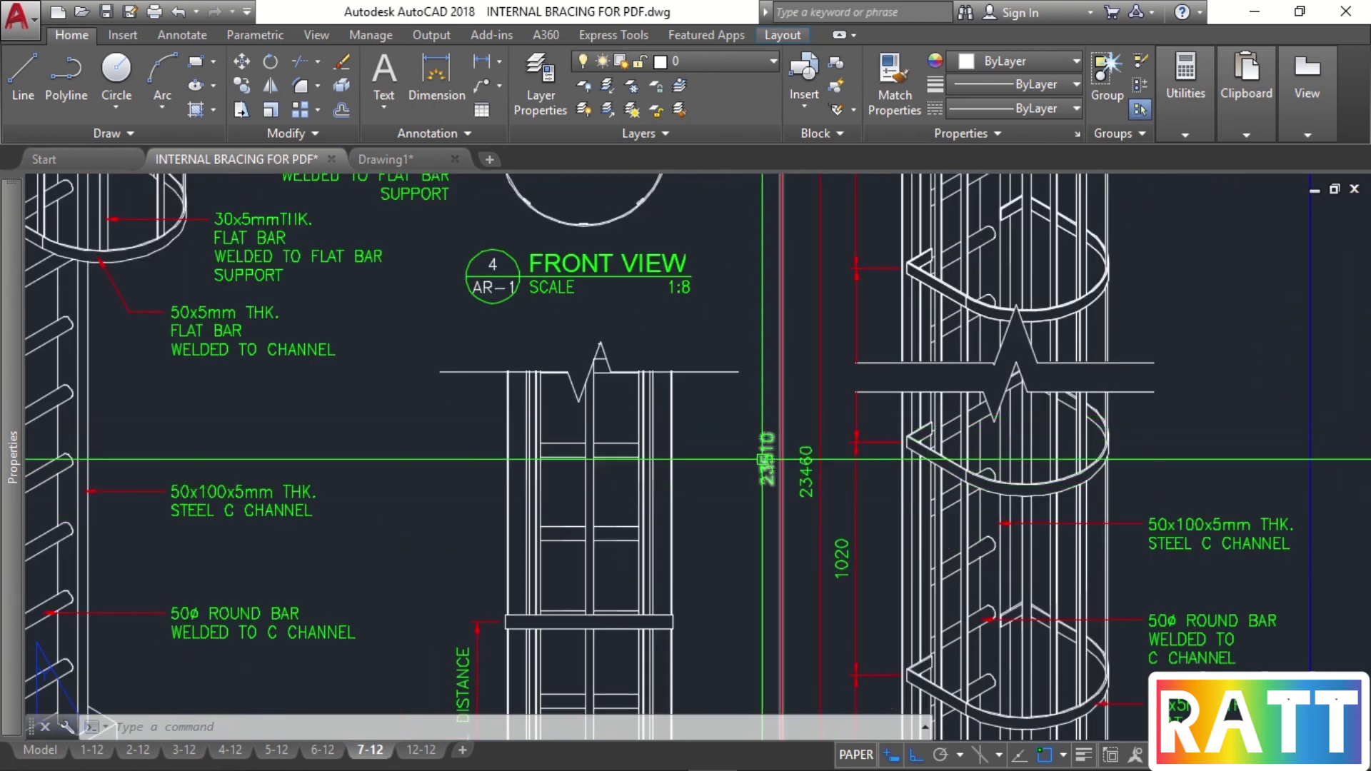
scroll(714, 429, "down", 4)
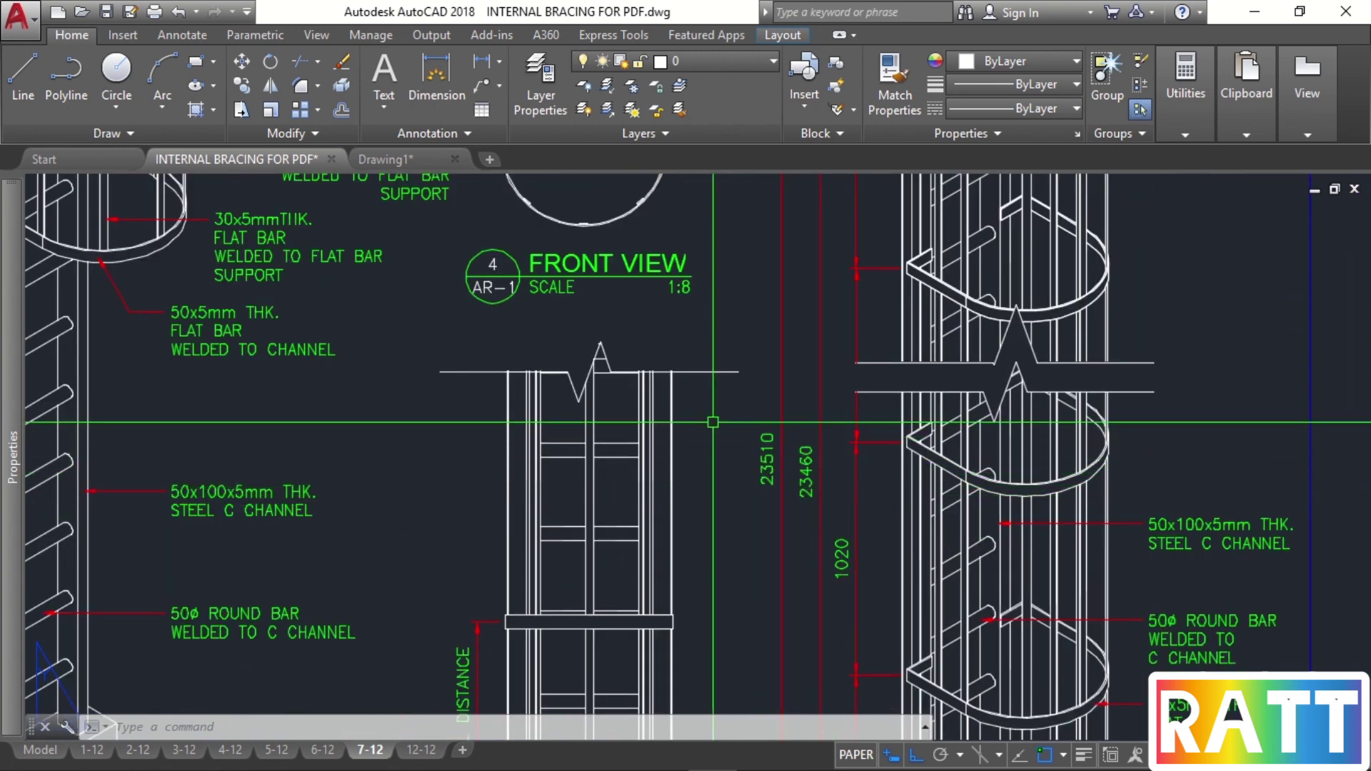
middle_click_drag(644, 445, 657, 398)
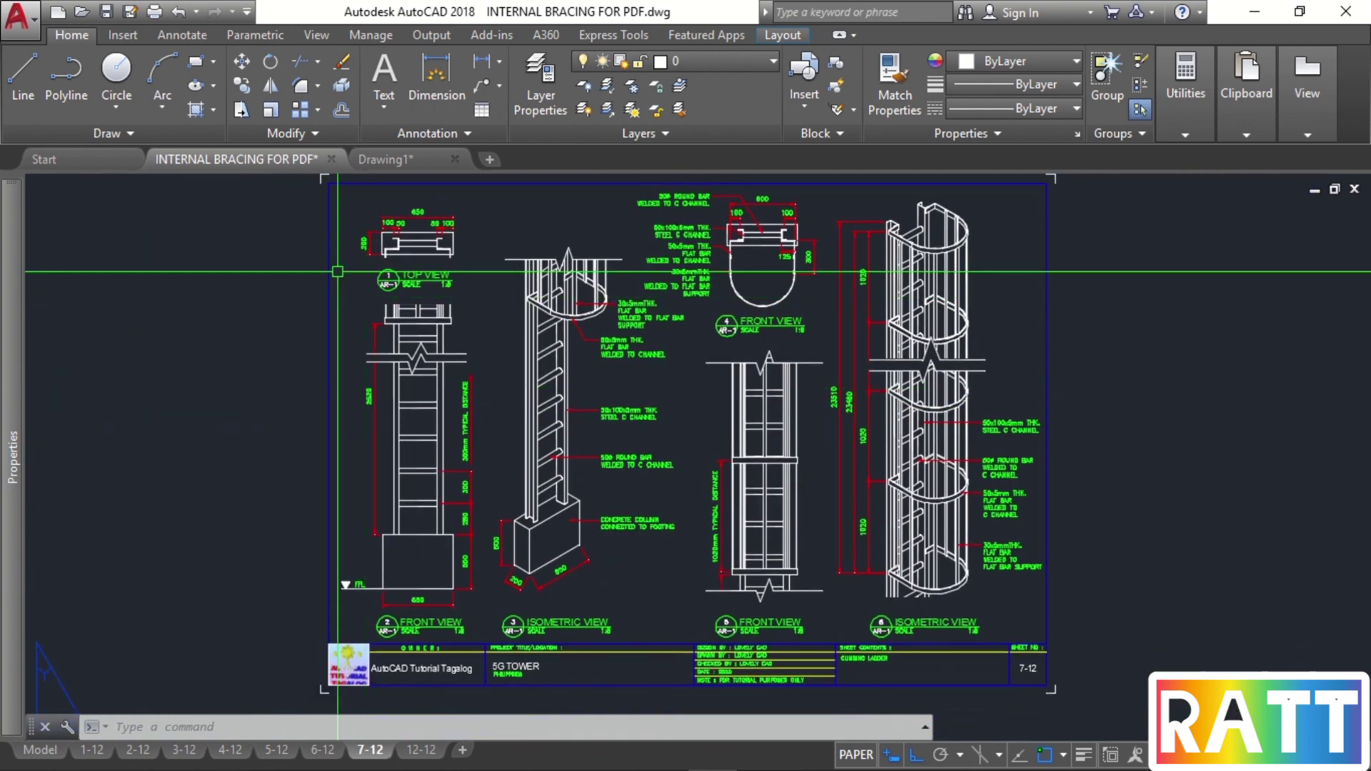
left_click(392, 164)
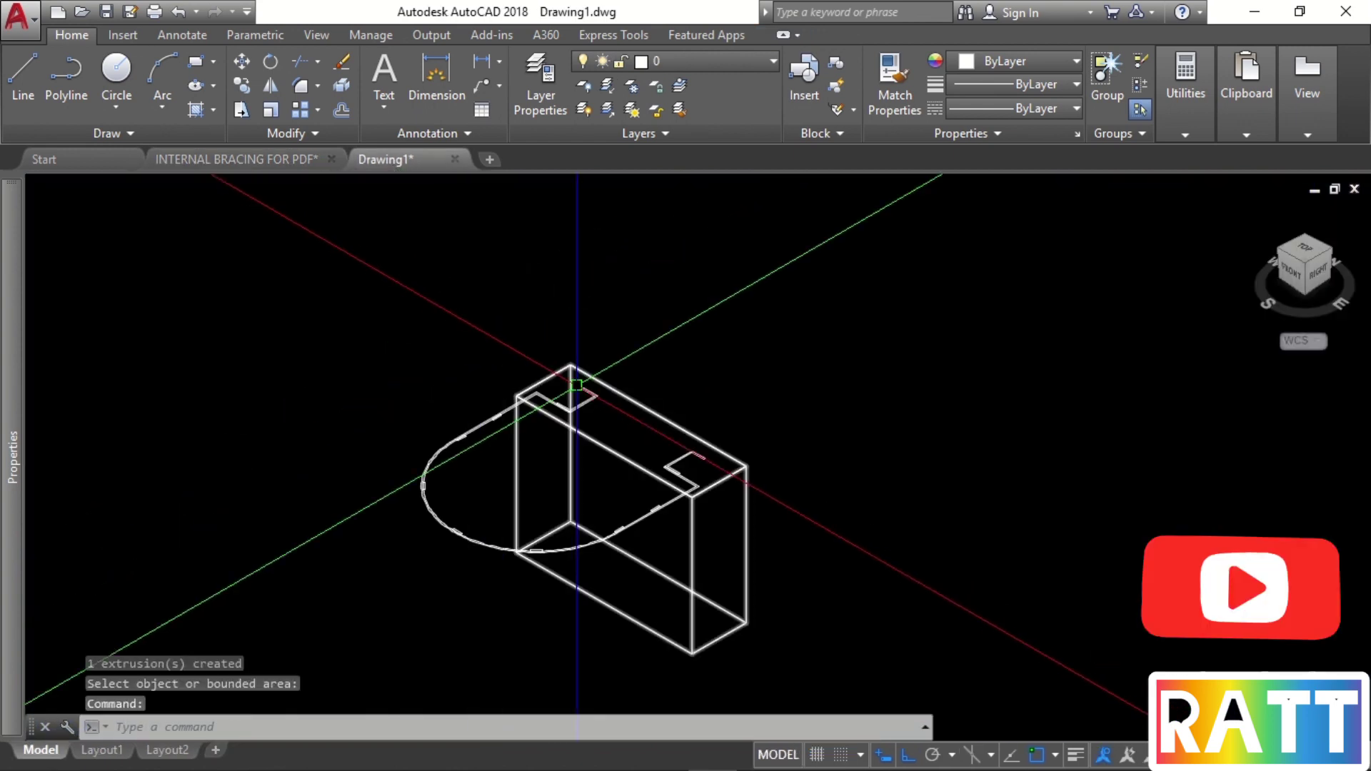
Presspull both C-channel profiles on top of the concrete column upward by 26030.
scroll(682, 362, "up", 2)
type("PRESSPULL")
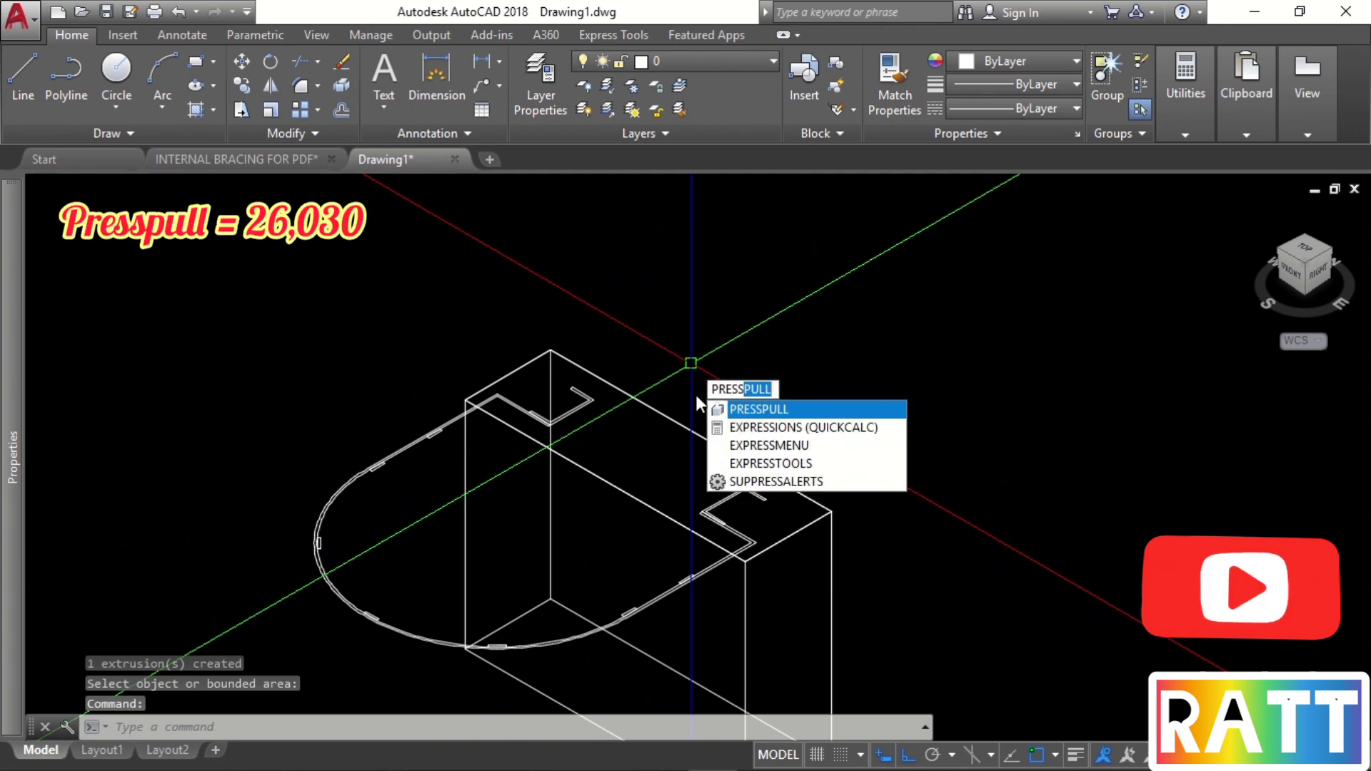
key("Return")
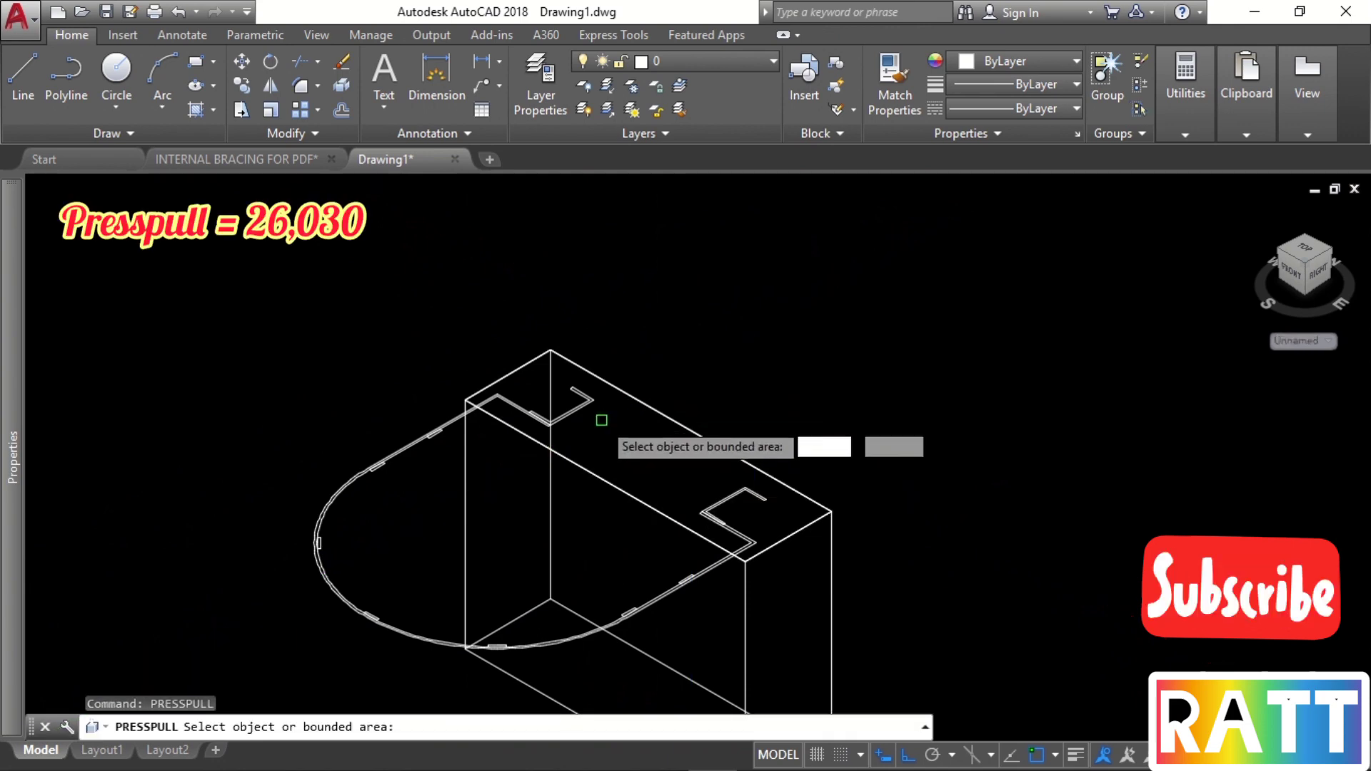
left_click(582, 407)
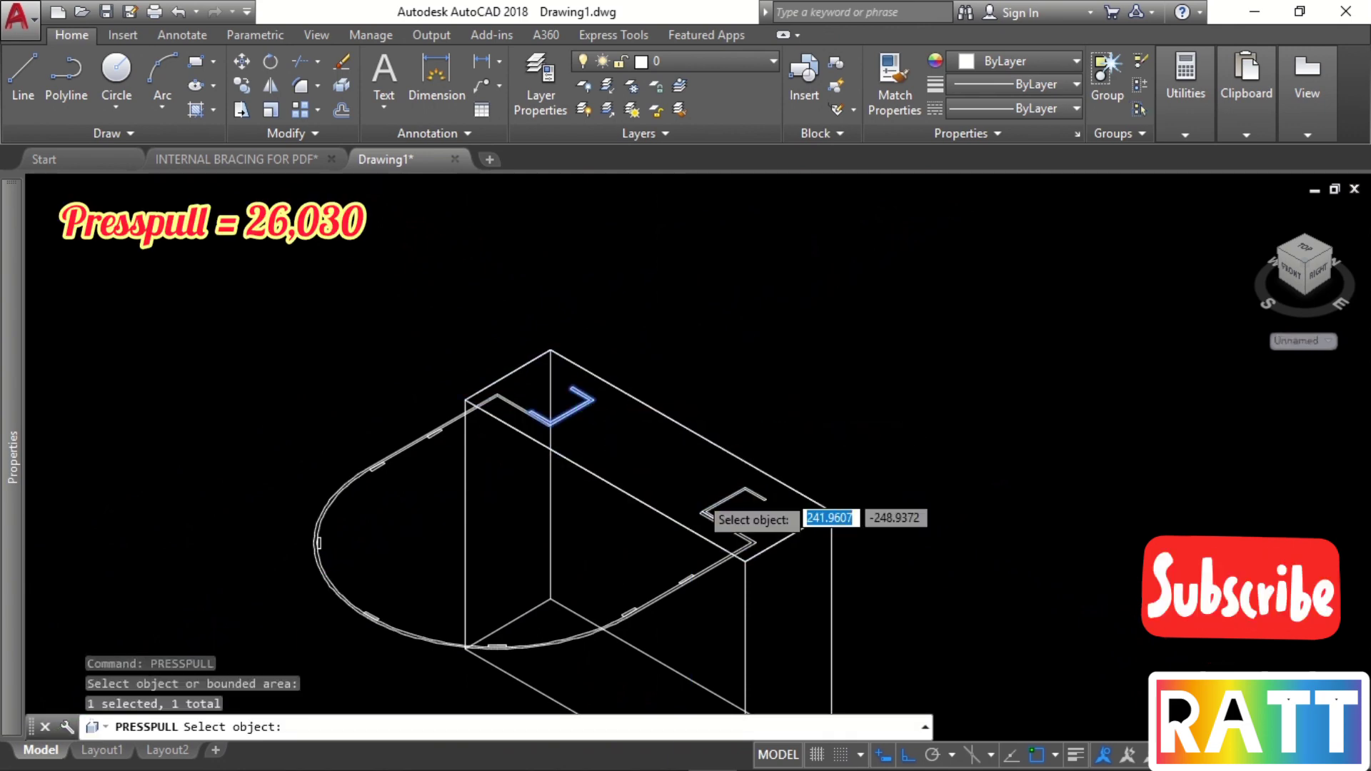
key("Return")
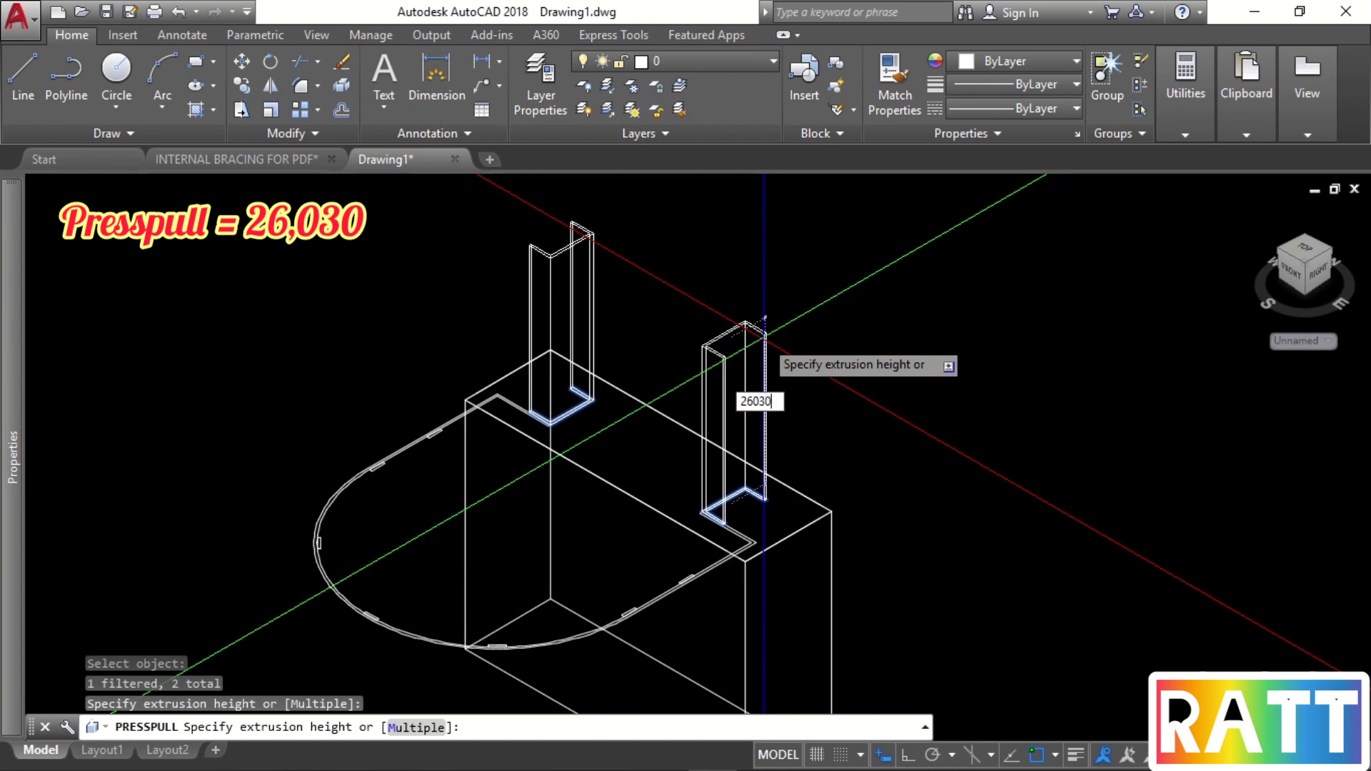
type("26030")
key("Return")
scroll(766, 413, "down", 10)
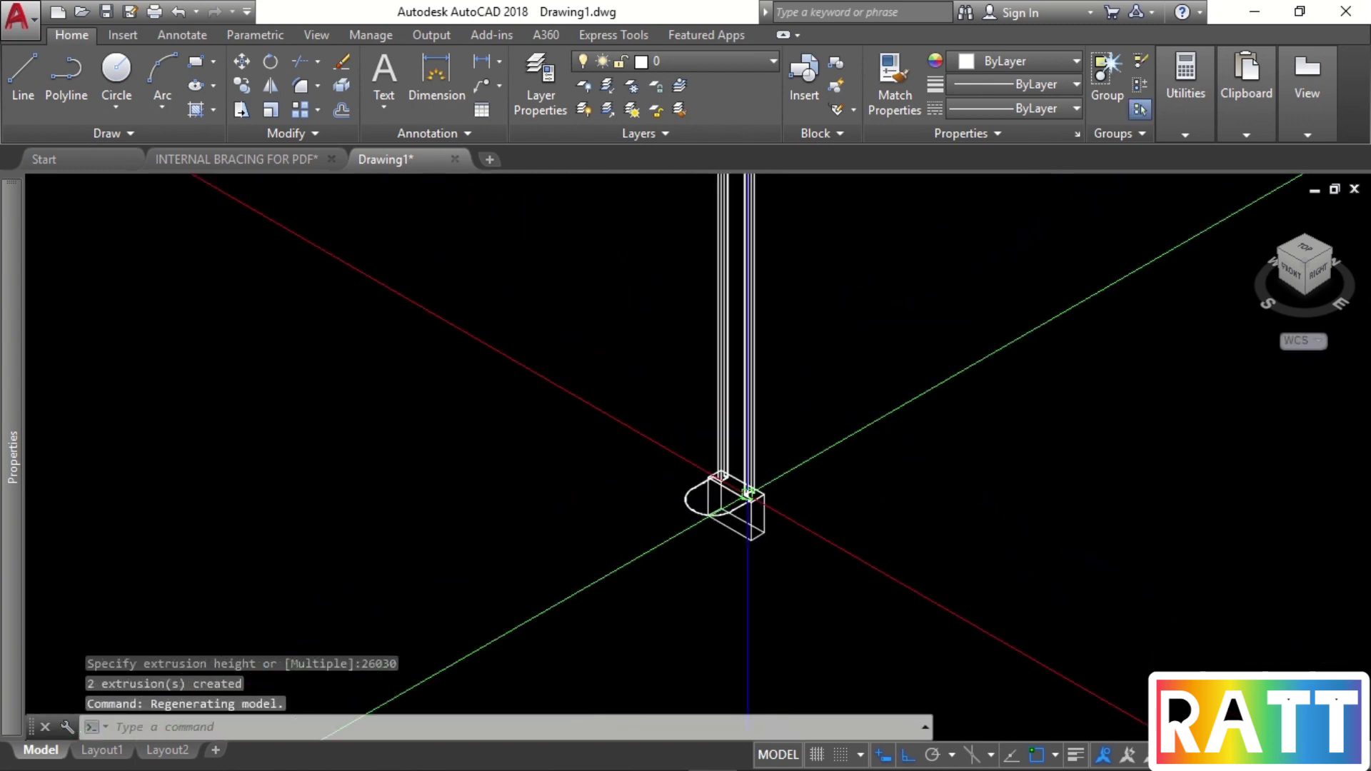
middle_click_drag(800, 327, 756, 499)
scroll(747, 353, "down", 1)
scroll(726, 296, "up", 1)
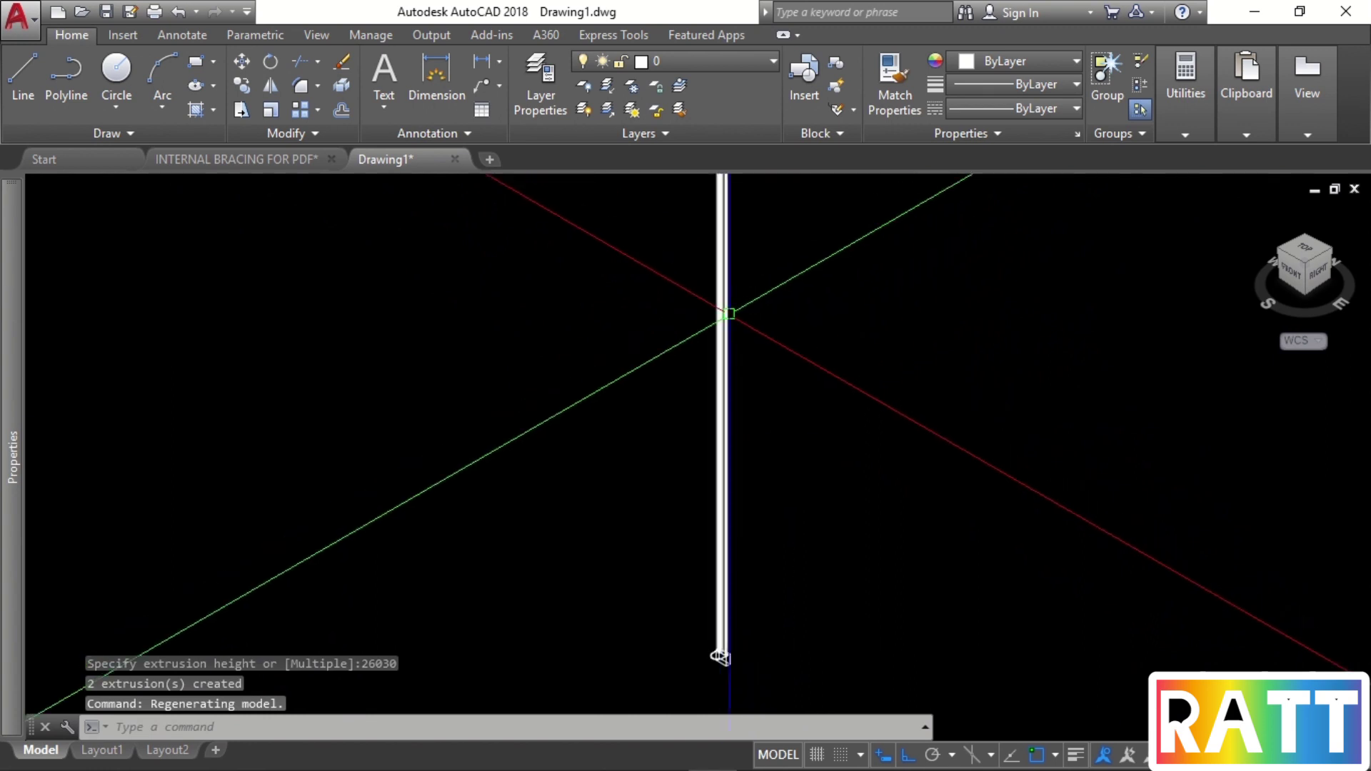
middle_click_drag(795, 562, 764, 415)
scroll(686, 503, "up", 8)
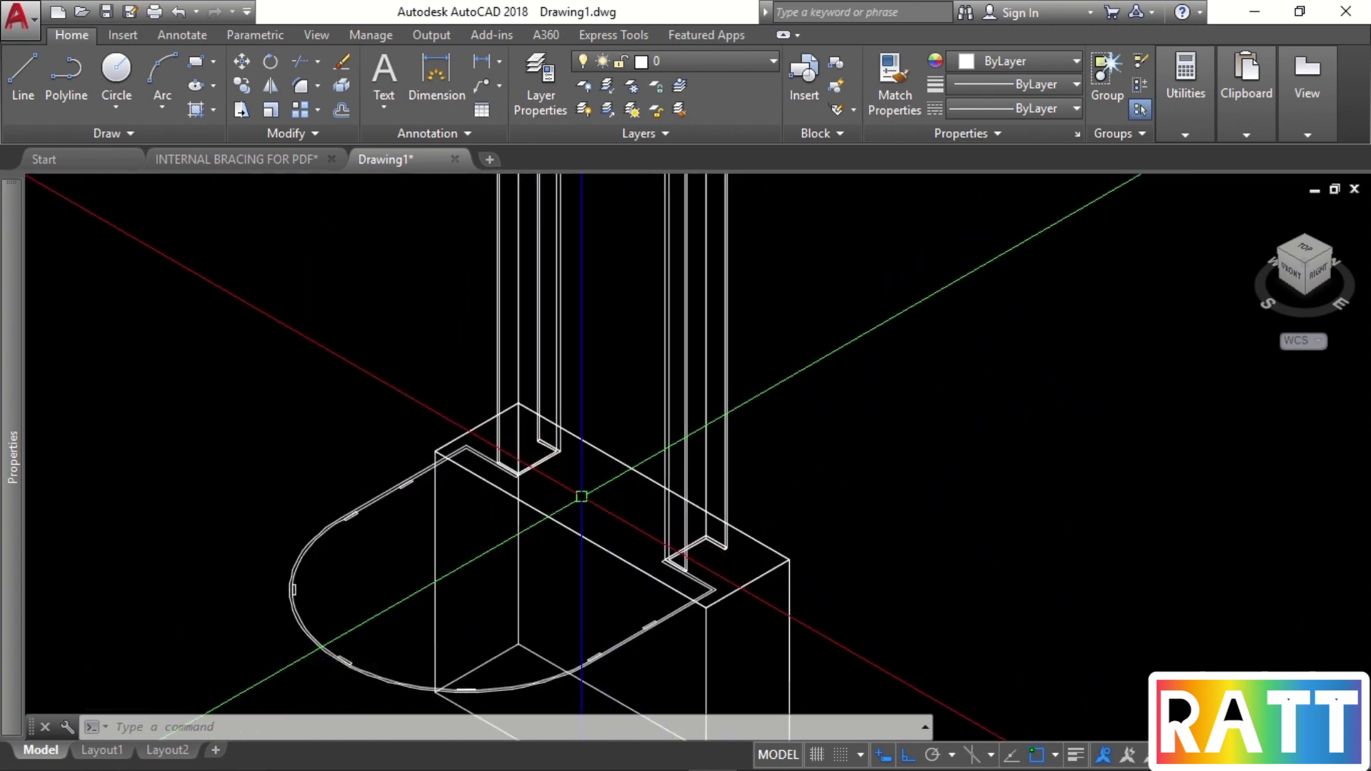
middle_click_drag(582, 497, 671, 417)
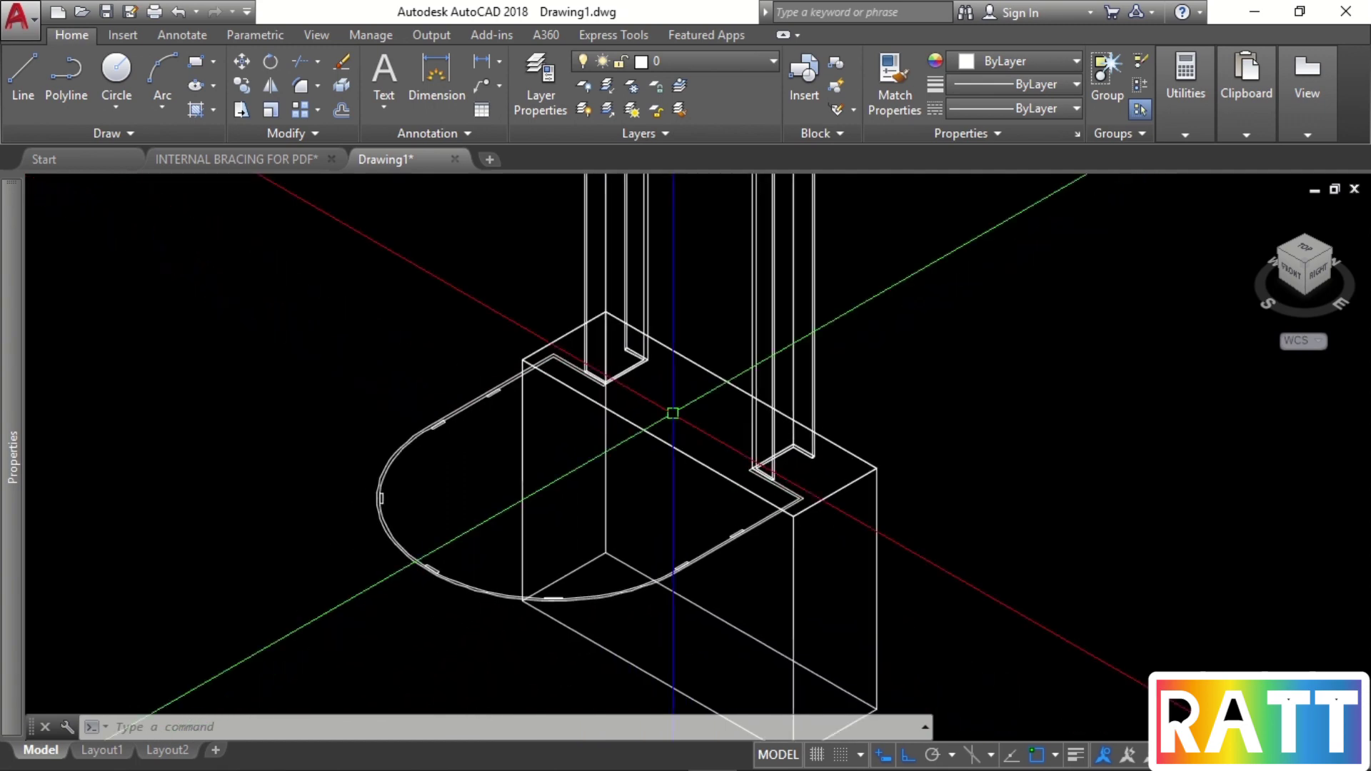
scroll(575, 442, "down", 2)
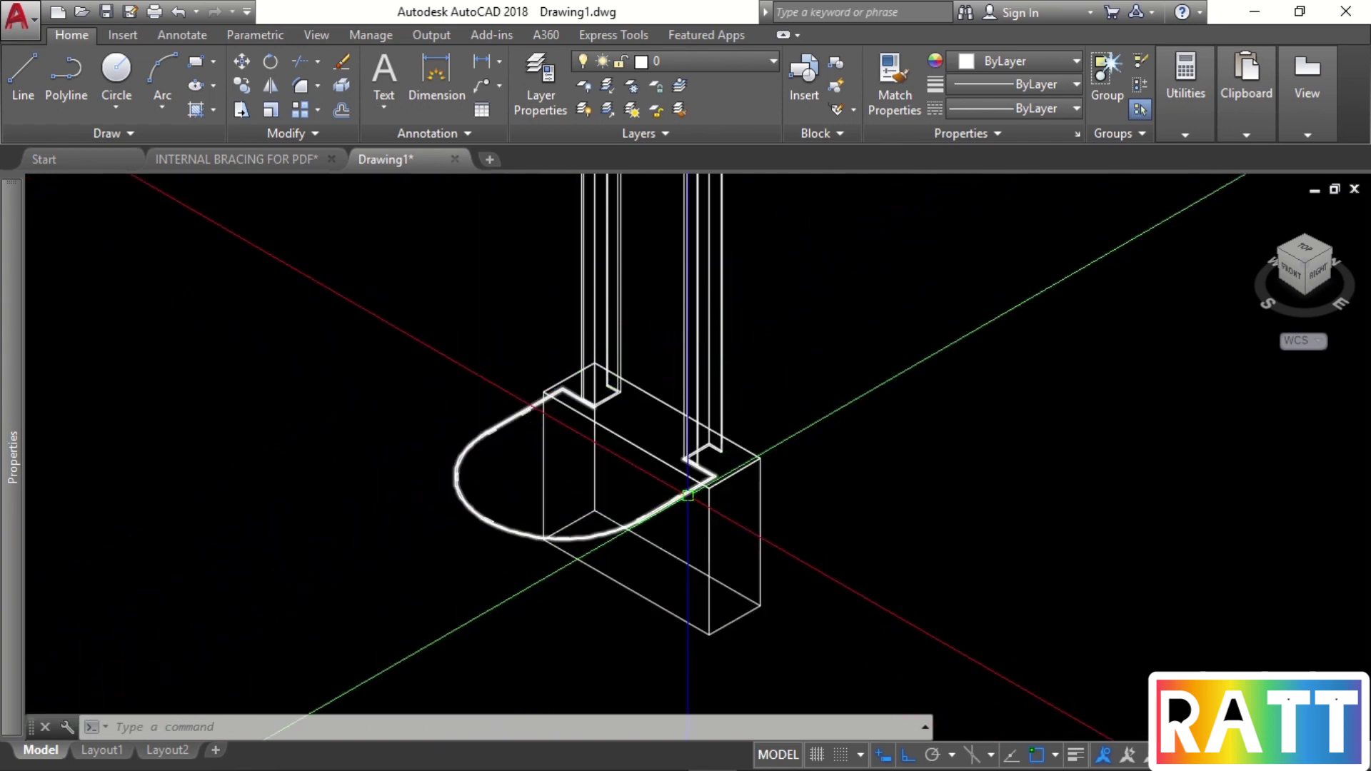
Check the height of the lowest cage hoop above the column on sheet 7-12 of INTERNAL BRACING FOR PDF, and return to Drawing1.
left_click(279, 153)
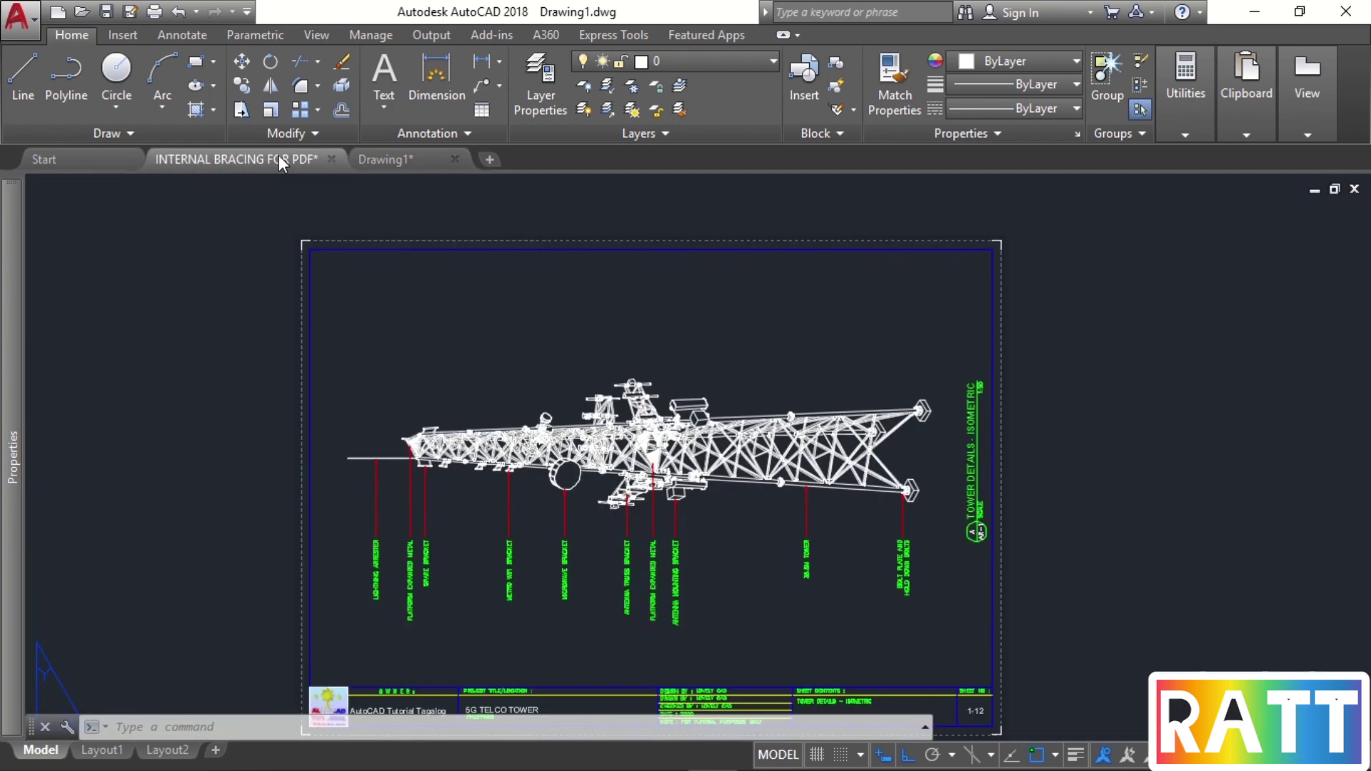
mouse_move(353, 162)
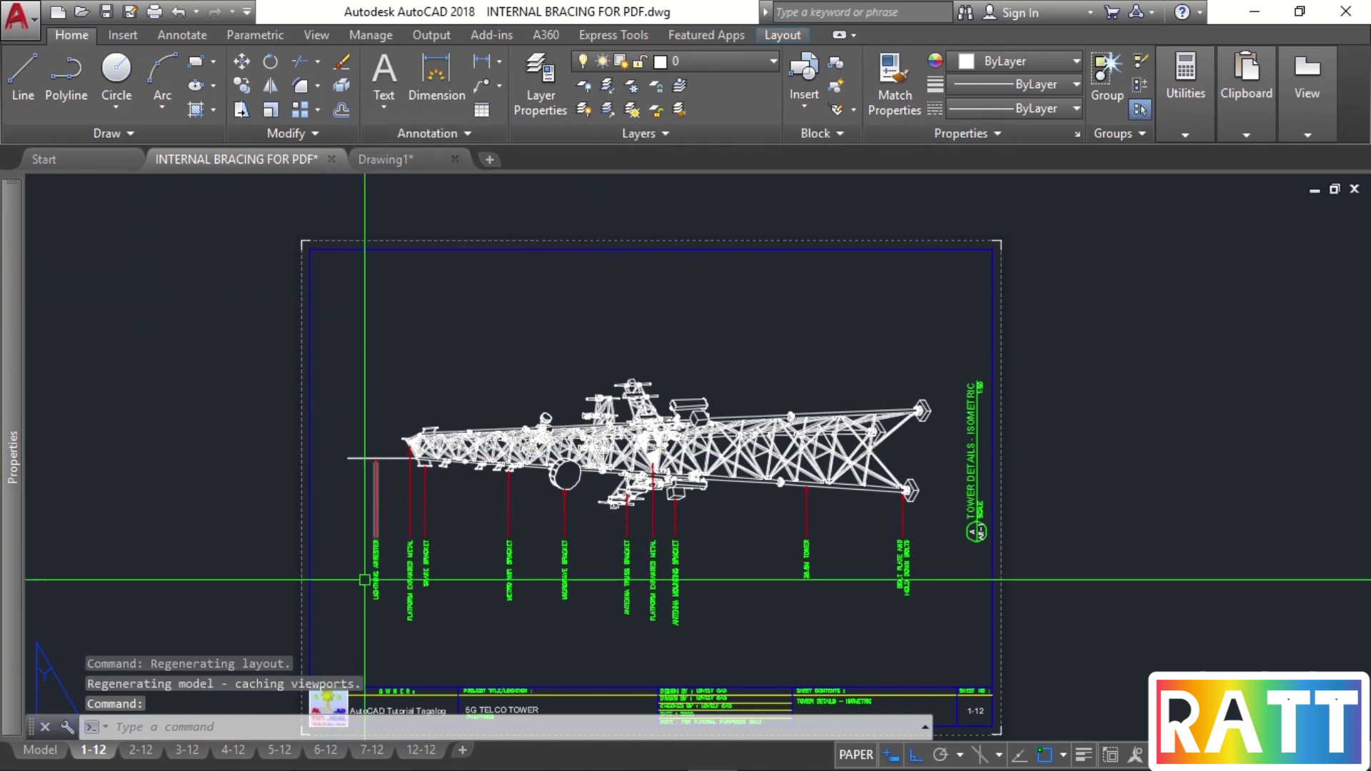
left_click(372, 750)
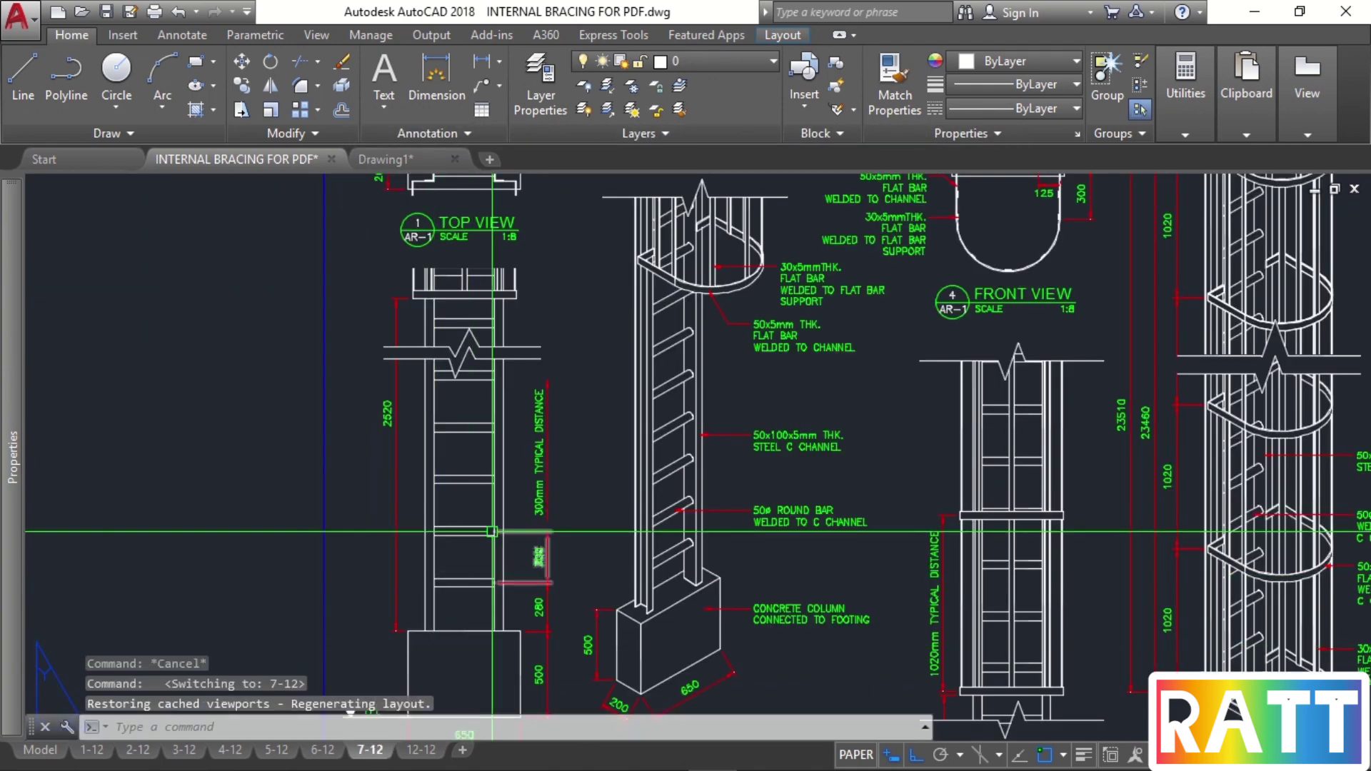
scroll(404, 434, "up", 5)
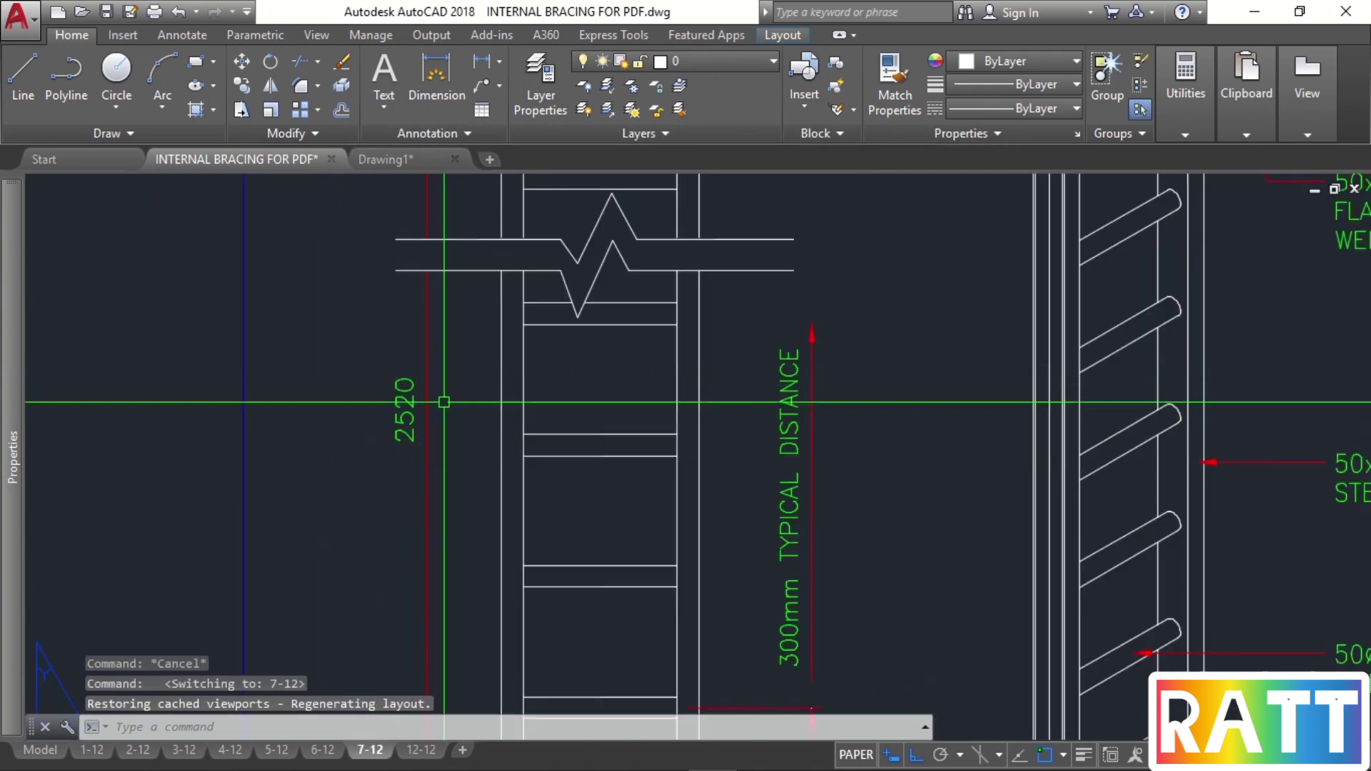
left_click(388, 160)
Move the cage hoop outline and six of its flat-bar rectangles straight up by 2520.
scroll(513, 443, "up", 2)
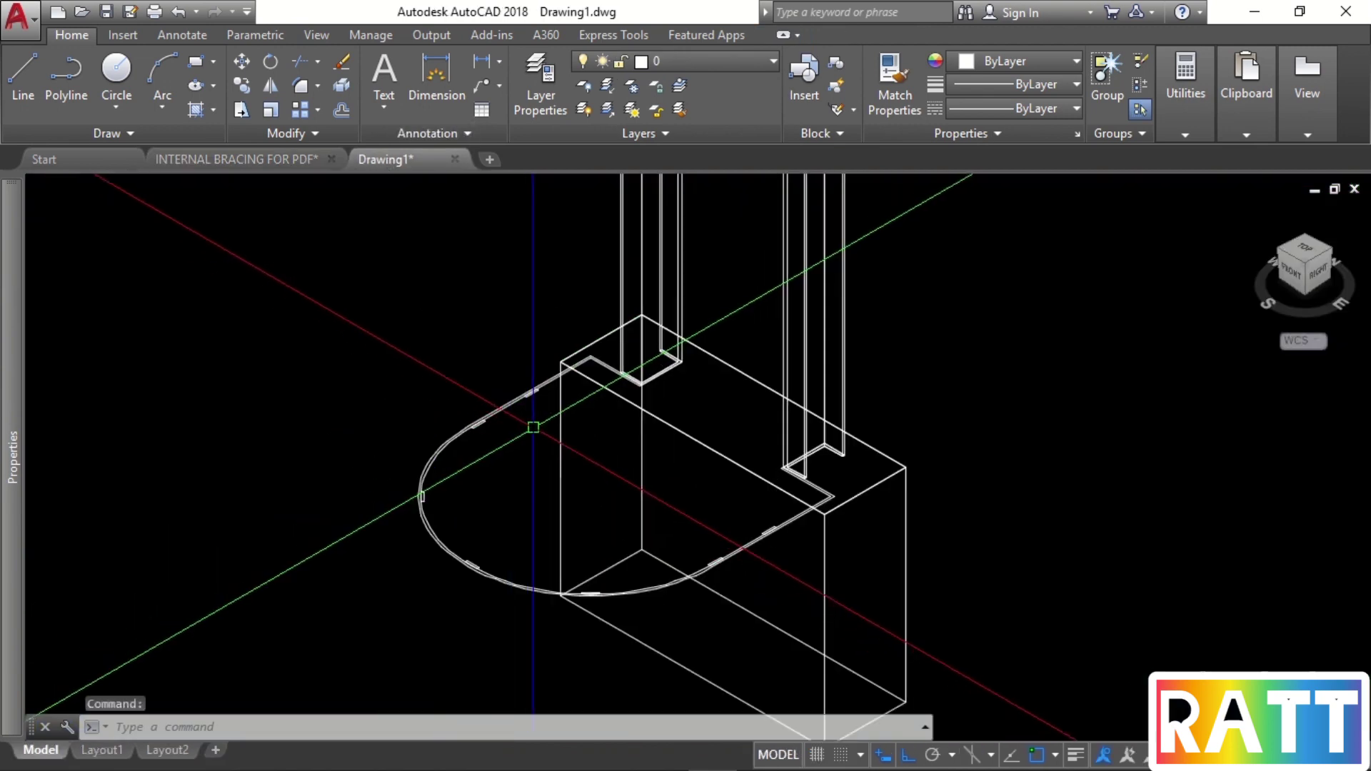
left_click(532, 428)
left_click(465, 385)
left_click(487, 463)
left_click(407, 521)
left_click(489, 607)
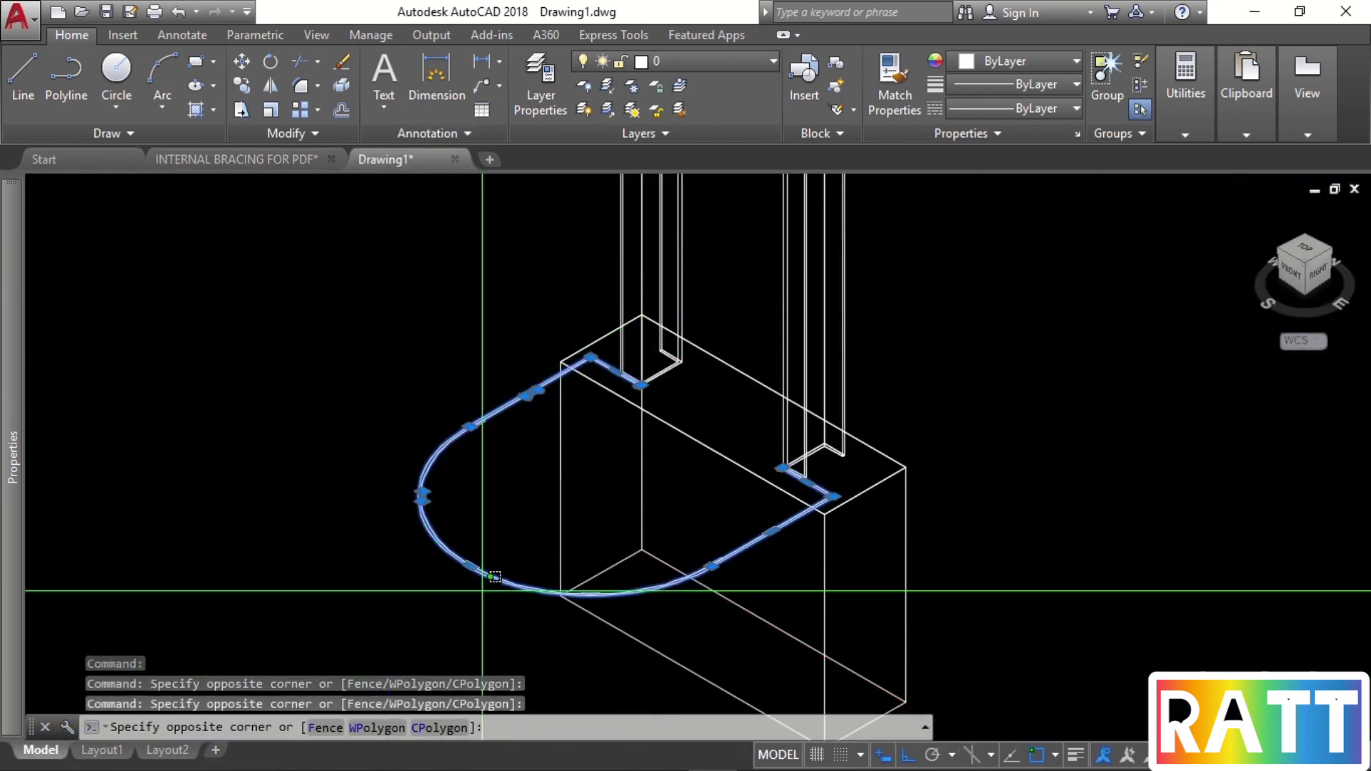
left_click(465, 561)
scroll(605, 603, "up", 3)
left_click(569, 553)
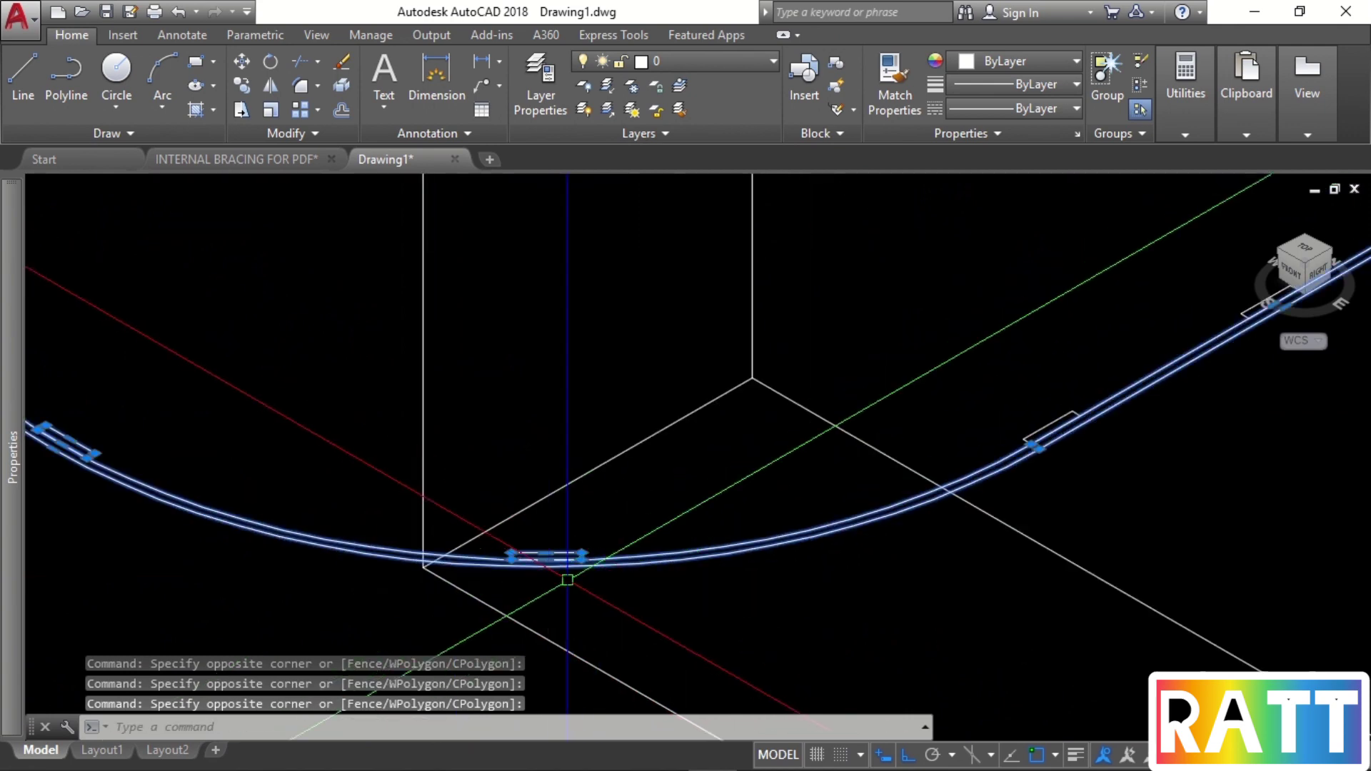
scroll(962, 496, "down", 1)
middle_click_drag(962, 495, 589, 579)
left_click(827, 521)
left_click(750, 453)
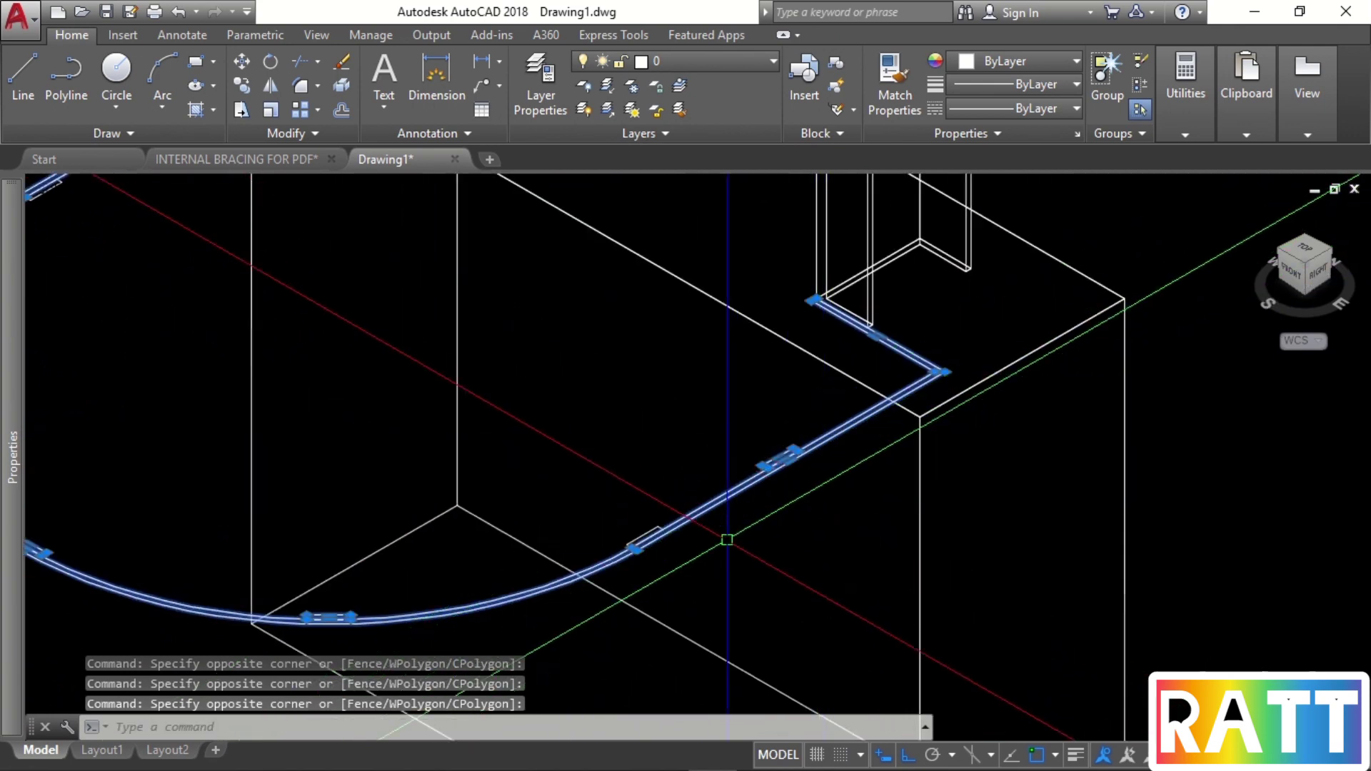
left_click(735, 597)
left_click(621, 505)
middle_click_drag(801, 428, 759, 514)
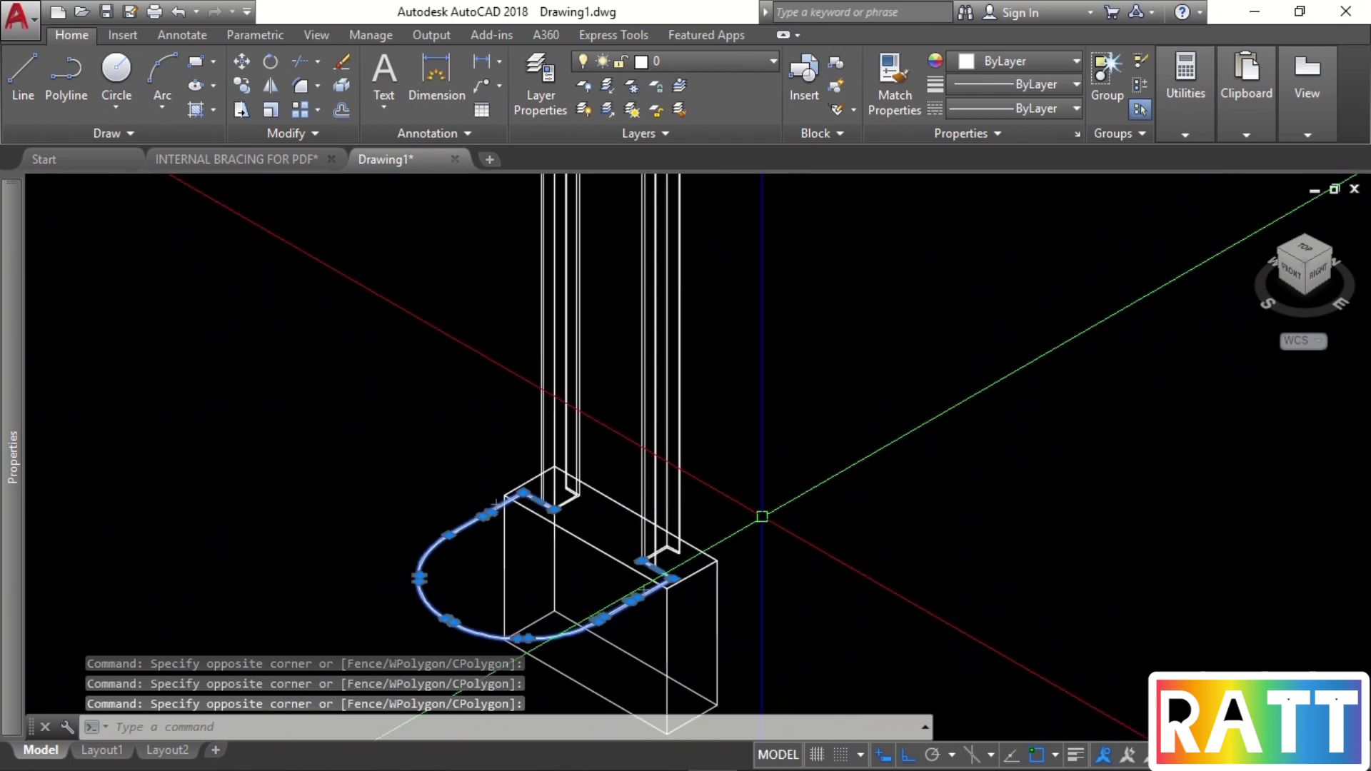
type("m")
key("Return")
left_click(819, 492)
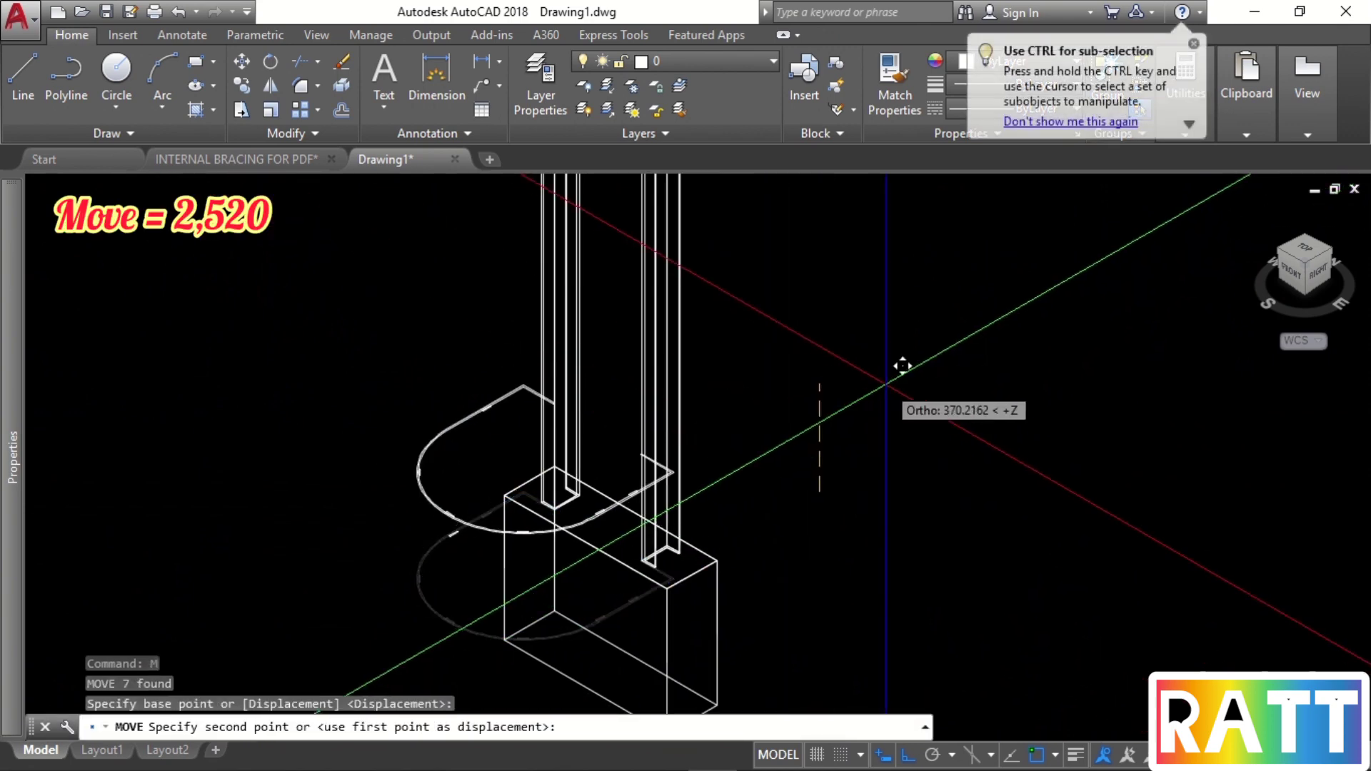
type("25")
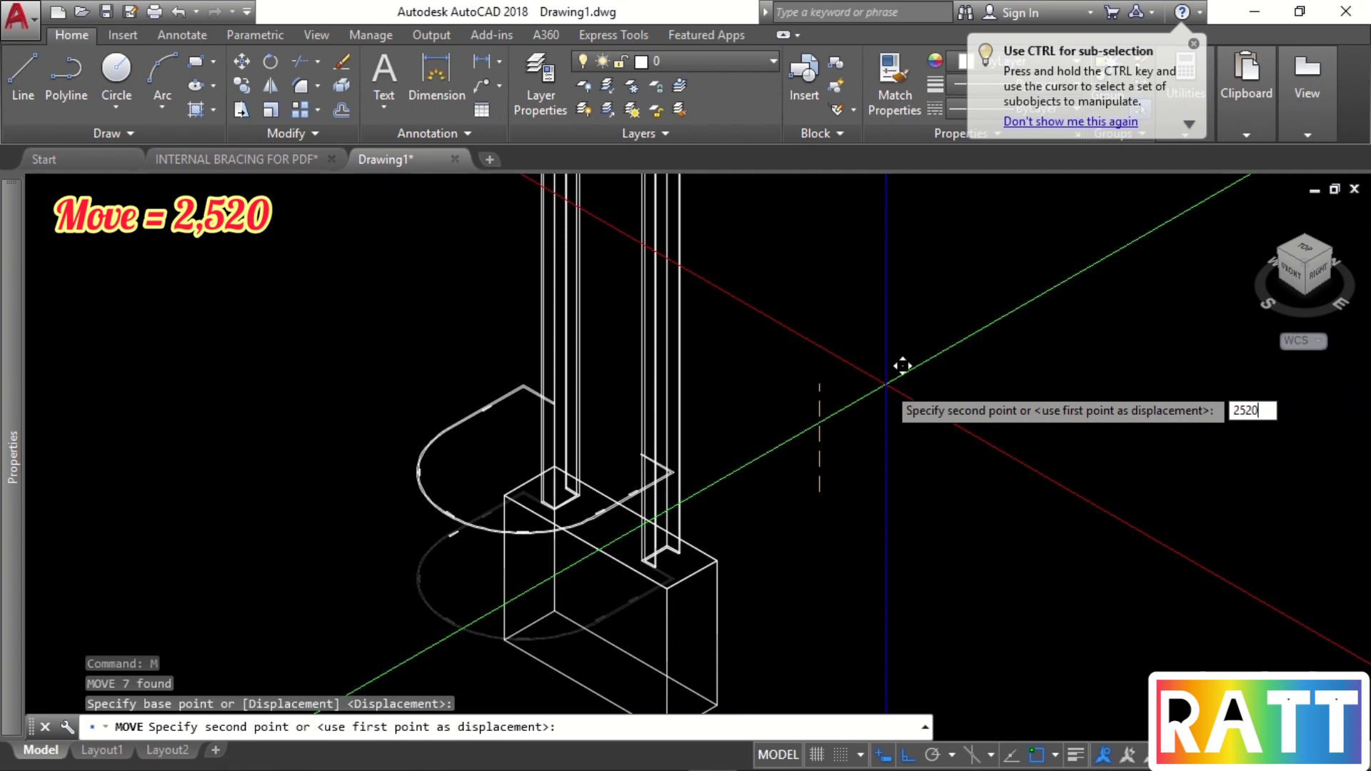
type("20")
key("Return")
Move the one flat-bar rectangle left at the column's level straight up by 2520 to rejoin the cage hoop.
left_click(420, 467)
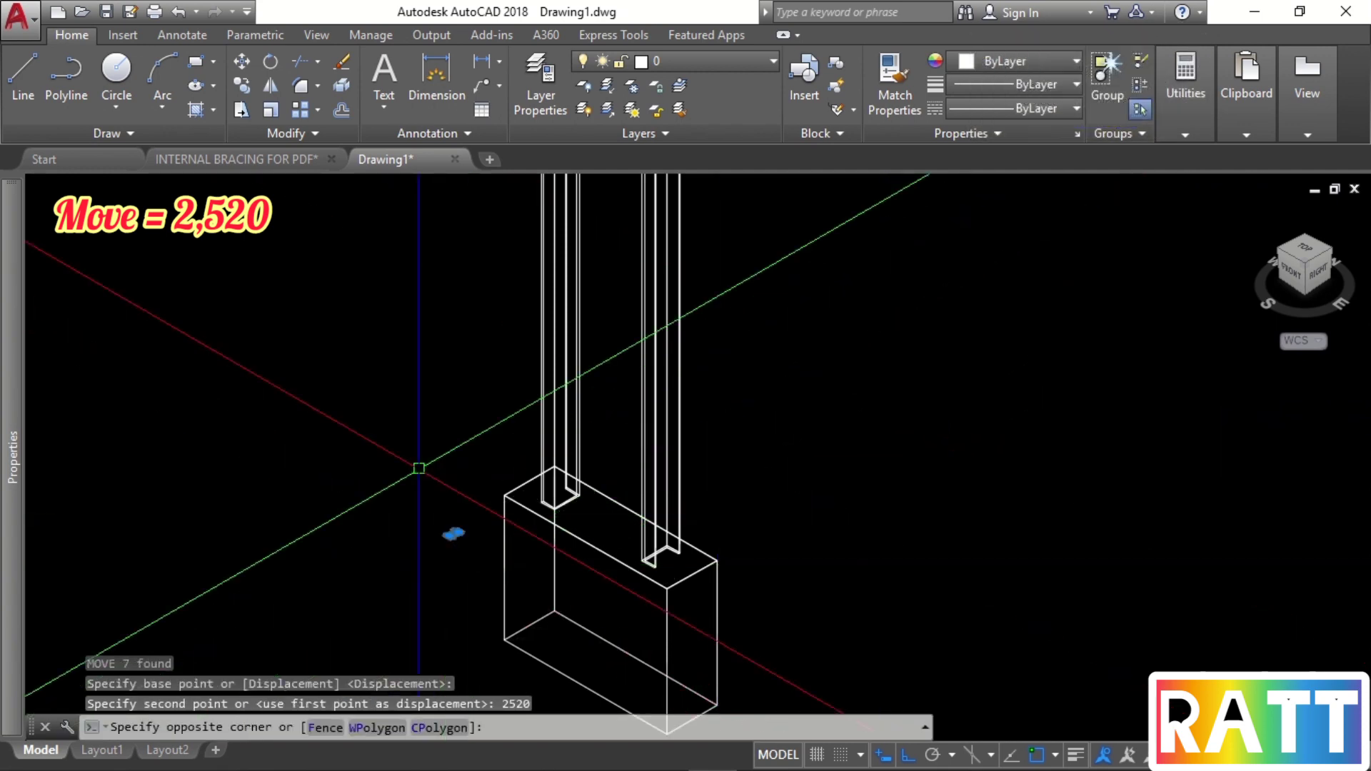
left_click(472, 550)
type("m")
key("Return")
left_click(404, 466)
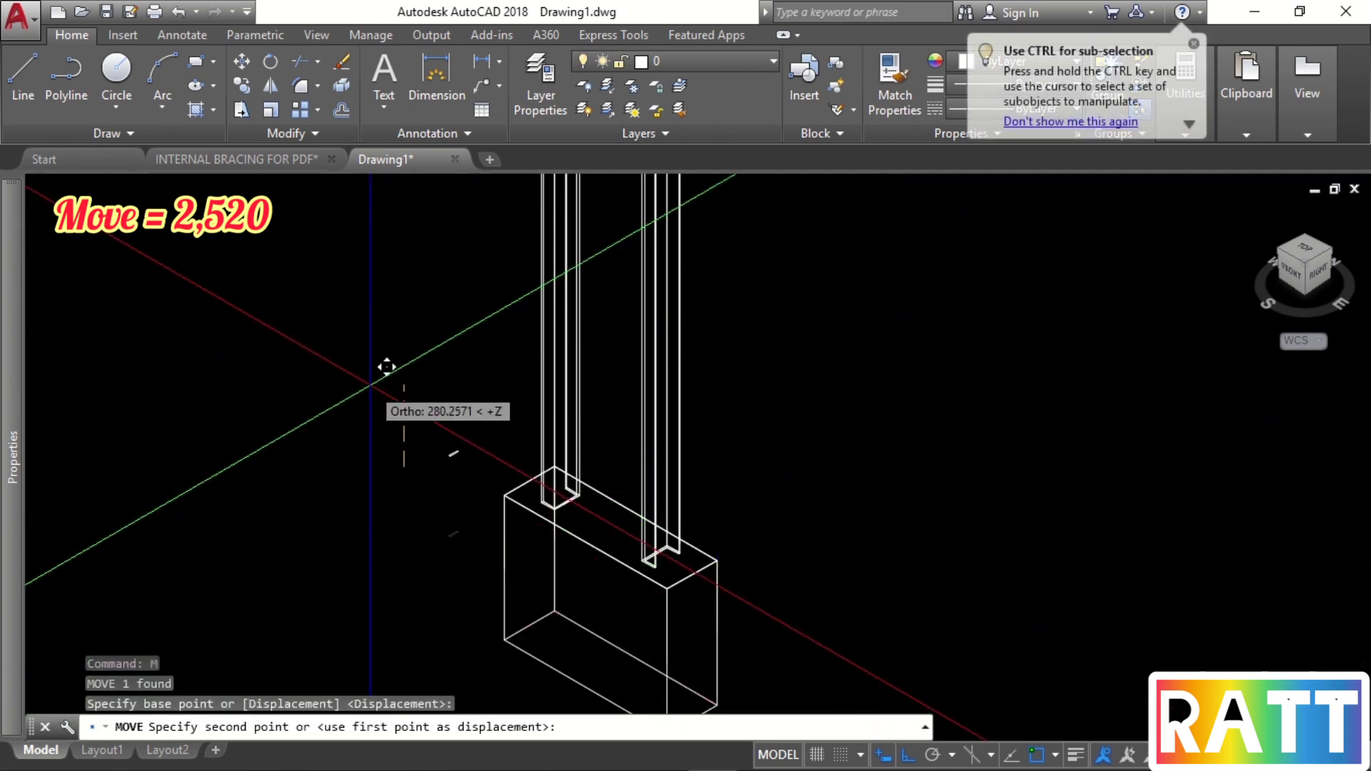
type("2520")
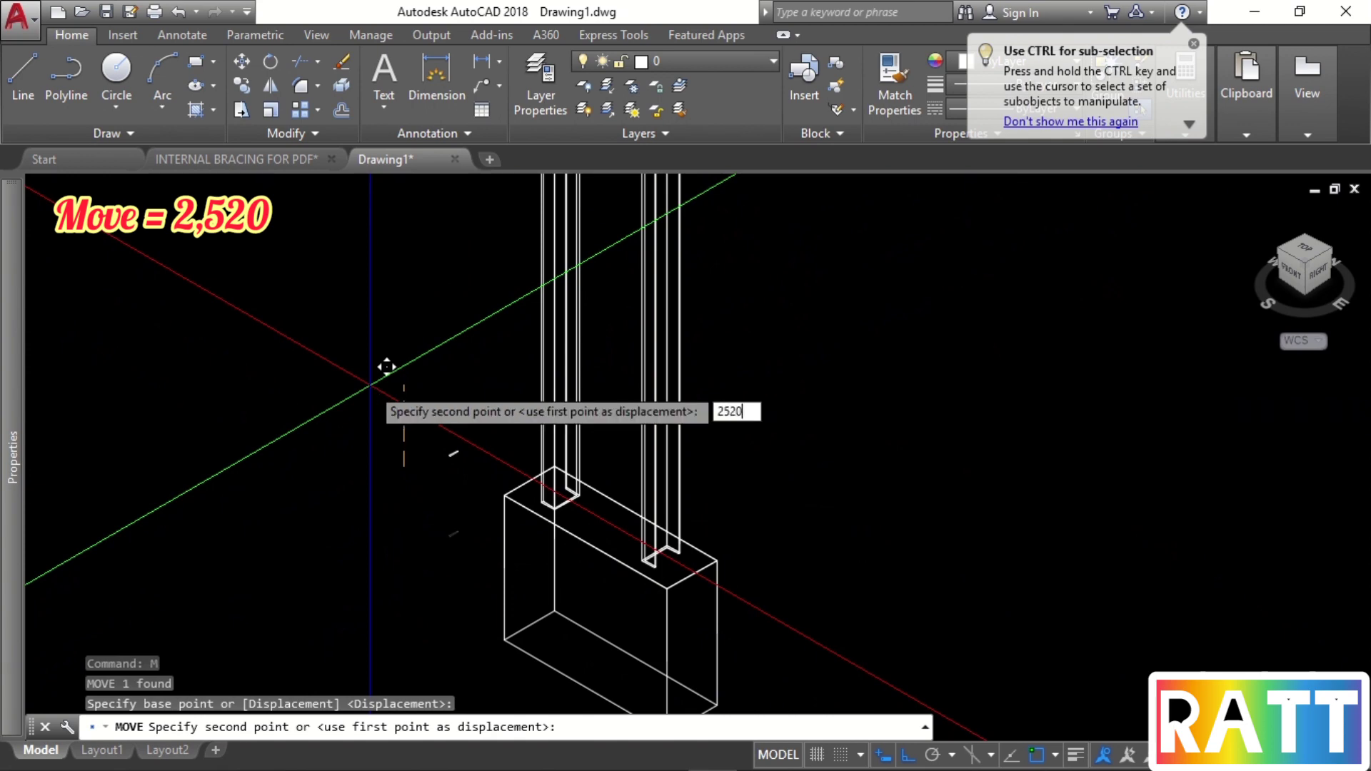
key("Return")
scroll(428, 468, "down", 4)
middle_click_drag(517, 379, 520, 538)
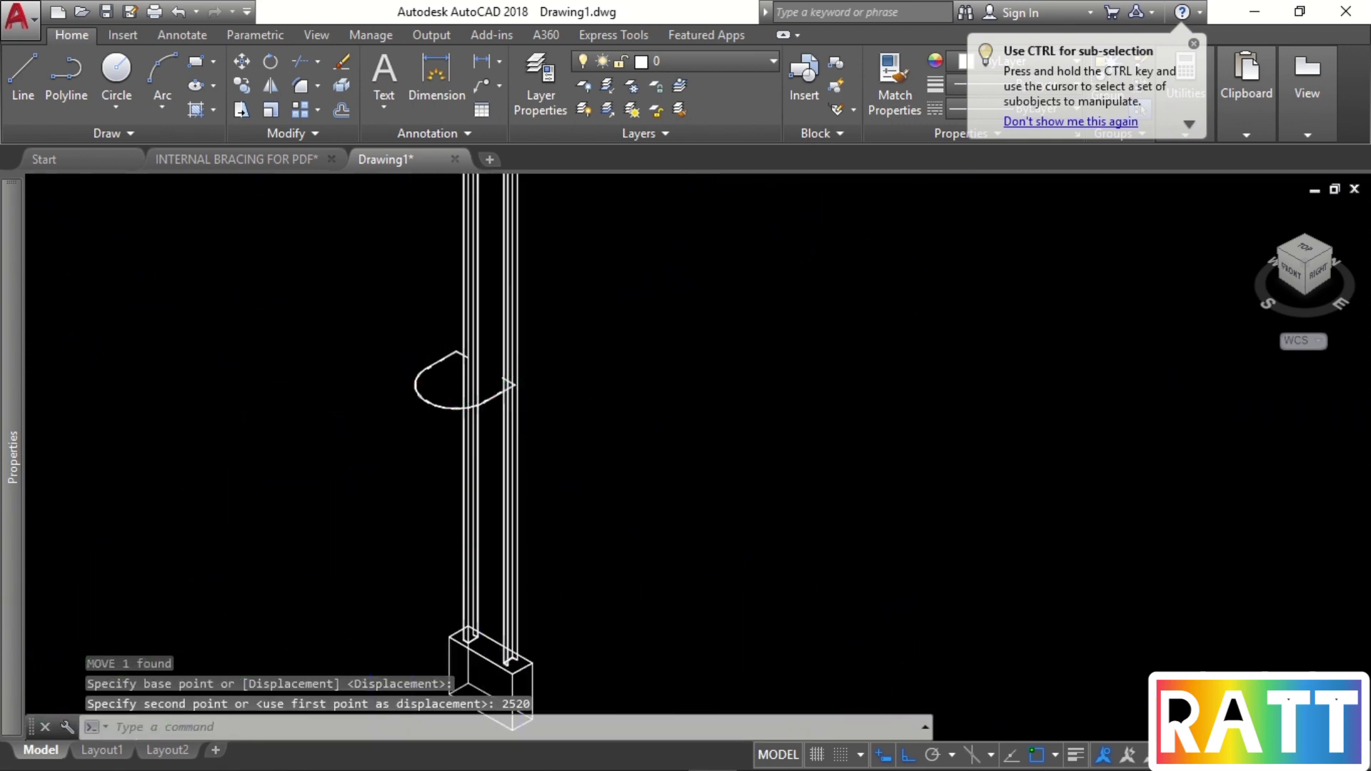
scroll(423, 370, "up", 6)
middle_click_drag(519, 350, 430, 379)
scroll(515, 374, "down", 4)
middle_click_drag(517, 339, 529, 404)
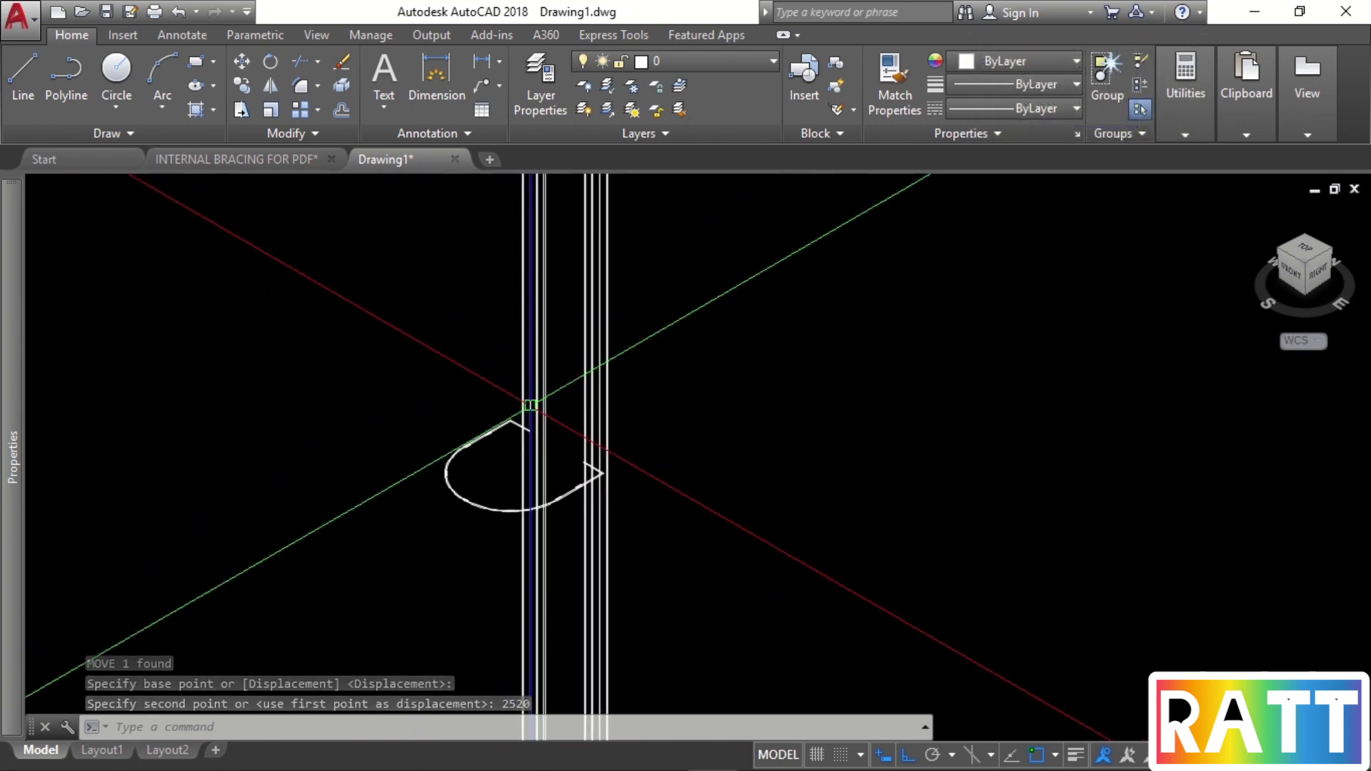
Check the height of the cage's vertical flat bars on sheet 7-12 of INTERNAL BRACING FOR PDF, and return to Drawing1.
left_click(293, 165)
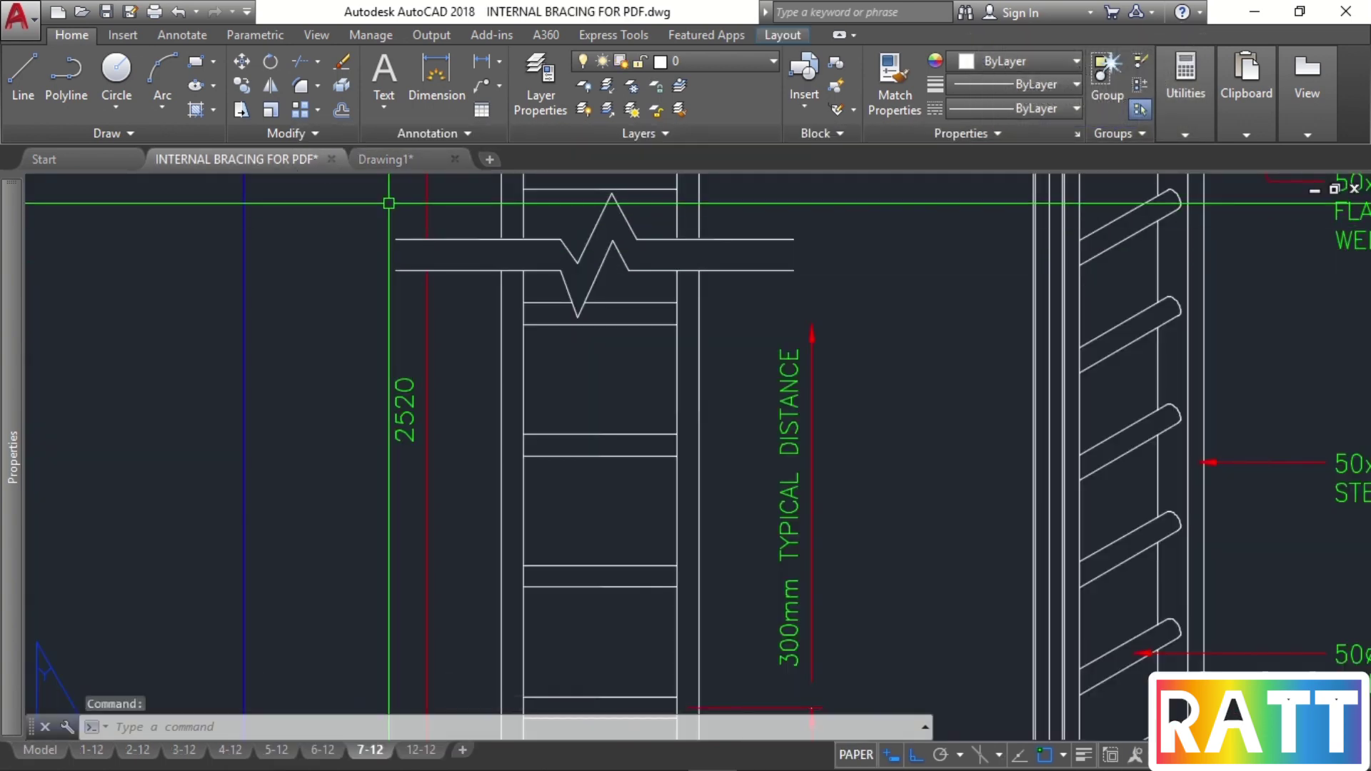
left_click(400, 163)
scroll(461, 419, "up", 5)
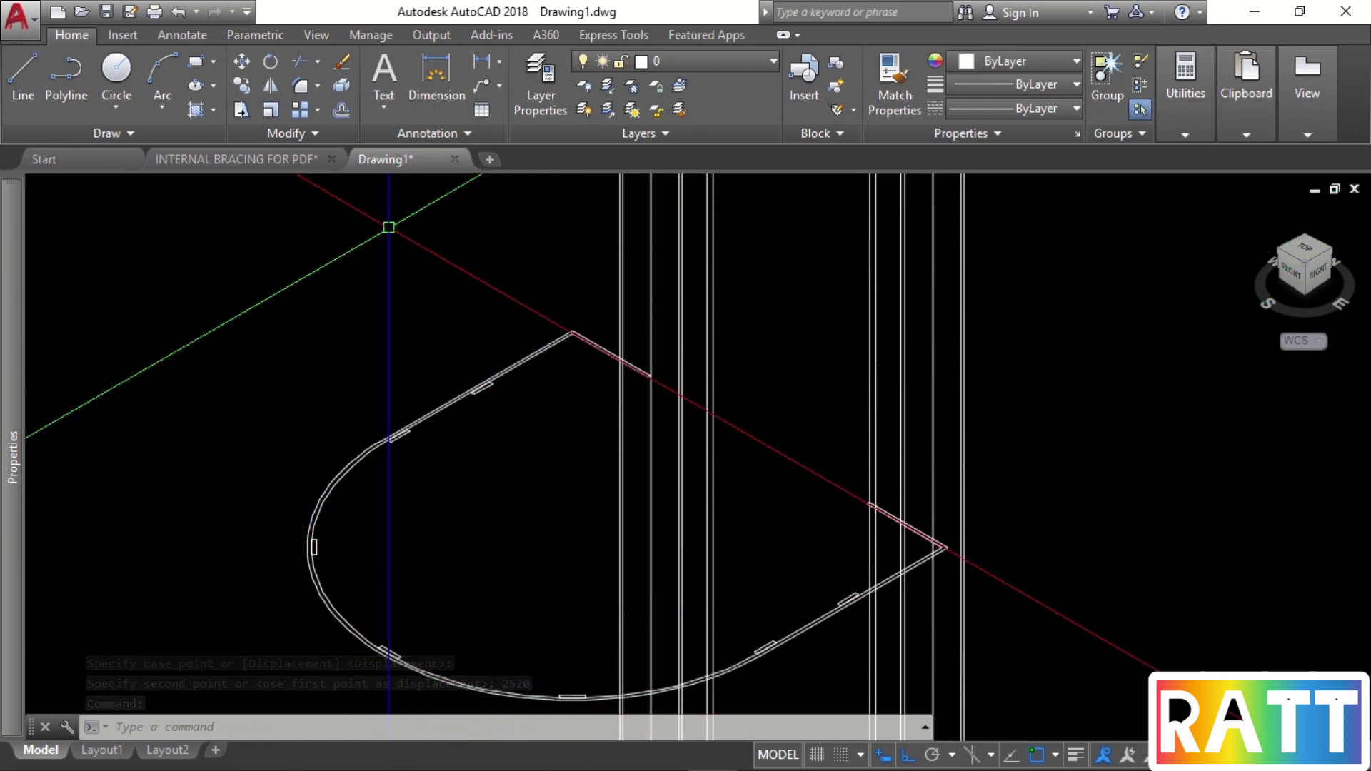
left_click(261, 160)
scroll(393, 345, "down", 2)
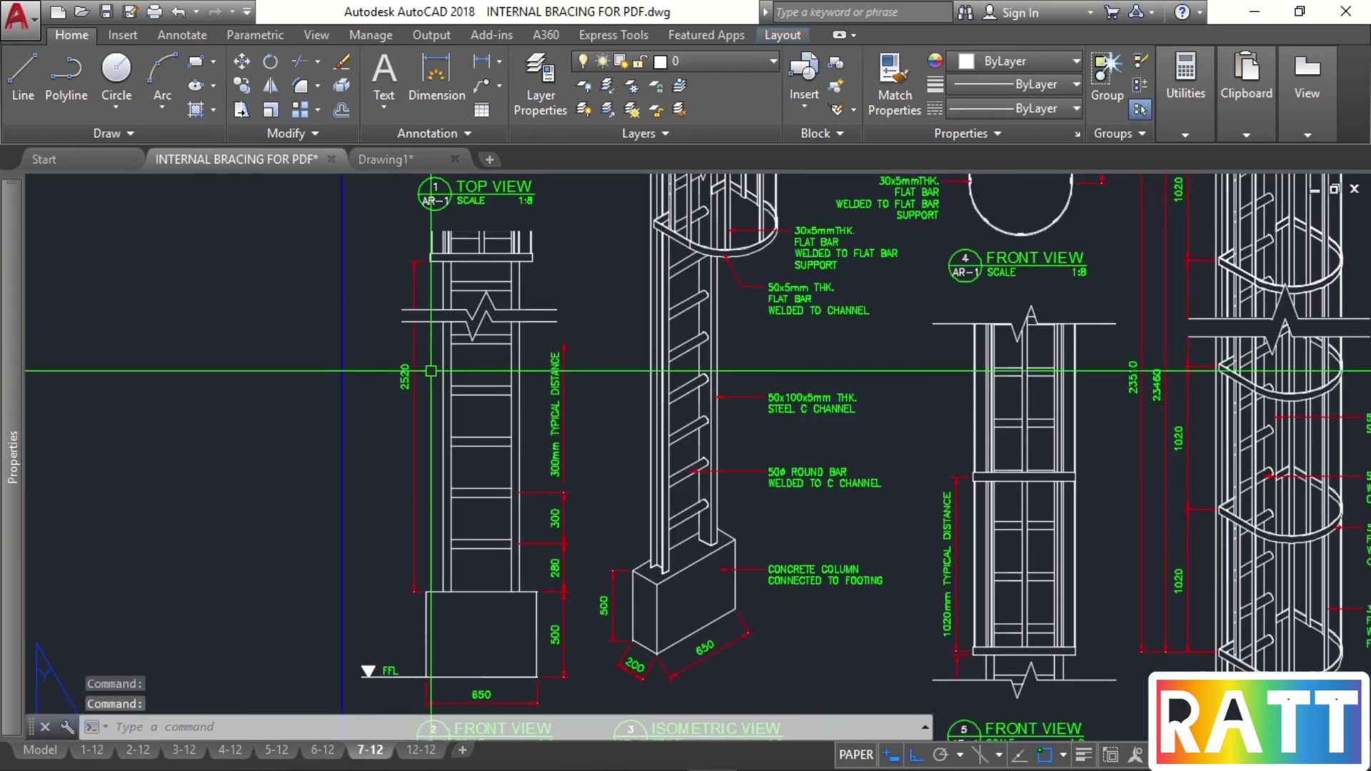
middle_click_drag(1086, 388, 755, 427)
scroll(755, 428, "up", 4)
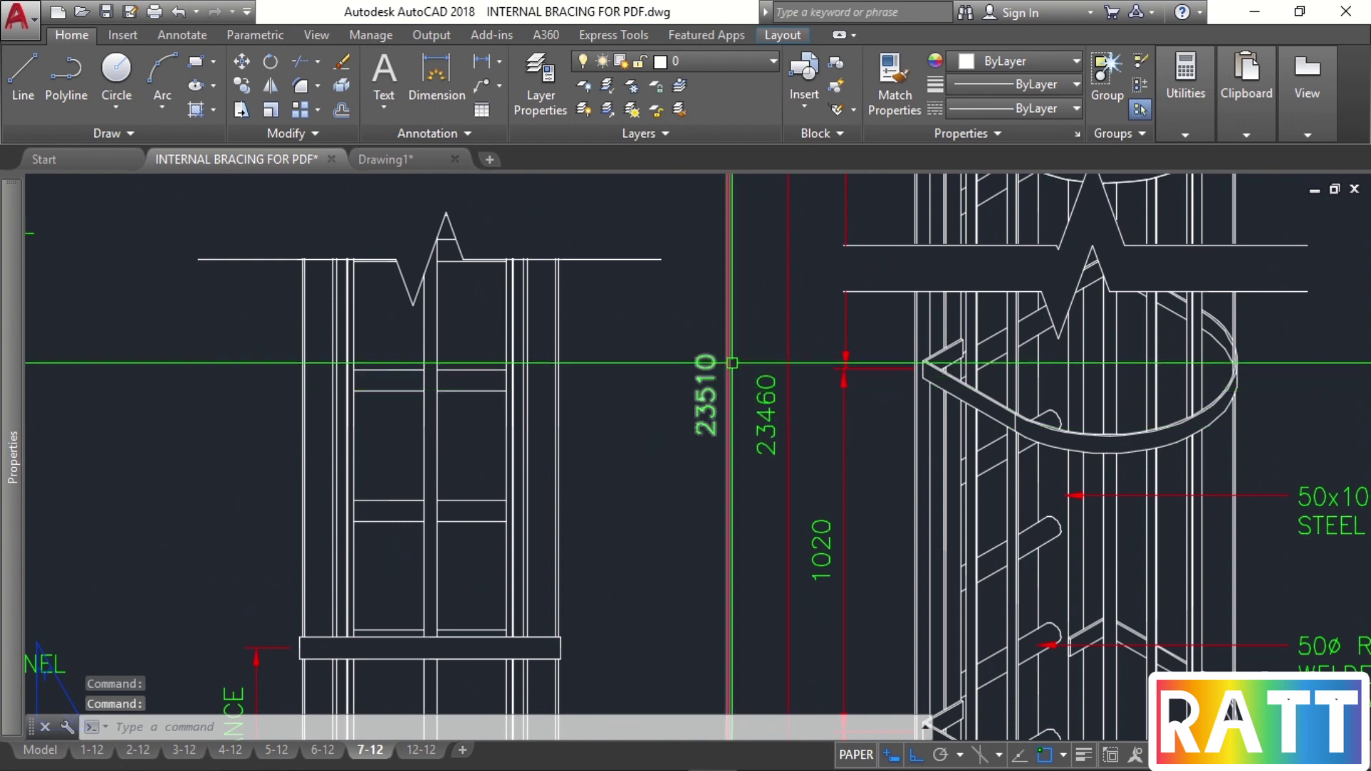
scroll(698, 407, "down", 6)
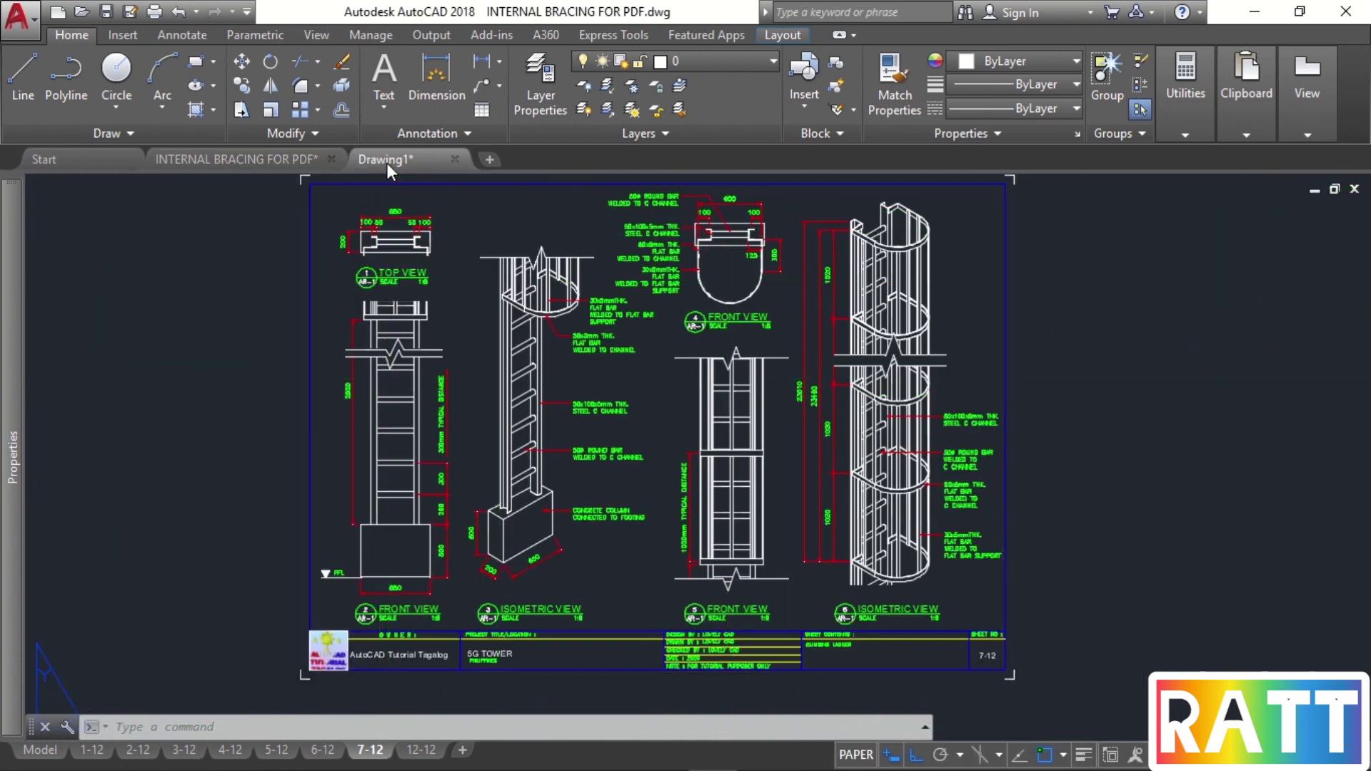
left_click(387, 160)
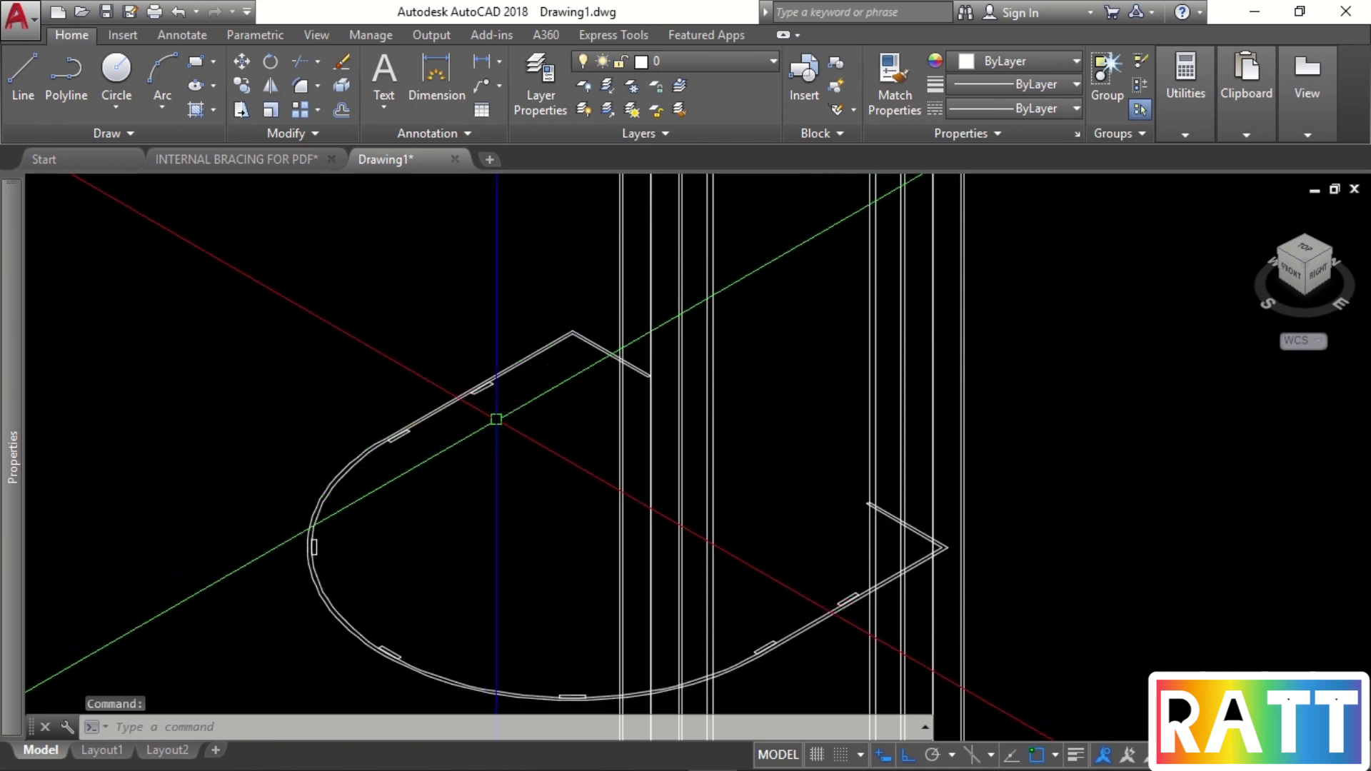
Presspull all seven flat-bar rectangles along the inside of the cage hoop upward by 23510.
type("PRESSPULL")
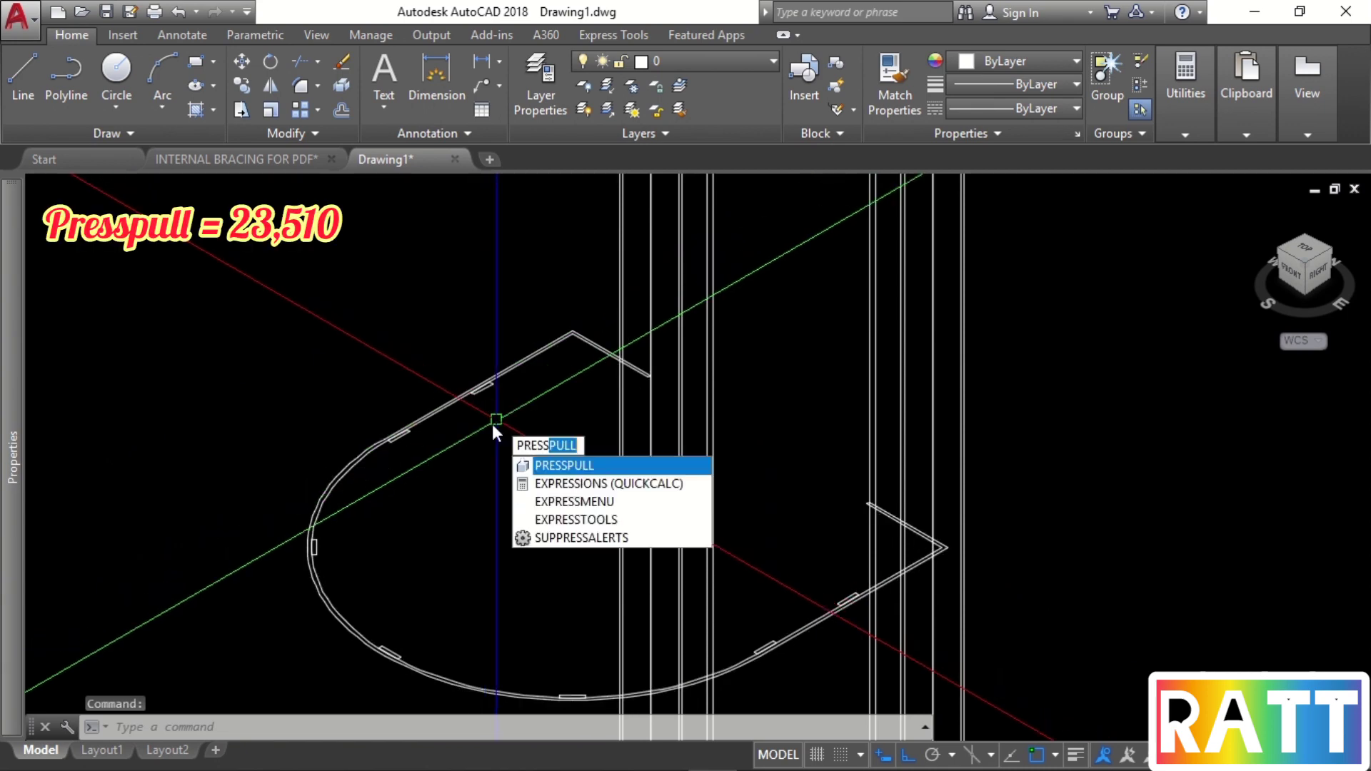
key("Return")
scroll(487, 402, "up", 4)
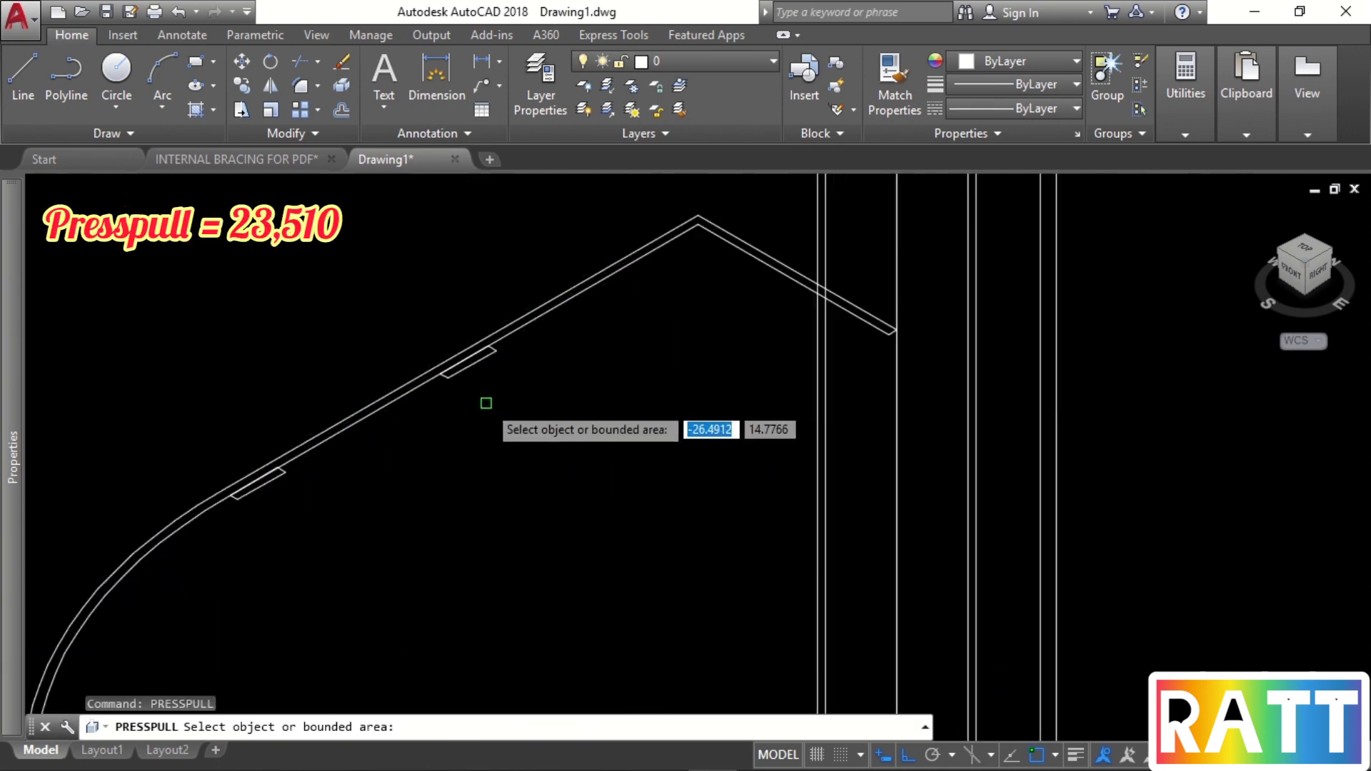
left_click(465, 366)
middle_click_drag(360, 600, 412, 376)
scroll(412, 375, "down", 4)
scroll(292, 433, "up", 4)
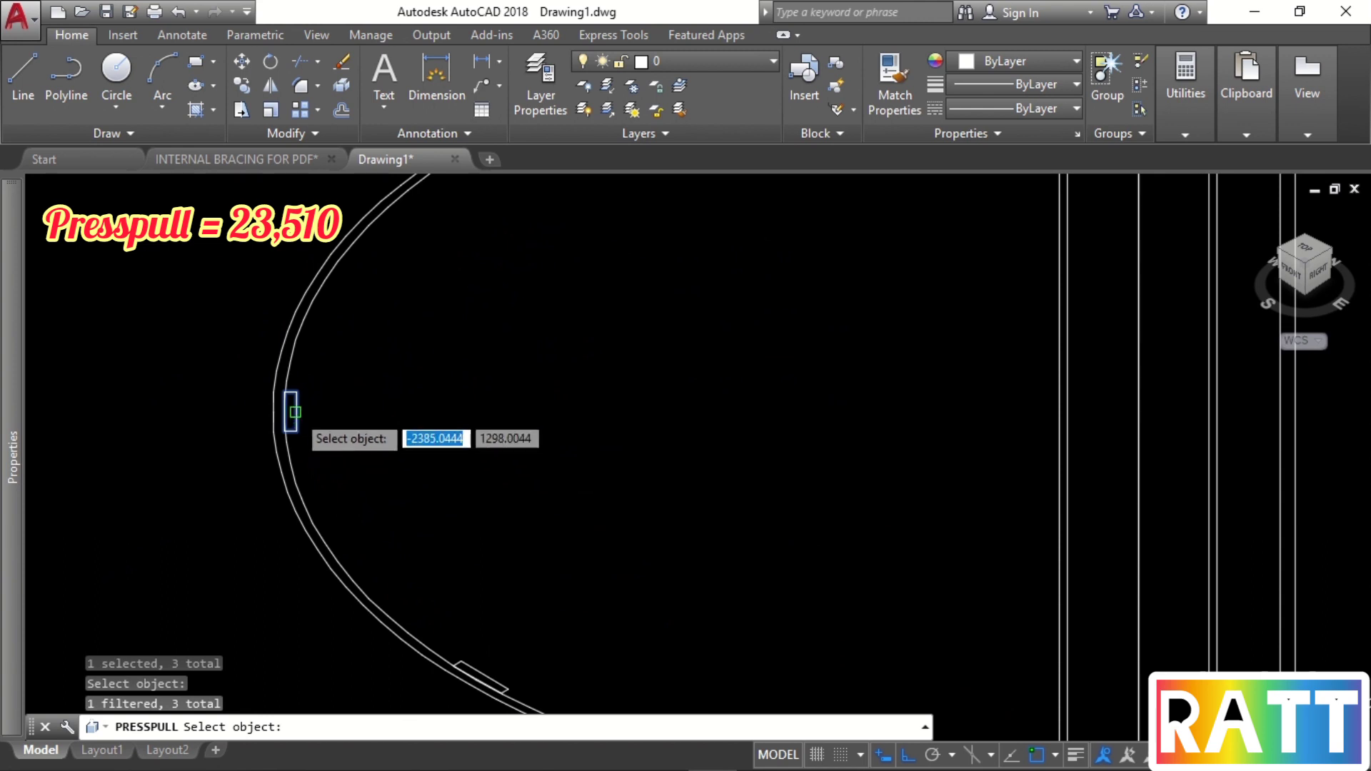
scroll(459, 603, "down", 3)
scroll(452, 626, "up", 5)
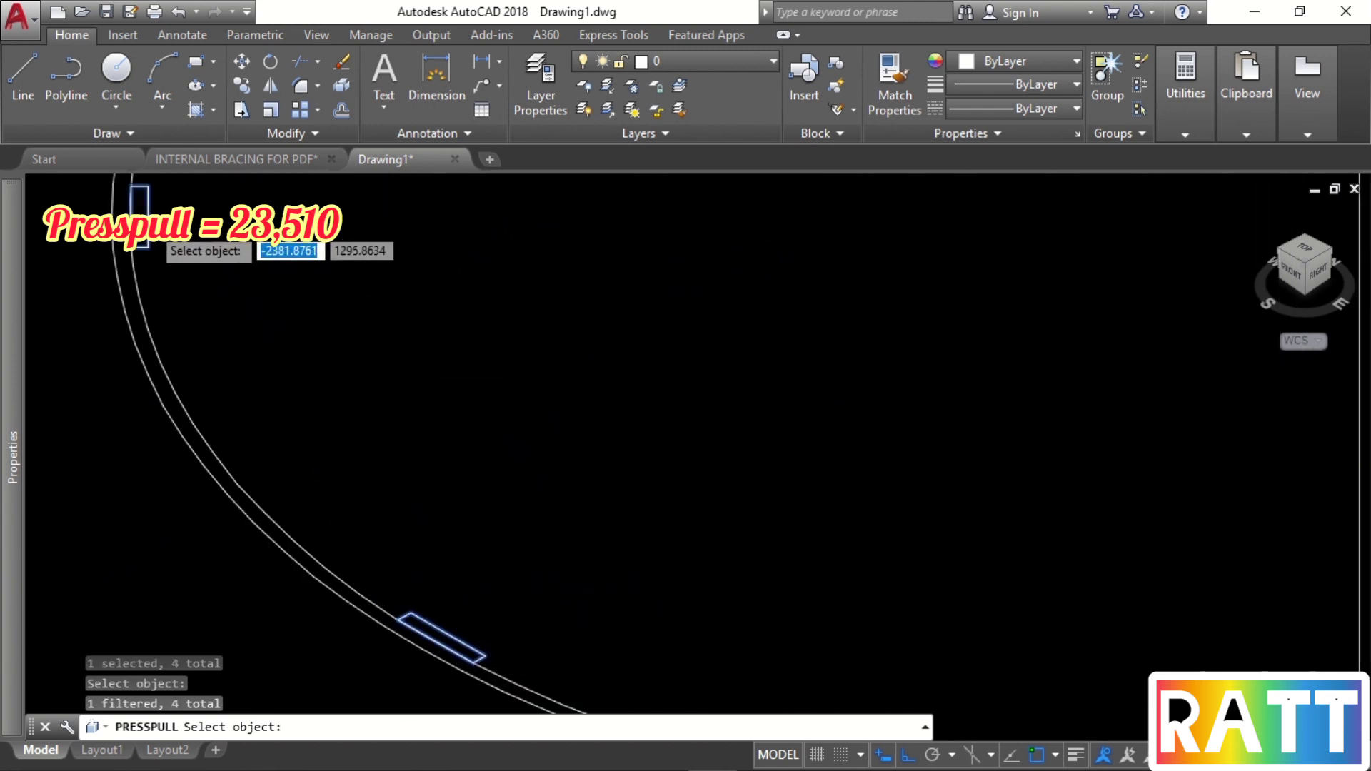
scroll(321, 335, "down", 2)
scroll(658, 533, "up", 4)
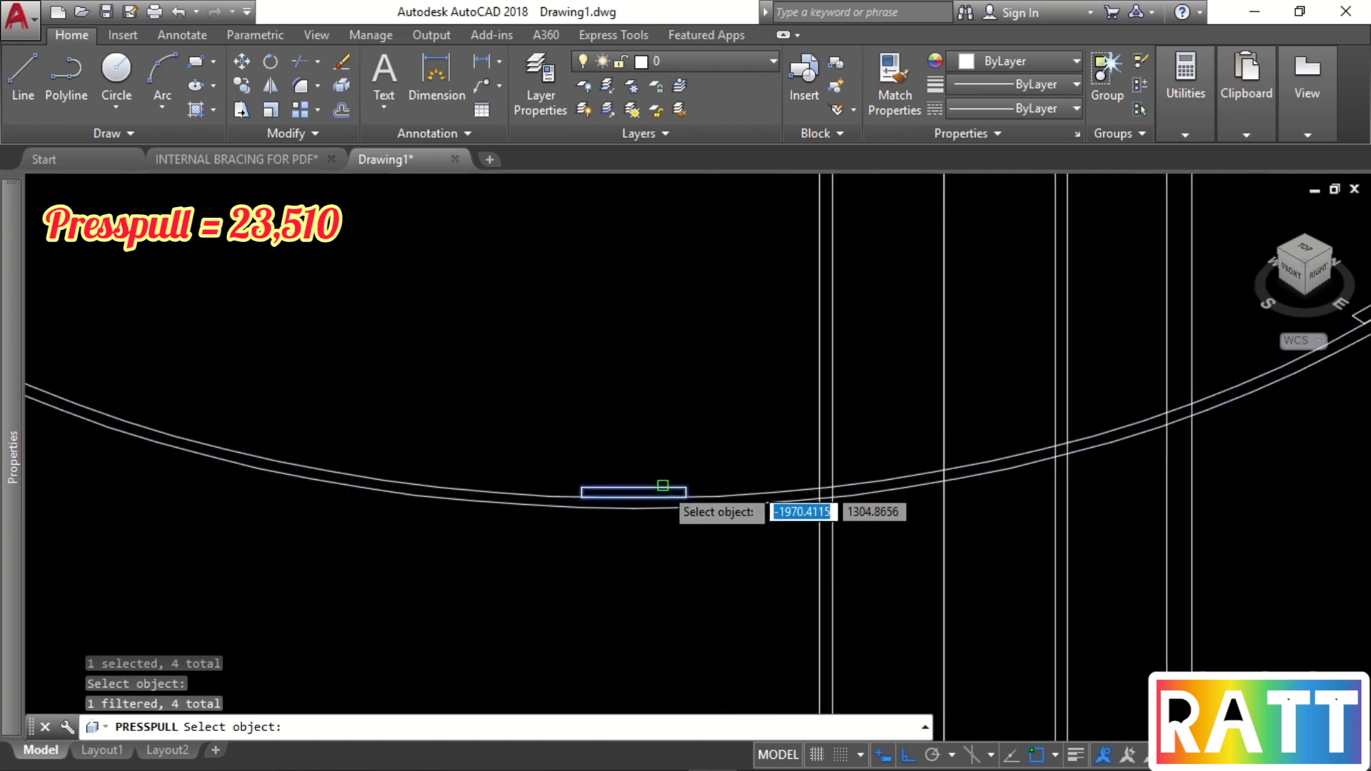
left_click(664, 487)
middle_click_drag(1066, 444, 422, 464)
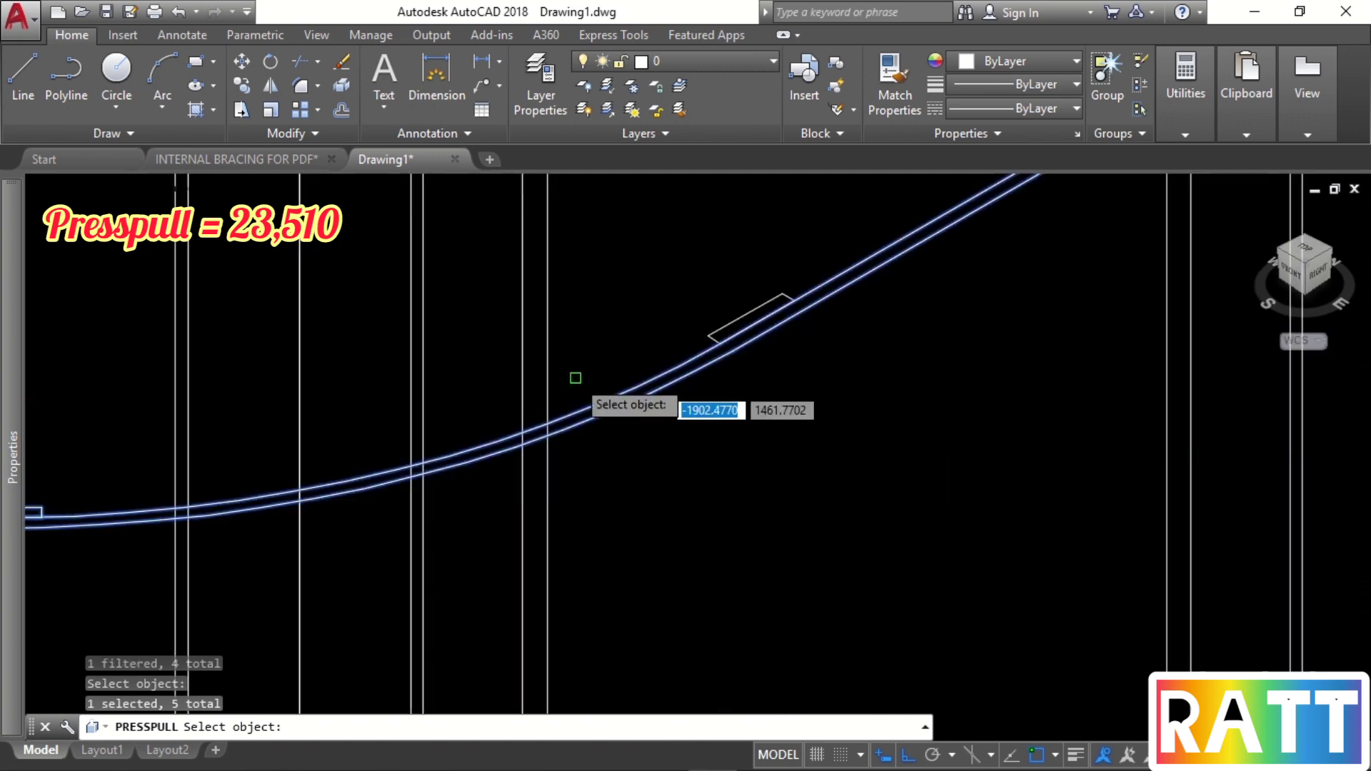
left_click(730, 318)
scroll(711, 358, "down", 3)
scroll(809, 294, "up", 3)
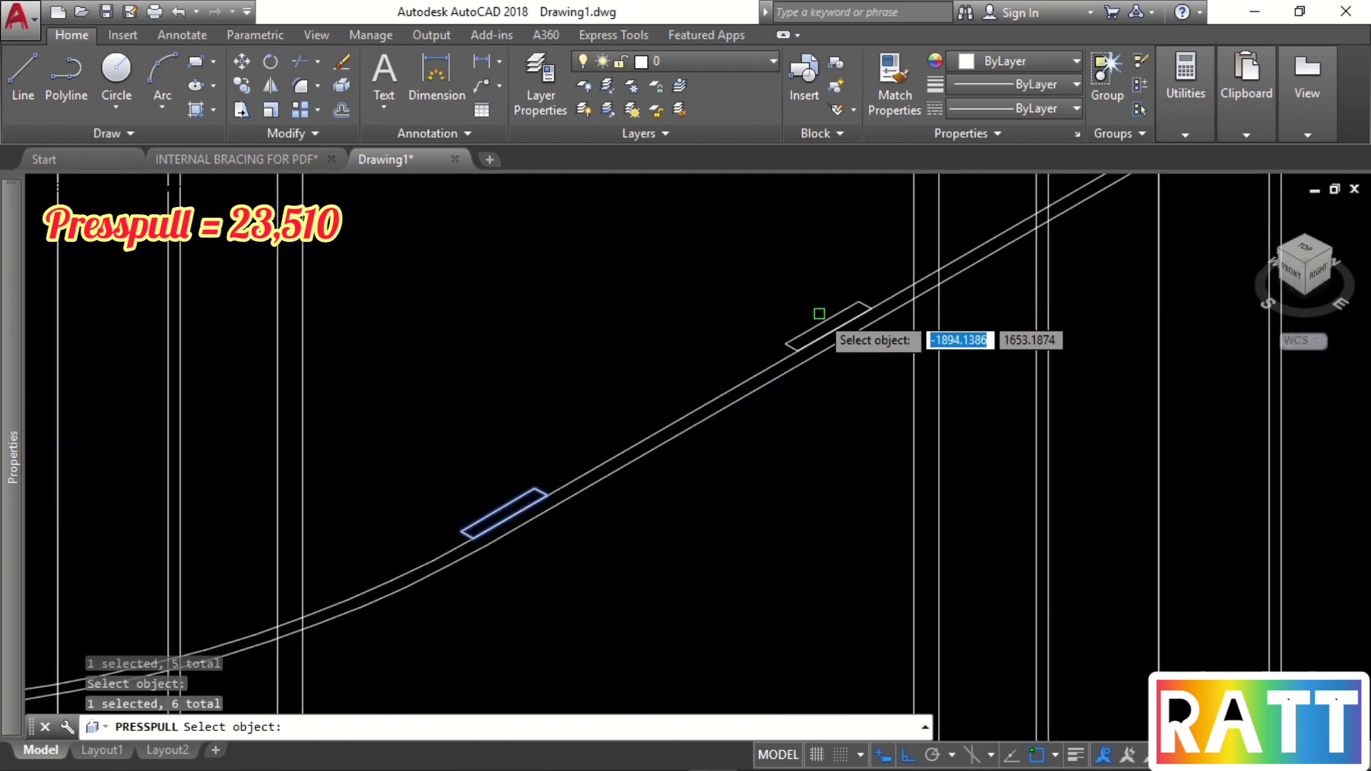
left_click(820, 321)
scroll(647, 350, "down", 4)
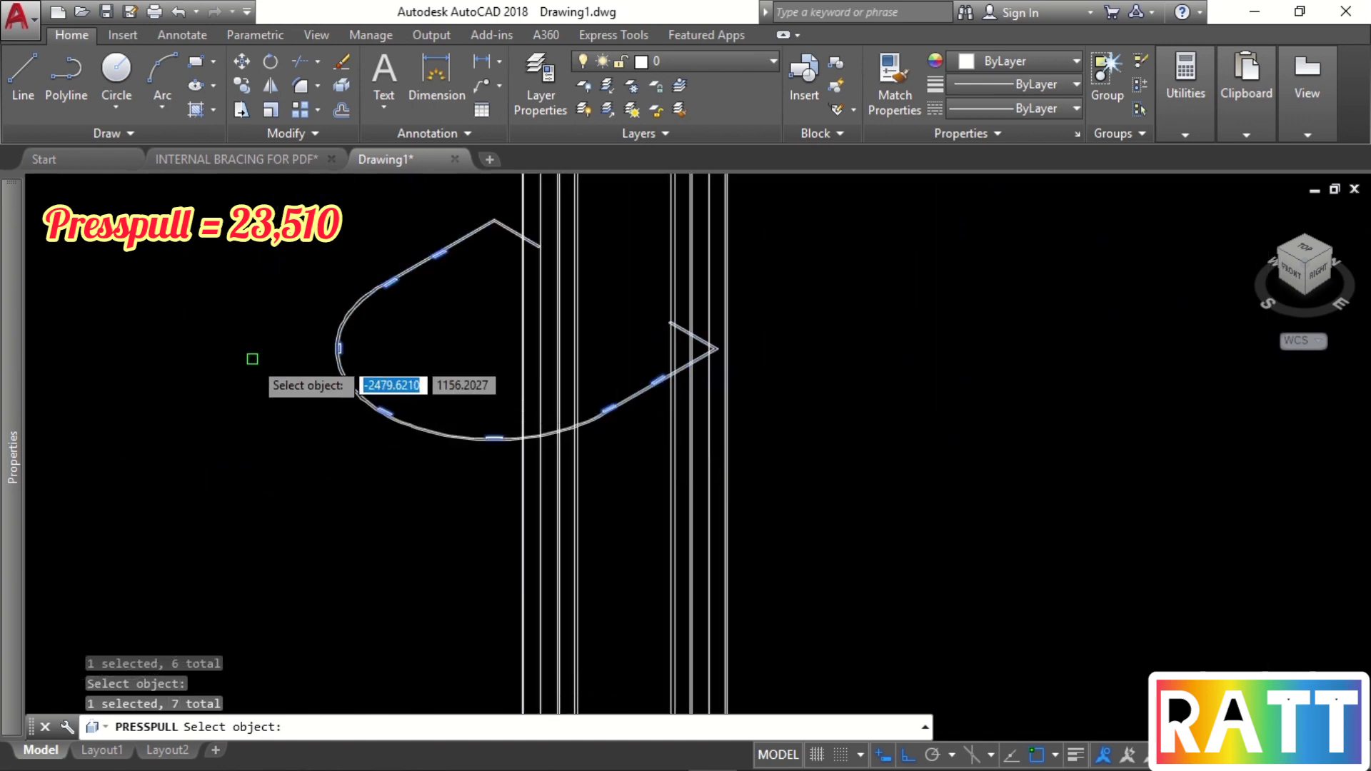
scroll(286, 358, "up", 6)
scroll(312, 373, "down", 3)
scroll(346, 392, "up", 5)
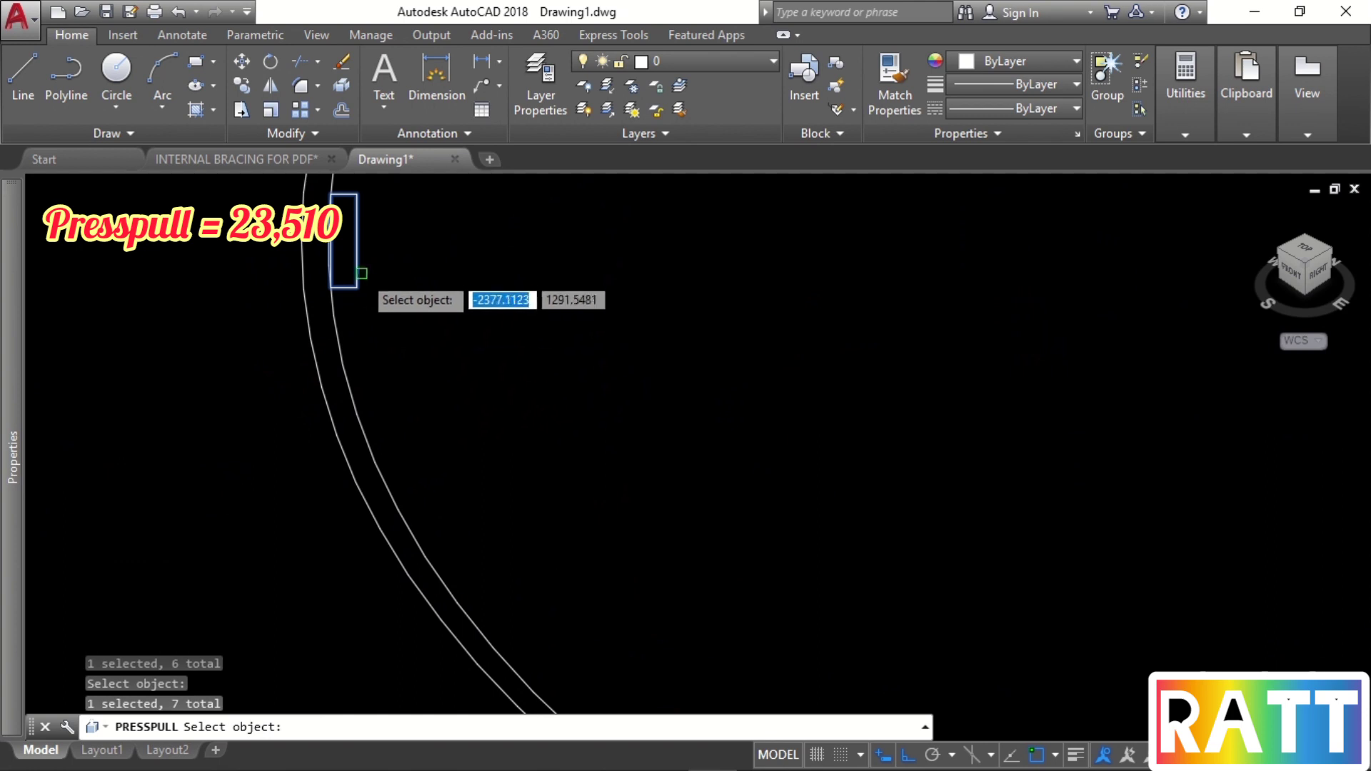
scroll(360, 265, "down", 6)
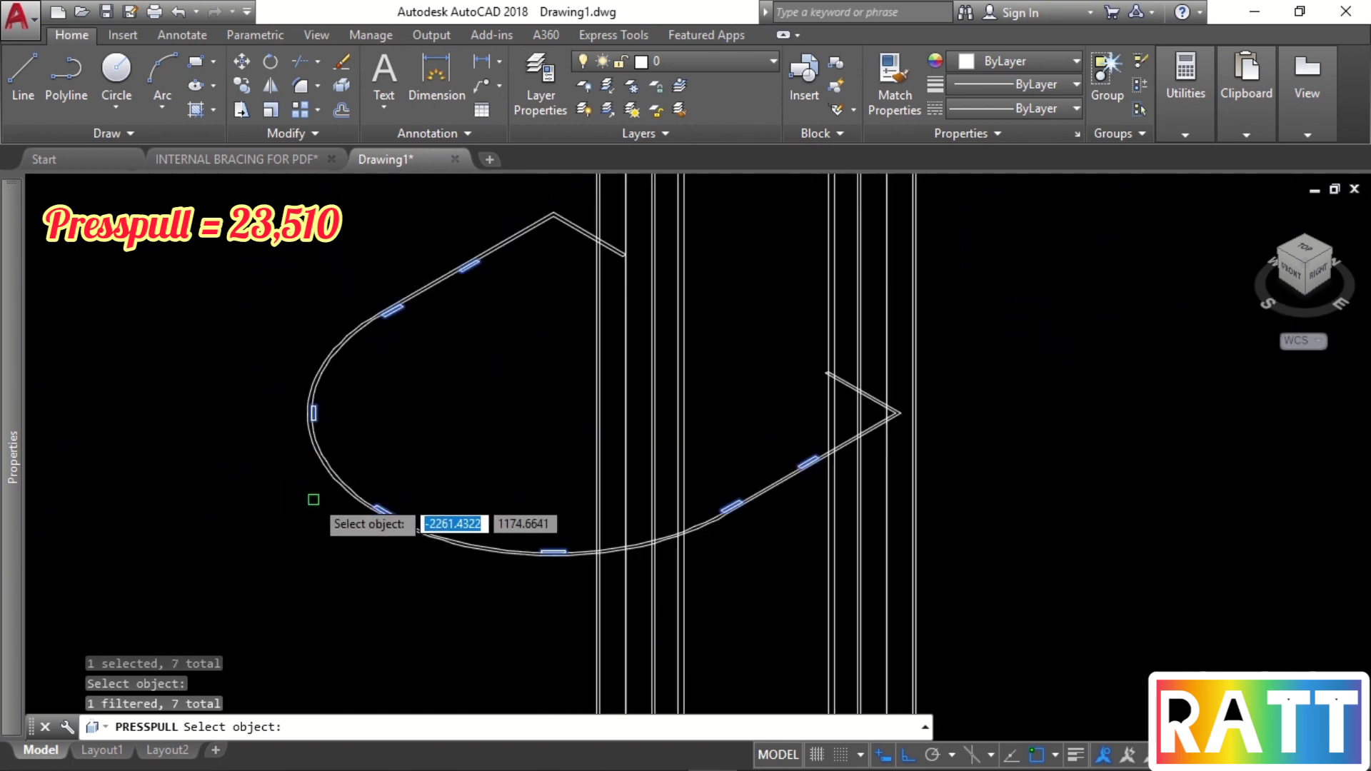
scroll(299, 505, "down", 3)
key("Return")
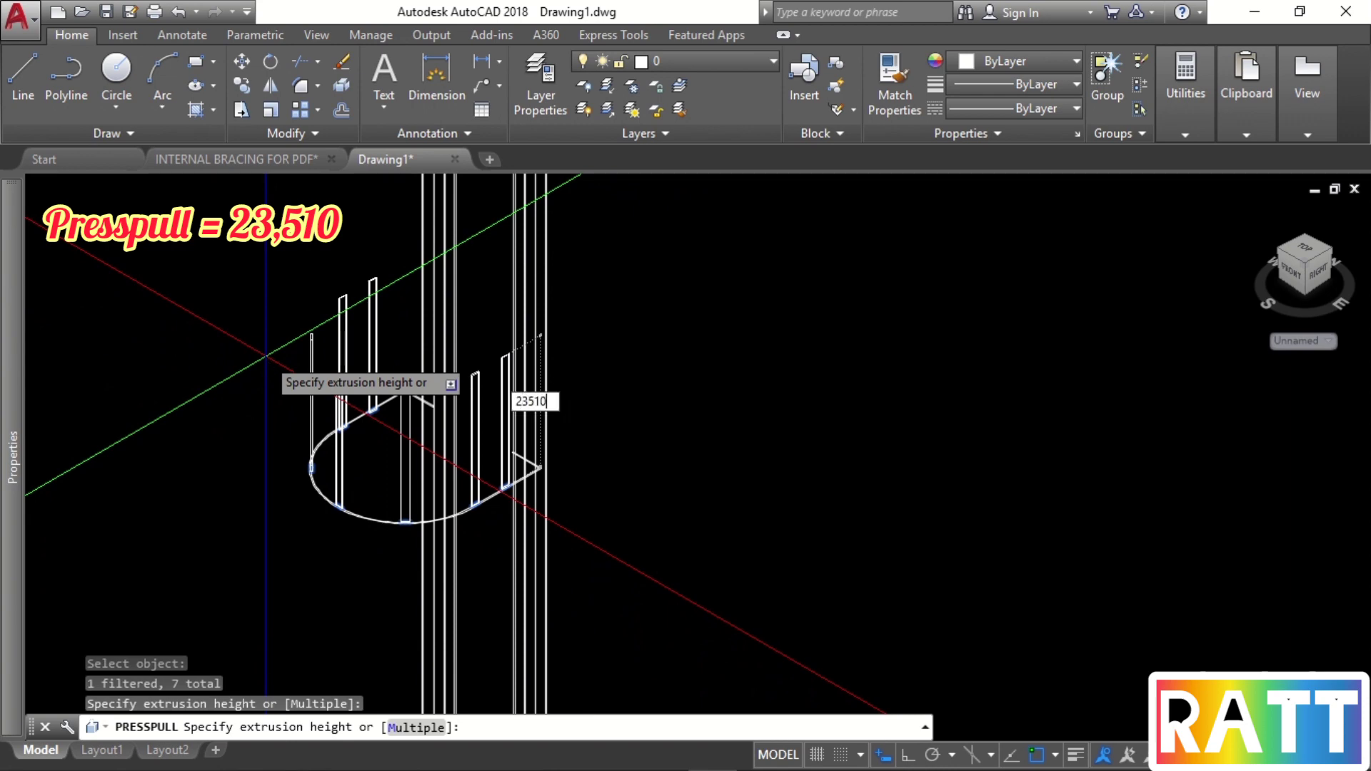
key("Return")
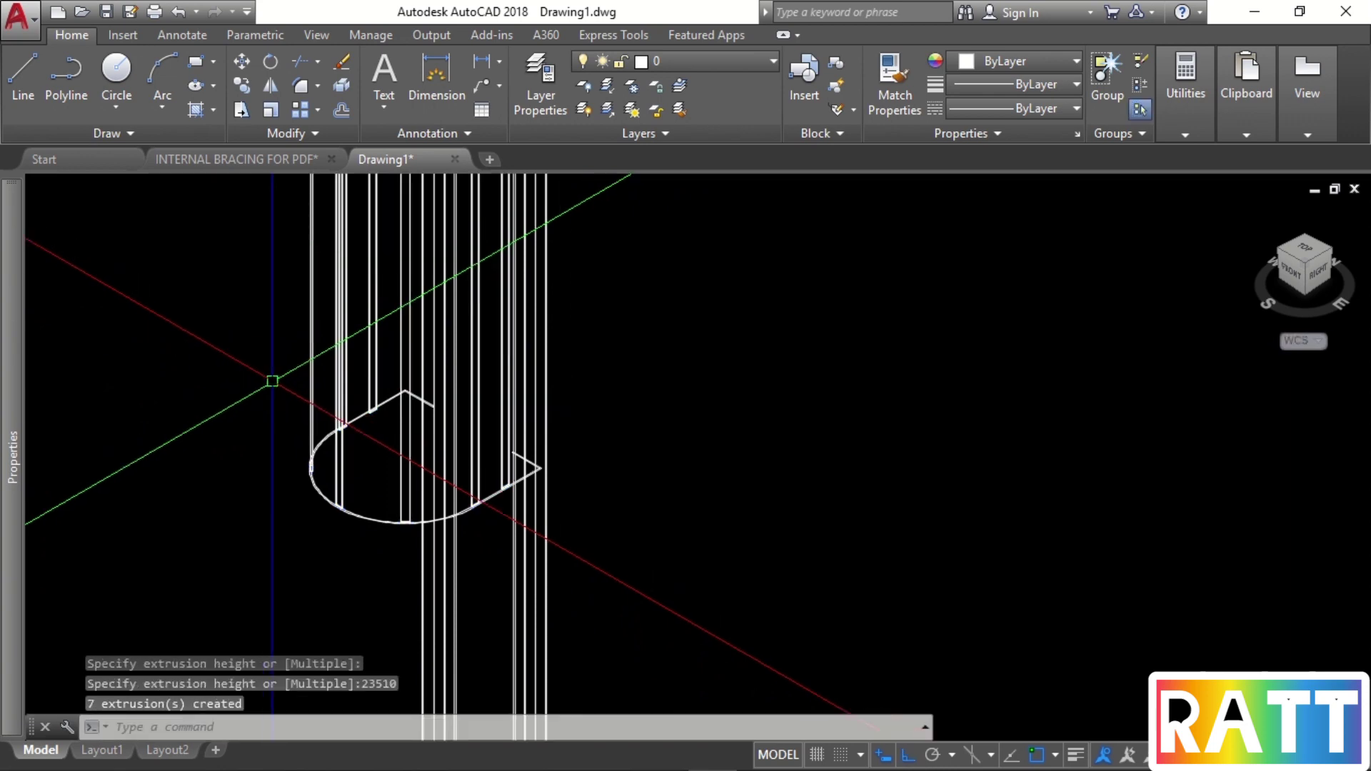
scroll(537, 564, "down", 4)
scroll(570, 606, "down", 5)
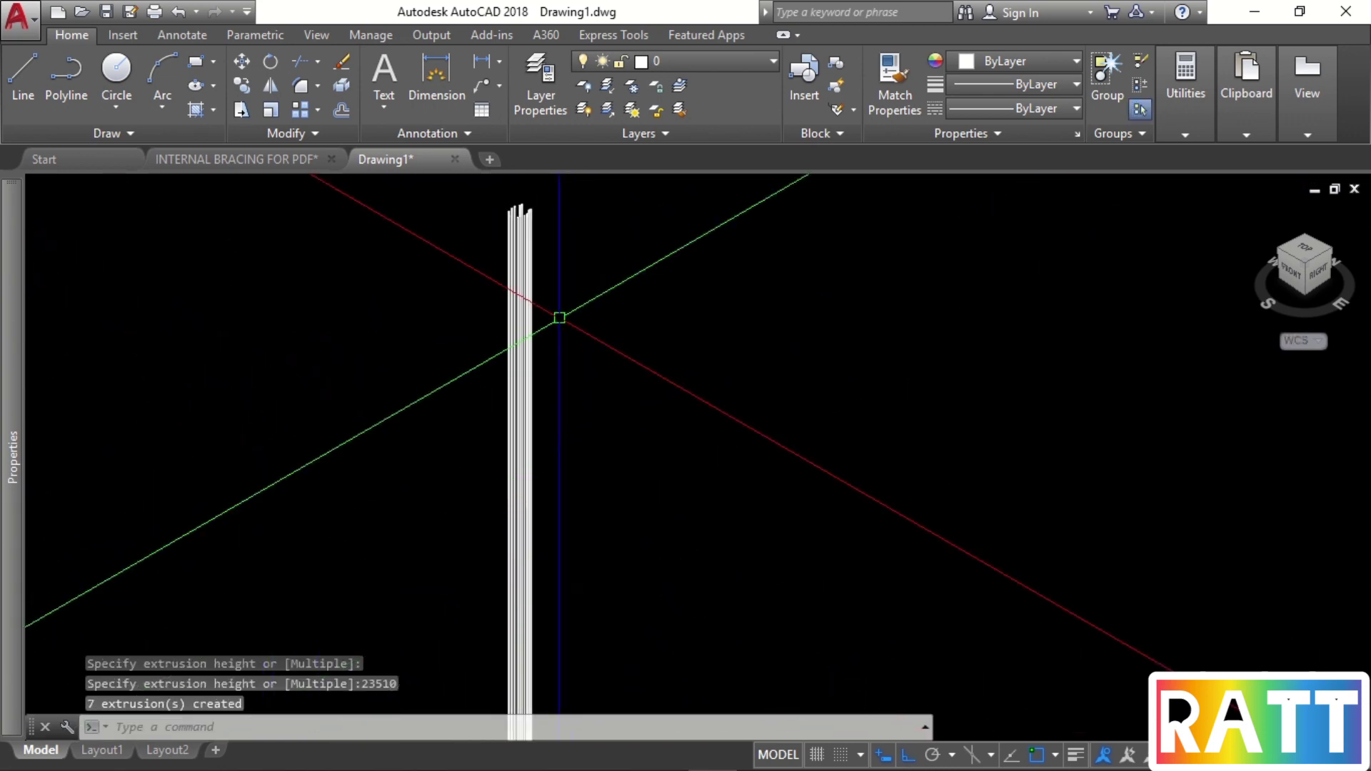
scroll(545, 240, "up", 6)
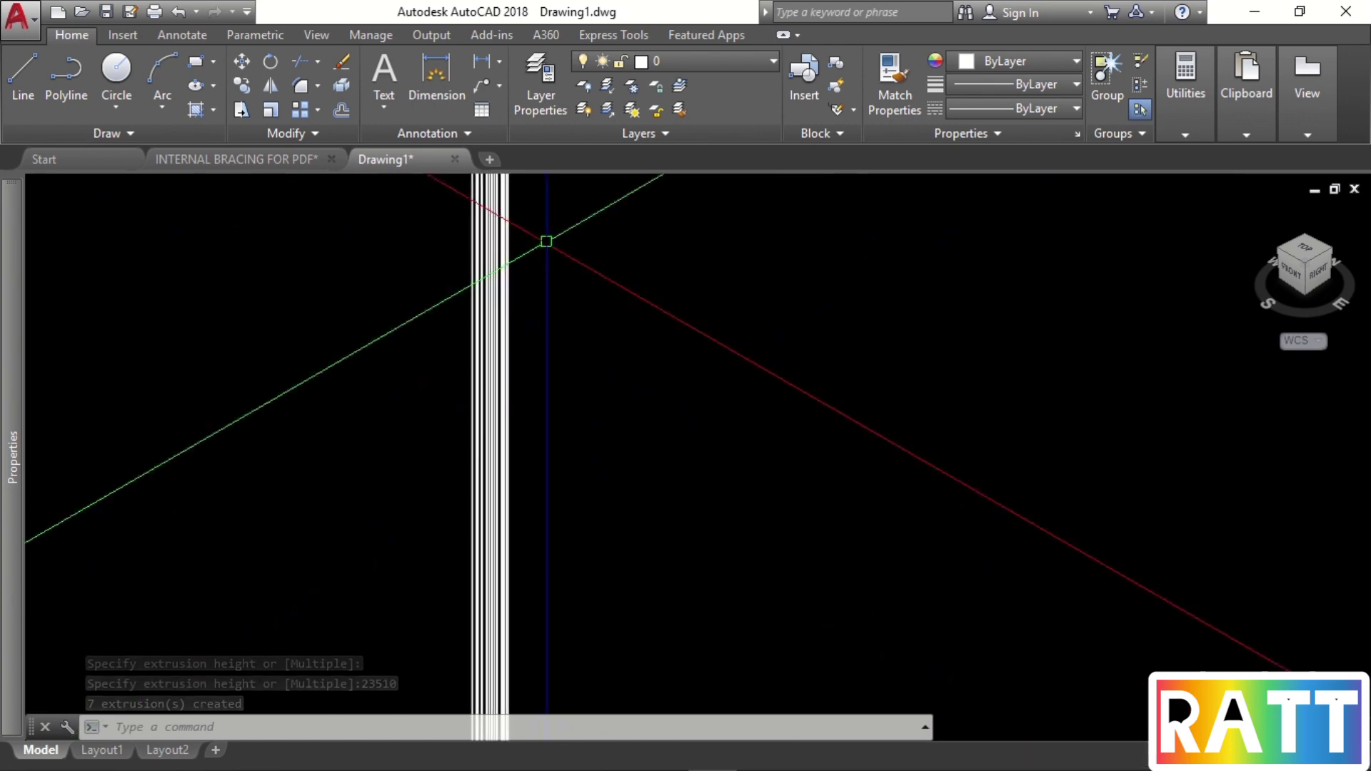
scroll(454, 550, "up", 8)
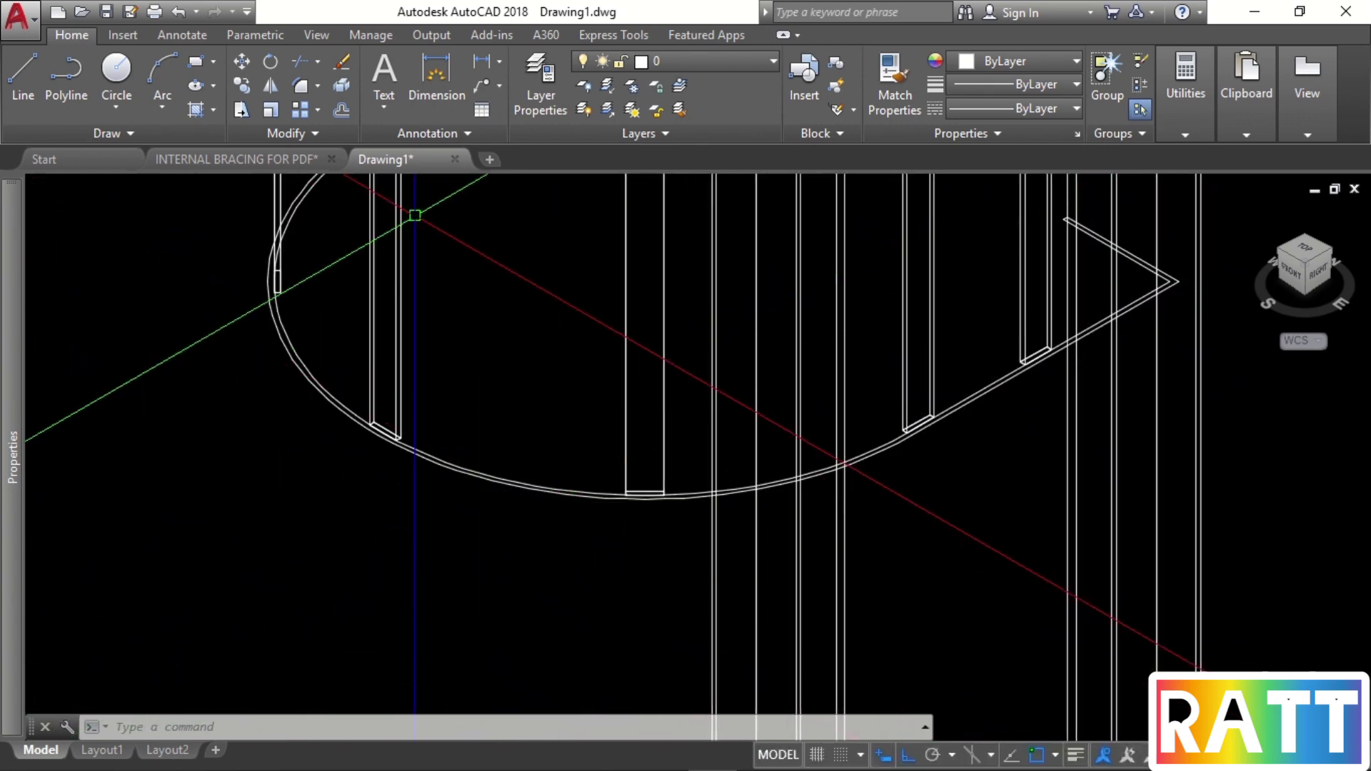
Check the size note of the flat bar welded to the channel on sheet 7-12 of INTERNAL BRACING FOR PDF, and return to Drawing1.
mouse_move(252, 166)
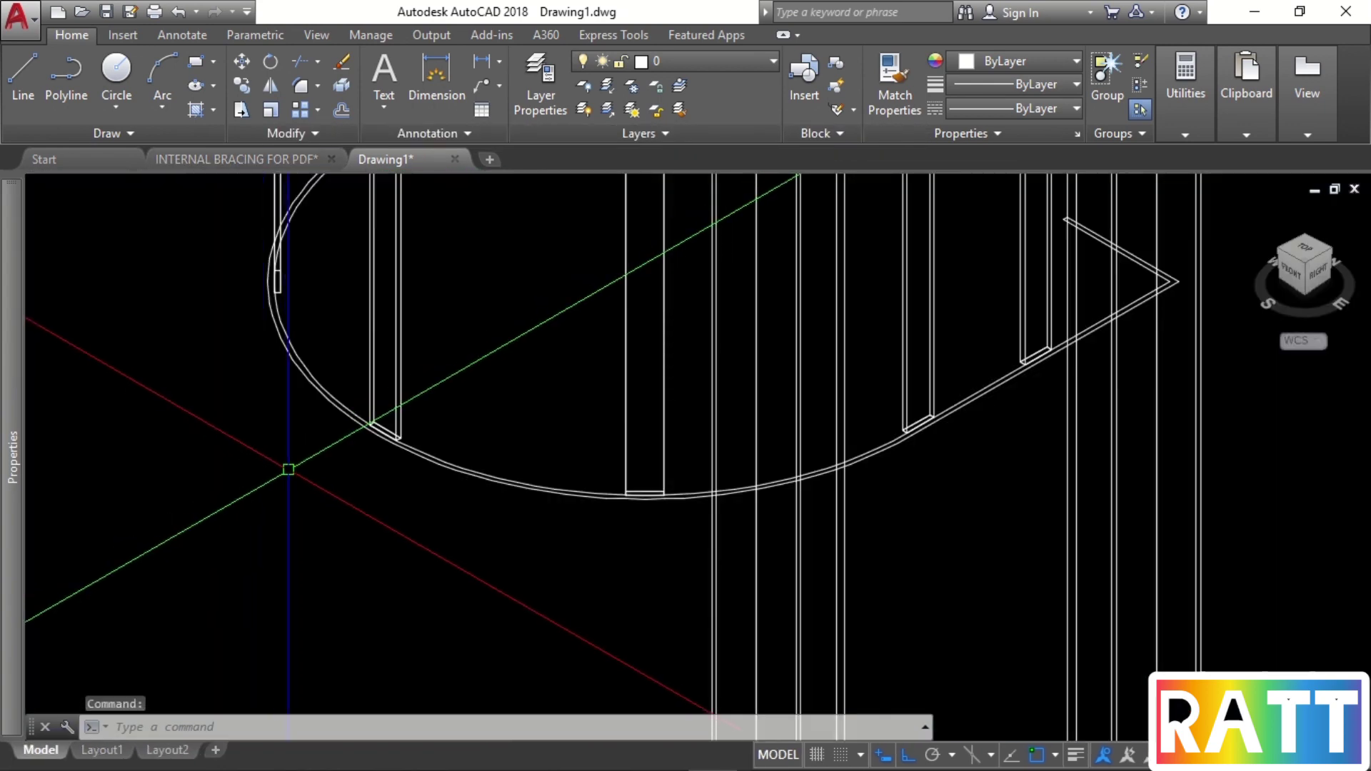
middle_click_drag(303, 438, 307, 552)
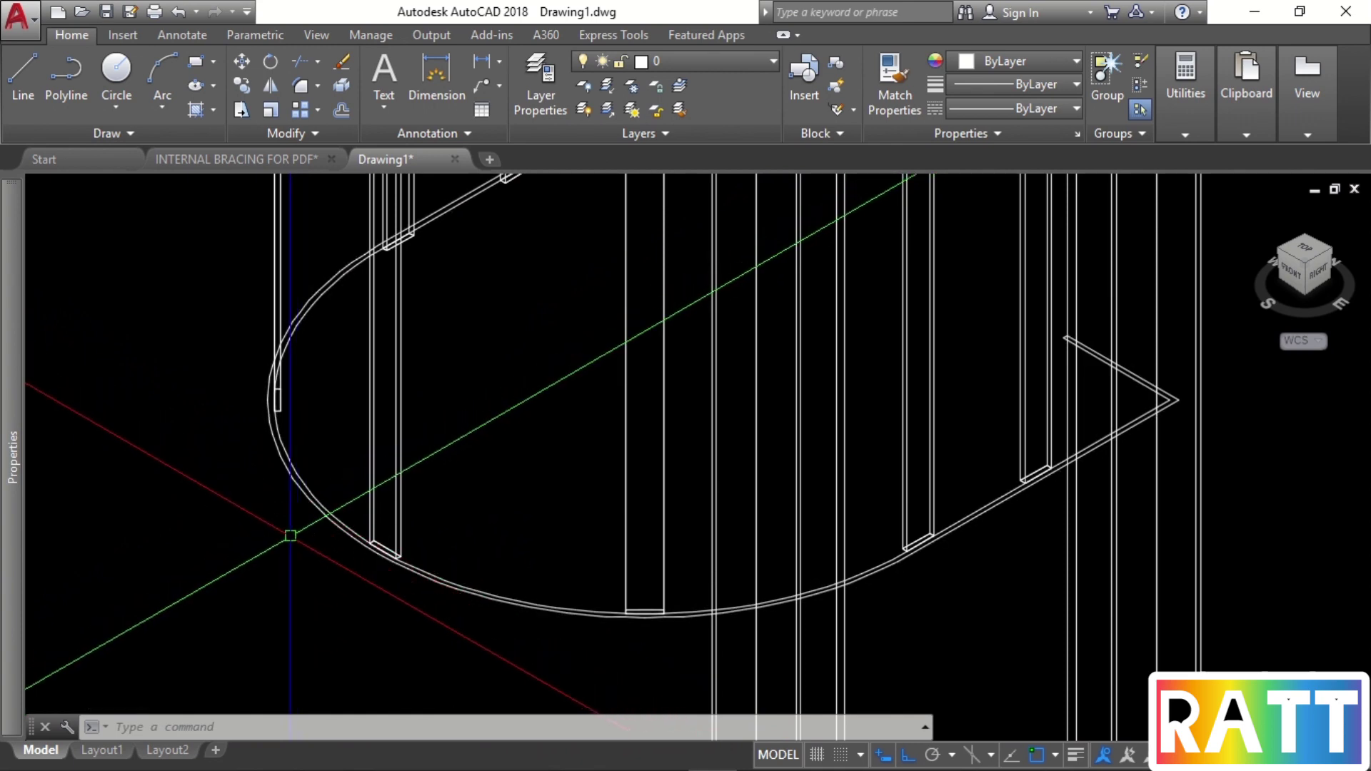
left_click(193, 158)
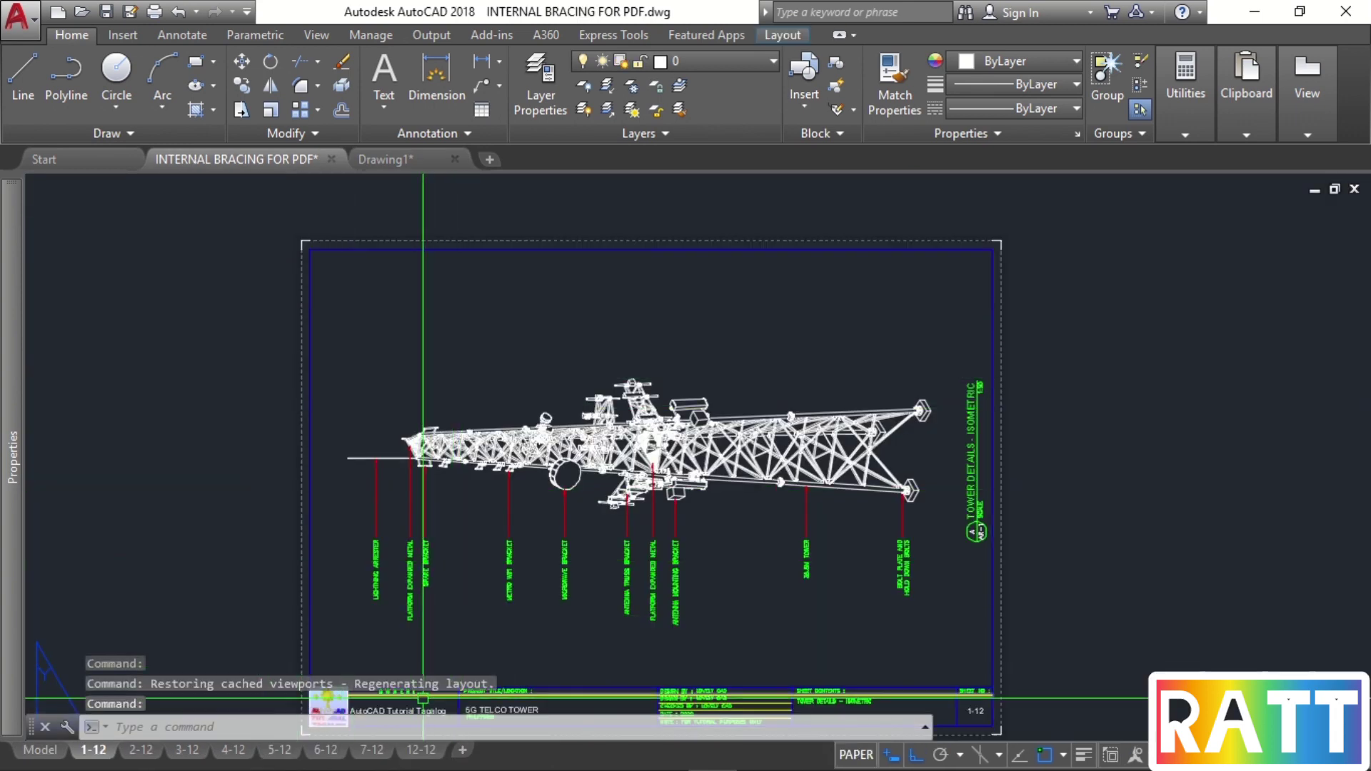
left_click(370, 749)
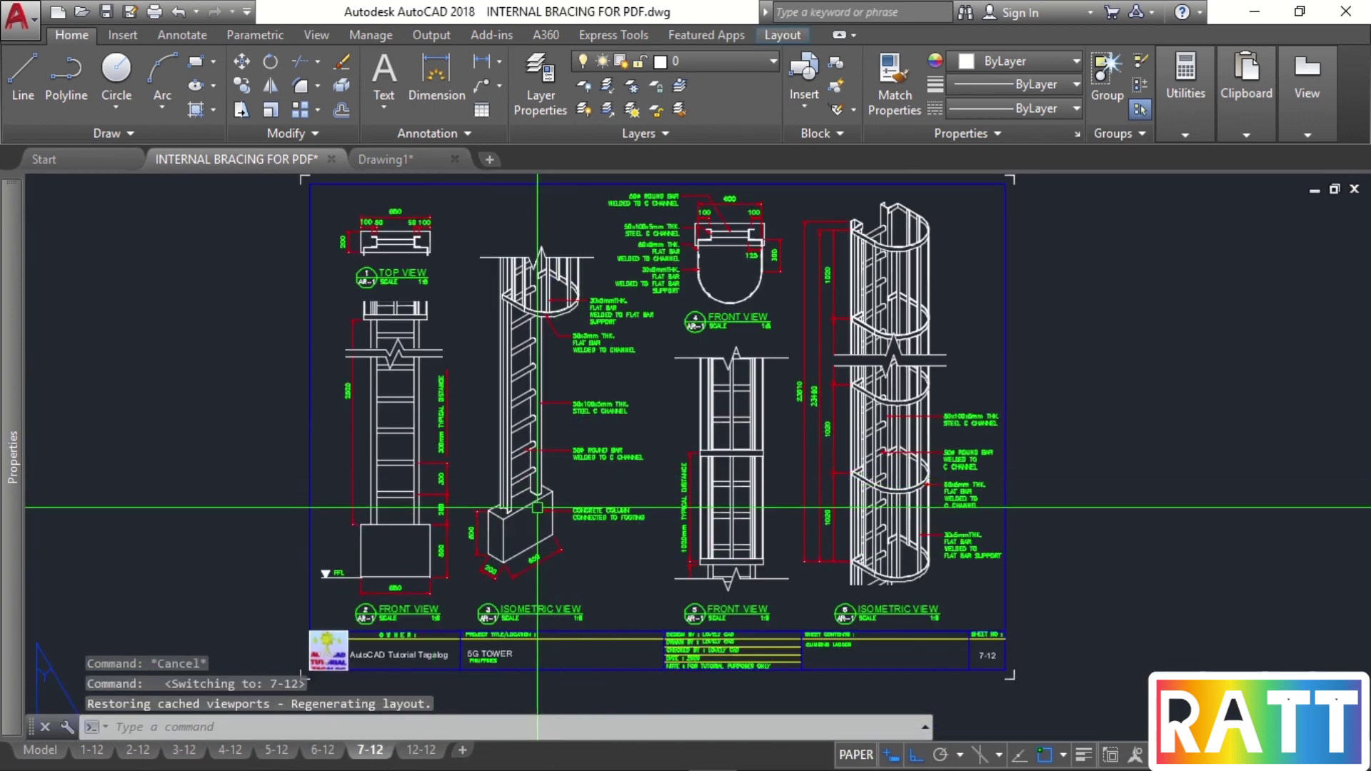
scroll(579, 333, "up", 6)
scroll(554, 376, "up", 5)
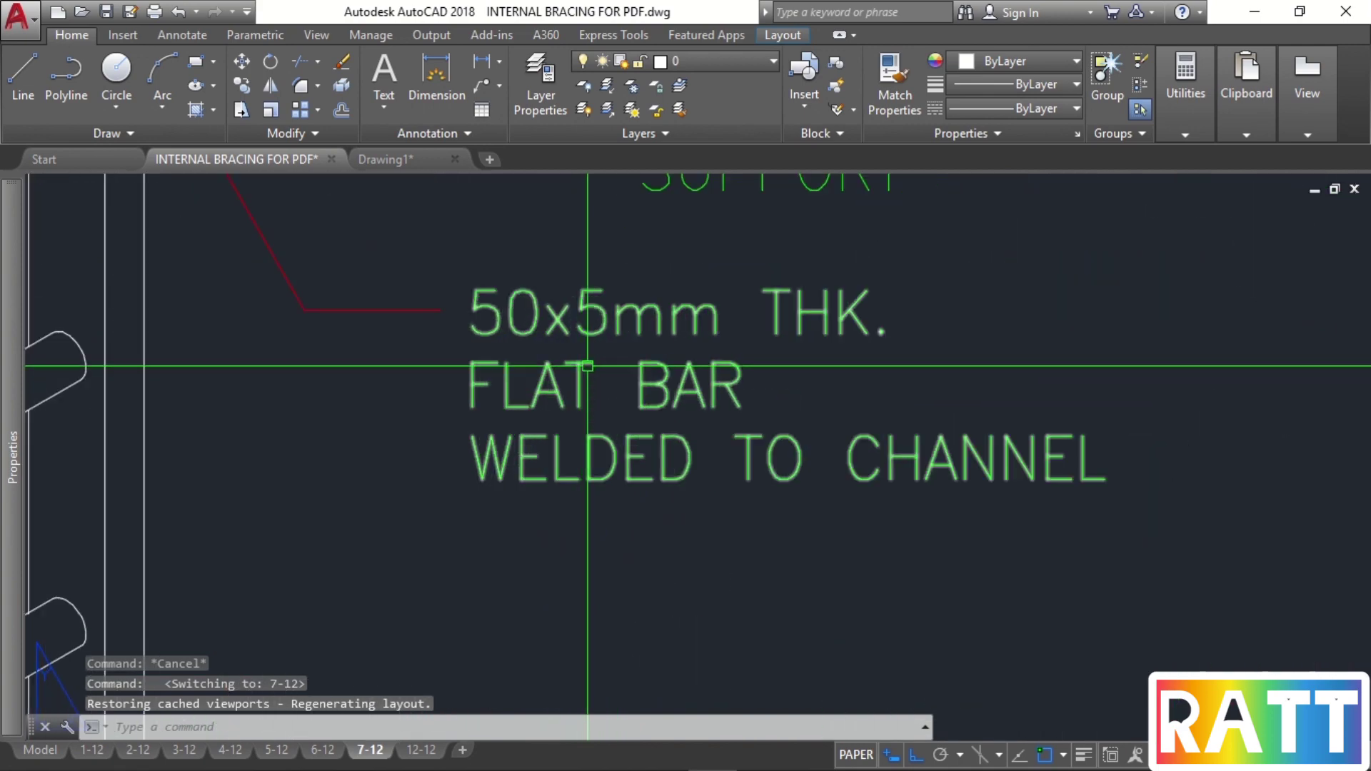
scroll(562, 430, "down", 2)
scroll(563, 431, "down", 8)
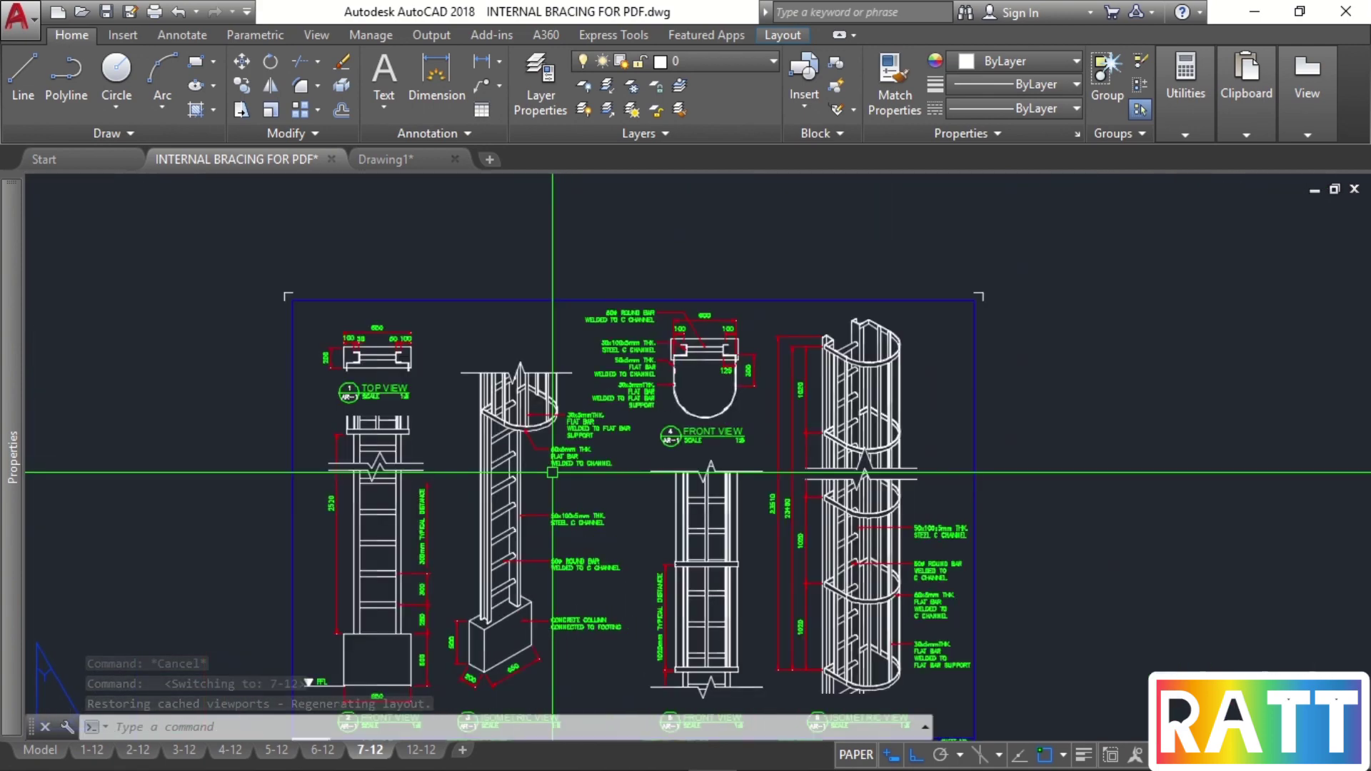
left_click(400, 161)
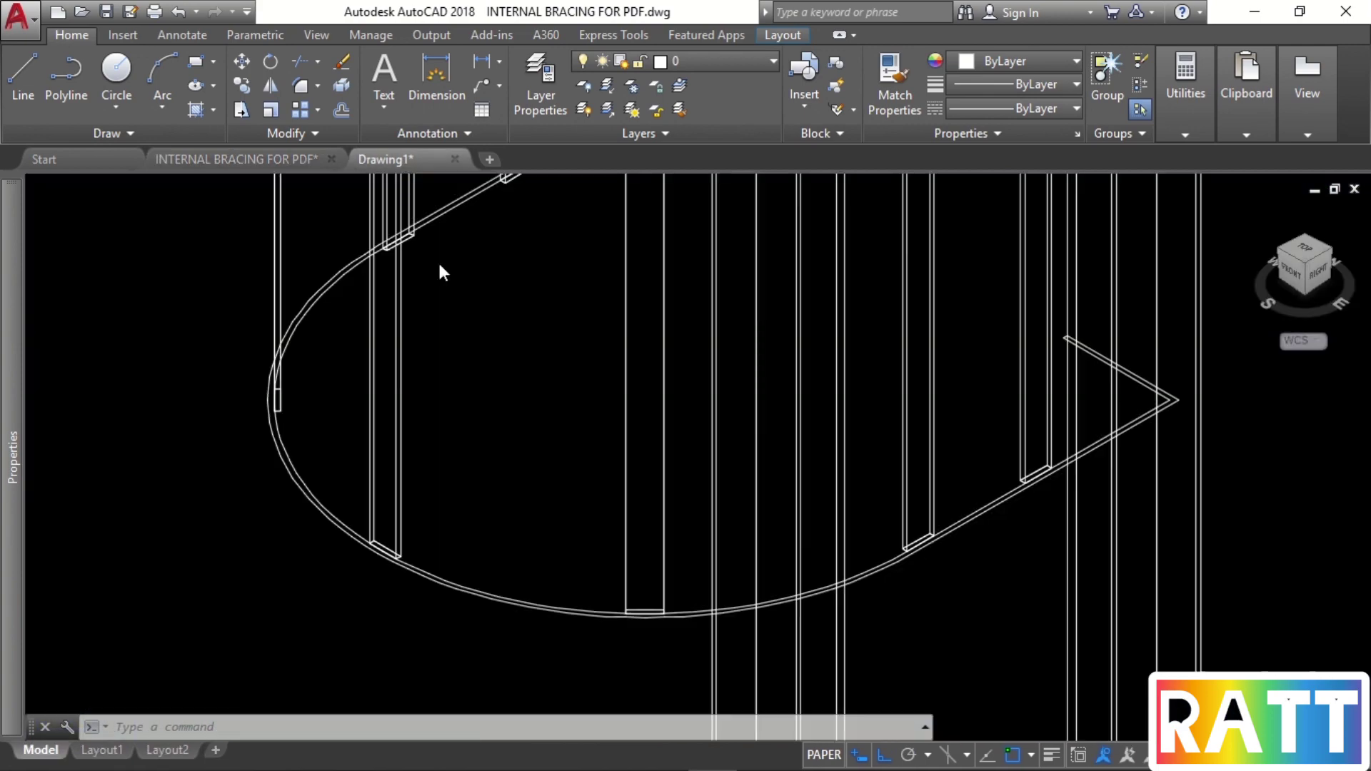
Presspull the closed outline of the cage hoop upward by 50.
type("P")
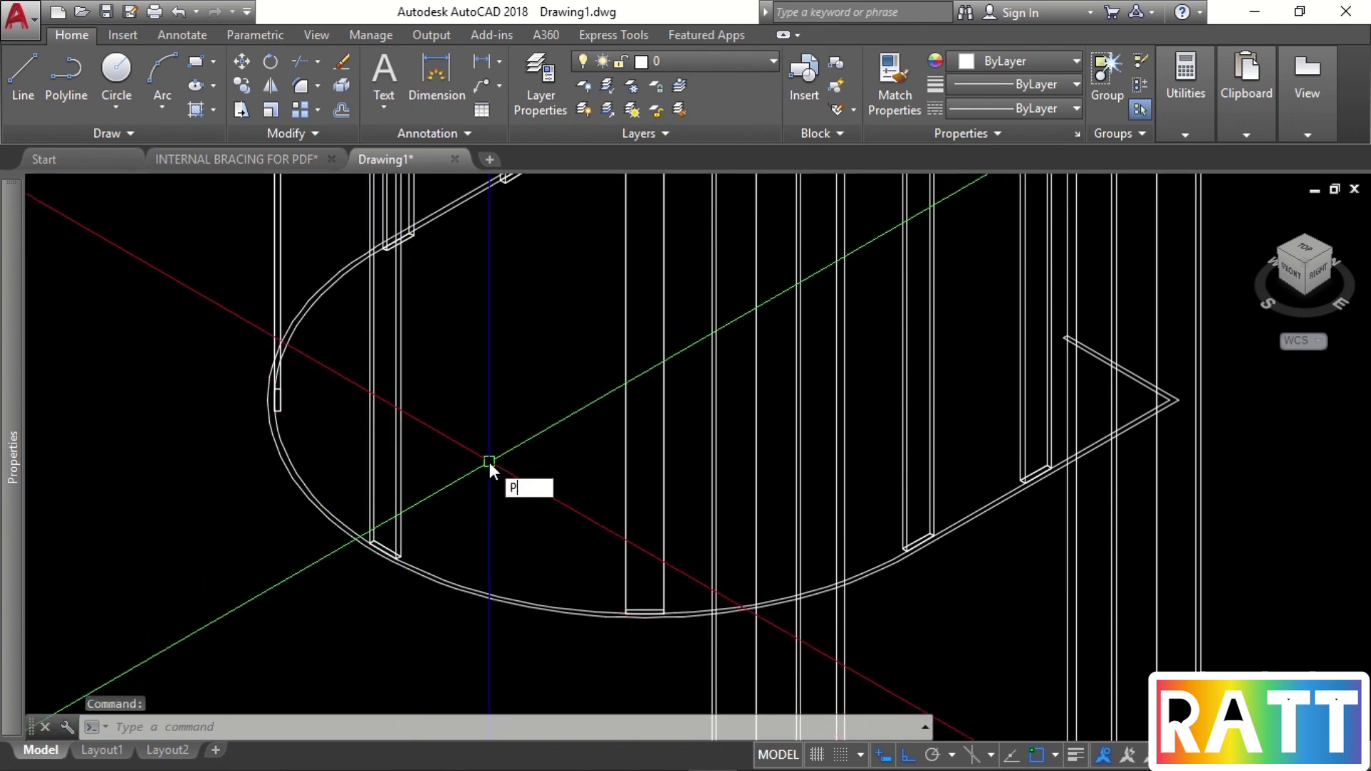
type("RESSPULL")
key("Return")
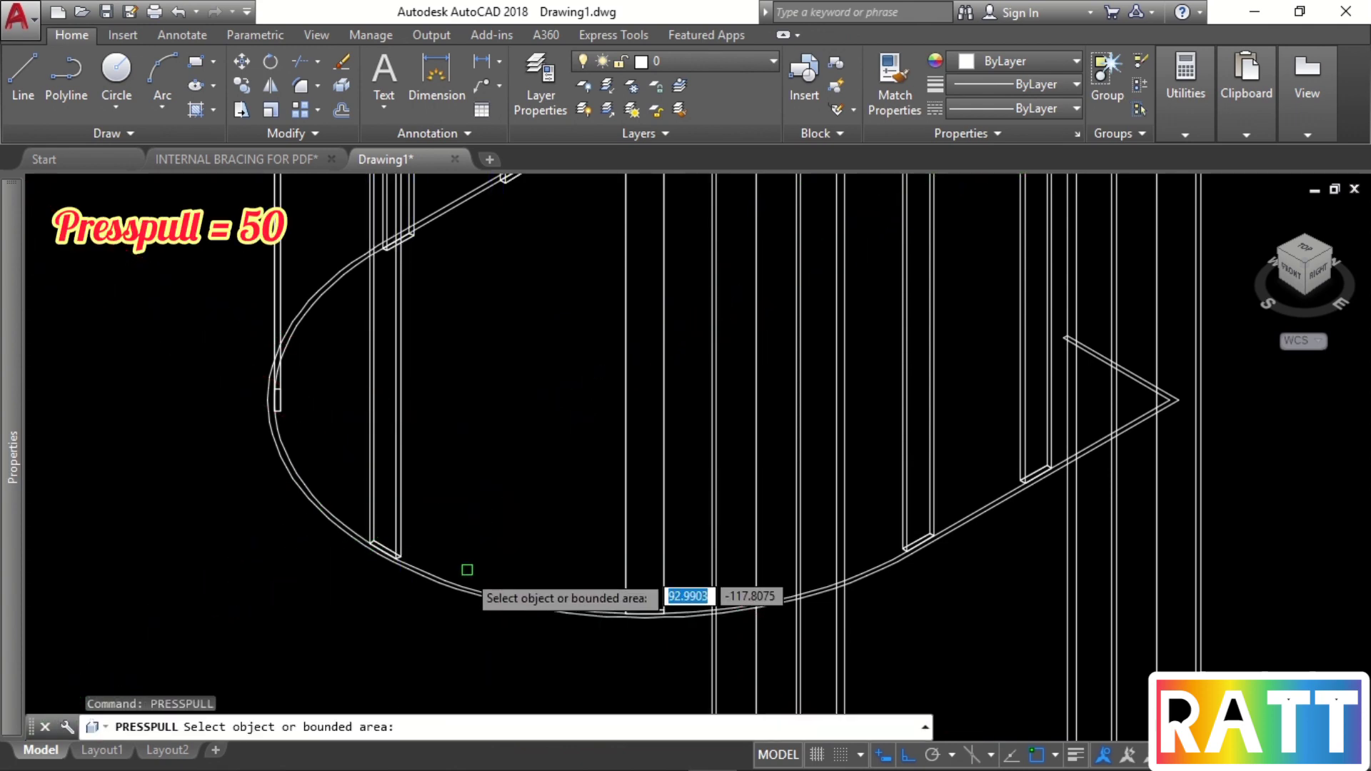
left_click(638, 500)
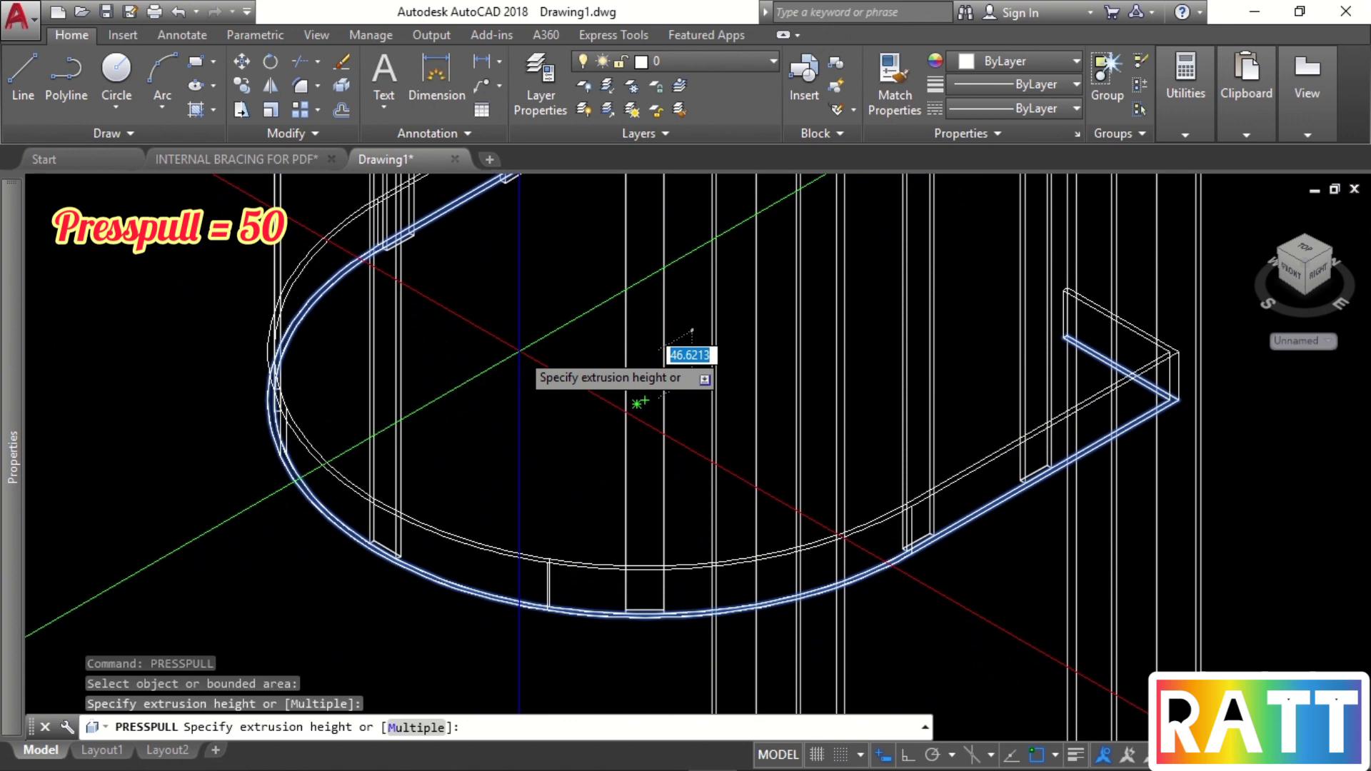
key("Return")
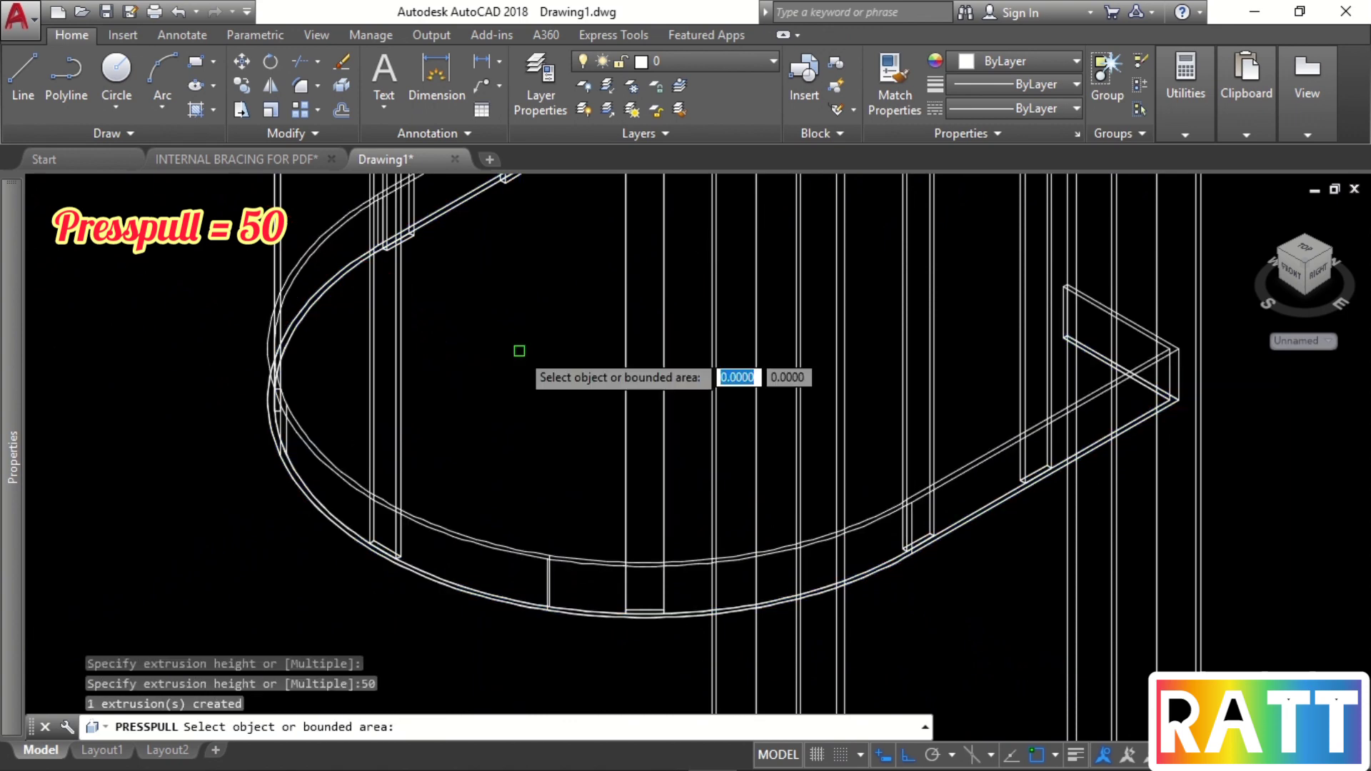
key("Return")
scroll(554, 398, "down", 8)
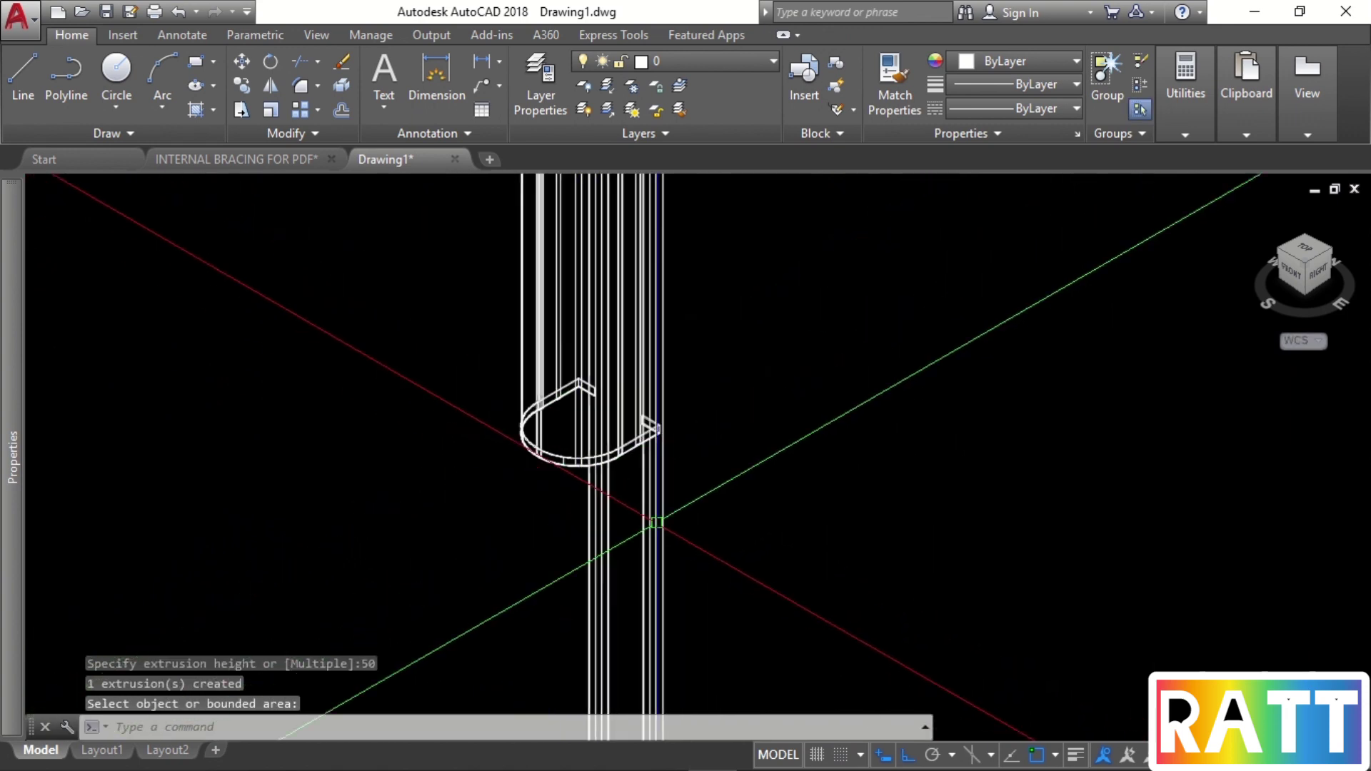
middle_click_drag(692, 514, 722, 413)
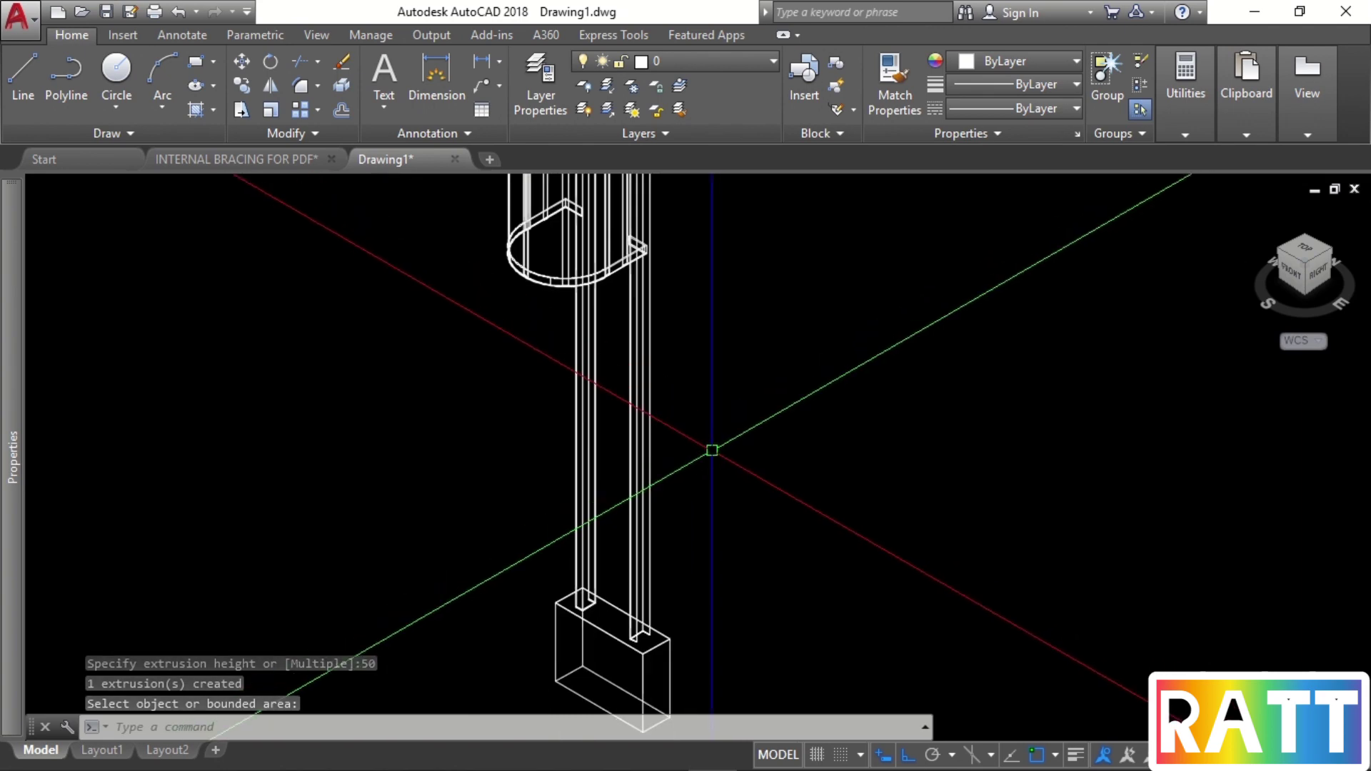
middle_click_drag(710, 592, 709, 499)
scroll(618, 536, "up", 3)
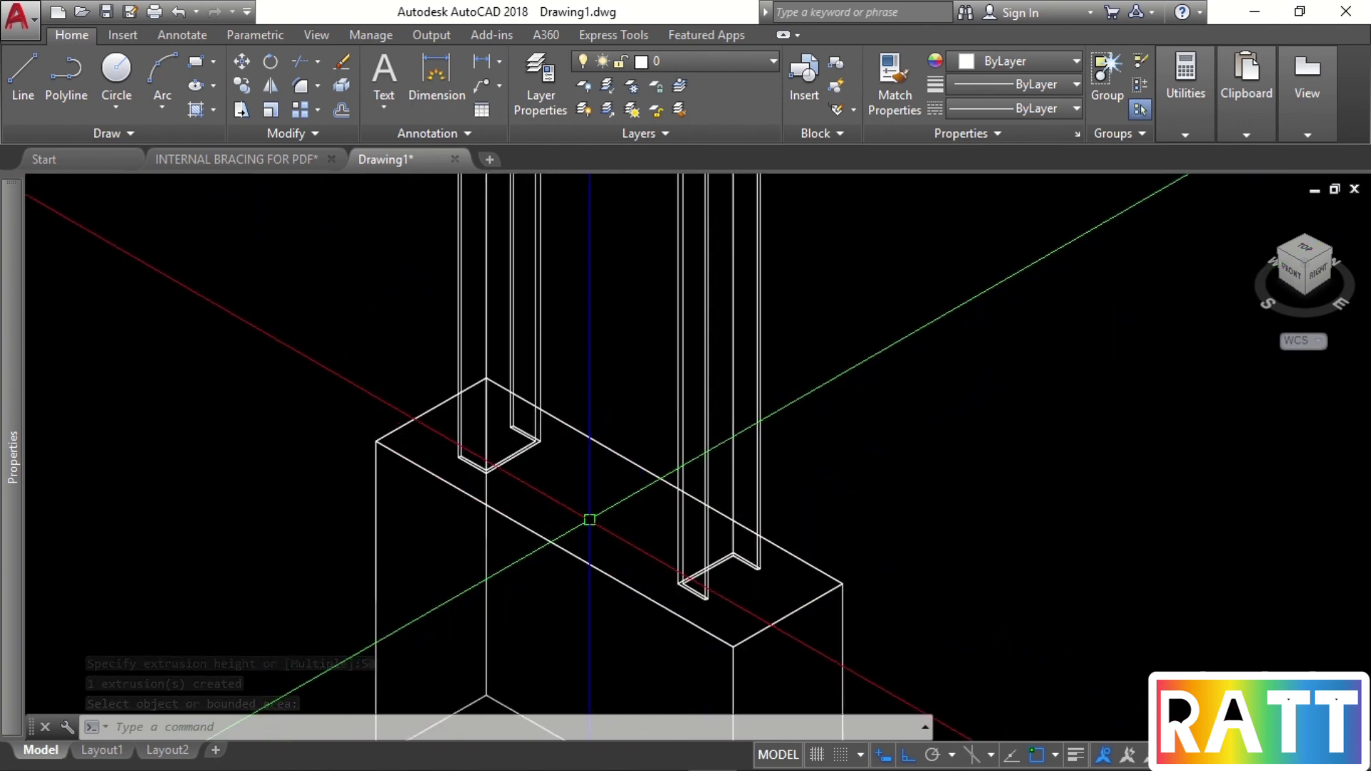
Check the round bar size note for the ladder rungs on sheet 7-12 of INTERNAL BRACING FOR PDF, and return to Drawing1.
middle_click_drag(591, 520, 536, 494)
left_click(250, 157)
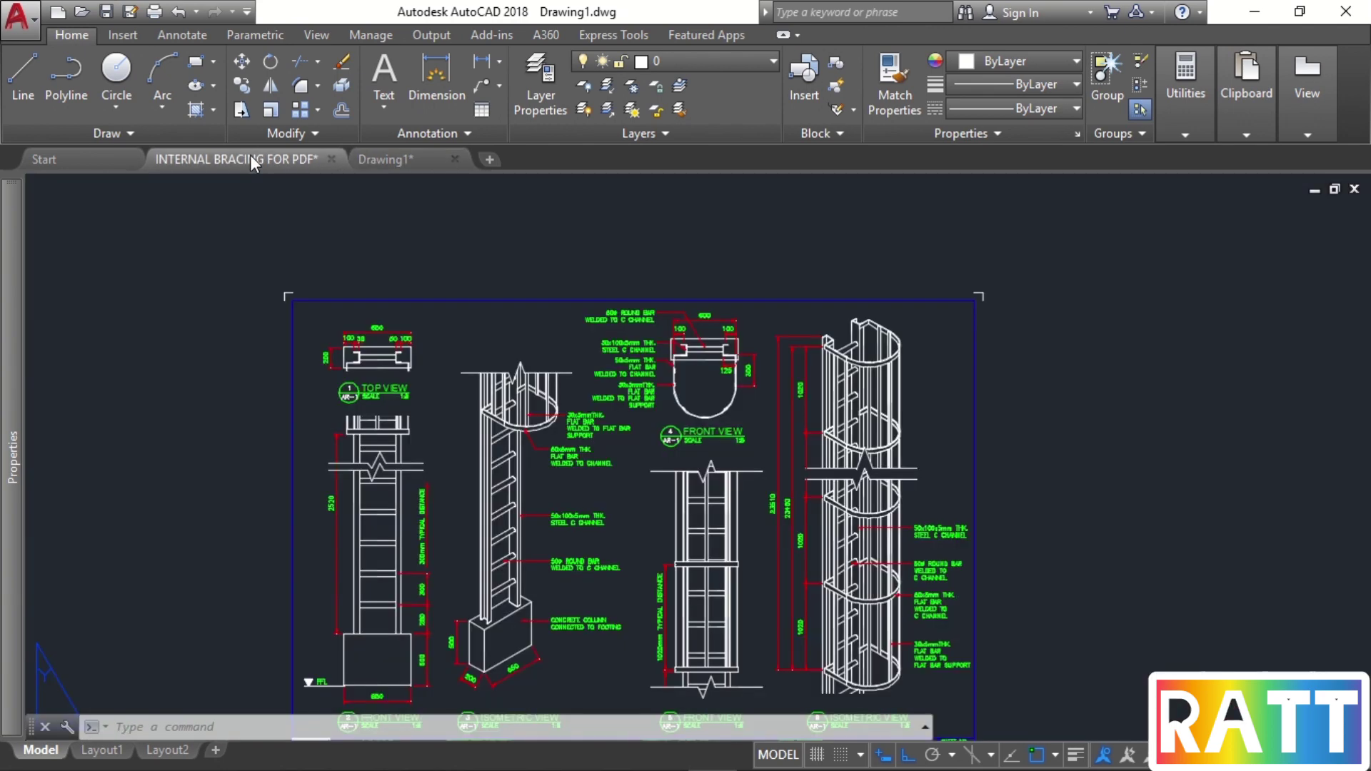
scroll(512, 525, "up", 5)
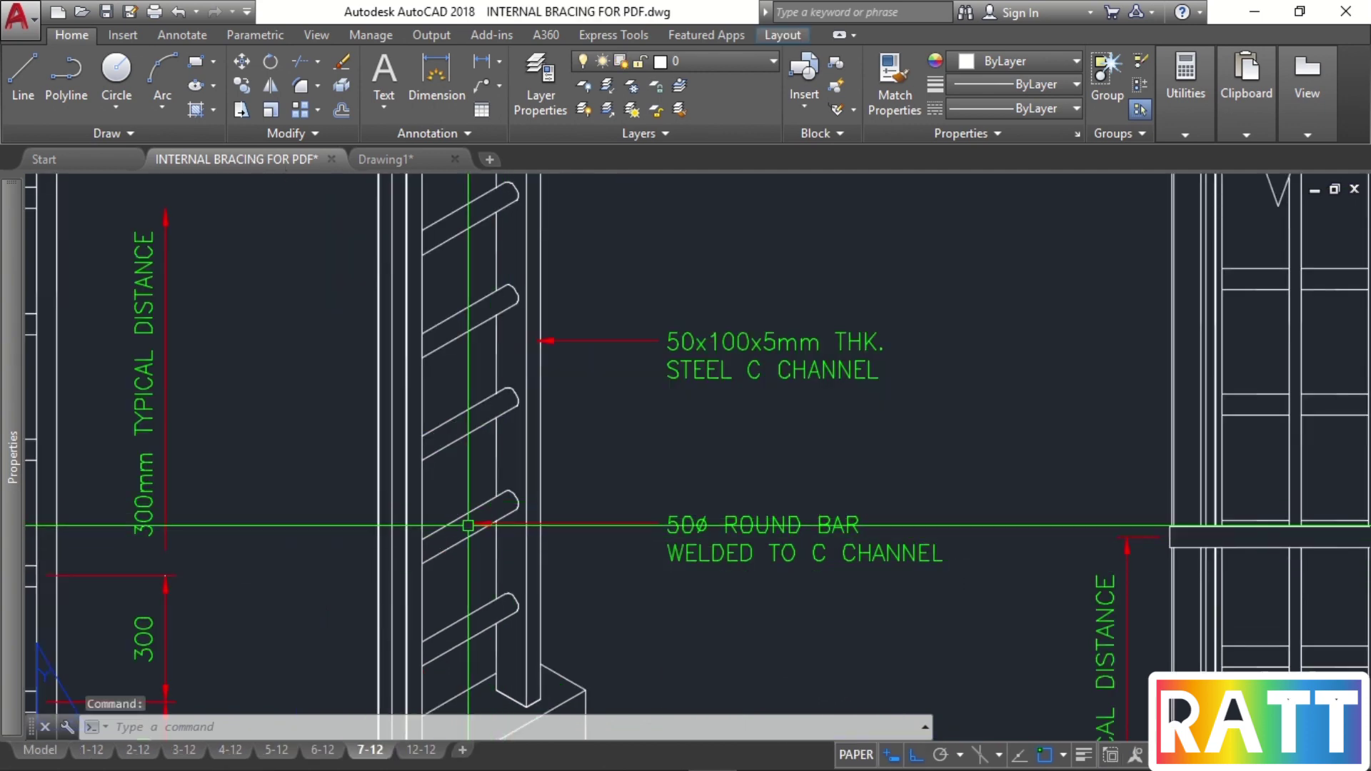
scroll(695, 537, "up", 2)
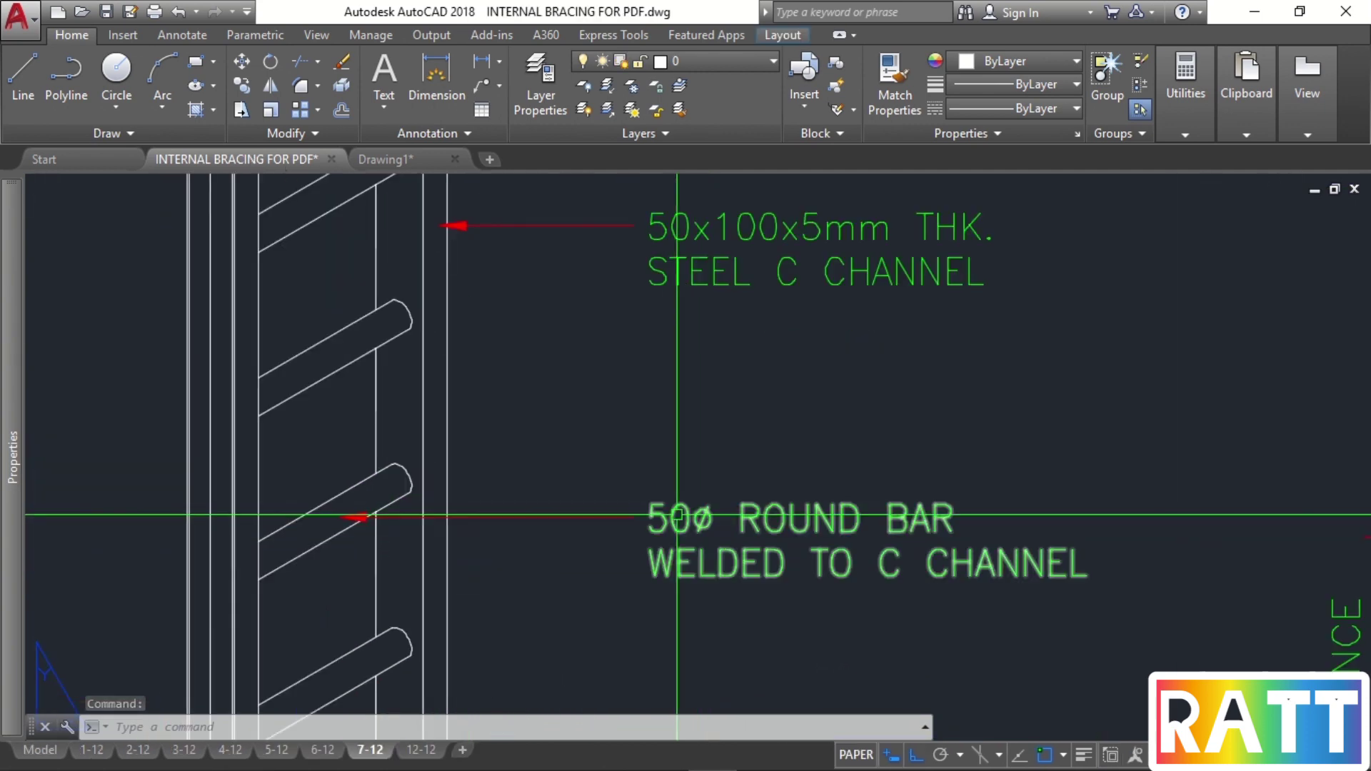
scroll(704, 530, "down", 4)
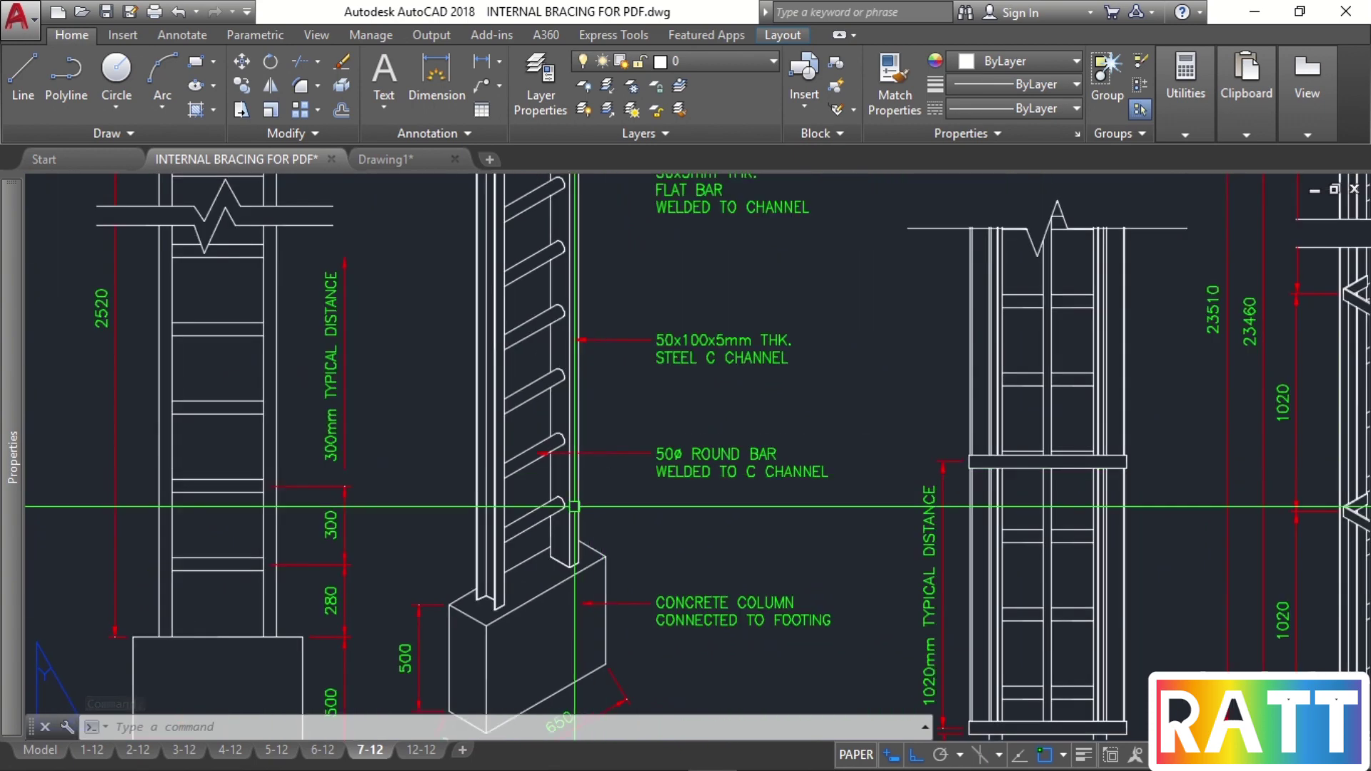
left_click(379, 159)
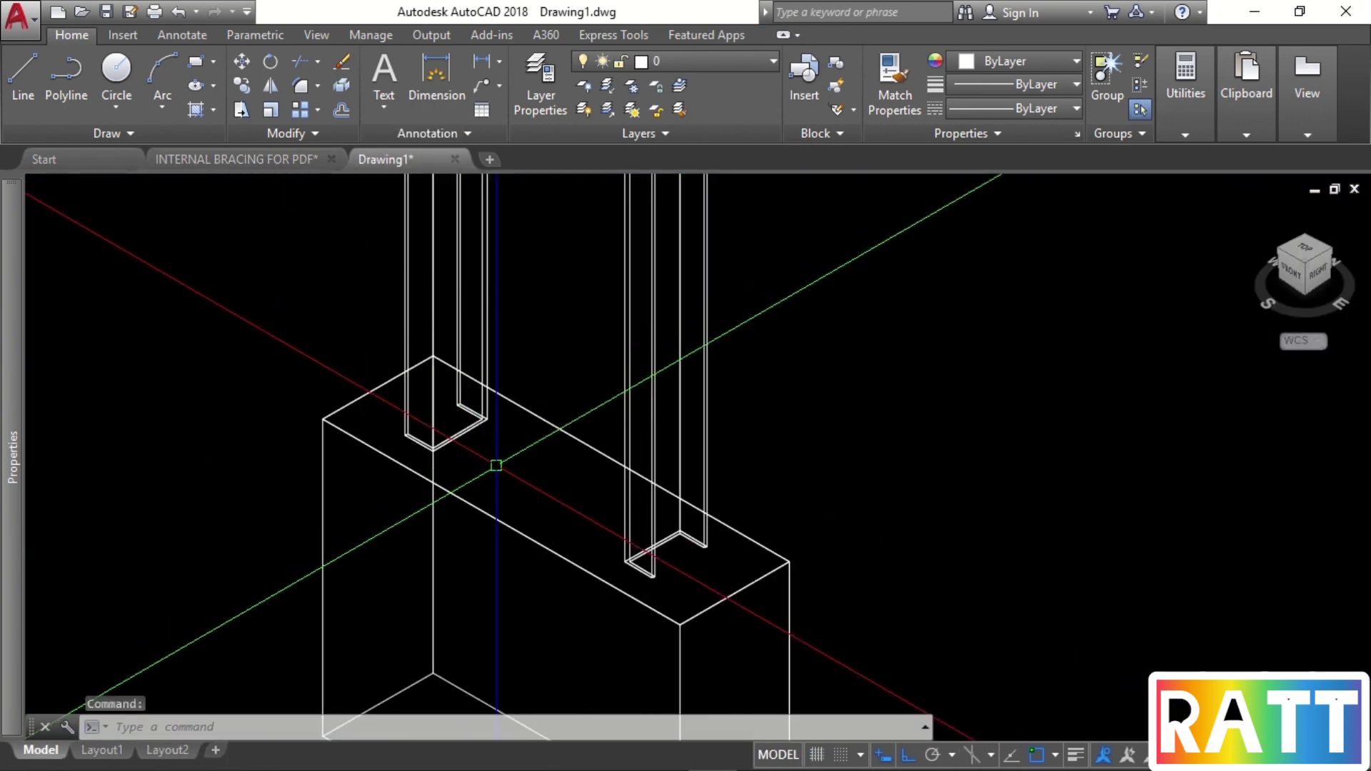
Draw a line between the web midpoints of the two C channels at their base on the concrete column.
type("l")
key("Return")
scroll(443, 422, "up", 2)
left_click(440, 420)
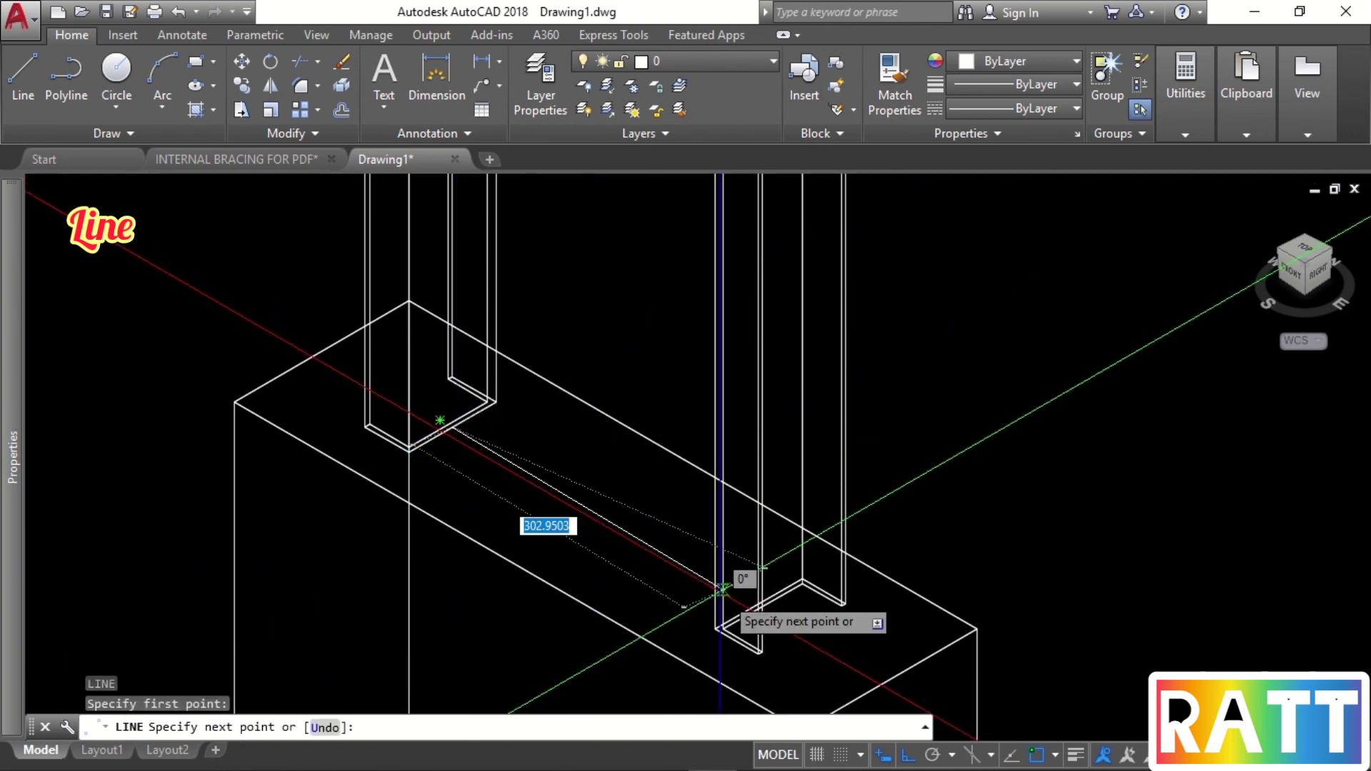
scroll(768, 616, "up", 2)
left_click(744, 584)
key("Return")
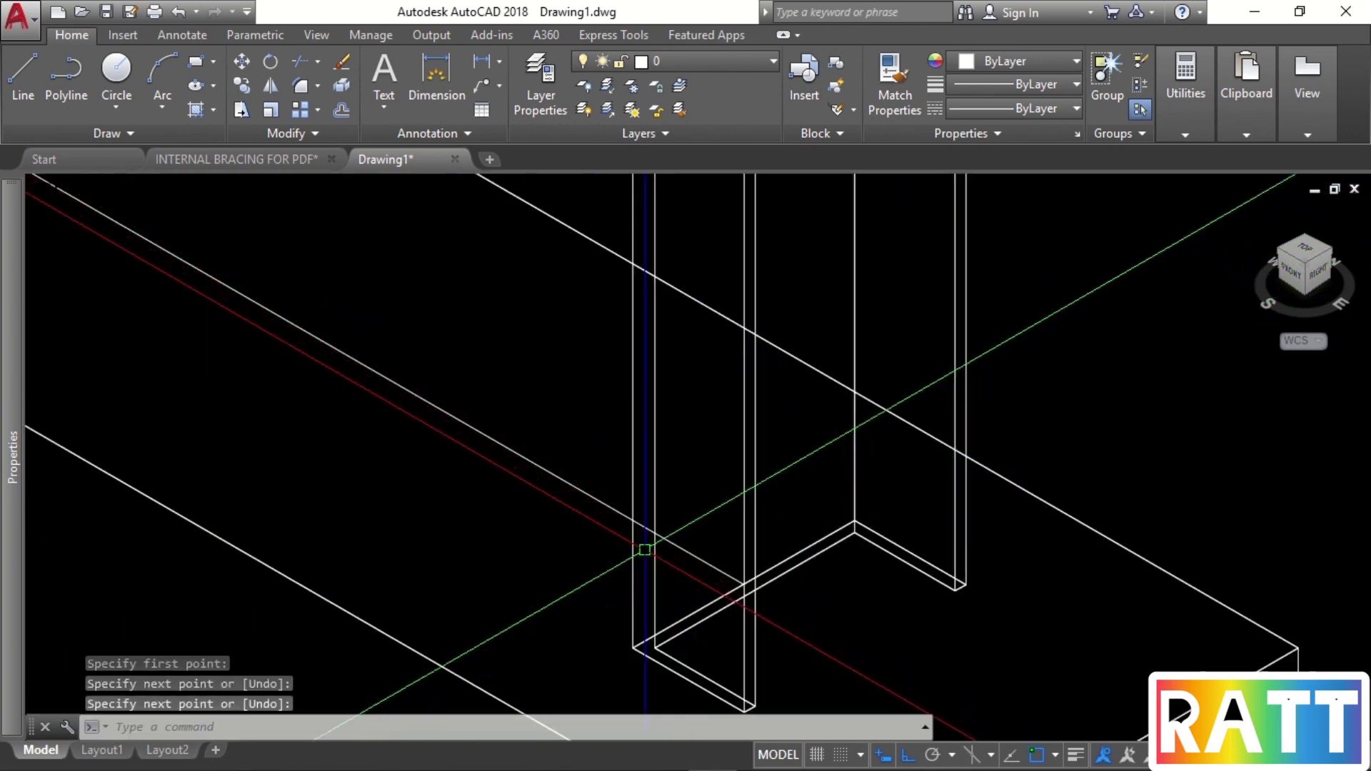
Draw a circle of diameter 50 in the empty space beside the concrete column.
scroll(644, 550, "down", 2)
scroll(950, 475, "up", 1)
type("c")
key("Return")
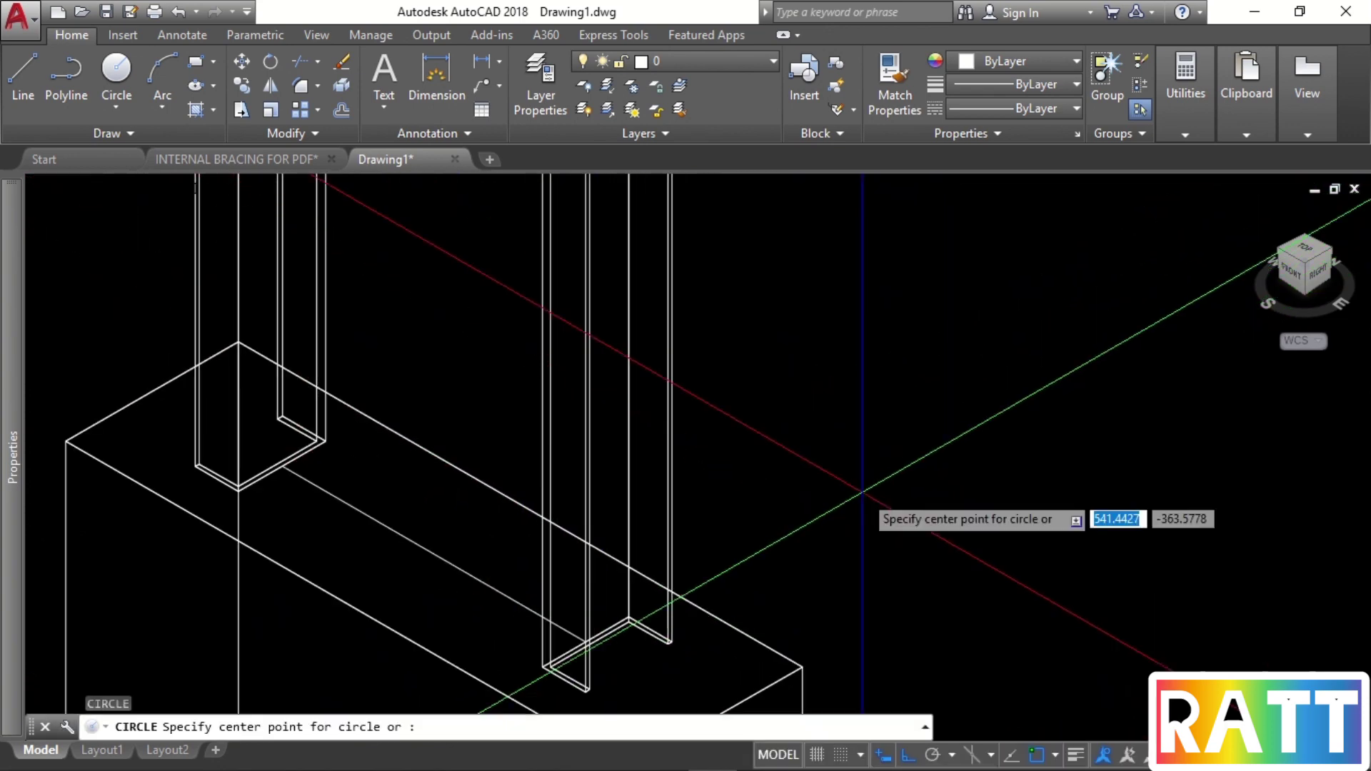
left_click(832, 486)
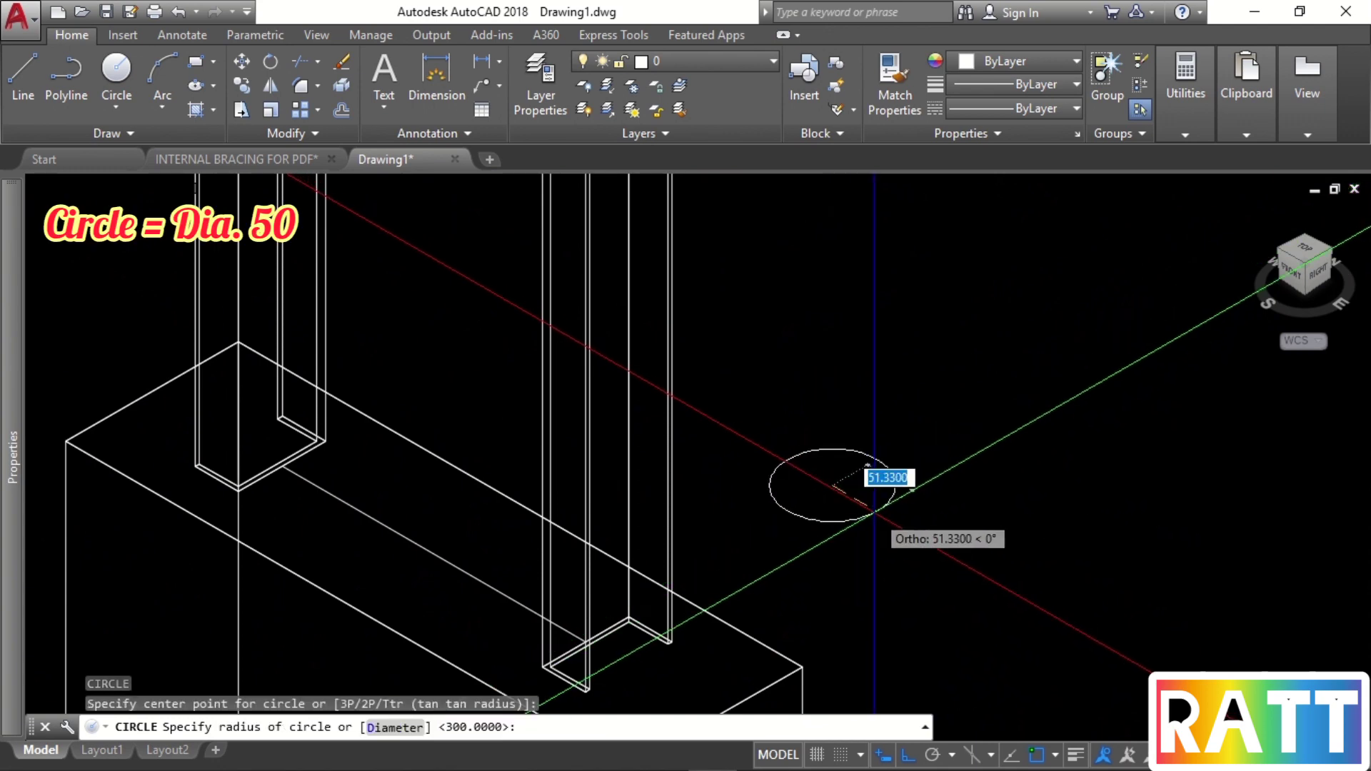
type("D")
key("Return")
type("50")
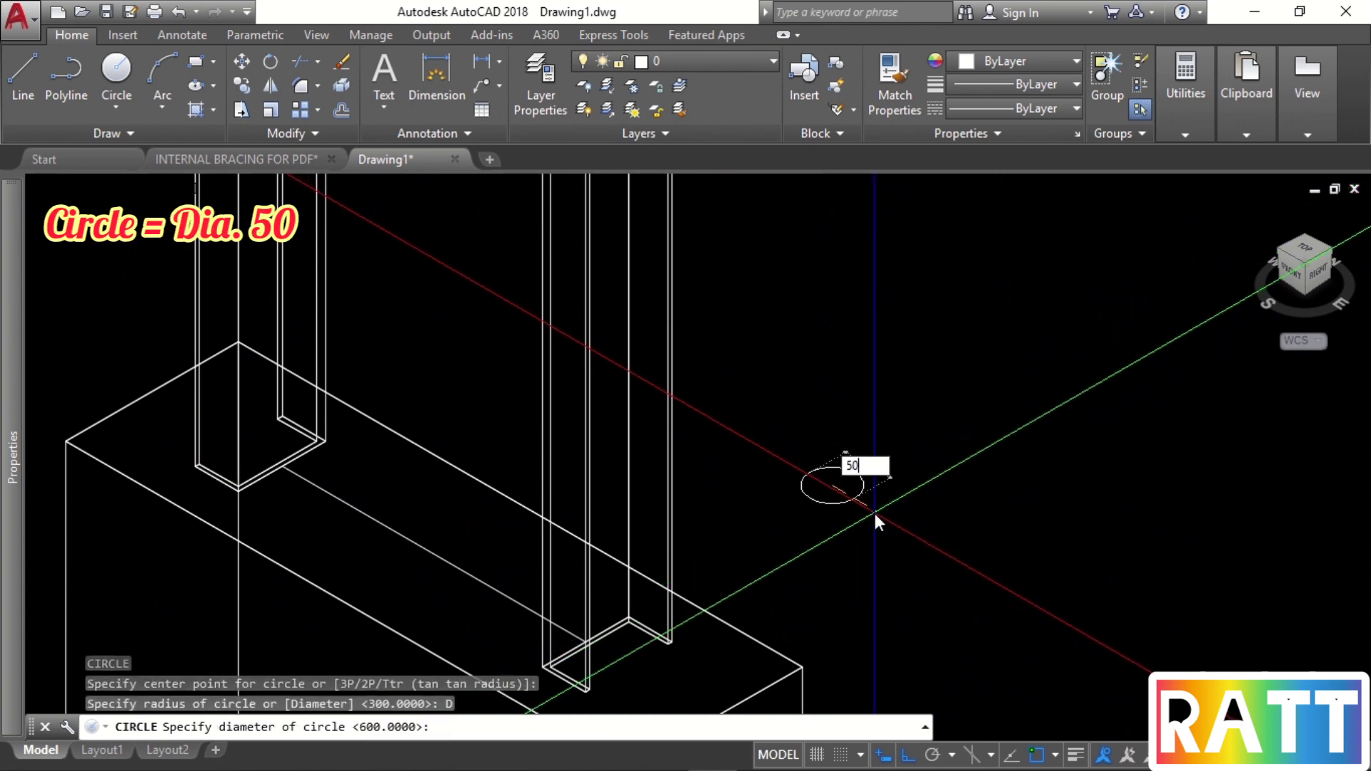
key("Return")
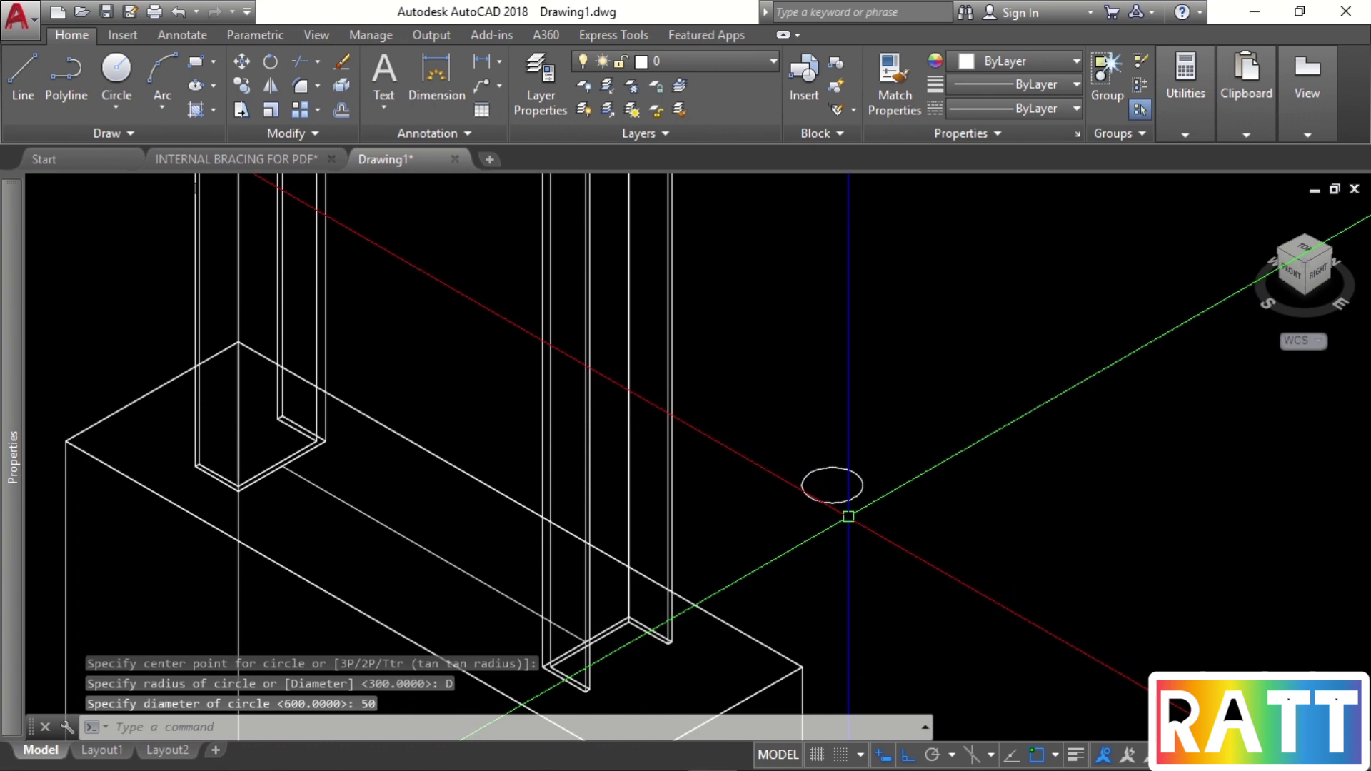
Sweep the 50-diameter circle along the line between the two C channels to form a round bar rung.
type("SWEEP")
key("Return")
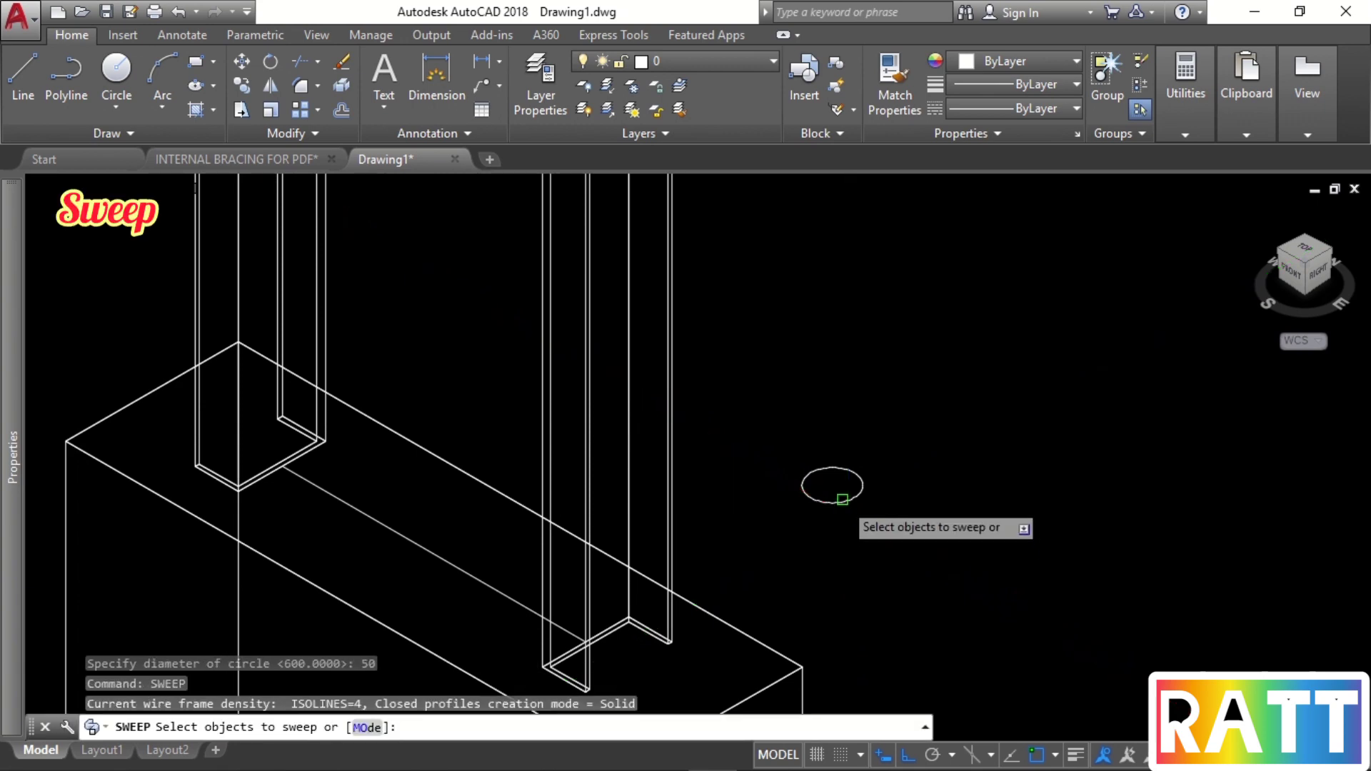
left_click(843, 500)
key("Return")
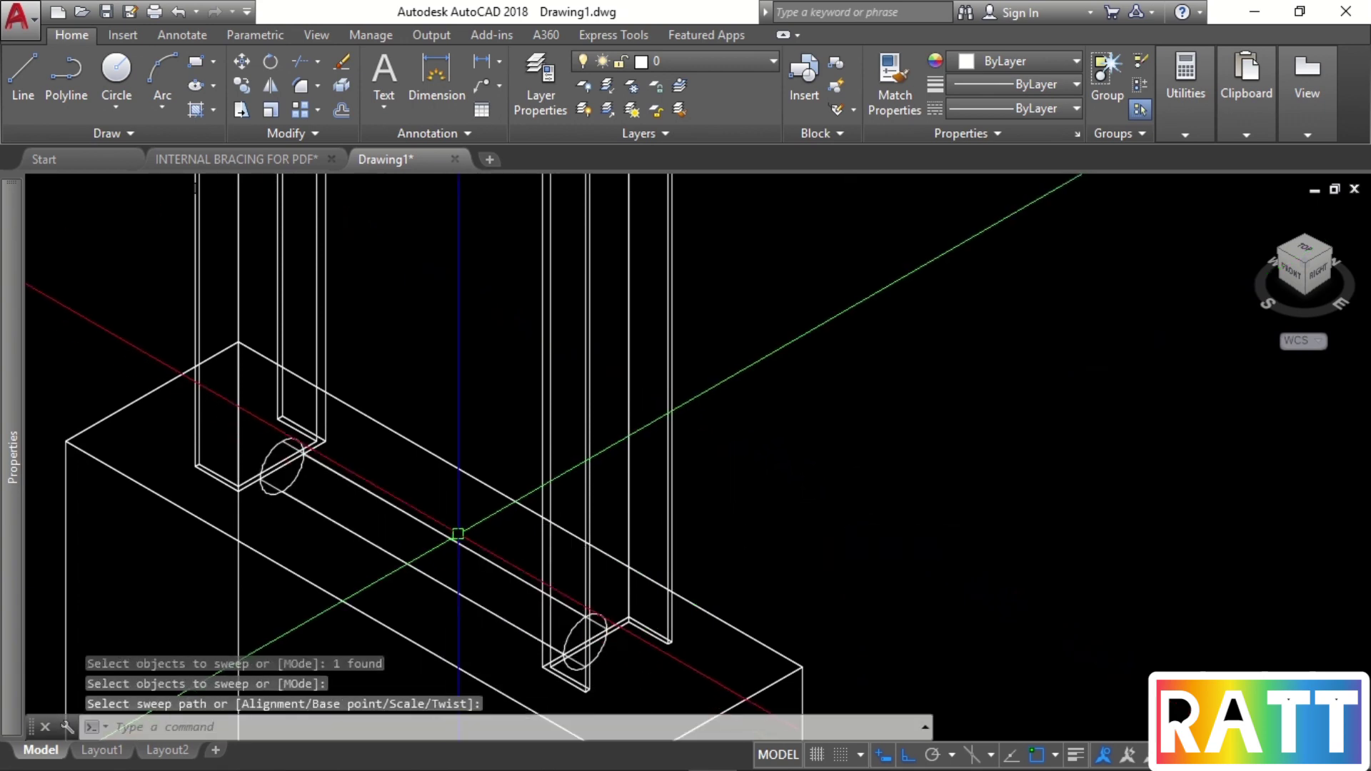
key("Escape")
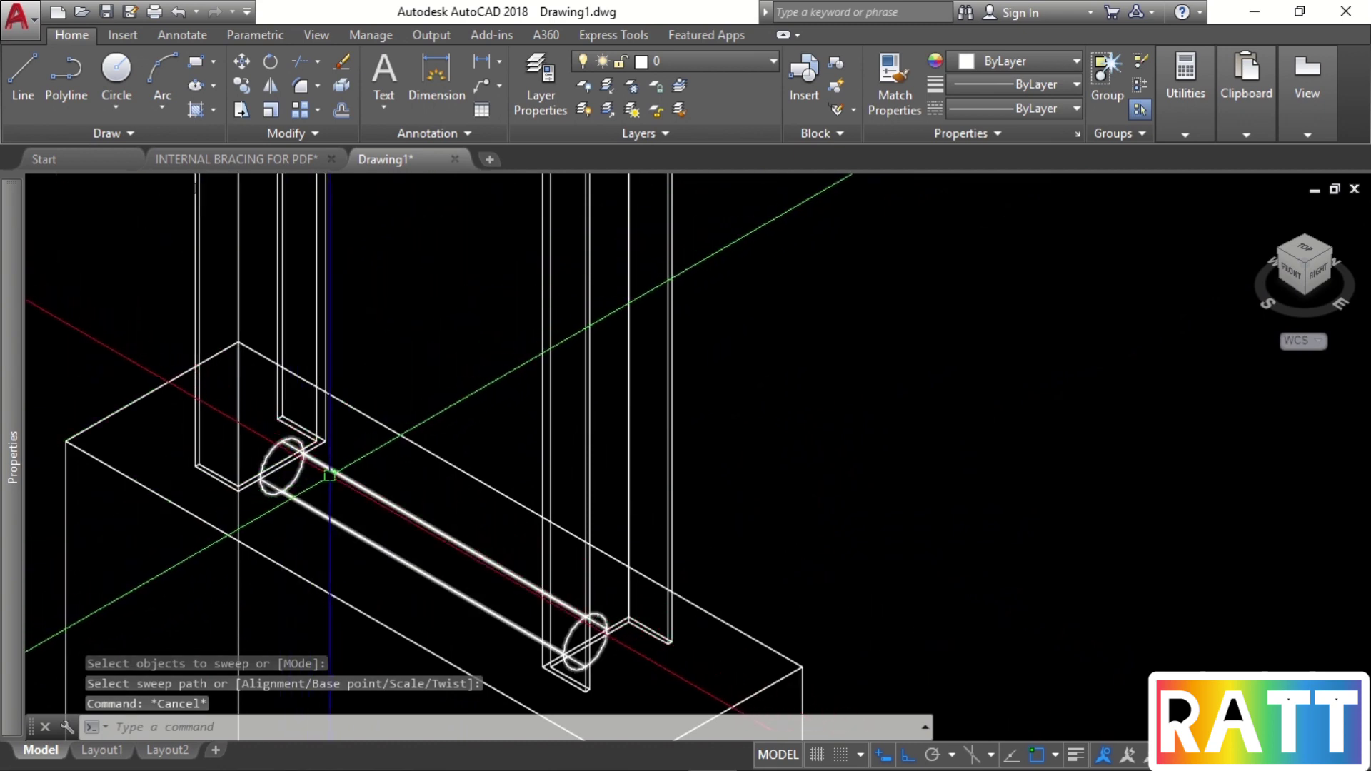
Check the first rung's height above the concrete column on sheet 7-12 of INTERNAL BRACING FOR PDF, and return to Drawing1.
left_click(259, 158)
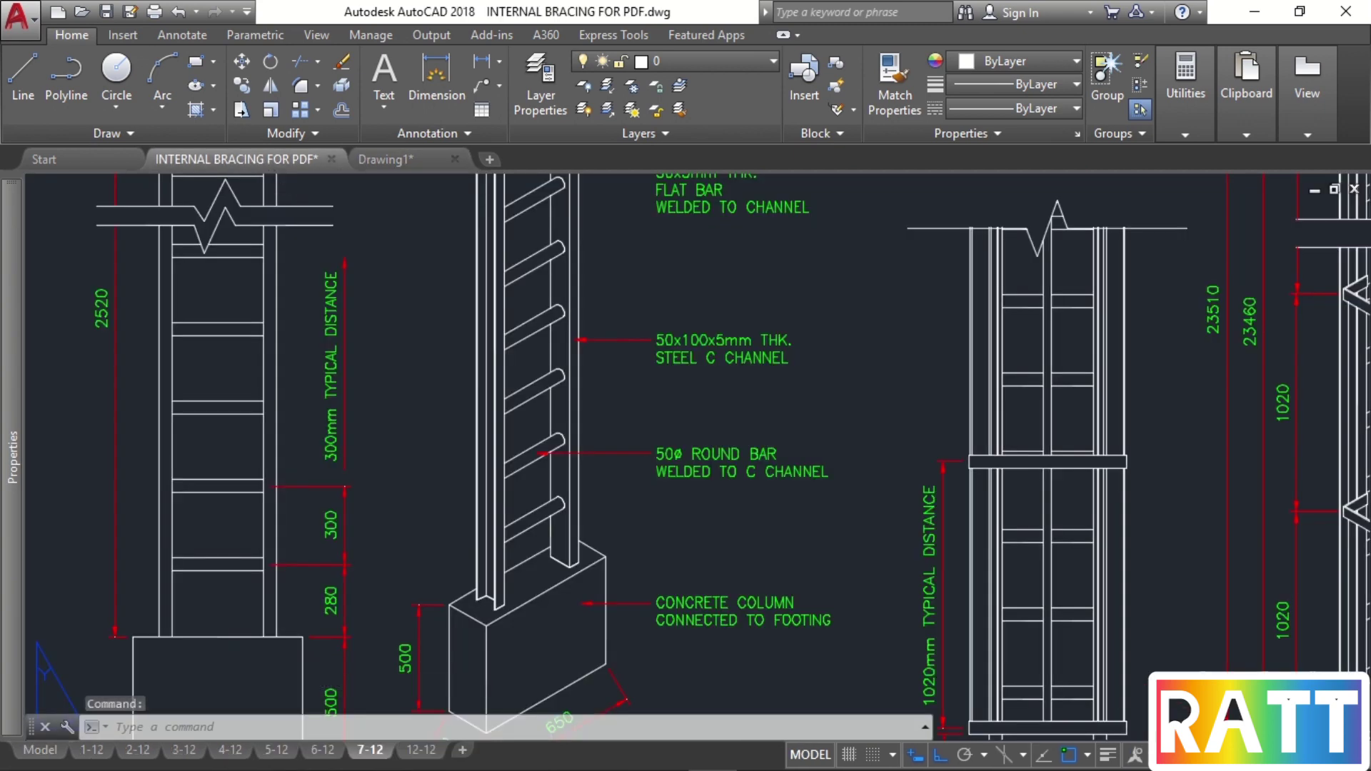
scroll(387, 550, "up", 2)
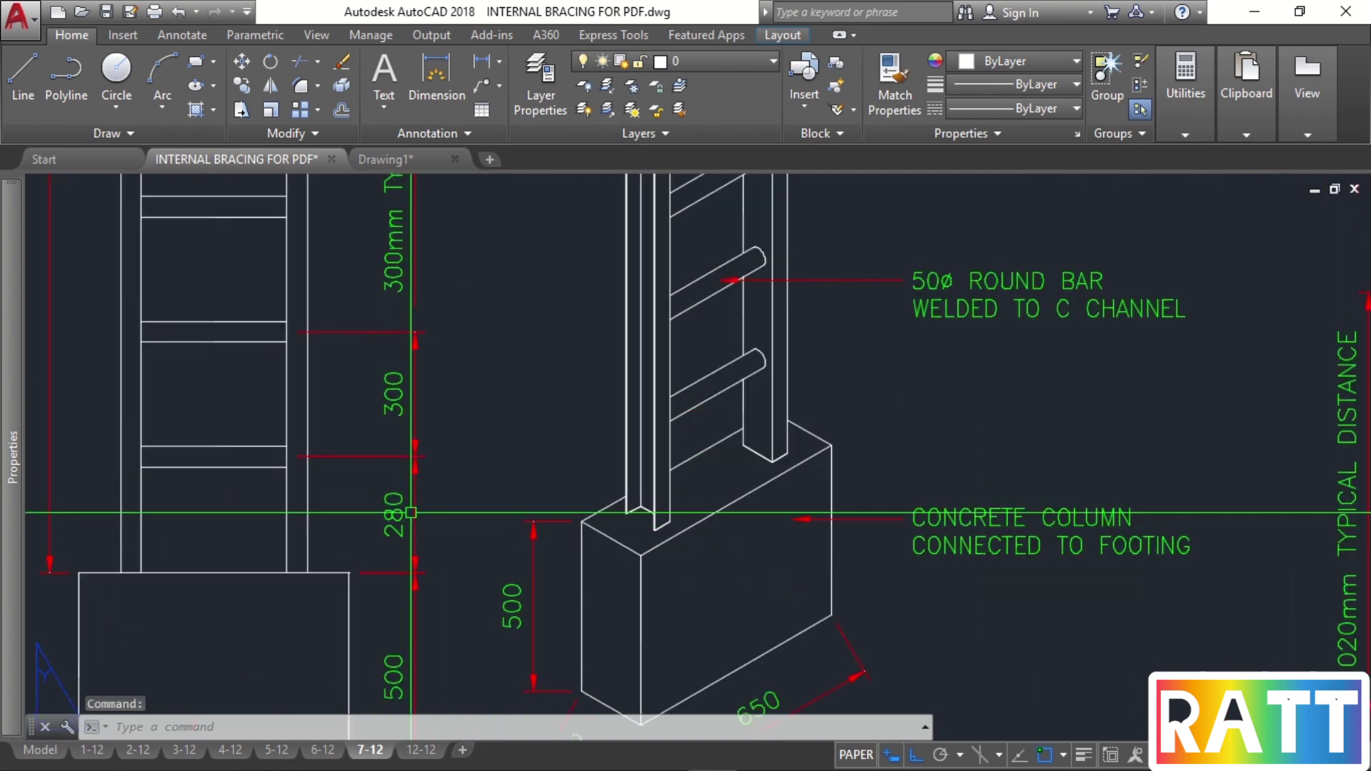
left_click(388, 161)
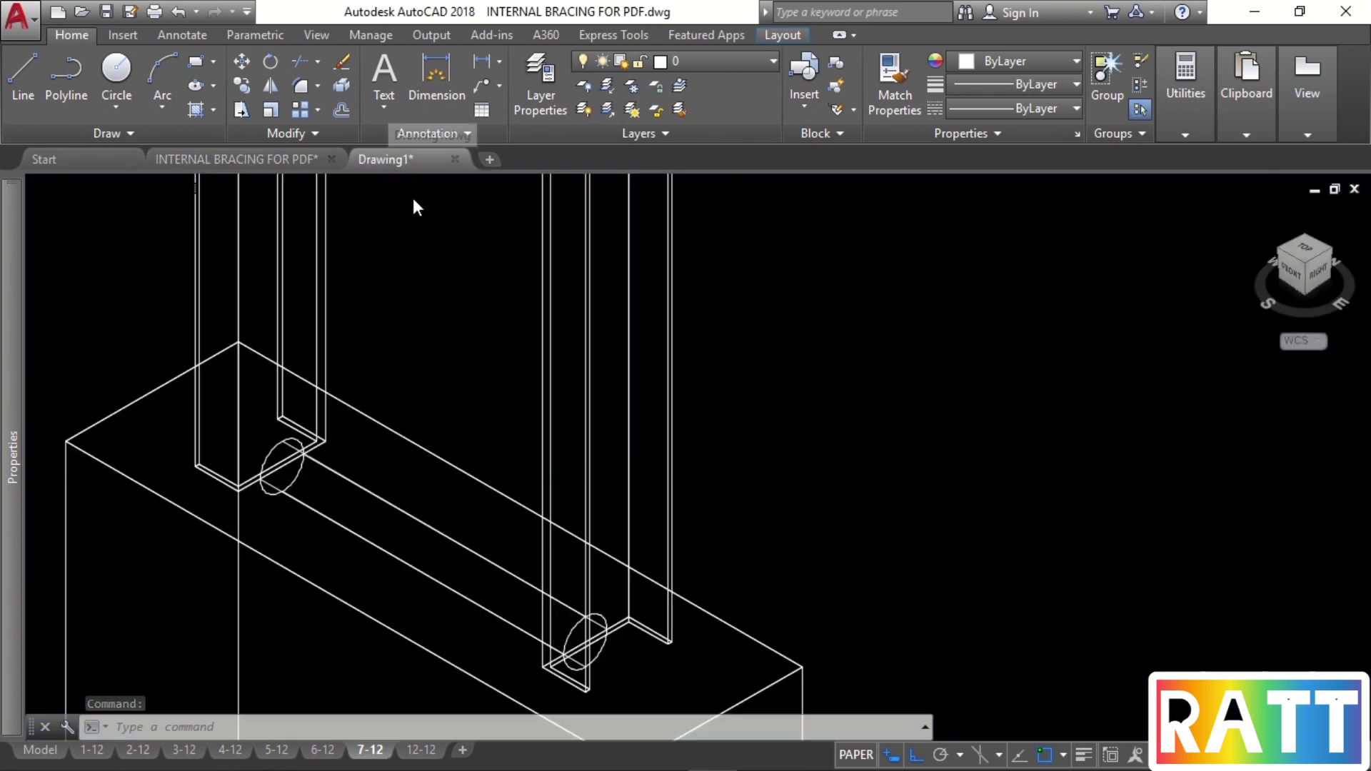
Move the round bar rung straight up by 280 from the top of the concrete column.
middle_click_drag(856, 420, 796, 474)
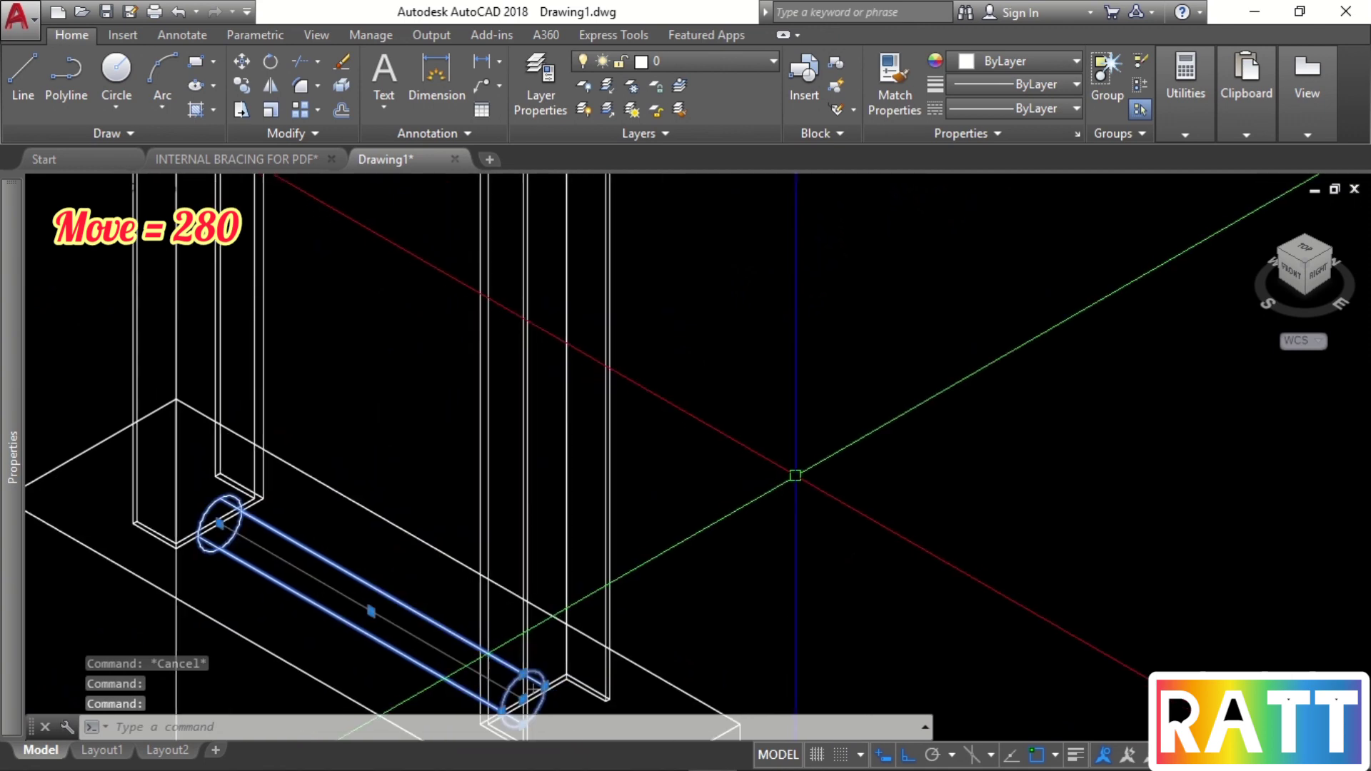
type("m")
key("Return")
left_click(782, 473)
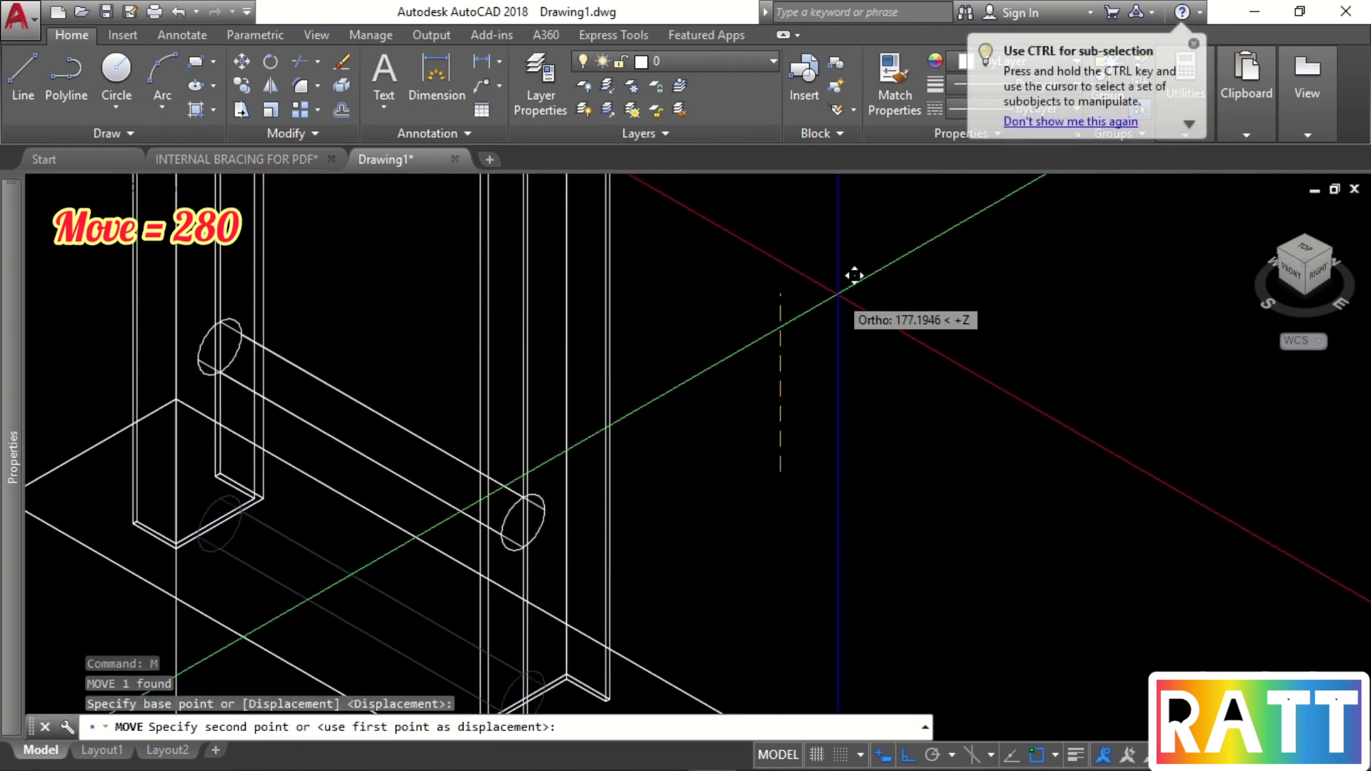
type("0")
key("Return")
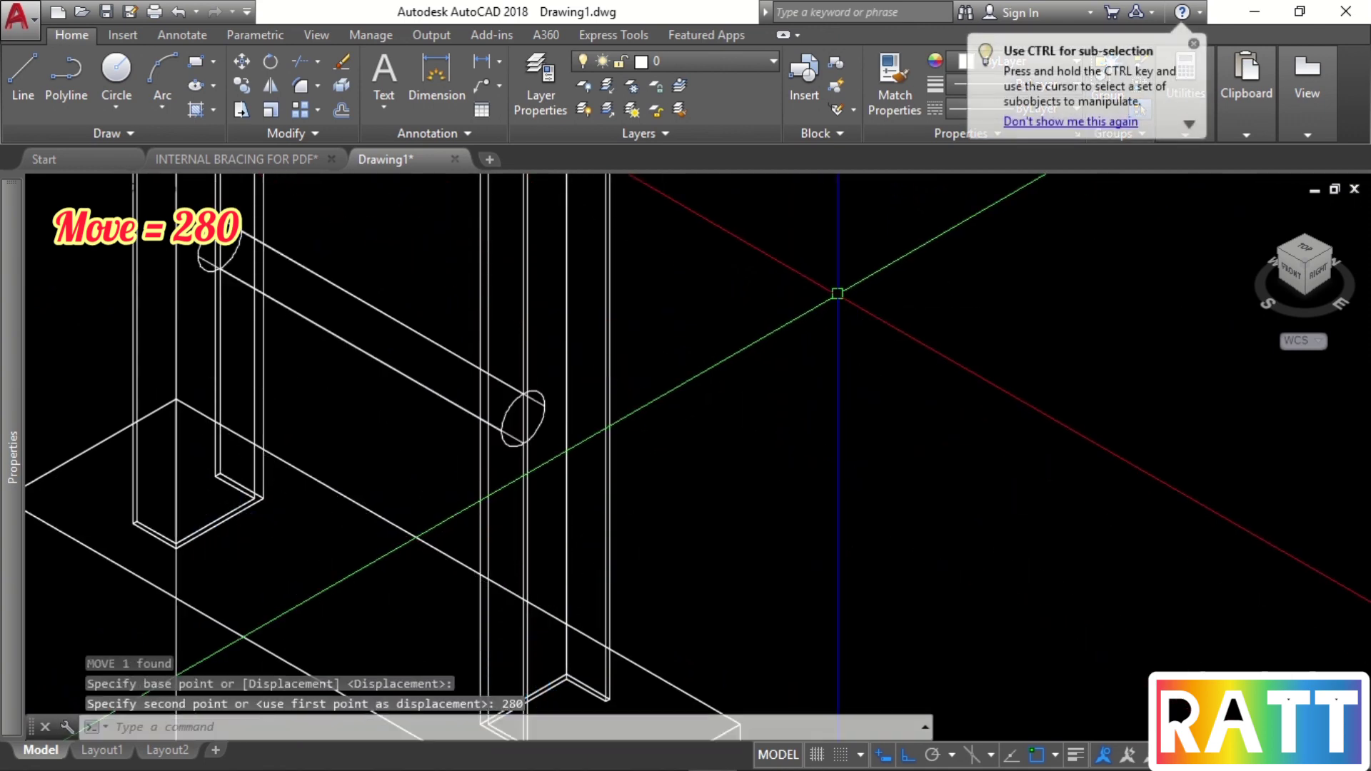
Check the typical distance between the ladder rungs on sheet 7-12 of INTERNAL BRACING FOR PDF, and return to Drawing1.
scroll(829, 297, "down", 3)
middle_click_drag(828, 297, 527, 467)
scroll(569, 484, "down", 3)
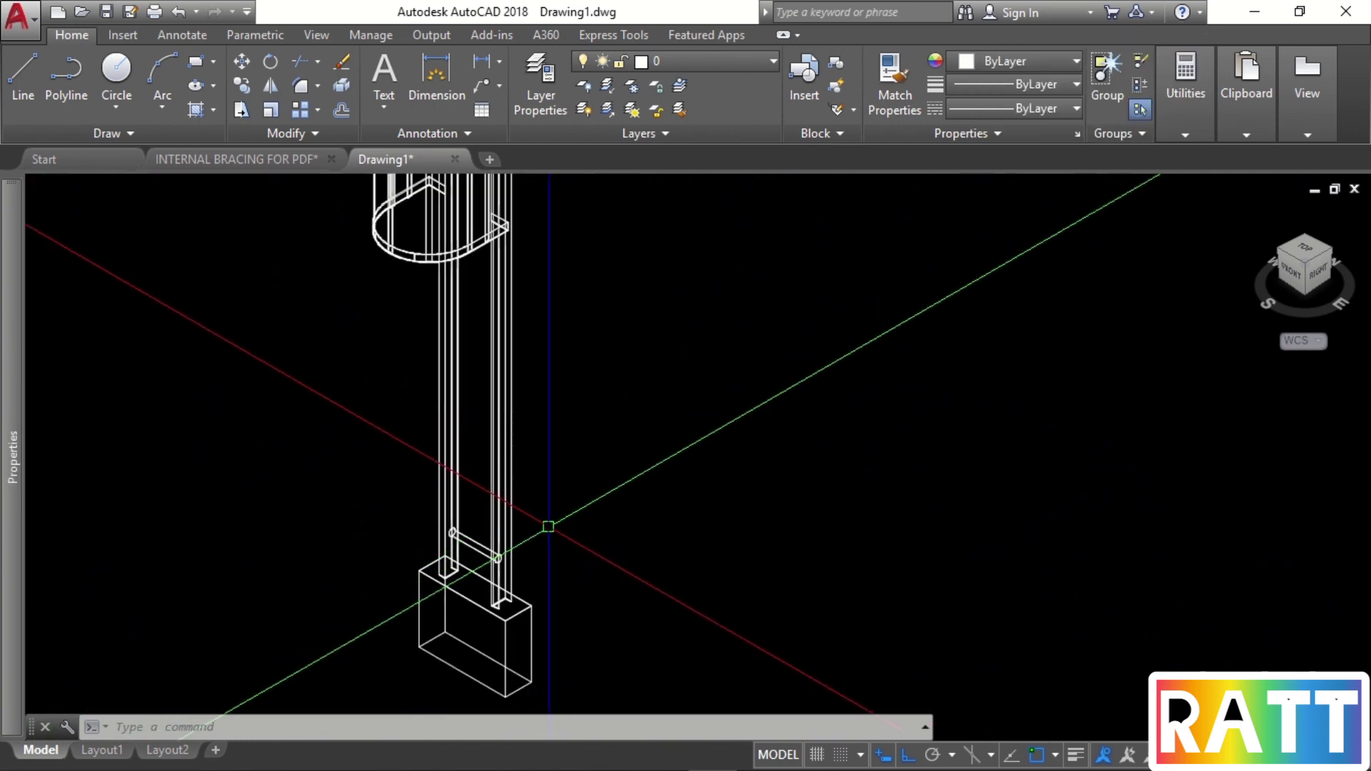
scroll(495, 519, "up", 2)
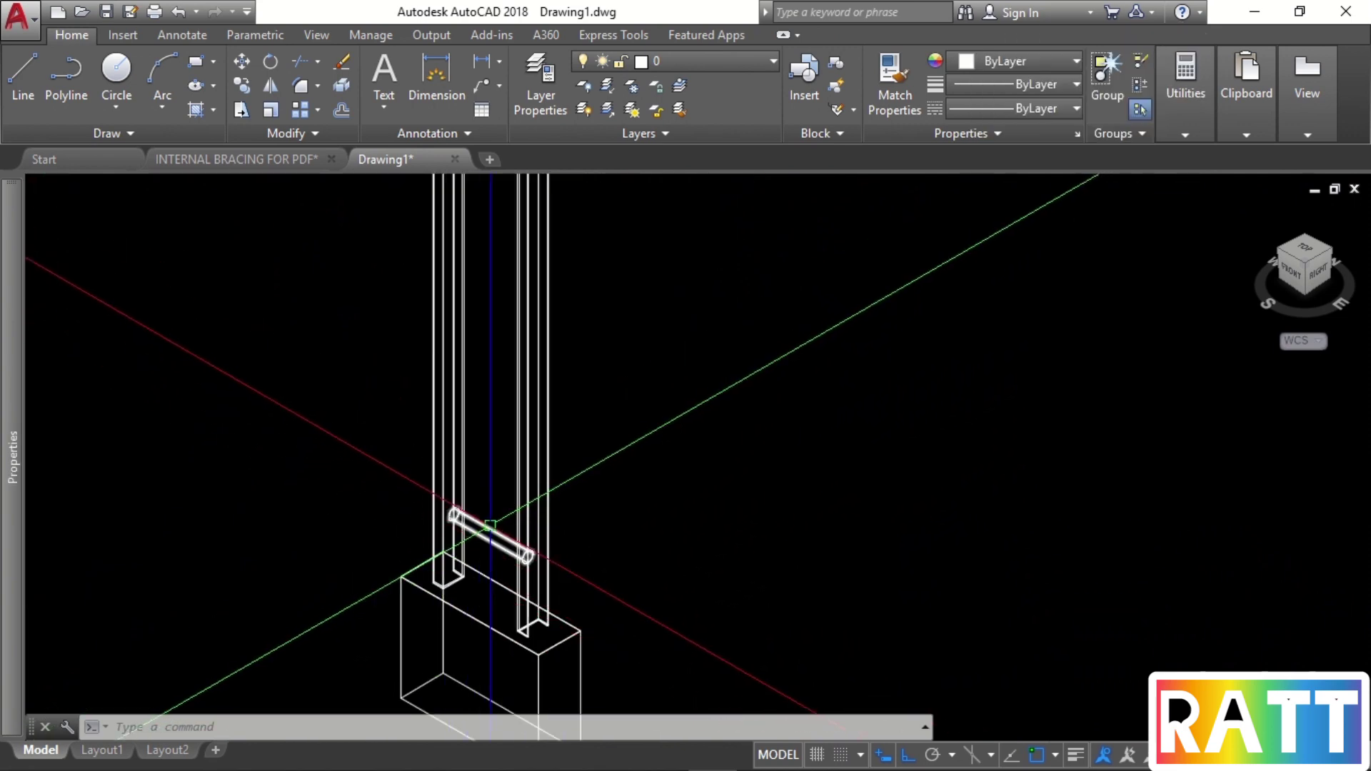
left_click(284, 161)
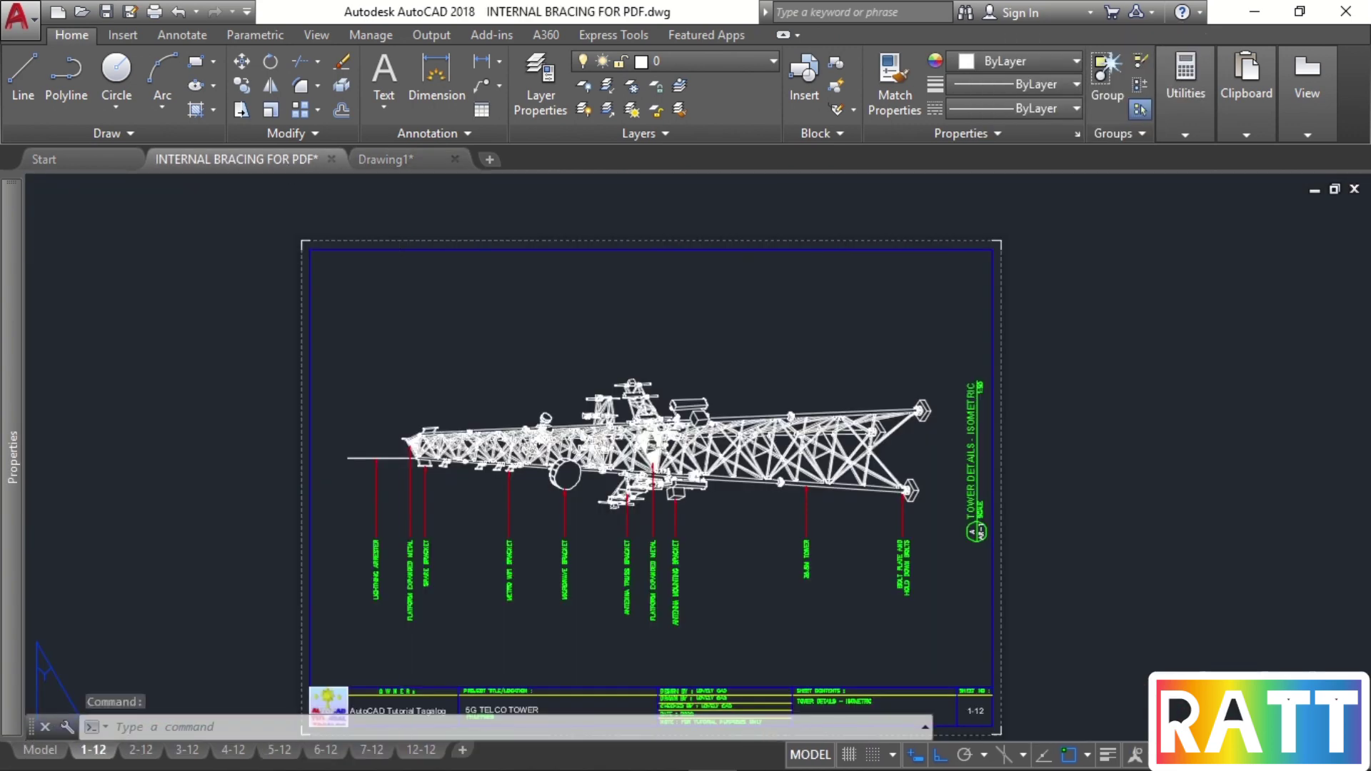
left_click(371, 750)
scroll(469, 500, "up", 3)
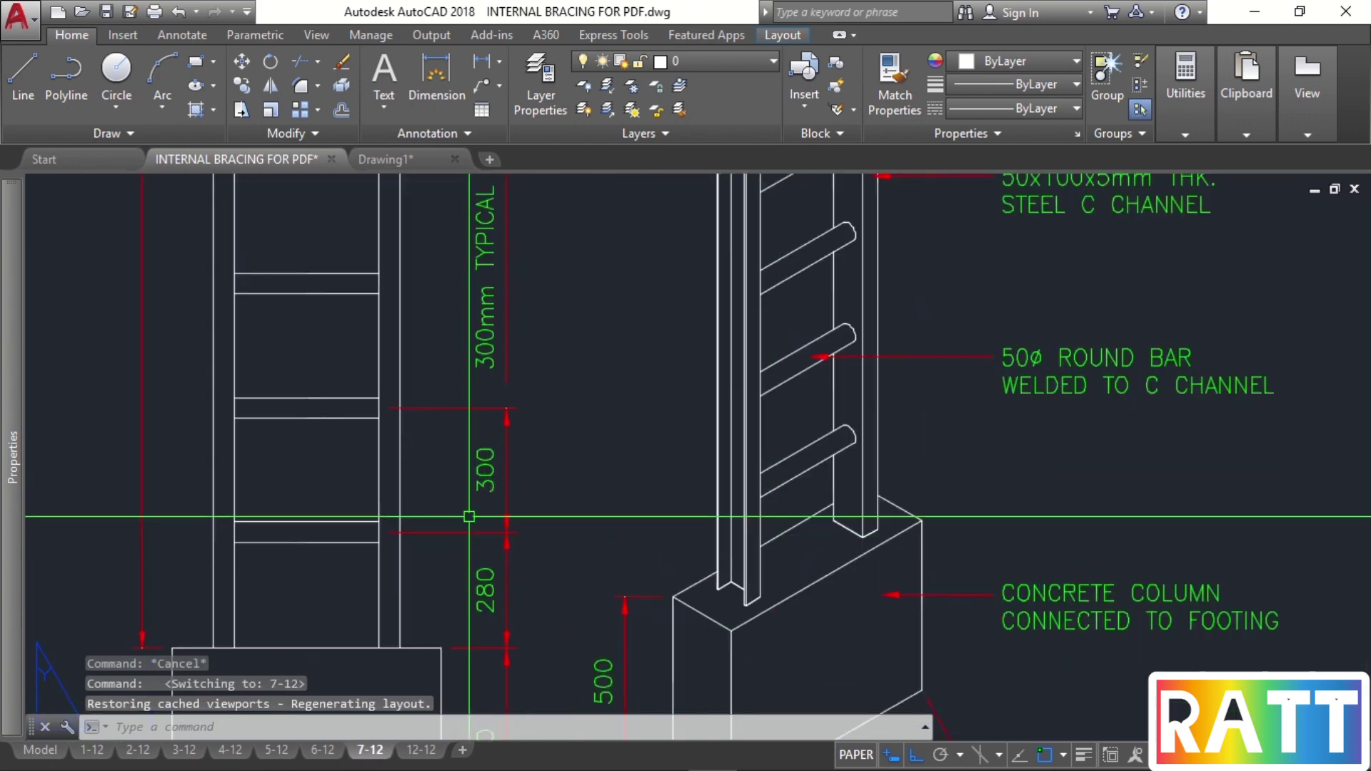
scroll(550, 504, "down", 3)
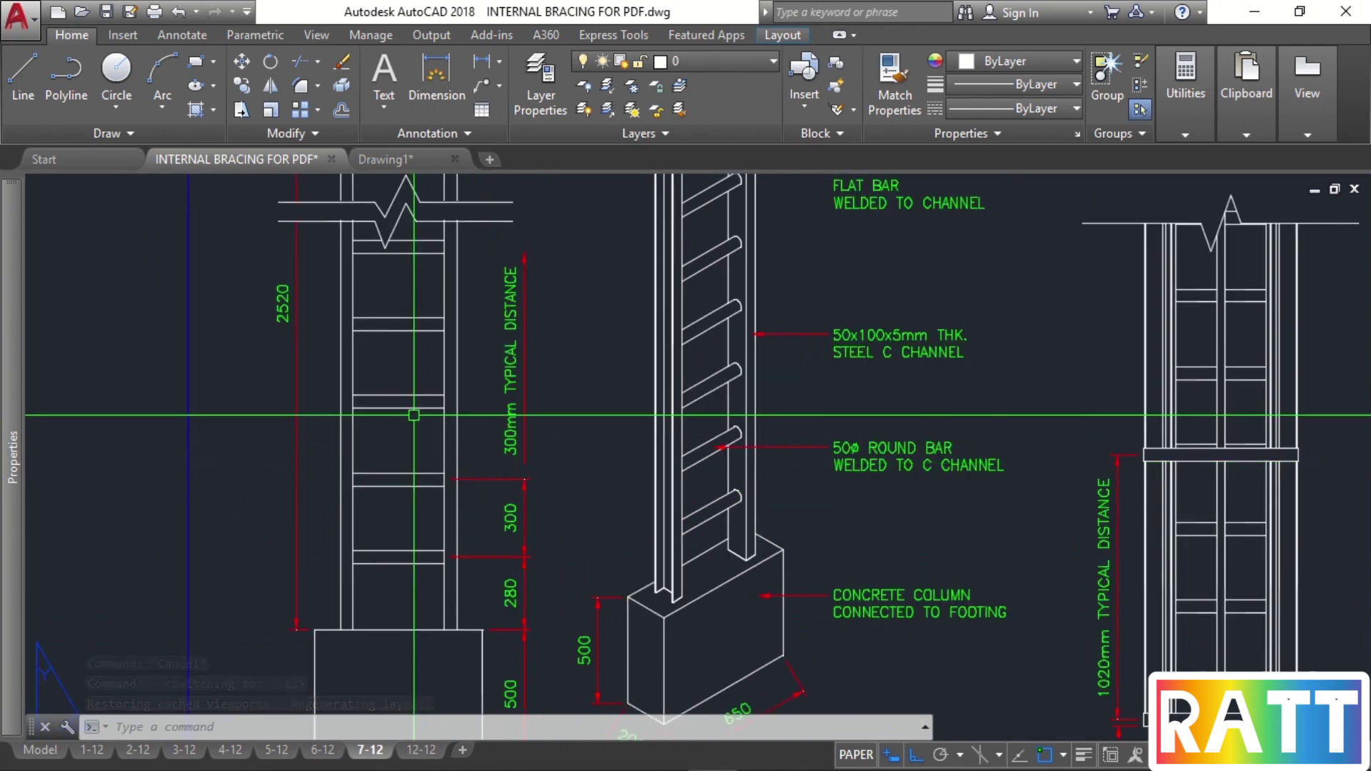
middle_click_drag(391, 245, 393, 296)
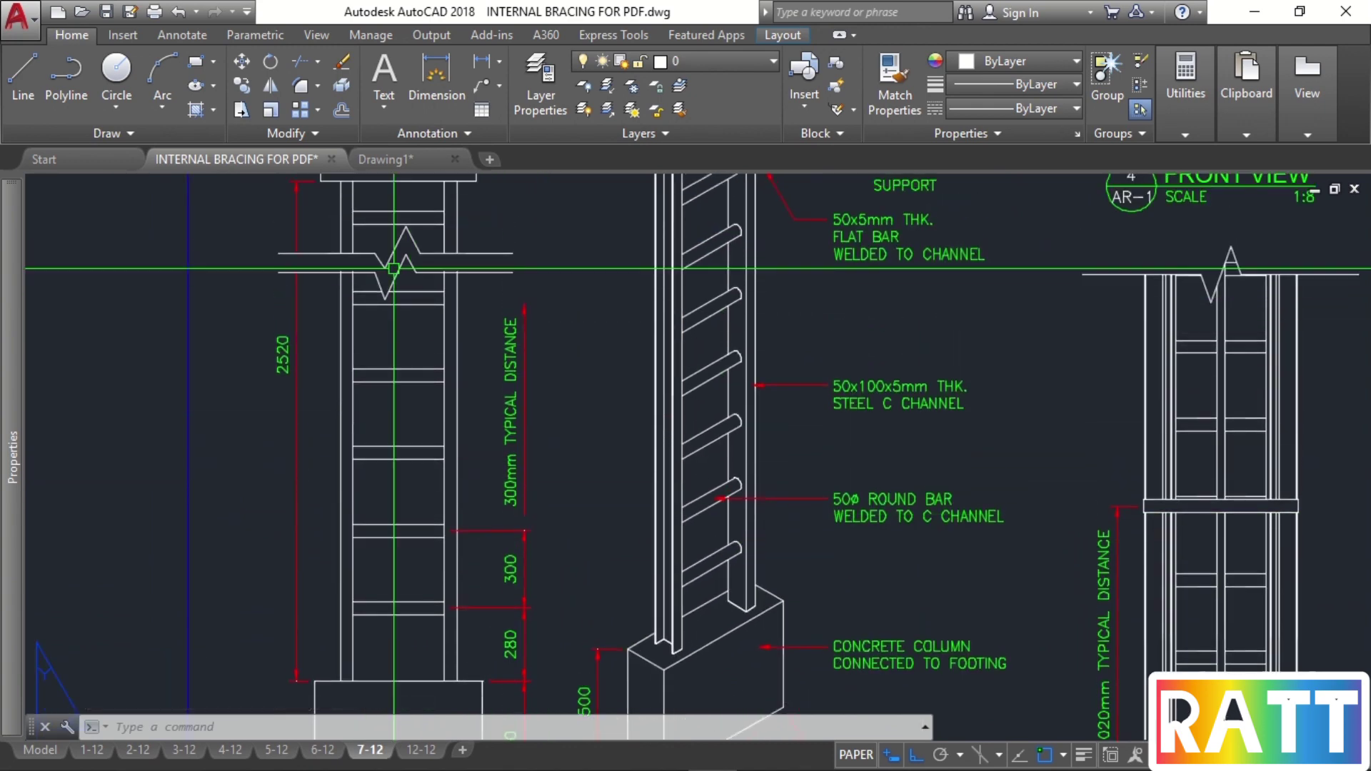
left_click(394, 166)
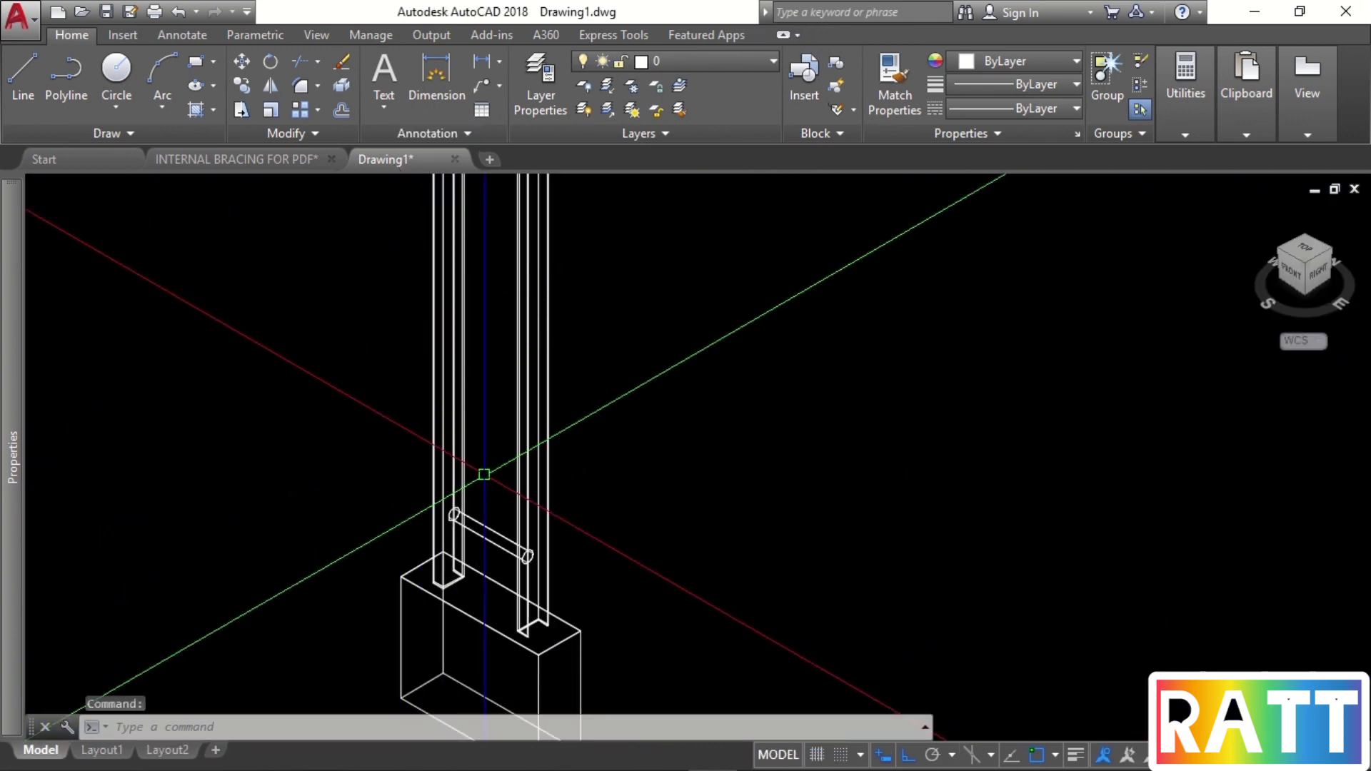
Copy the round bar rung upward between the C channels as an array of 86 items spaced 300 apart.
type("co")
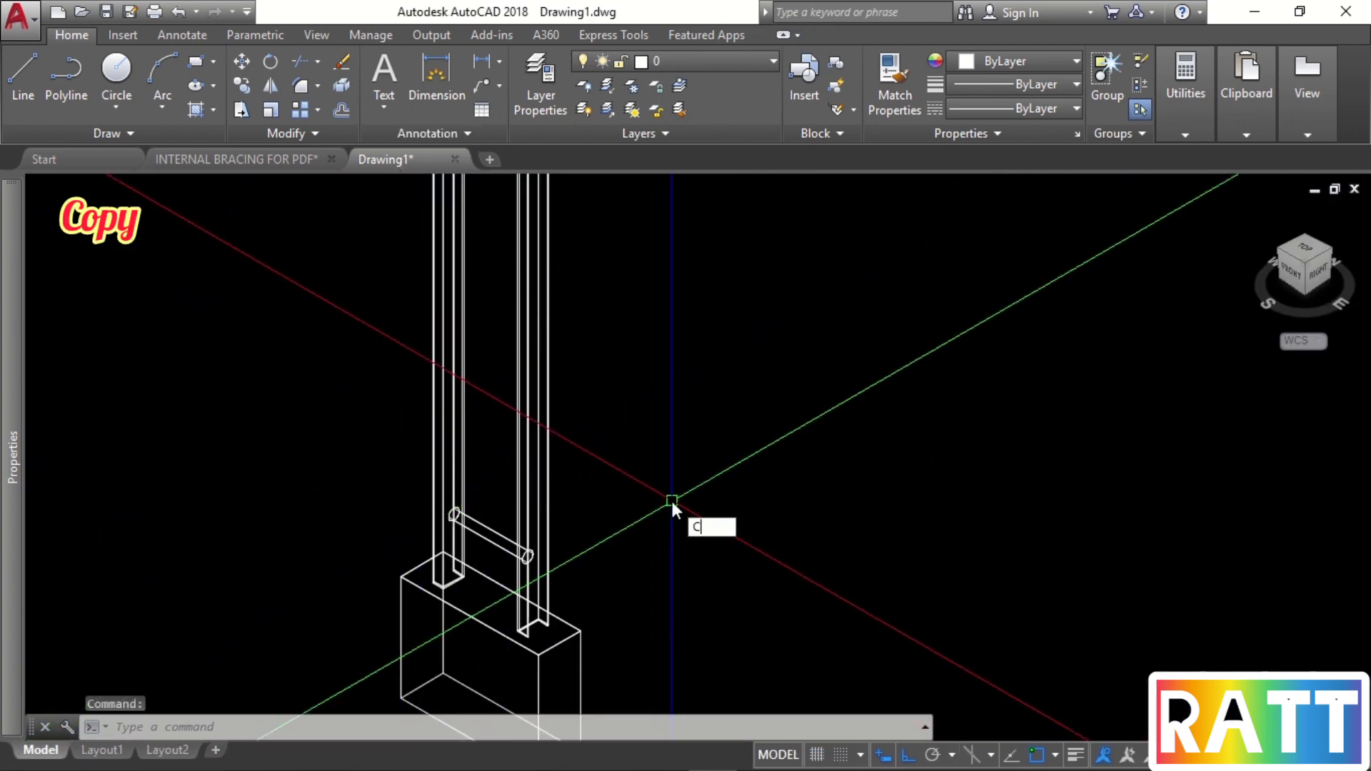
key("Return")
key("Return")
scroll(500, 557, "up", 6)
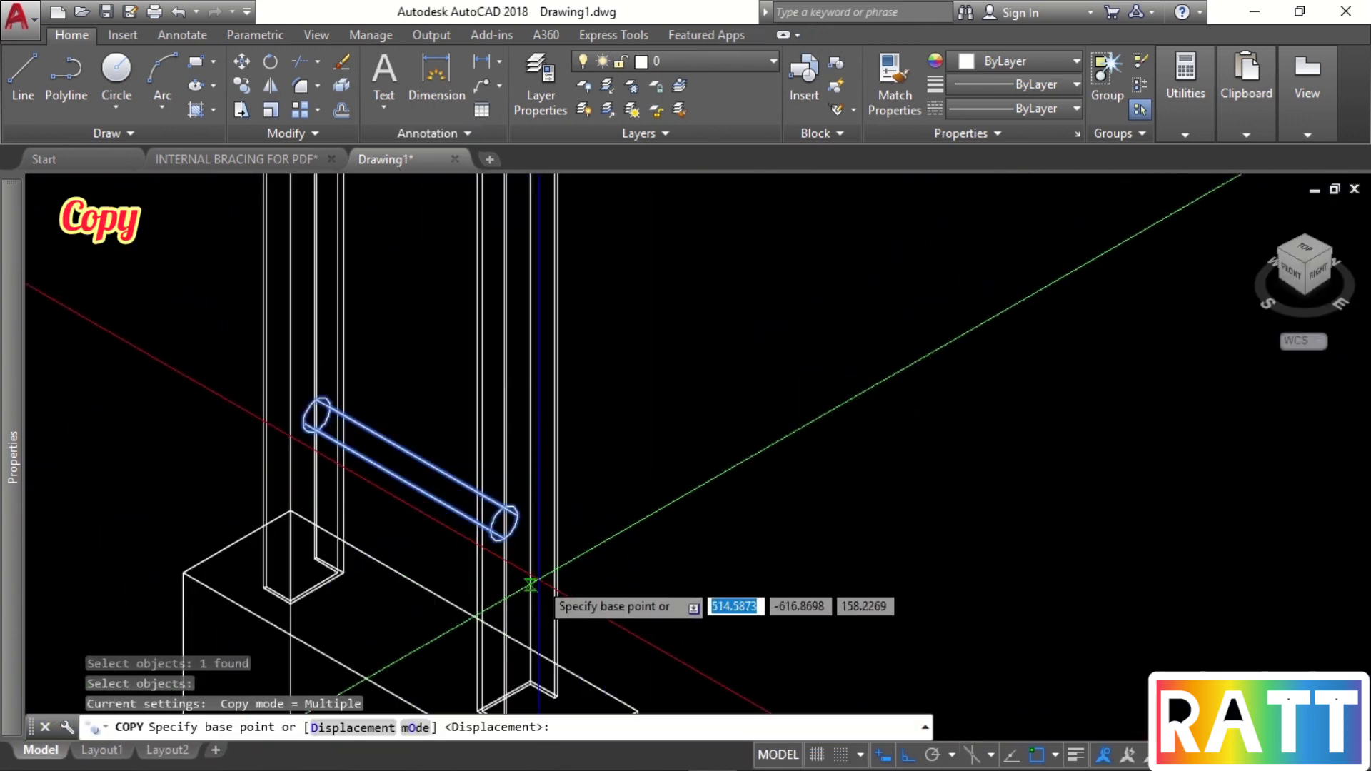
left_click(480, 491)
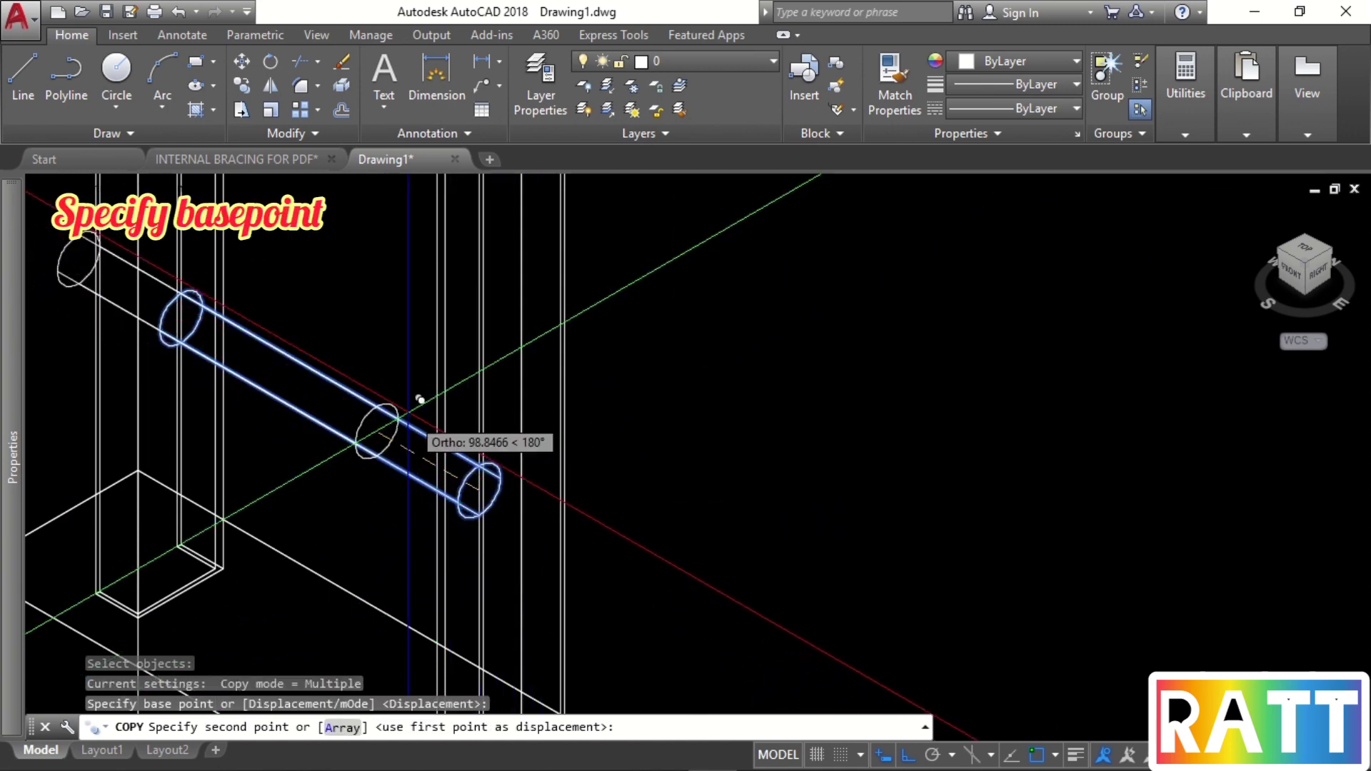
scroll(582, 293, "down", 3)
scroll(532, 375, "down", 3)
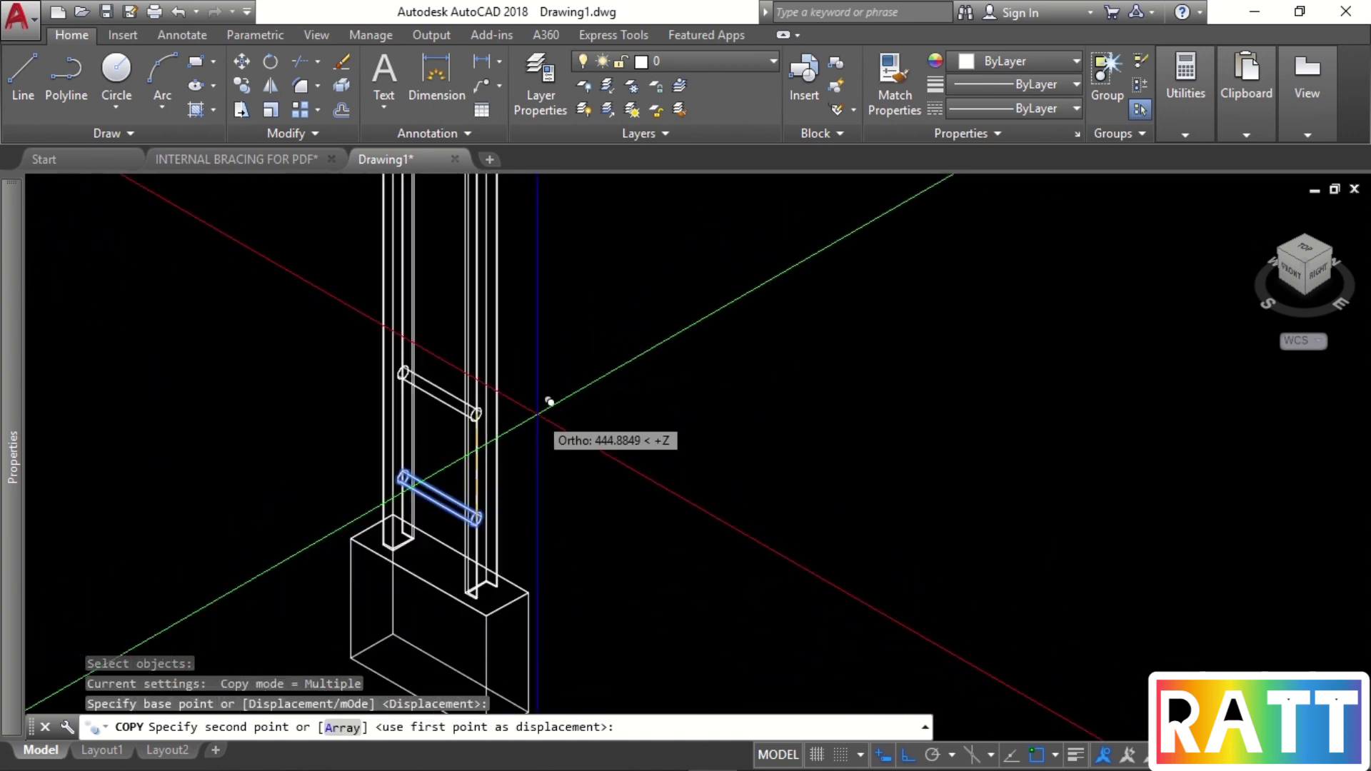
type("A")
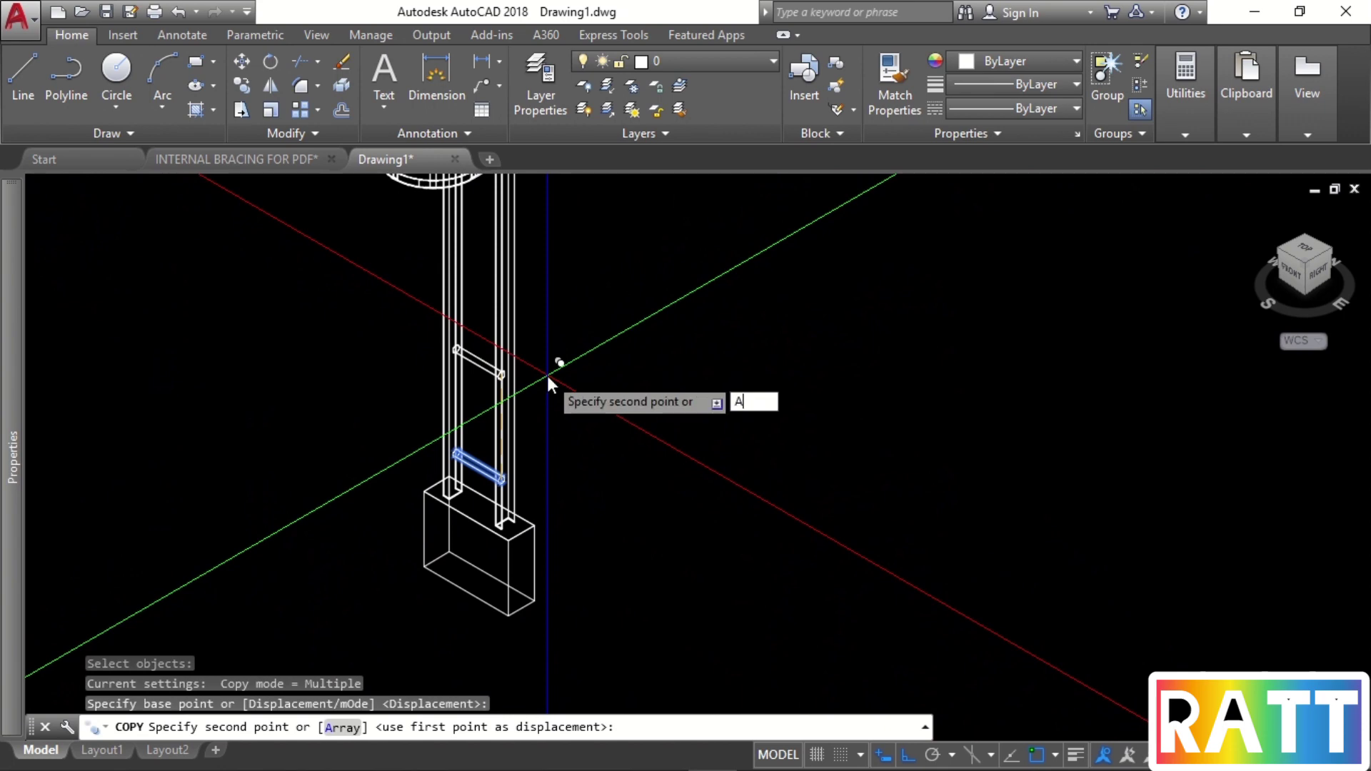
key("Return")
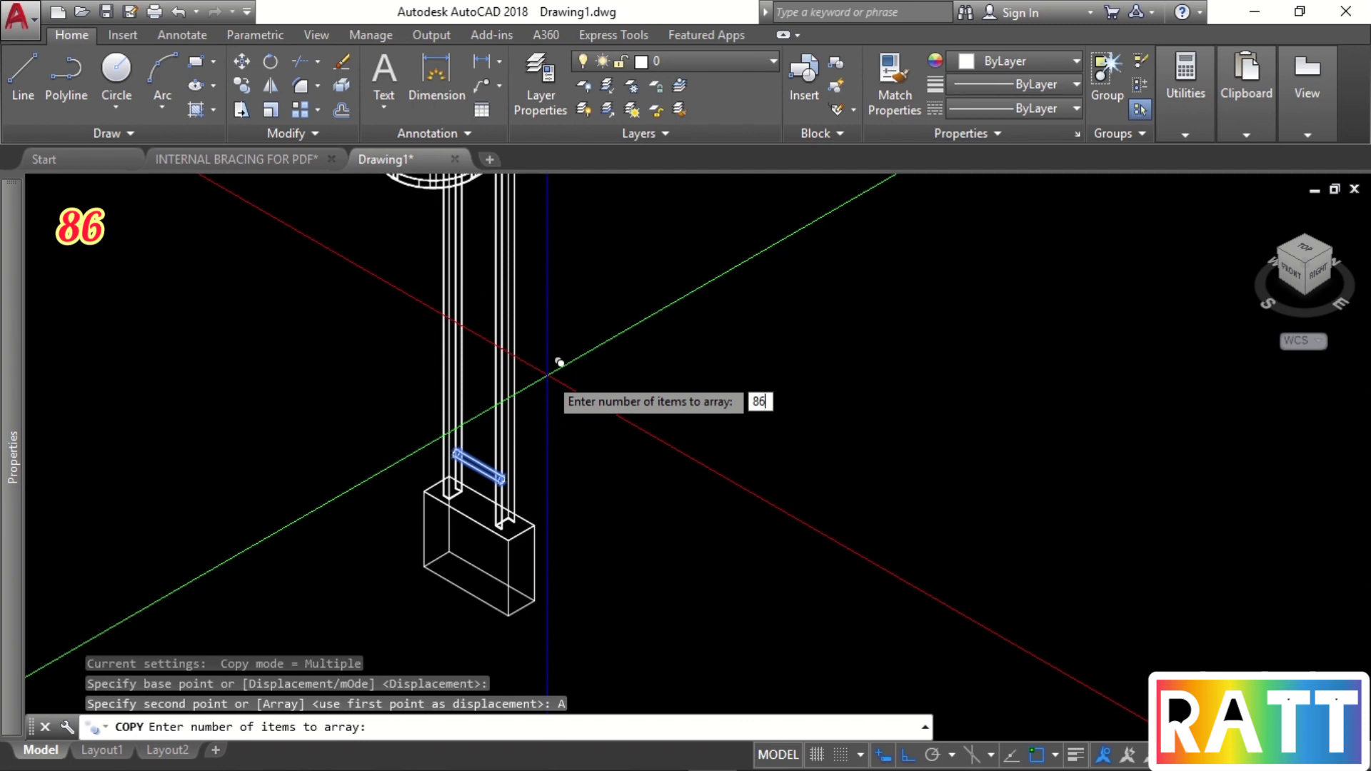
type("86")
key("Return")
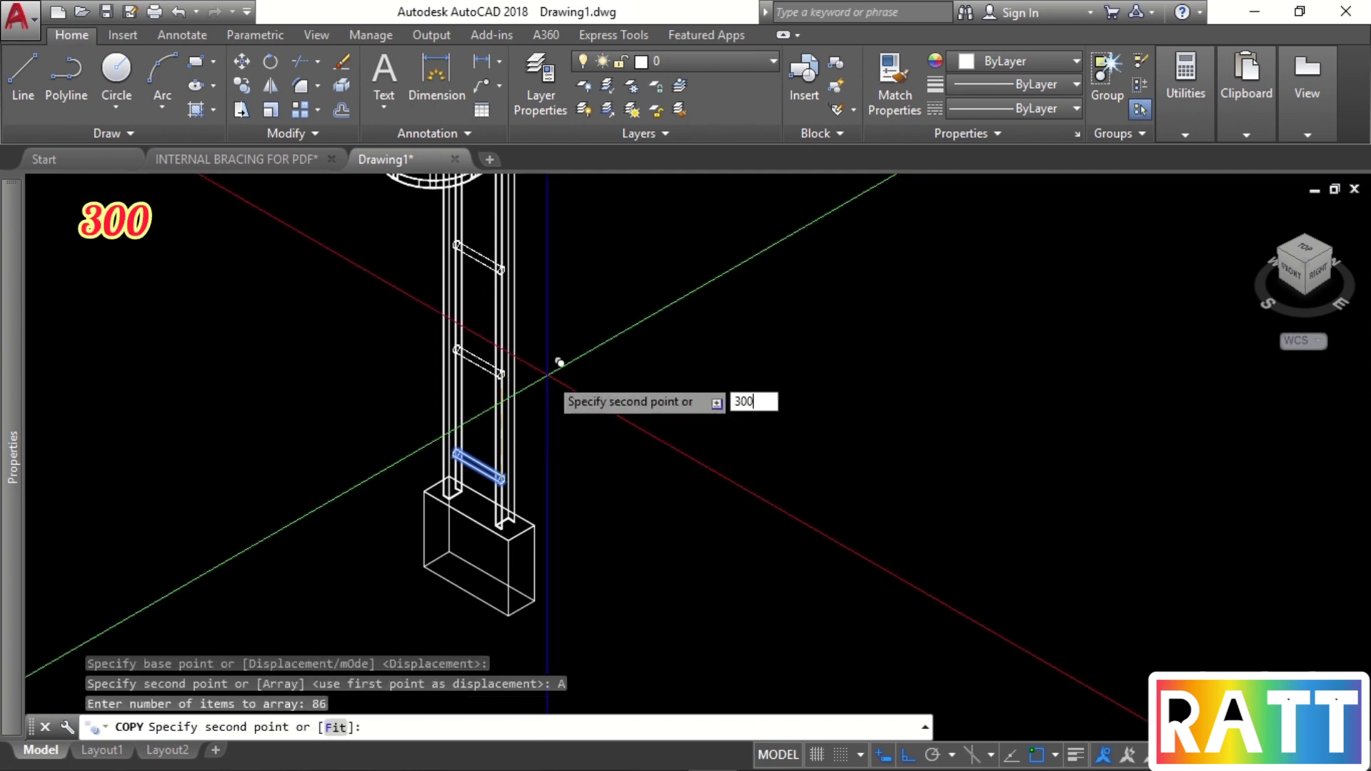
key("Return")
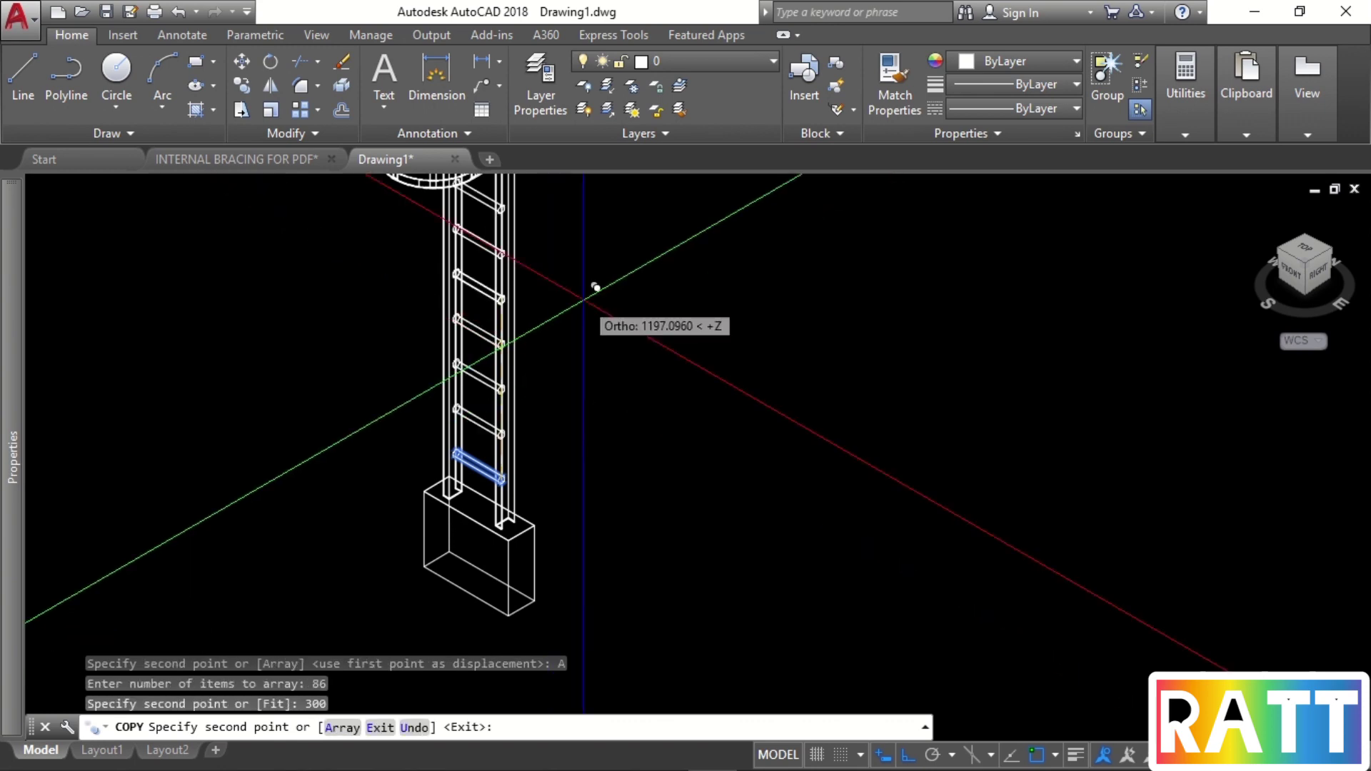
End the rung copy and inspect the arrayed rungs from the ladder's upper end down to the lowest safety cage hoop.
key("Escape")
scroll(564, 380, "down", 4)
scroll(604, 301, "up", 6)
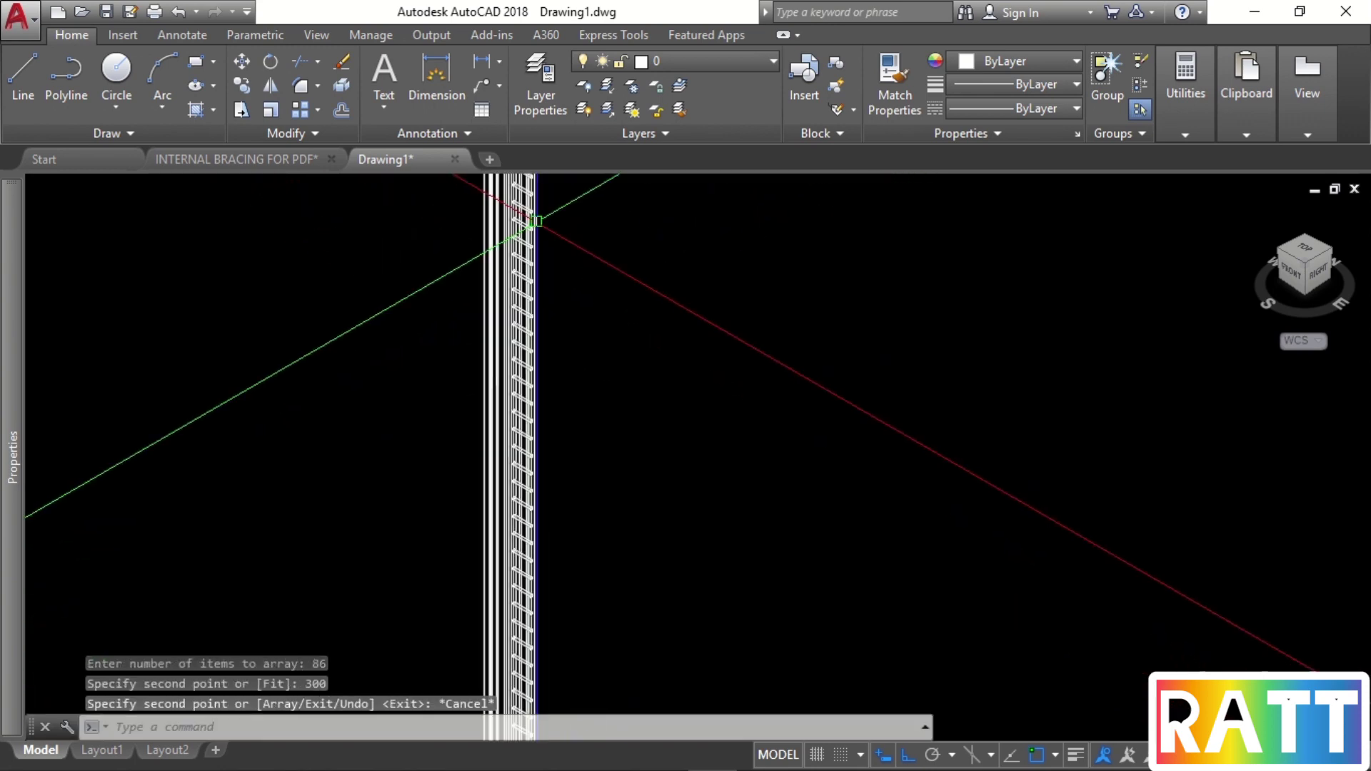
scroll(541, 490, "down", 3)
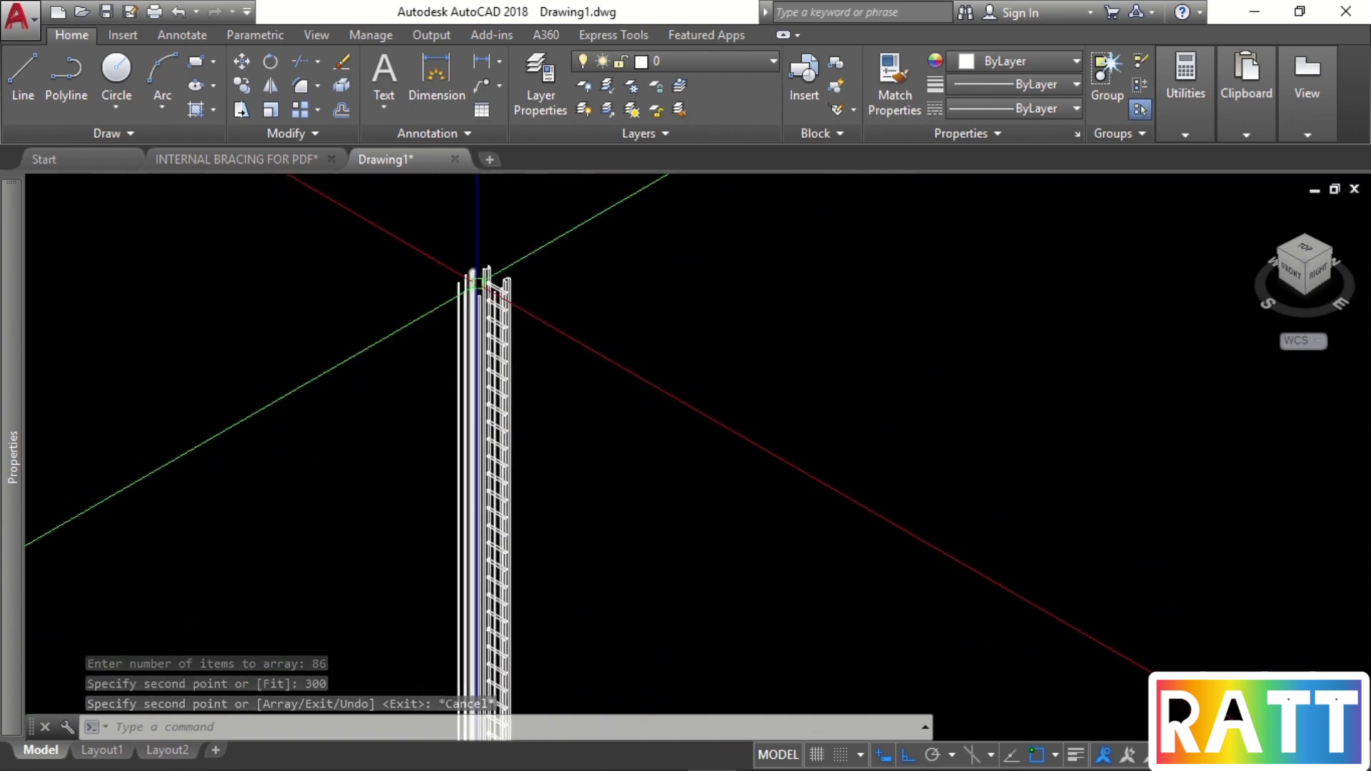
scroll(621, 550, "up", 5)
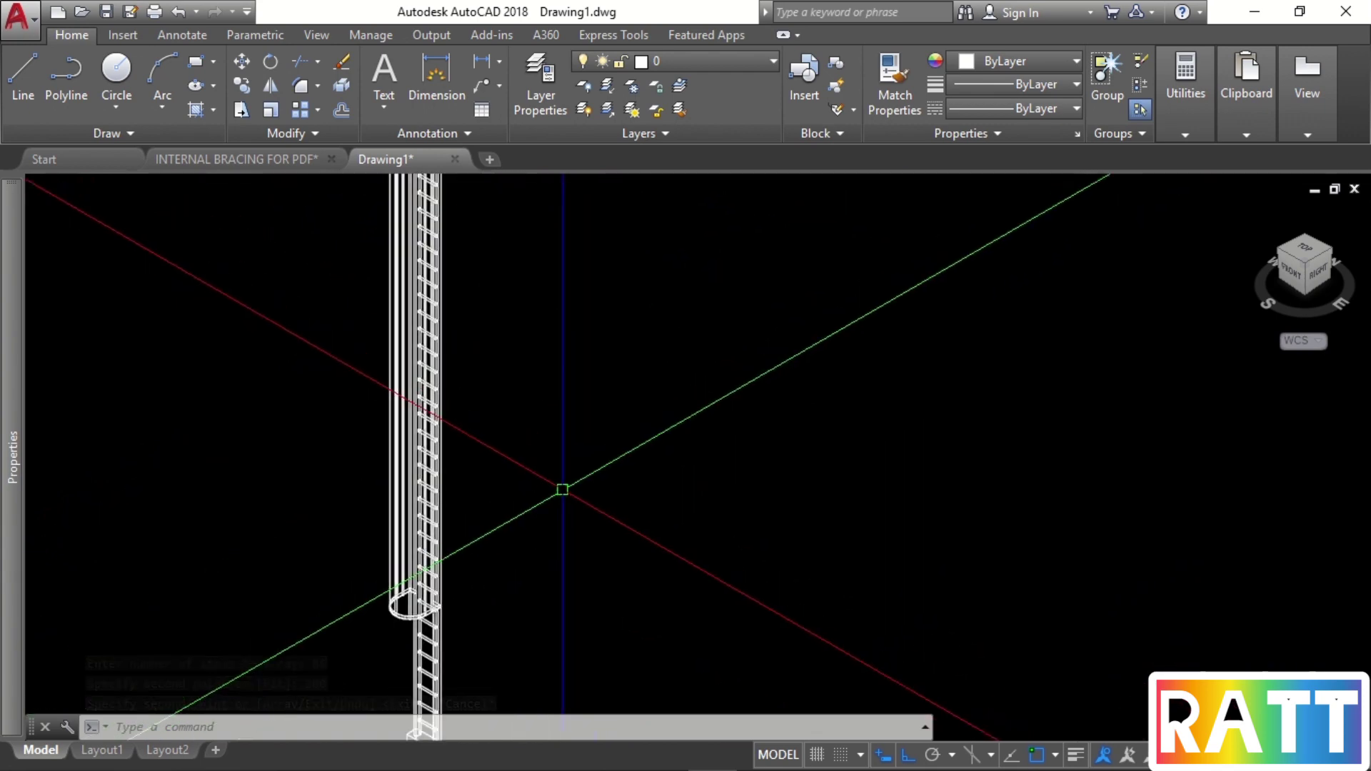
middle_click_drag(587, 564, 635, 511)
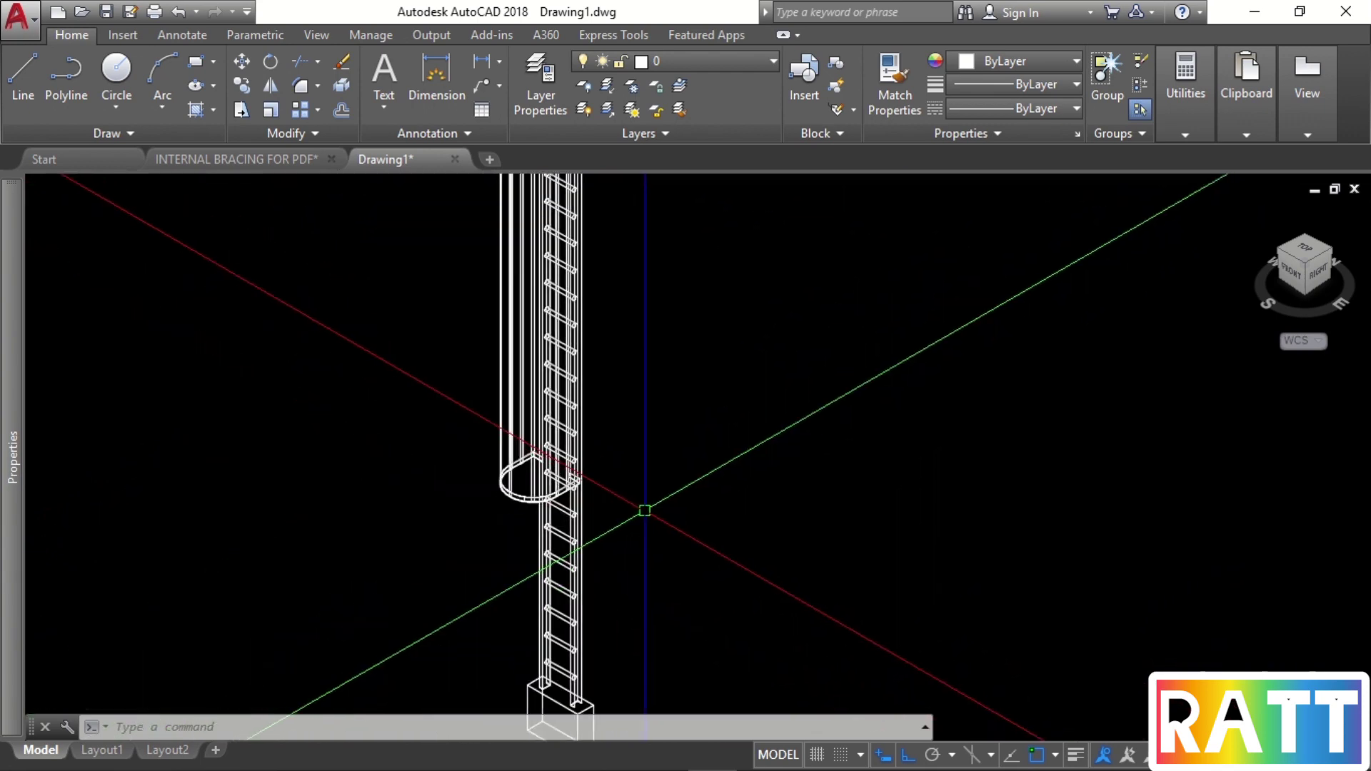
middle_click_drag(581, 548, 571, 487)
scroll(513, 434, "up", 3)
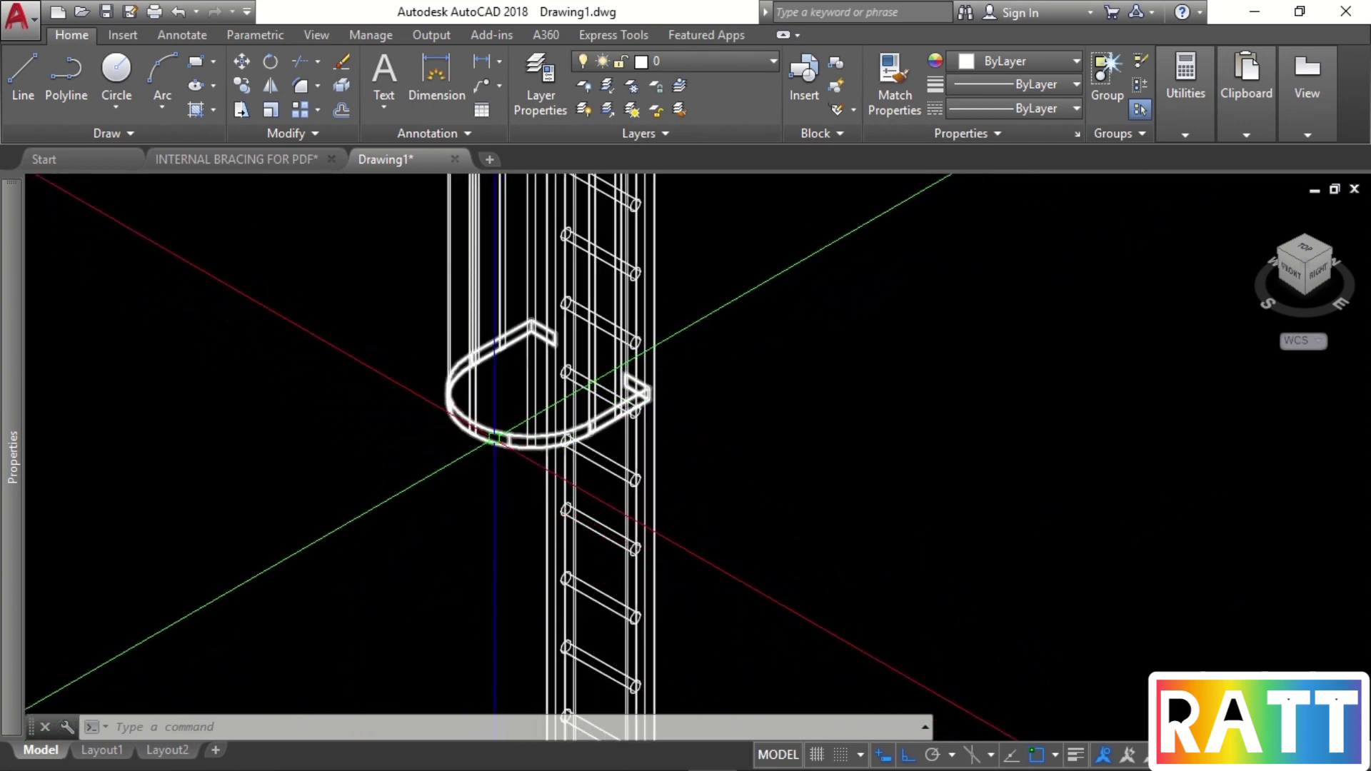
Check the typical distance between the safety cage hoops on sheet 7-12 of INTERNAL BRACING FOR PDF, and return to Drawing1.
left_click(278, 160)
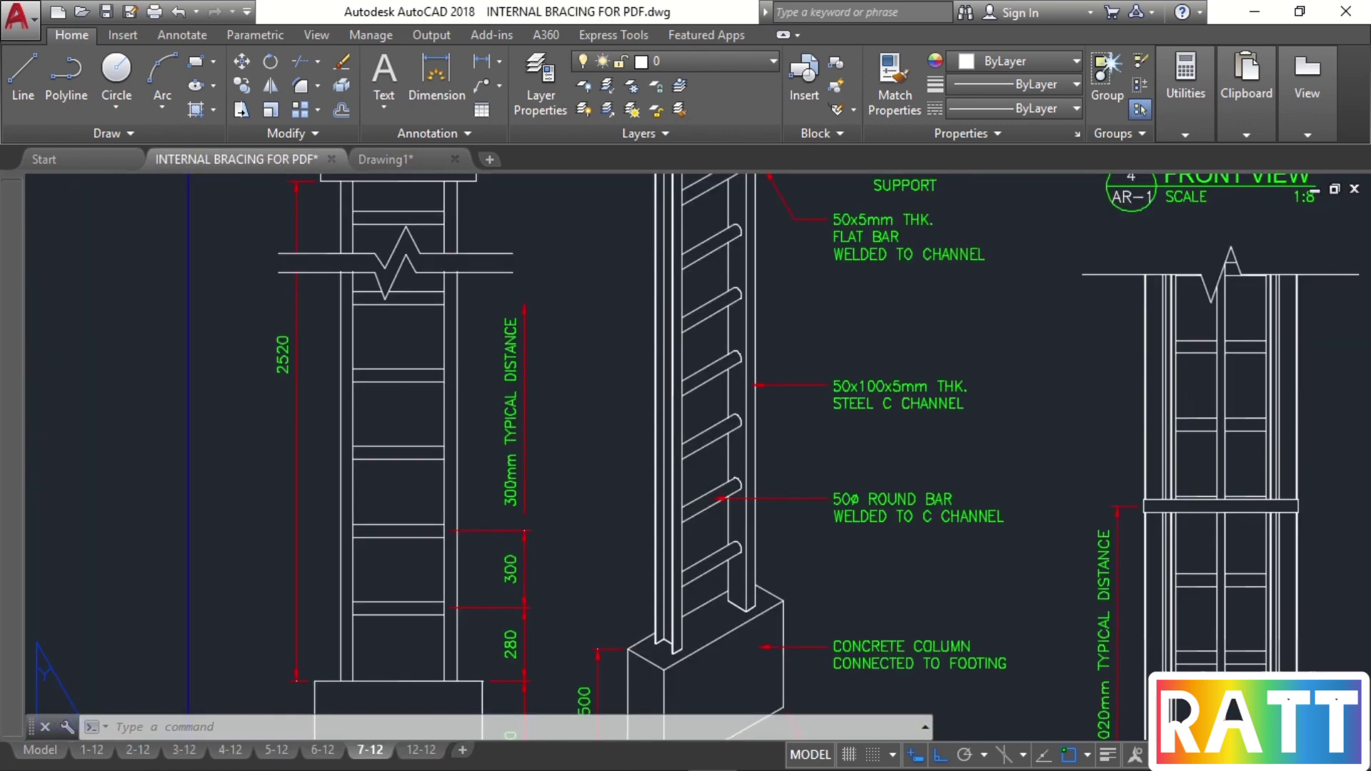
scroll(823, 564, "up", 4)
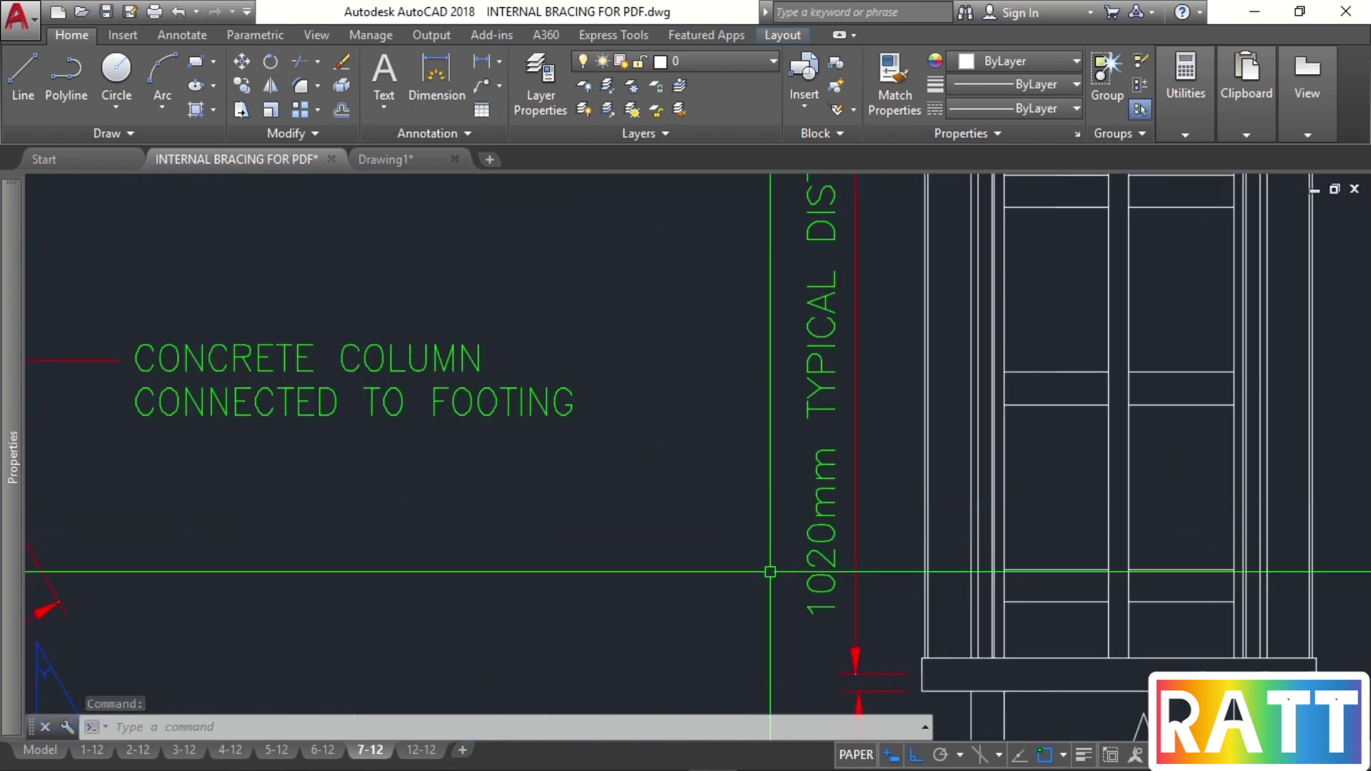
left_click(405, 164)
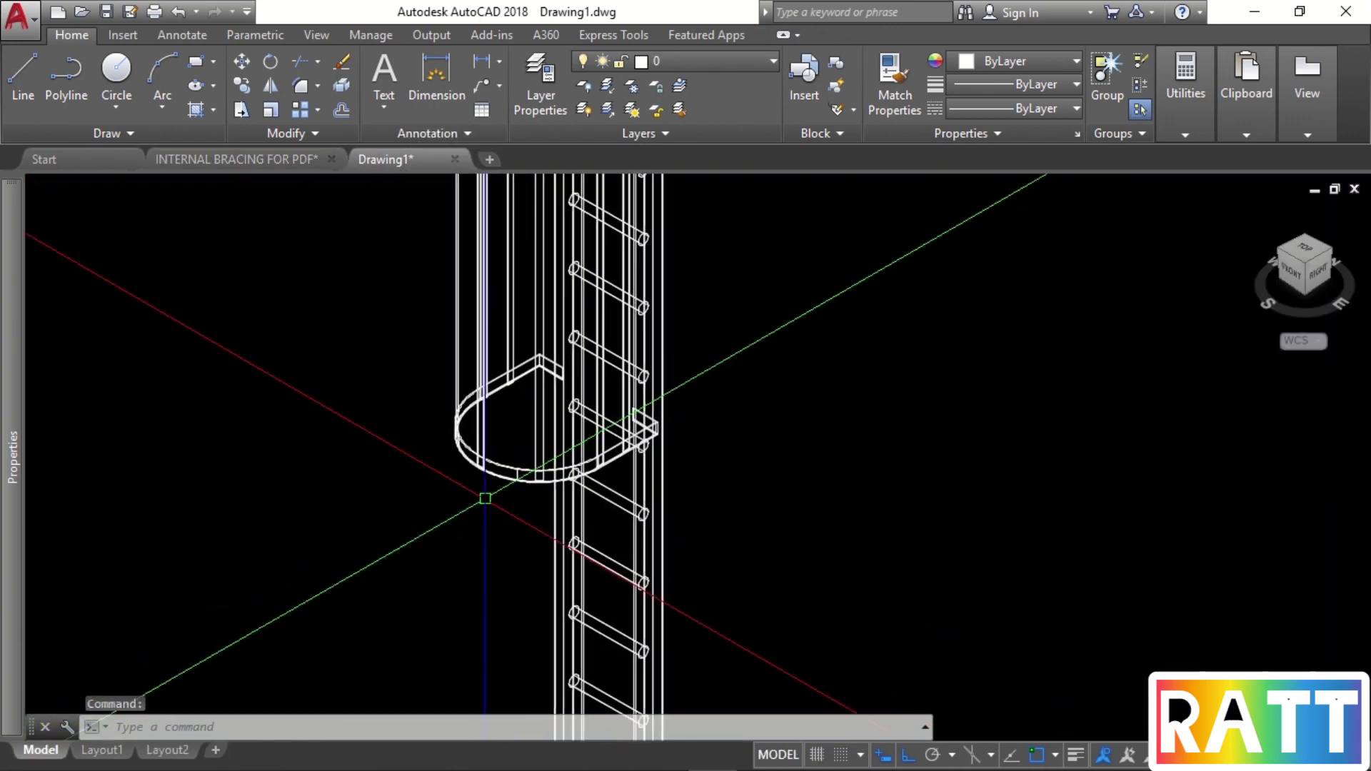
Copy the lowest safety cage hoop straight up along the ladder as an array of 24 items spaced 1020 apart.
left_click(522, 477)
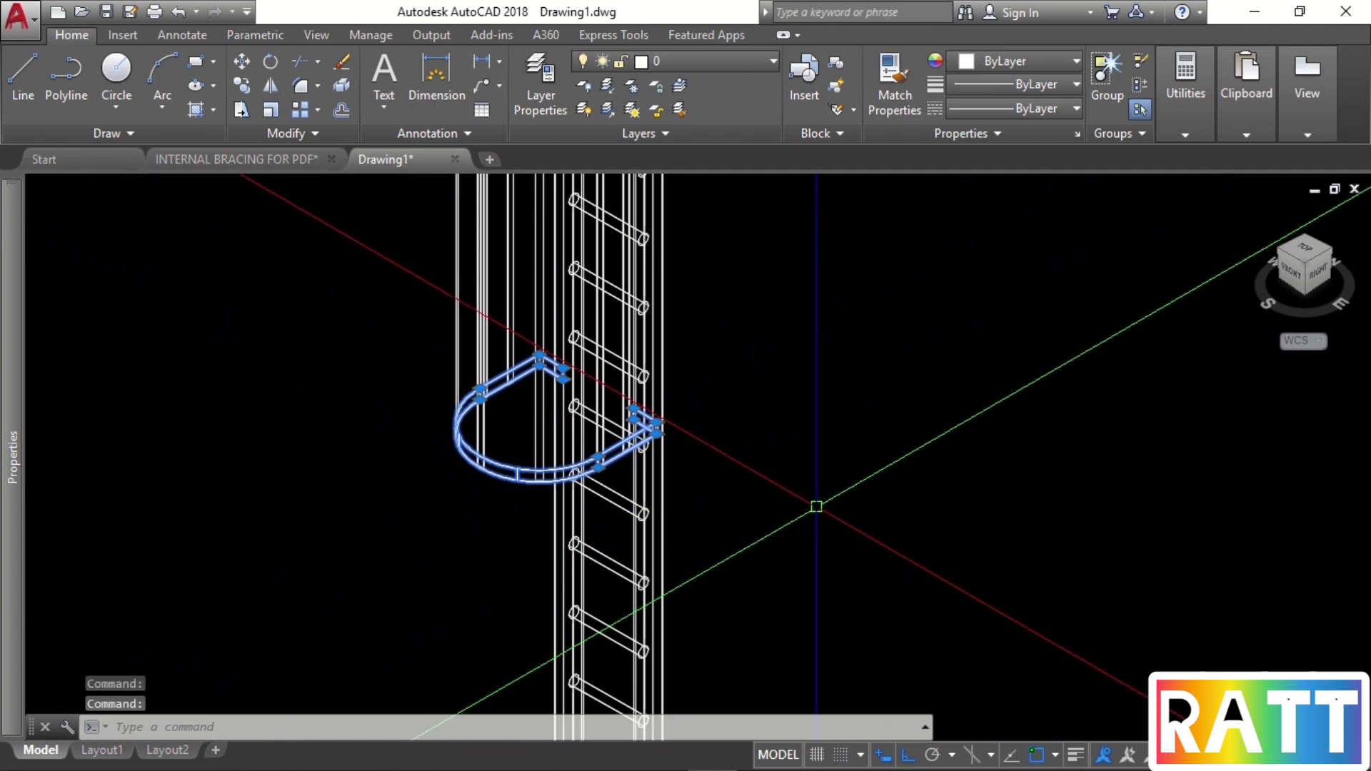
type("CO")
key("Return")
scroll(726, 478, "up", 5)
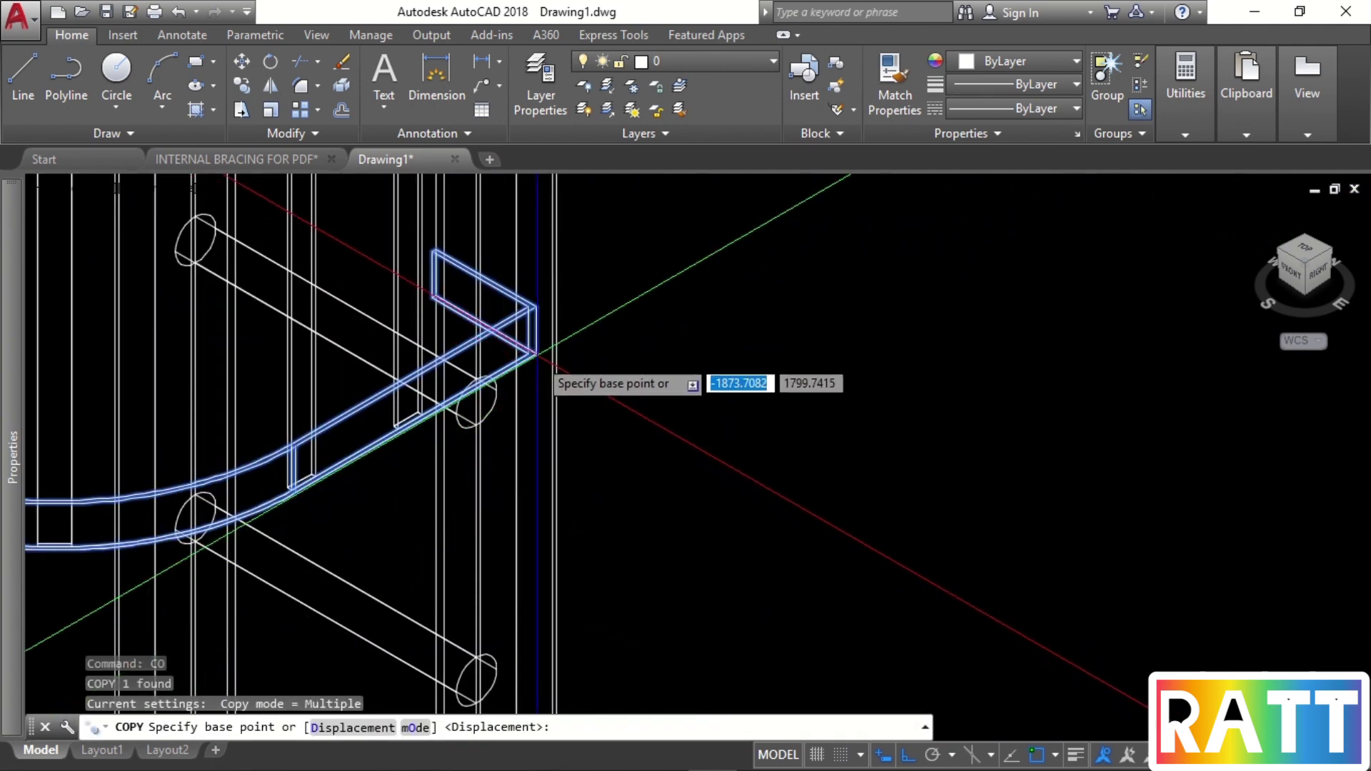
left_click(536, 330)
scroll(571, 320, "down", 6)
middle_click_drag(618, 278, 592, 568)
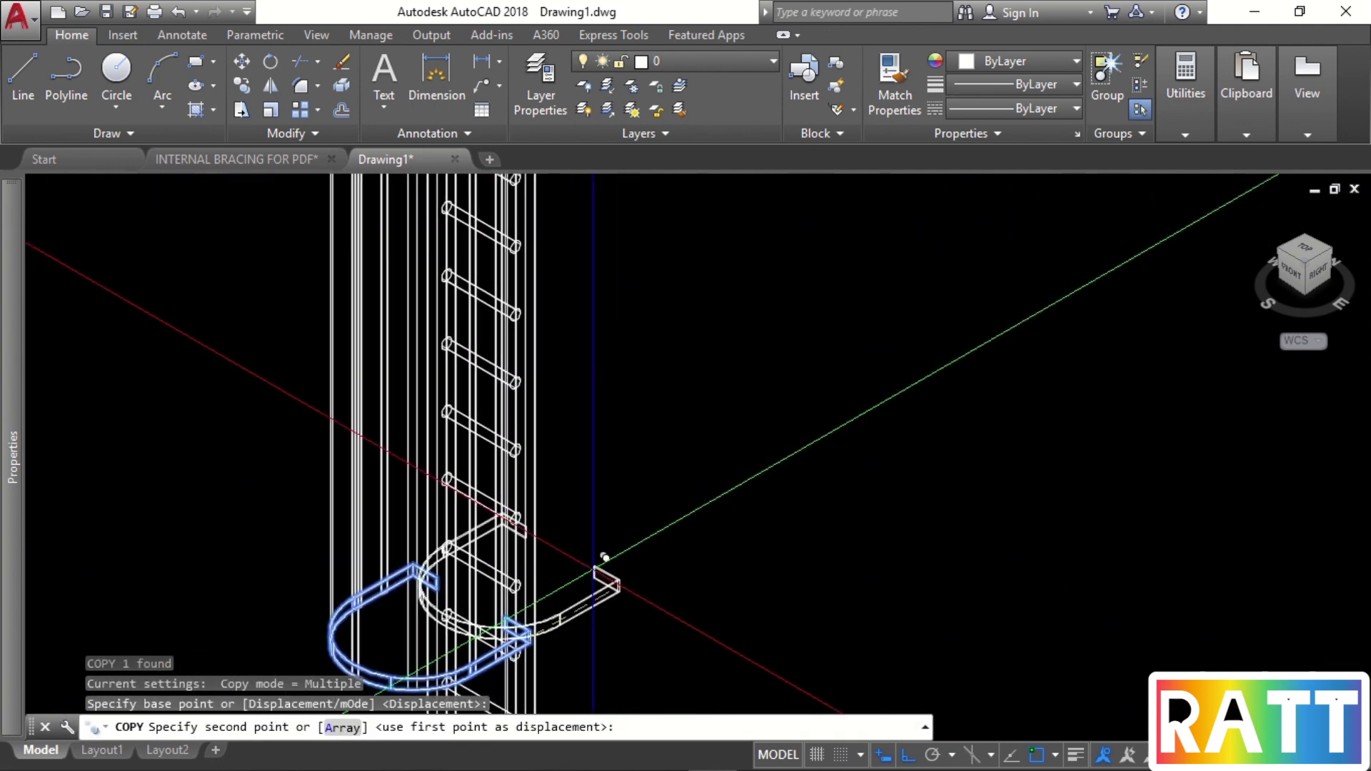
scroll(600, 571, "down", 2)
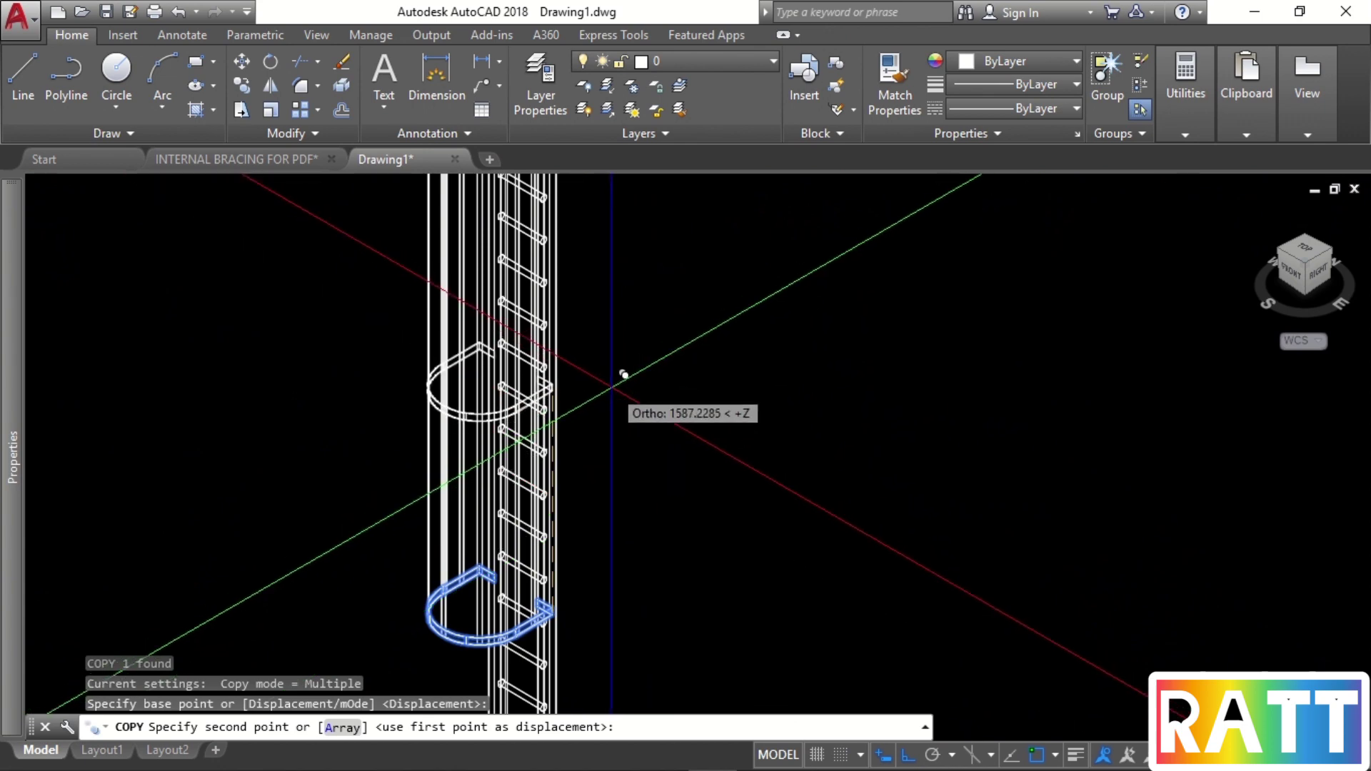
key("Return")
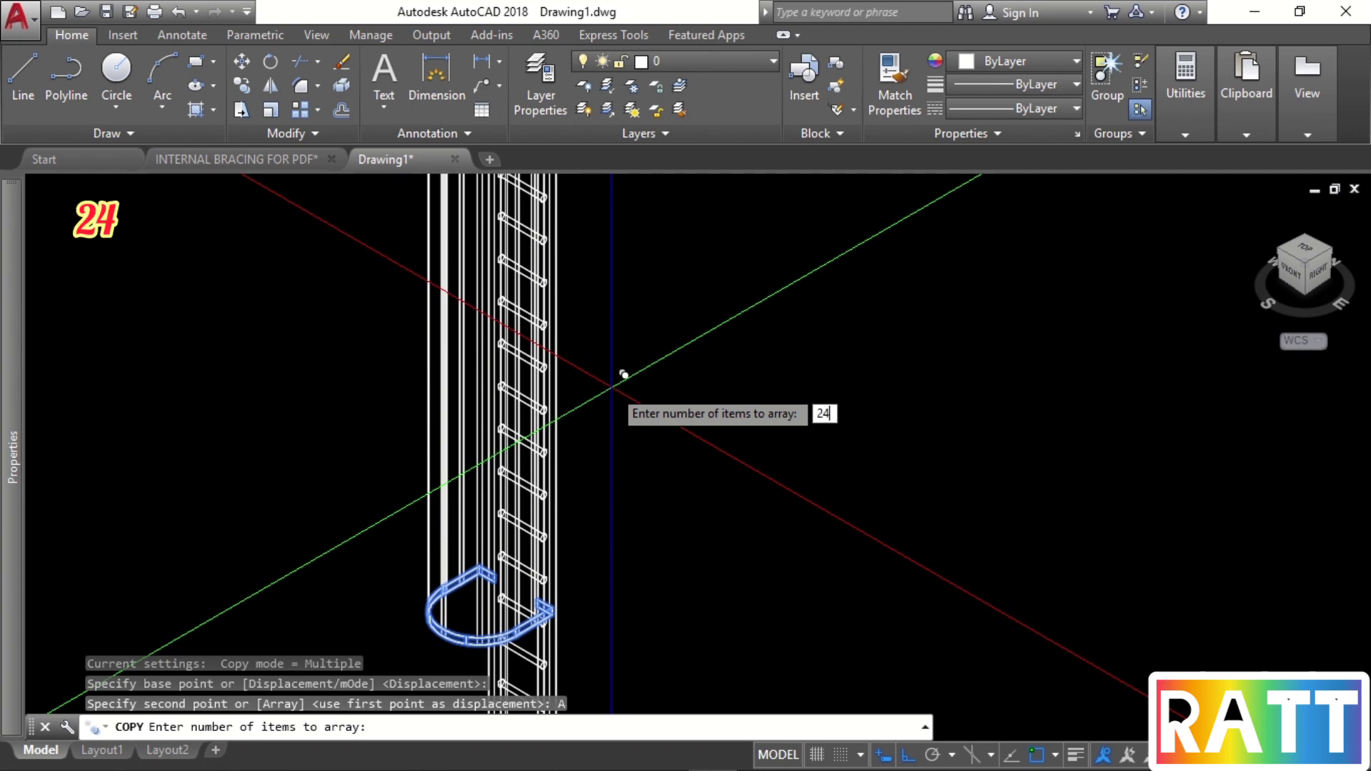
key("Return")
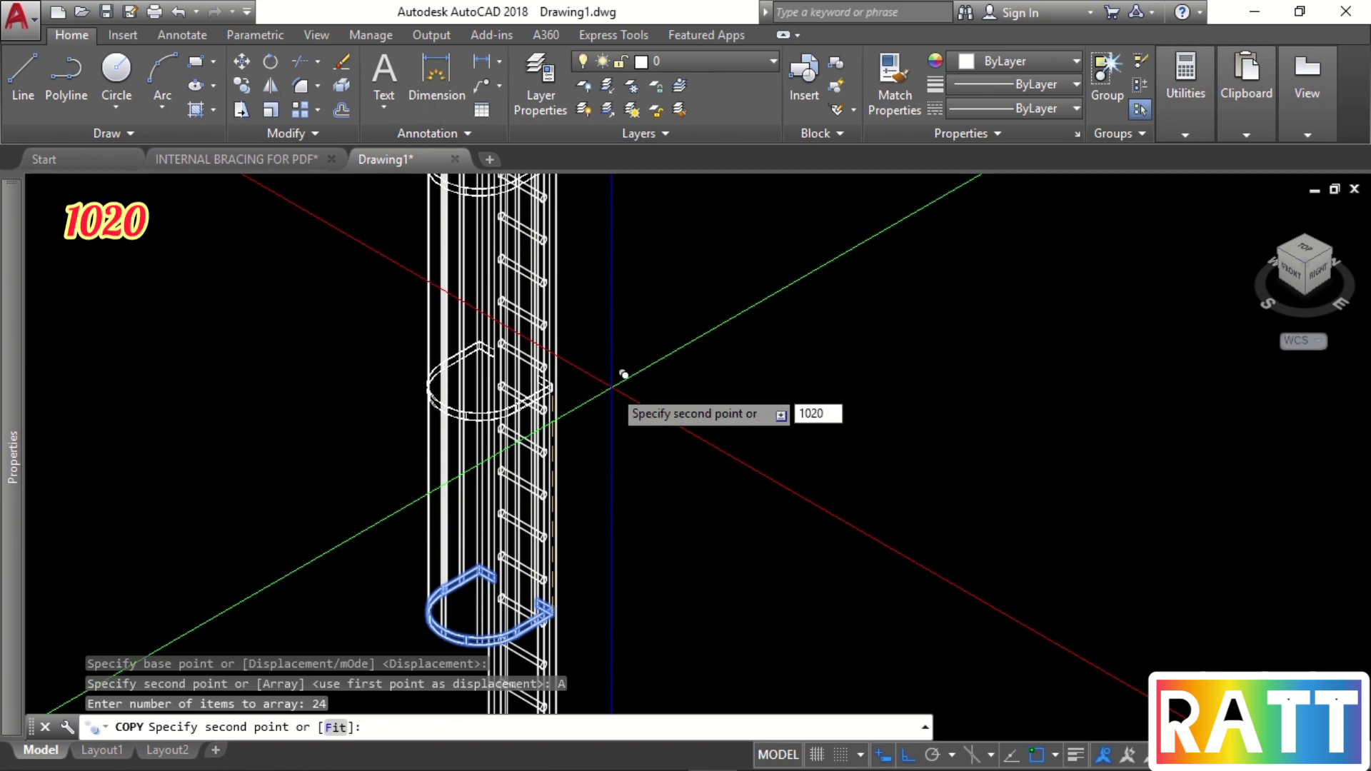
key("Return")
key("Escape")
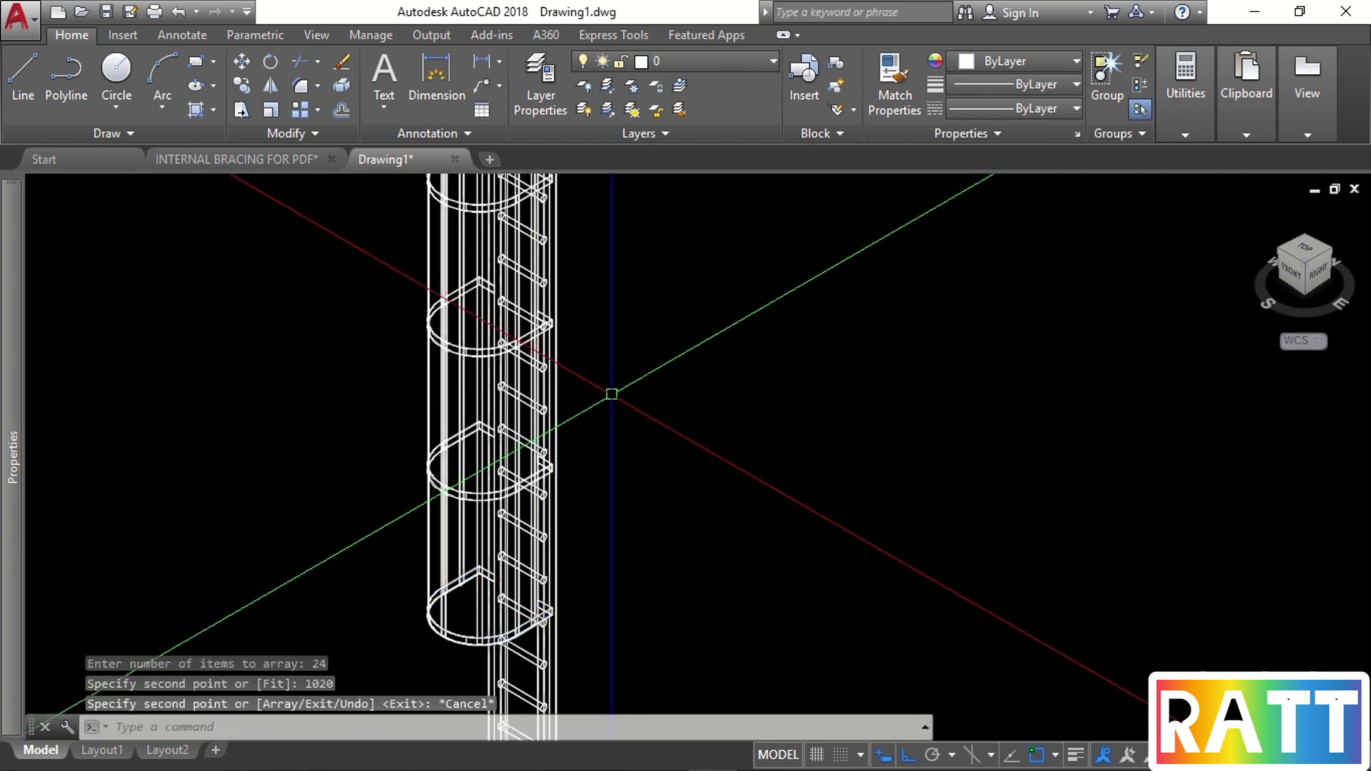
Set the visual style of the ladder model to Realistic.
scroll(612, 392, "down", 5)
middle_click_drag(662, 275, 598, 420)
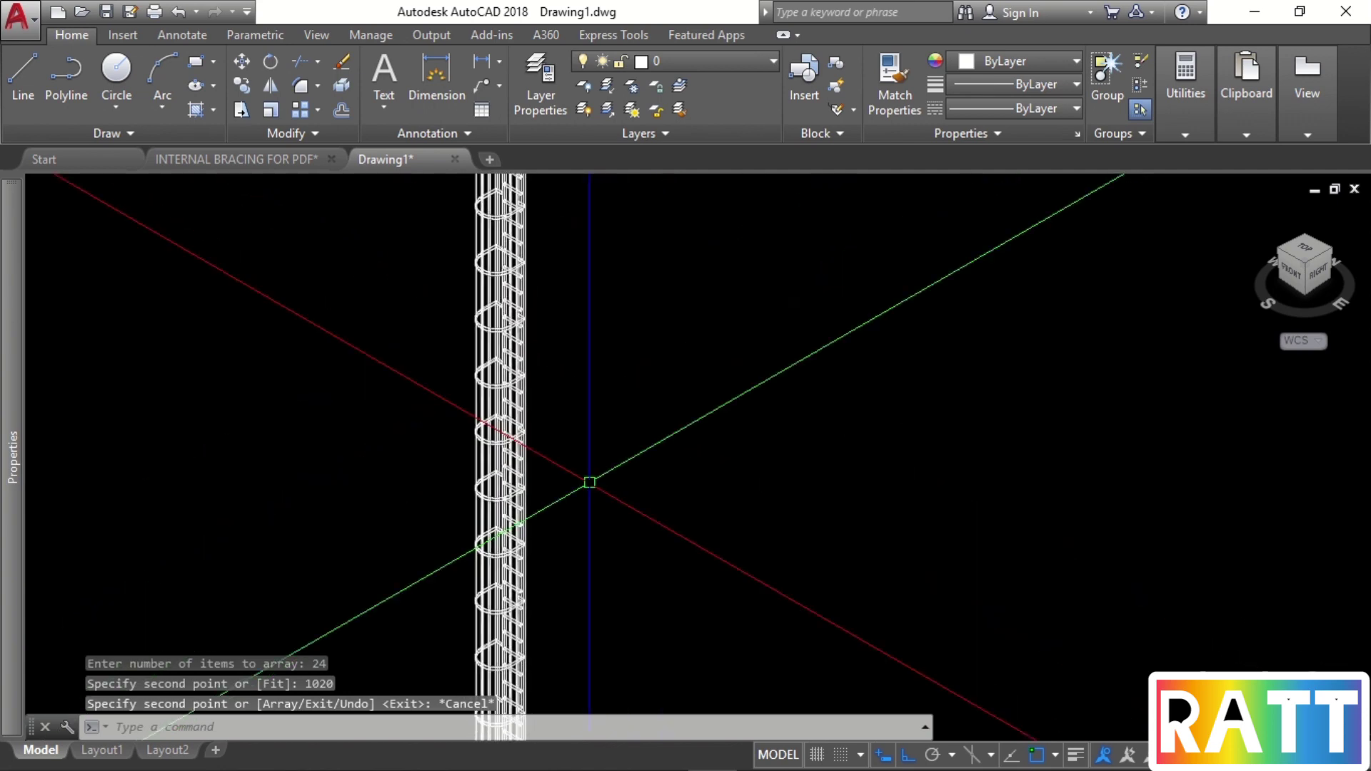
middle_click_drag(642, 370, 680, 316)
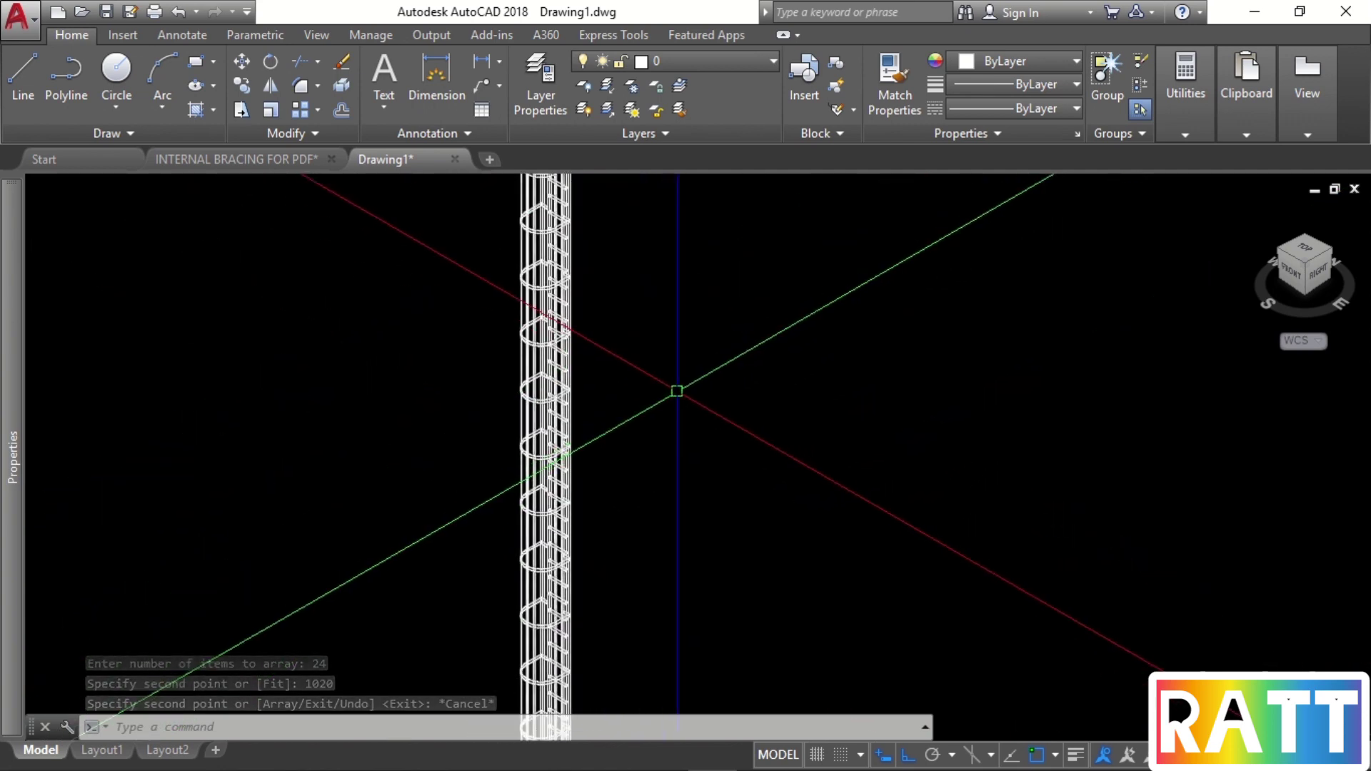
type("vs")
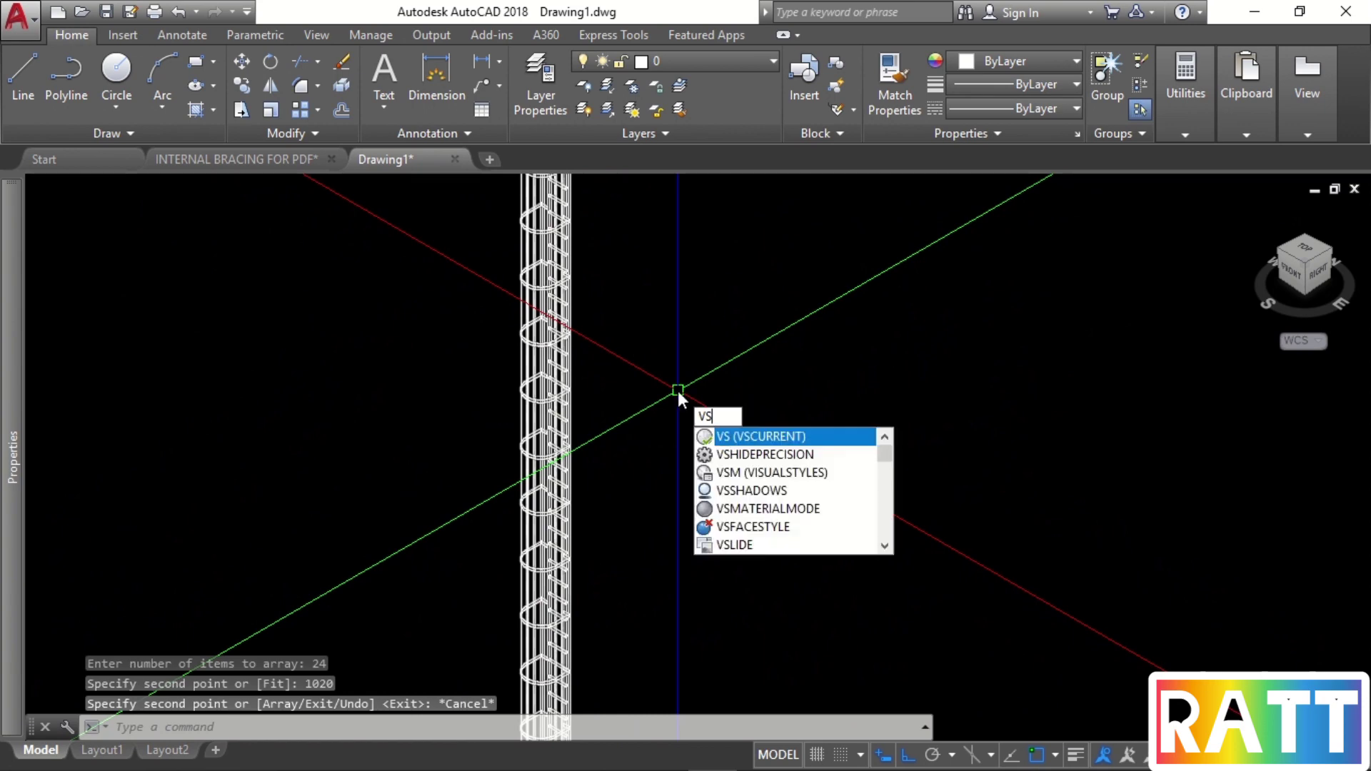
key("Return")
type("R")
key("Return")
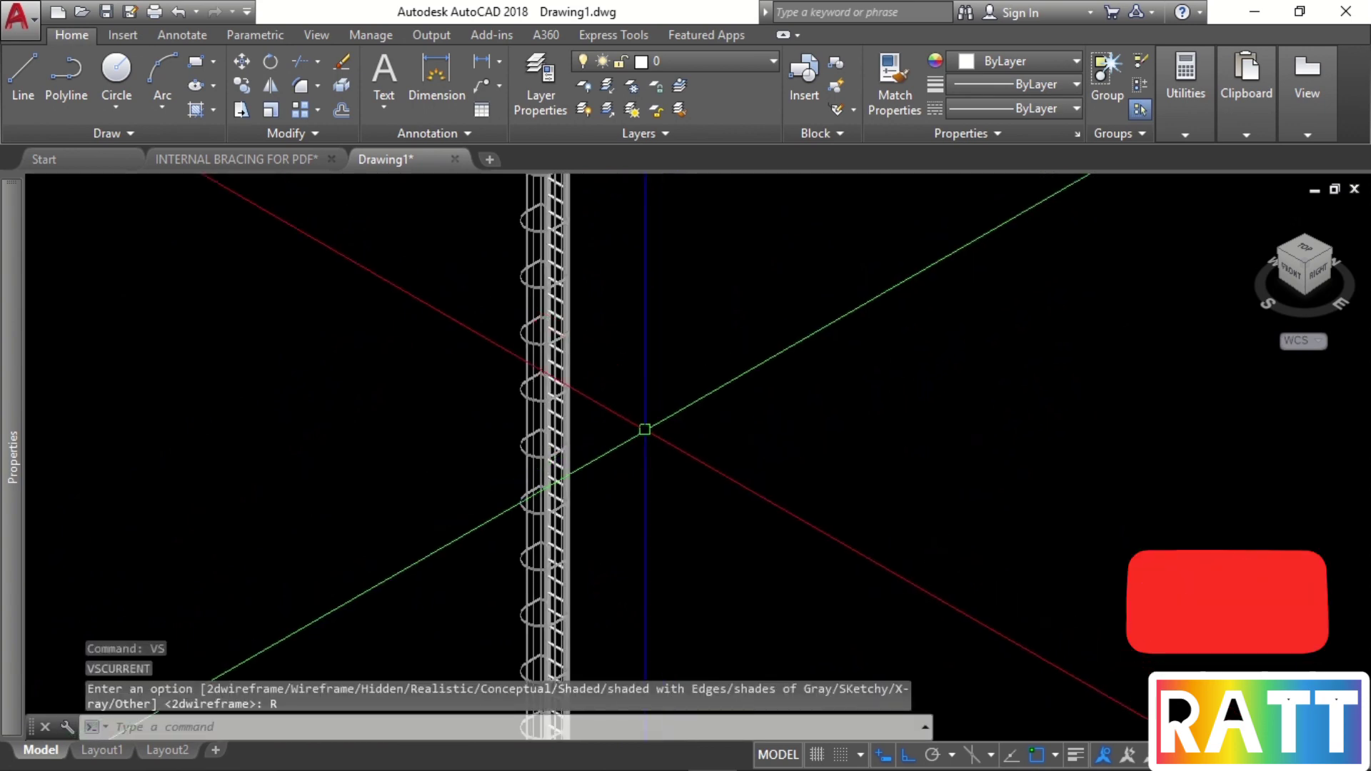